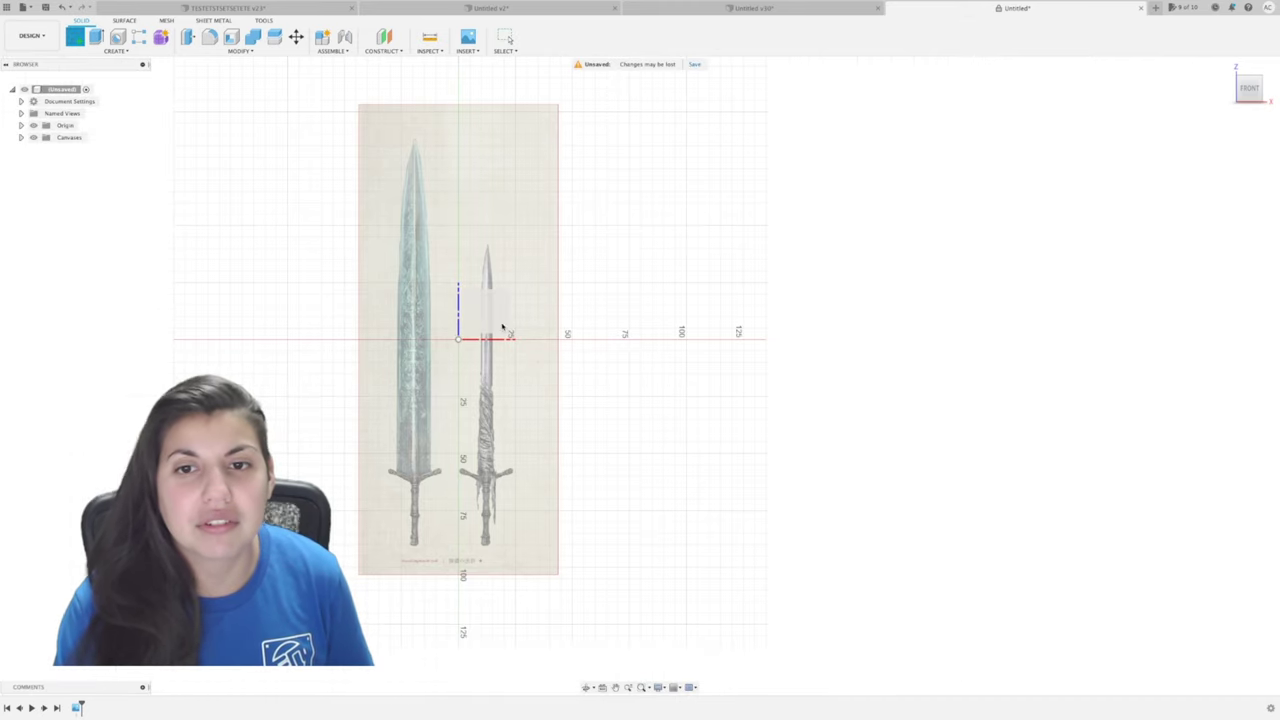
Start a sketch on the front plane and draw a vertical line about 196 mm long from the large sword's tip past its pommel.
click(503, 328)
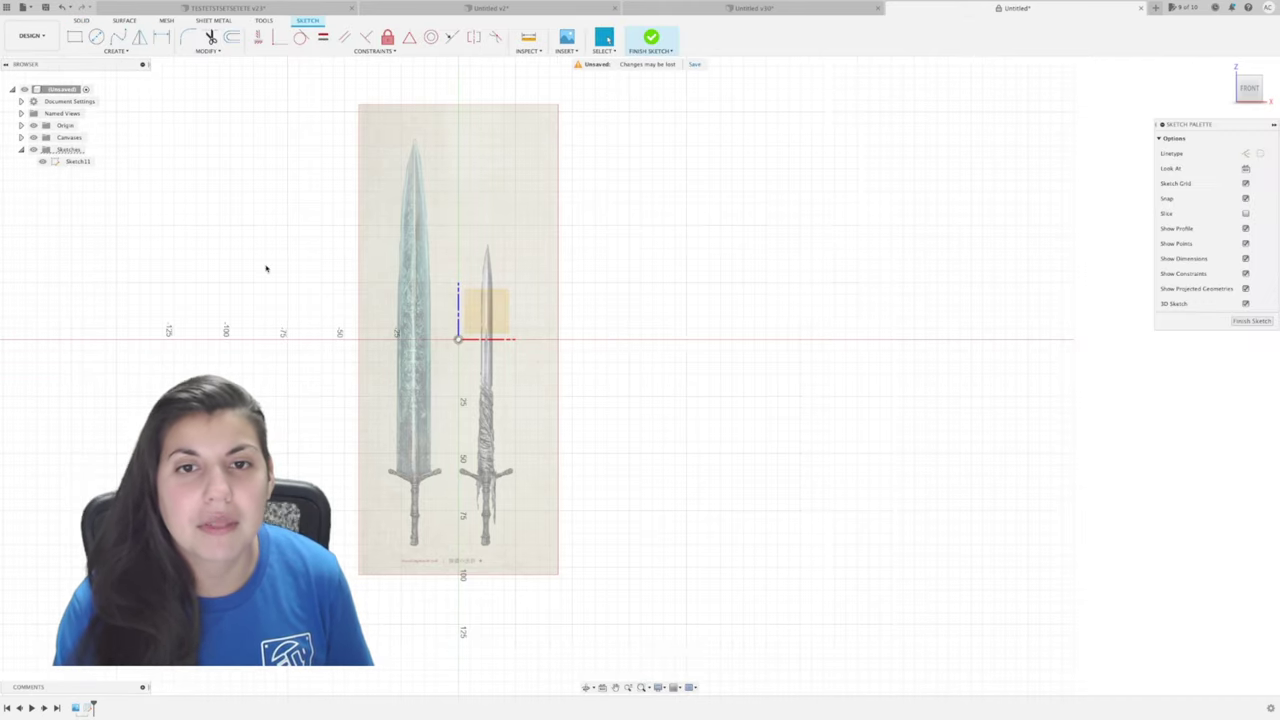
key(m)
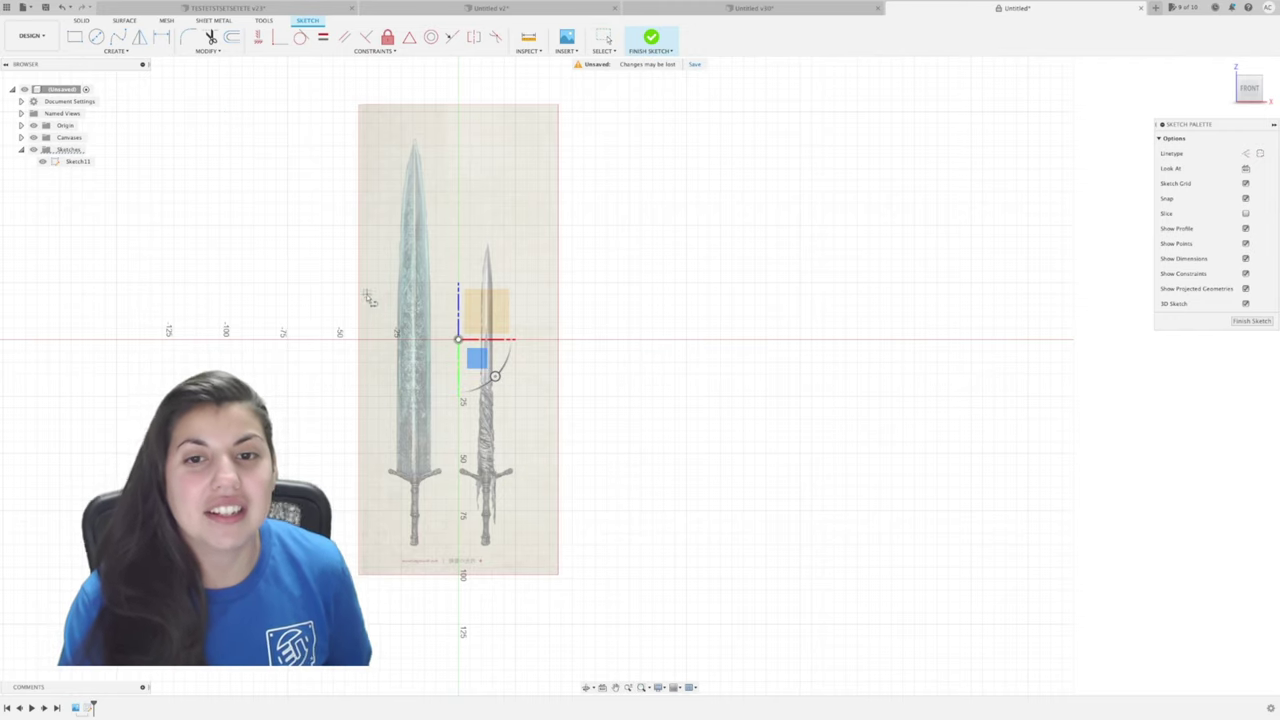
scroll(437, 150, up, 6)
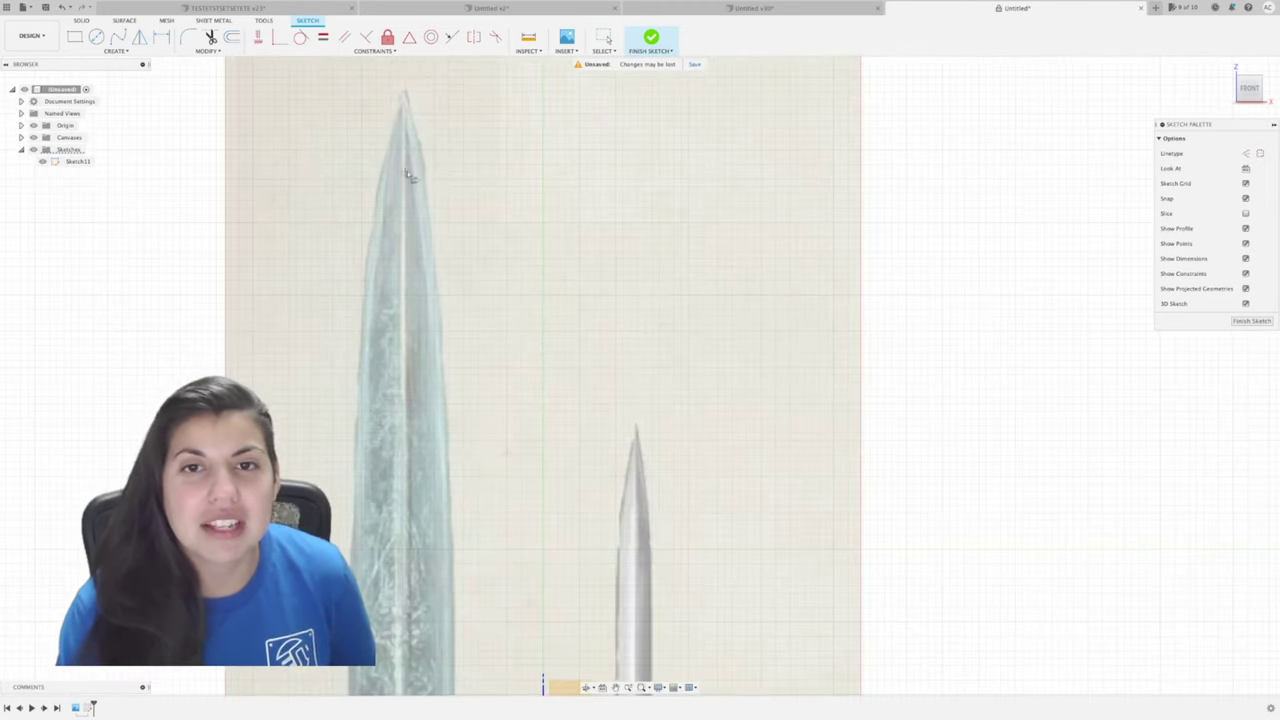
click(410, 98)
scroll(470, 470, down, 4)
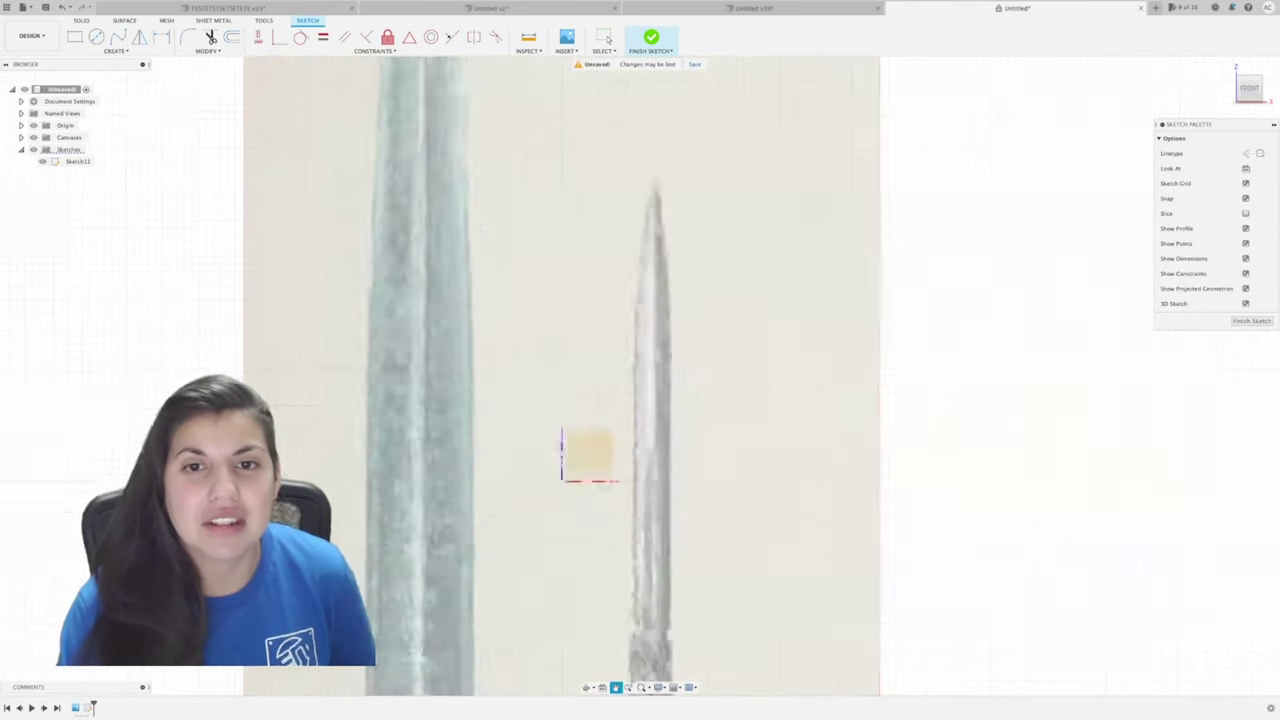
scroll(497, 555, down, 4)
middle_drag(497, 555, 474, 277)
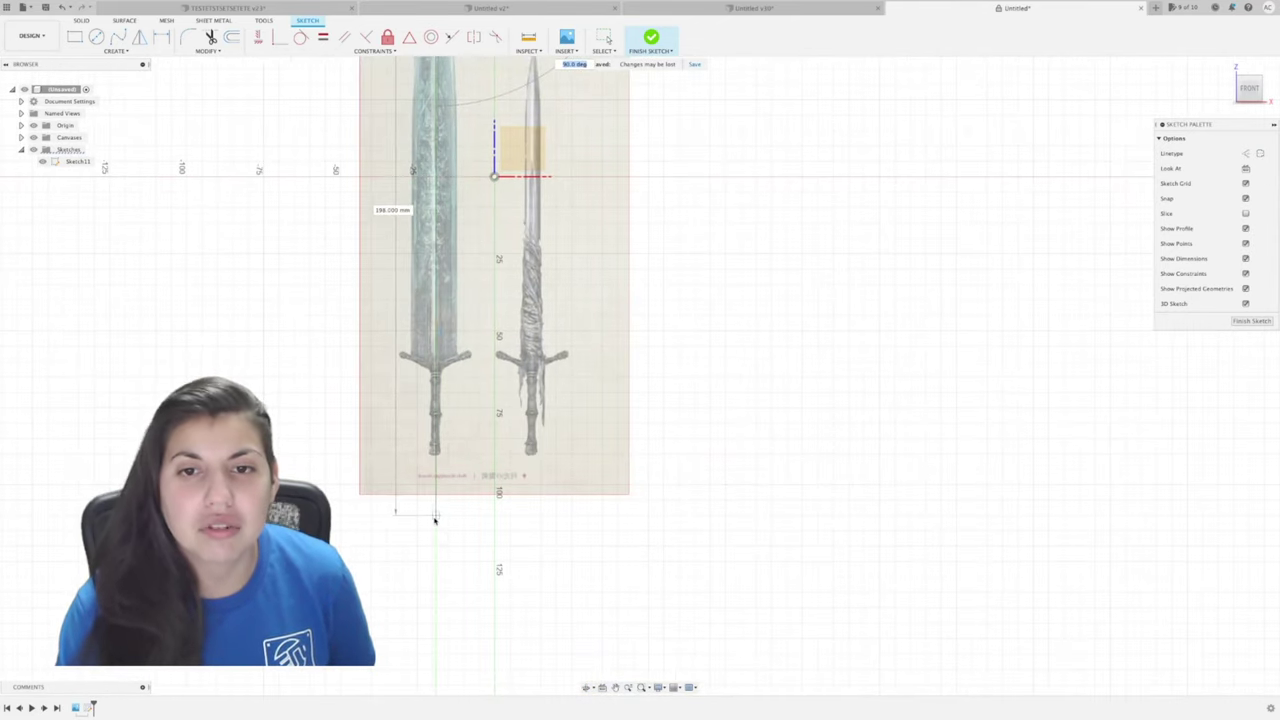
click(435, 515)
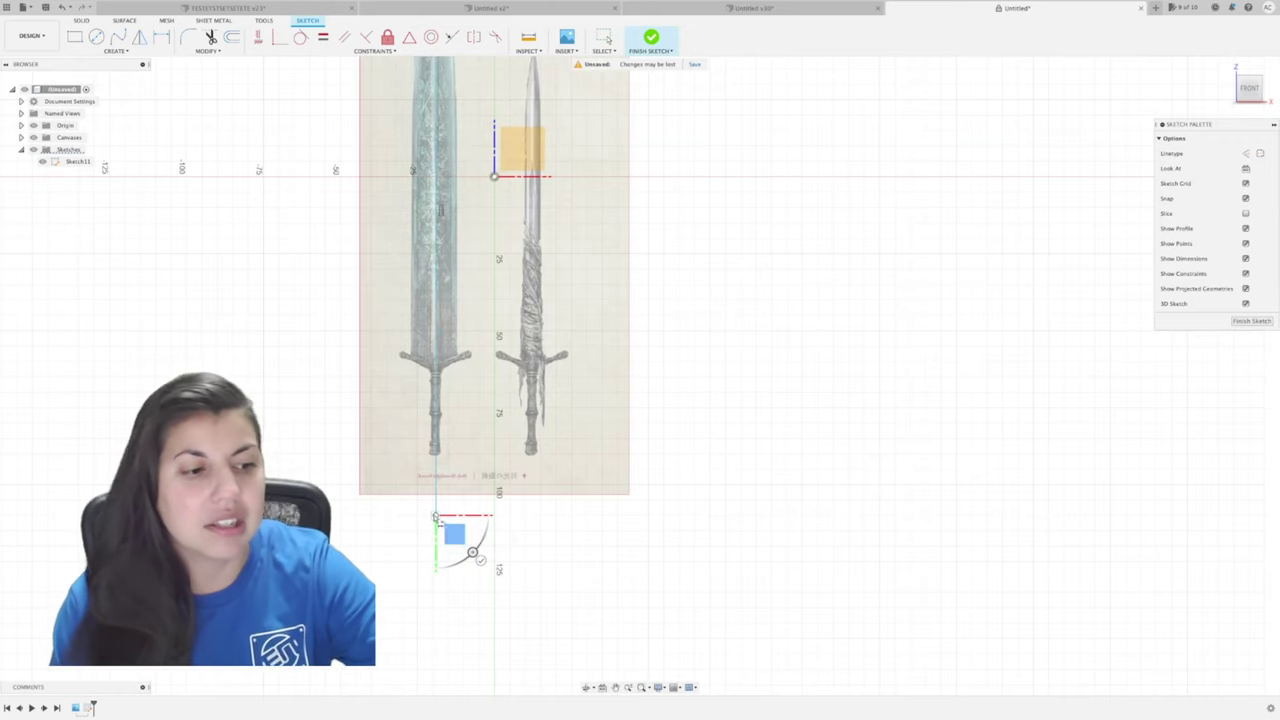
key(Escape)
Extend the centre line's upper endpoint to slightly above the large sword's tip.
scroll(444, 440, up, 5)
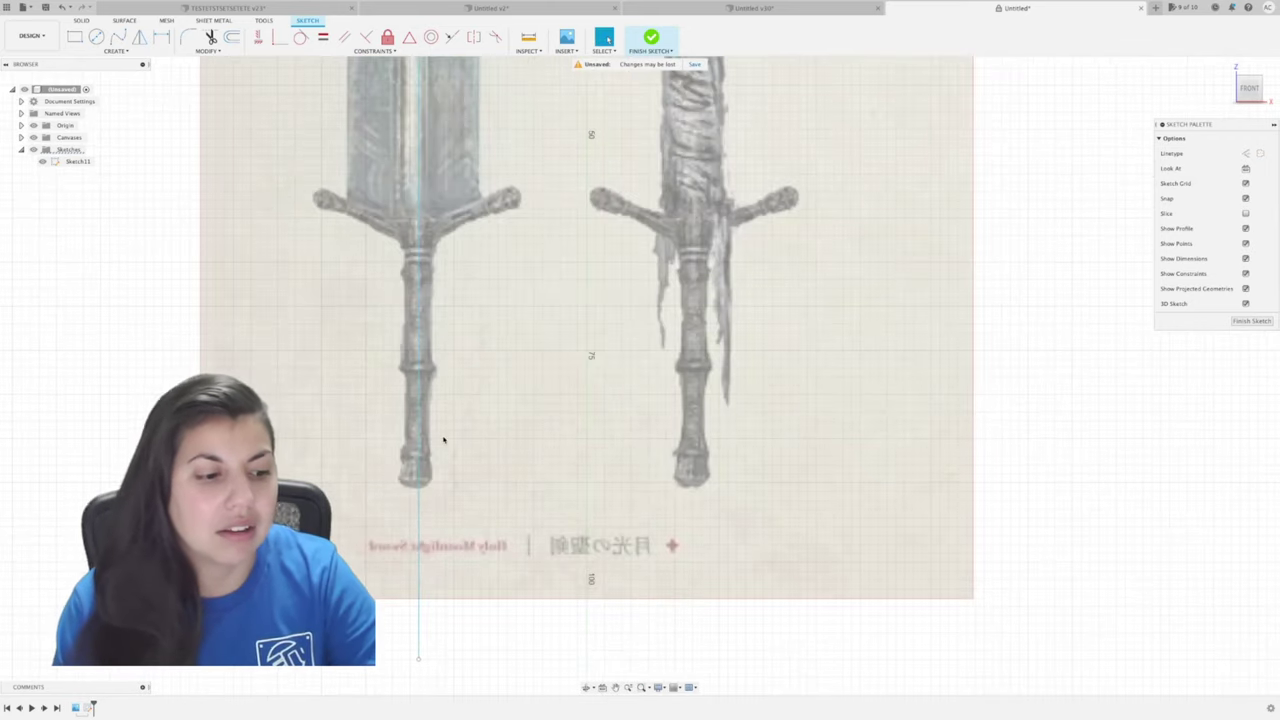
scroll(376, 385, up, 3)
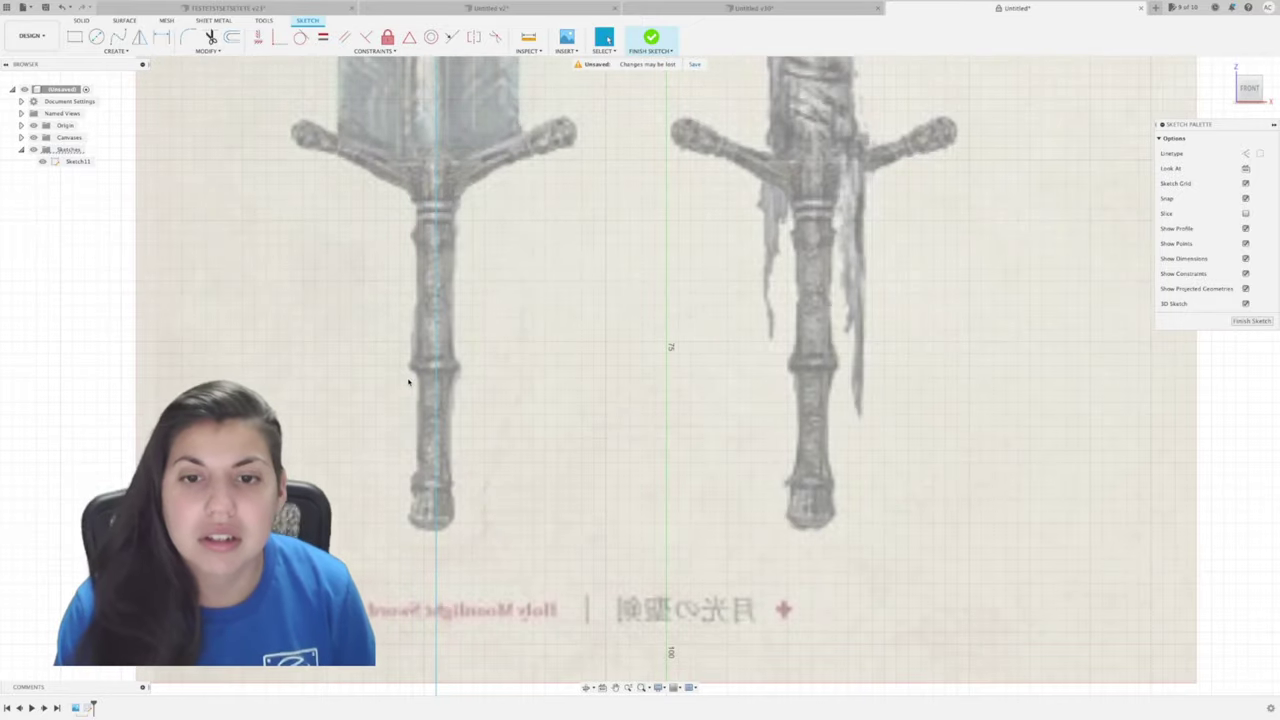
scroll(412, 386, down, 6)
middle_drag(475, 286, 514, 597)
scroll(508, 367, down, 2)
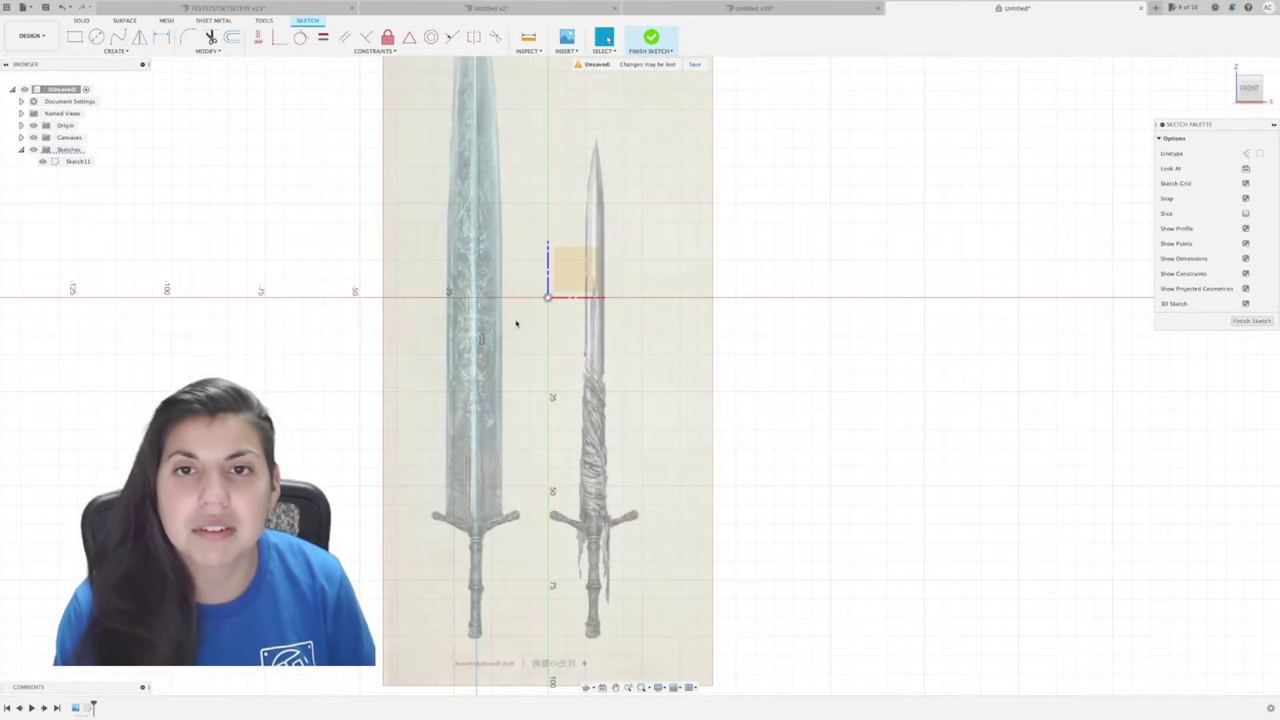
middle_drag(517, 328, 533, 566)
scroll(515, 452, up, 1)
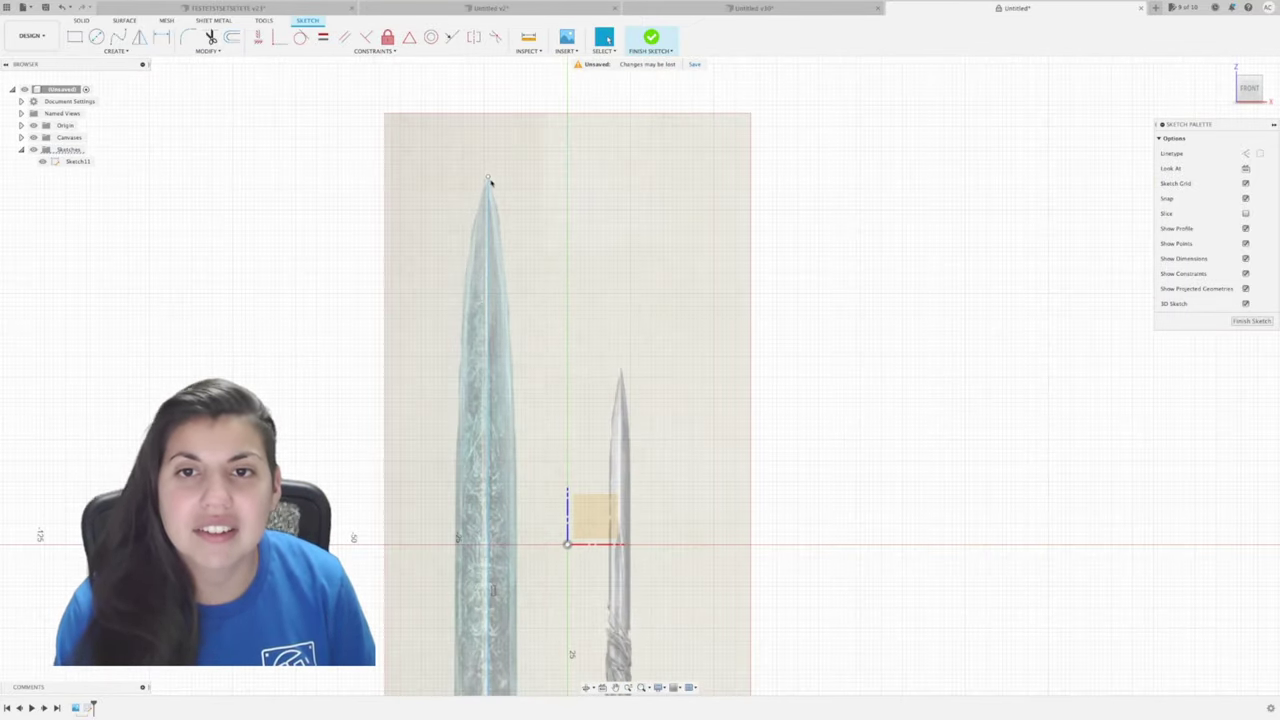
drag(488, 178, 488, 160)
scroll(510, 322, down, 3)
middle_drag(512, 330, 470, 226)
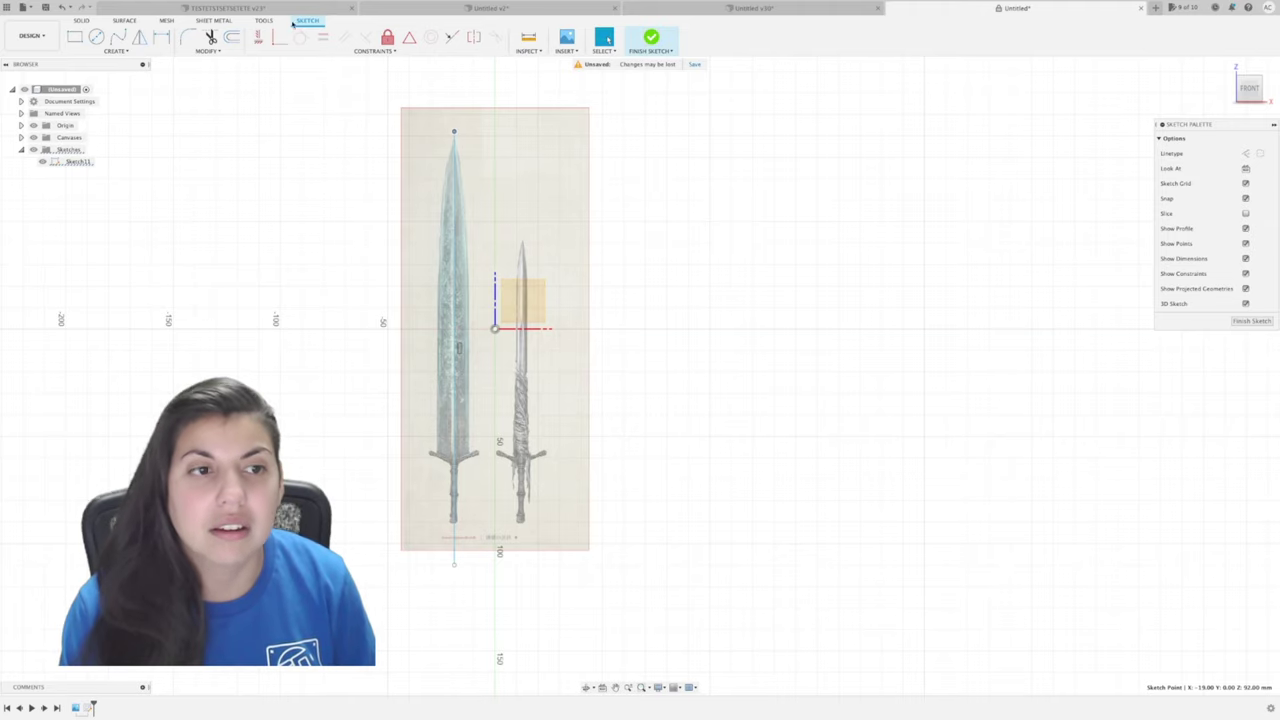
Start a control point spline at the large sword's tip on the centre line and trace the left edge of the upper blade.
click(118, 37)
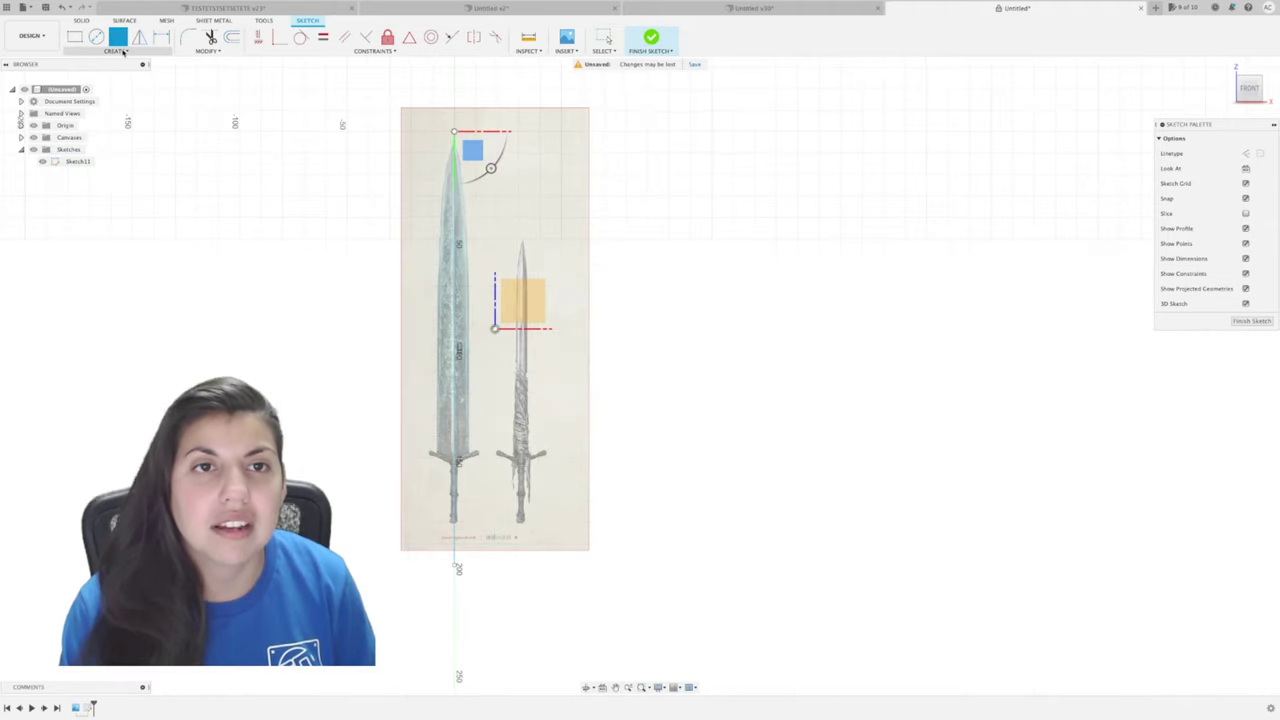
click(122, 51)
mouse_move(124, 72)
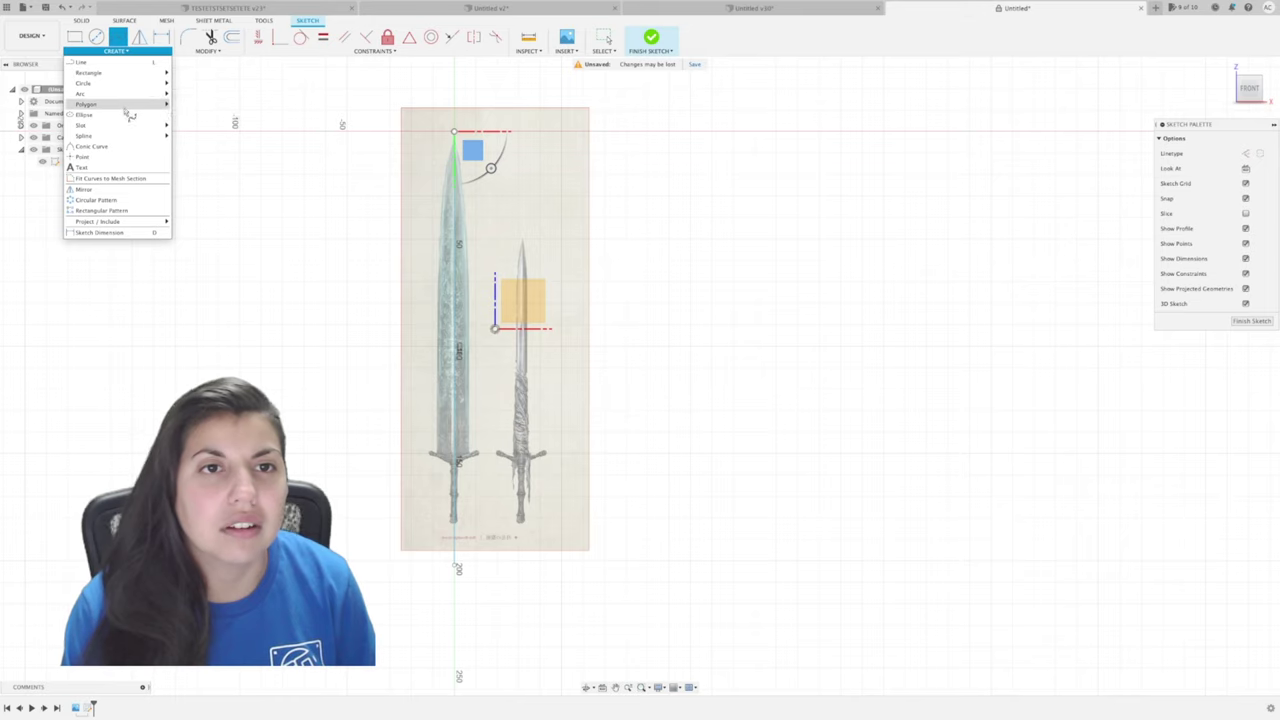
mouse_move(122, 128)
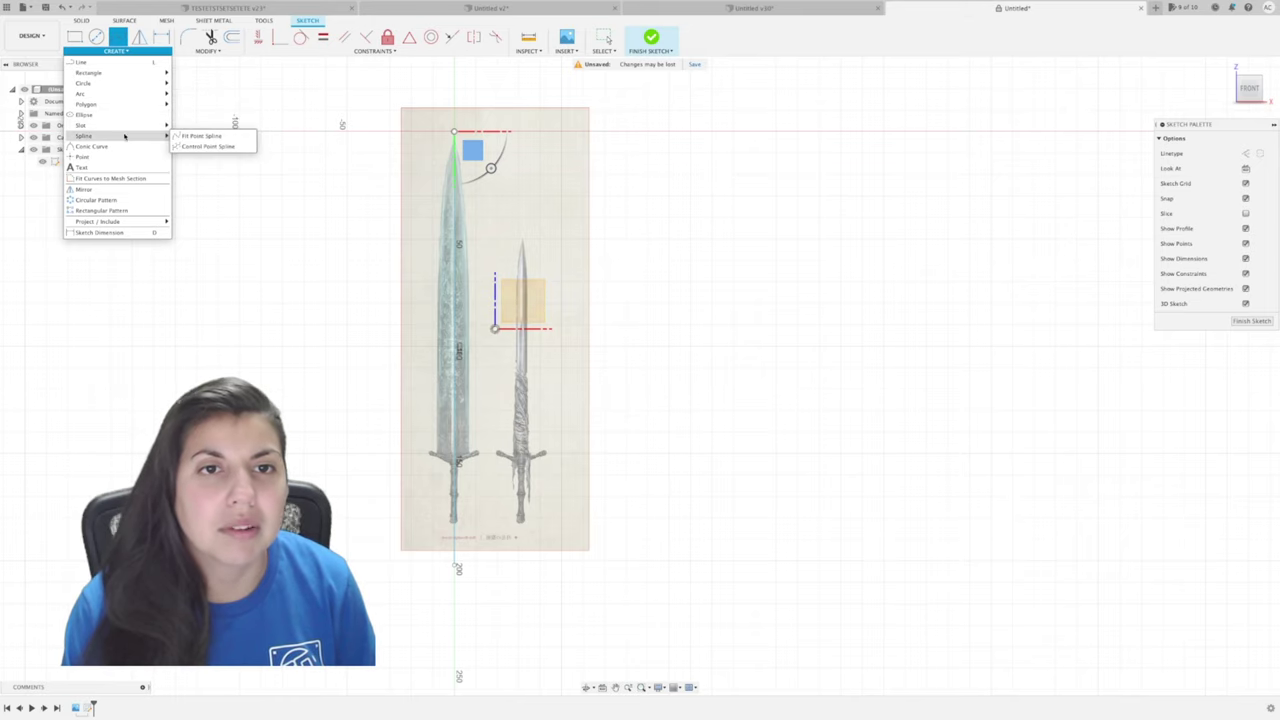
click(200, 146)
scroll(460, 140, up, 8)
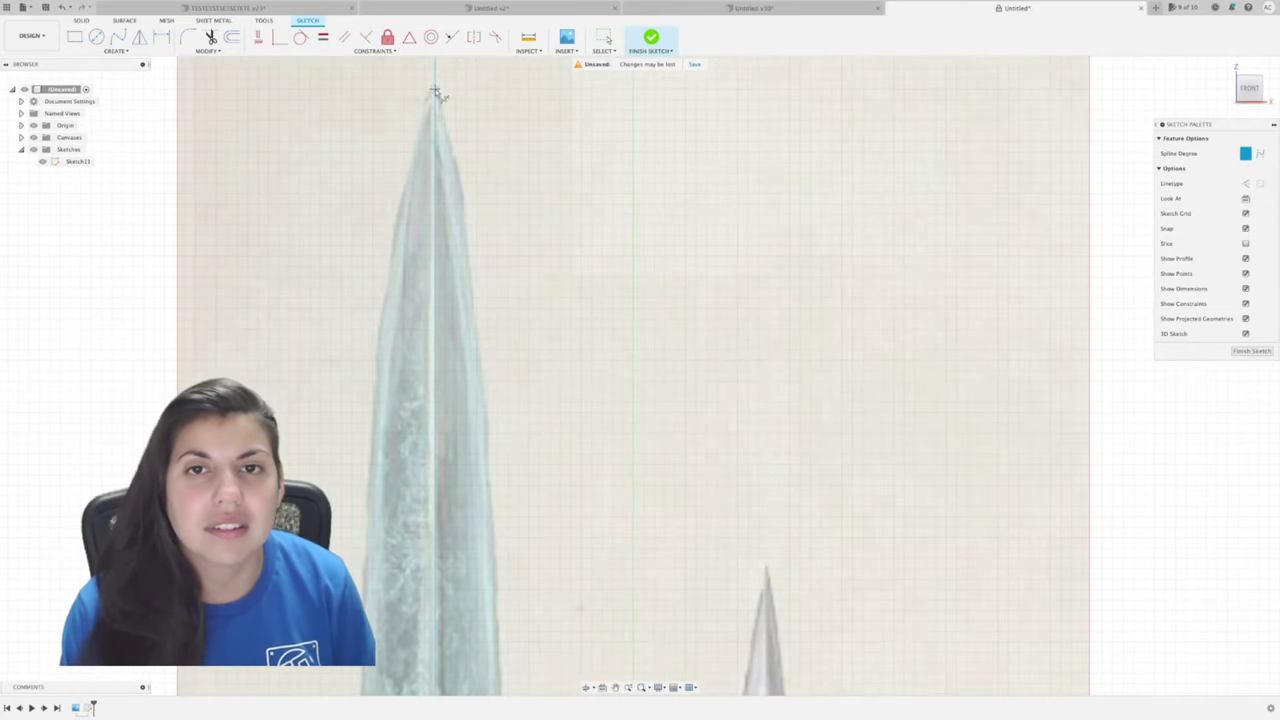
click(435, 92)
scroll(430, 150, down, 3)
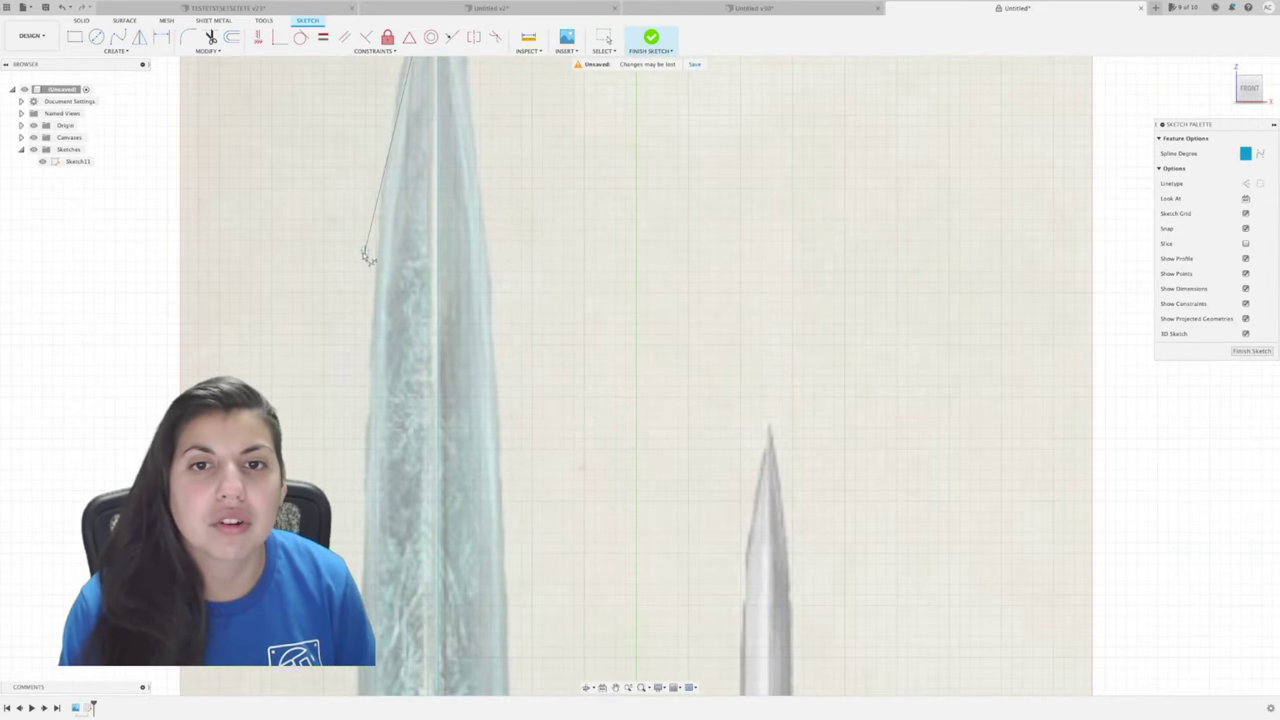
click(375, 250)
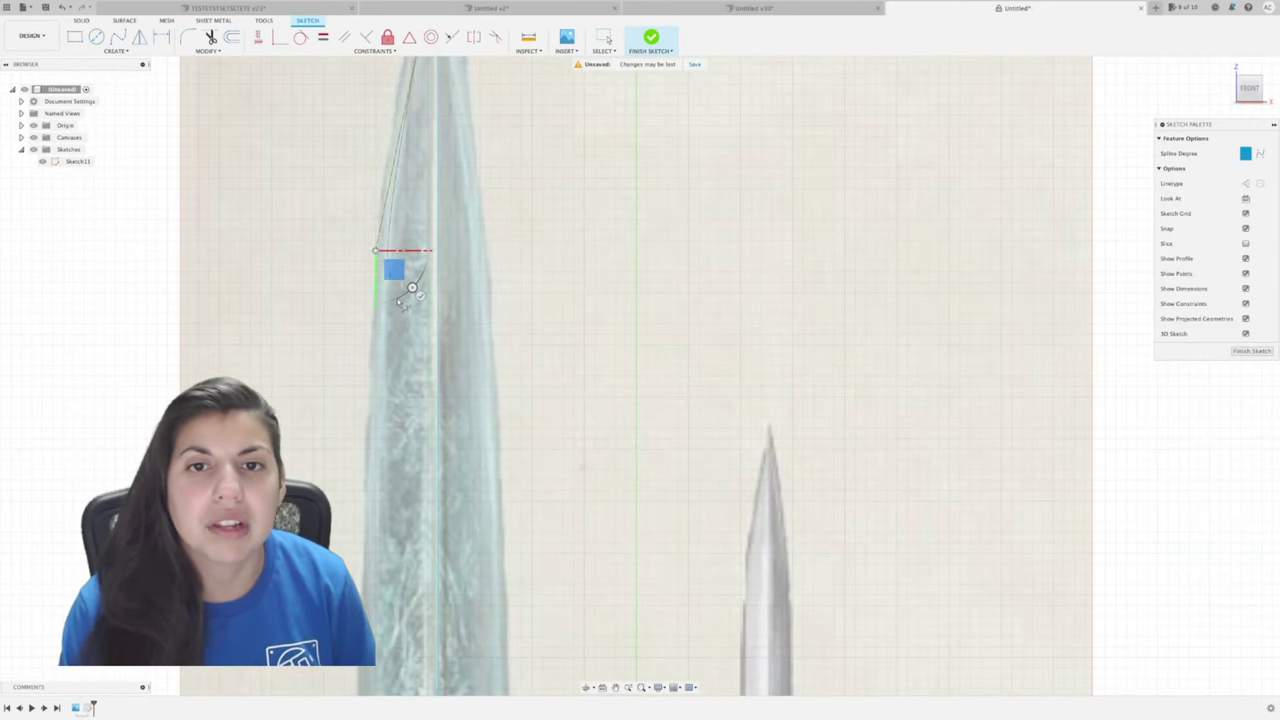
middle_drag(399, 462, 427, 181)
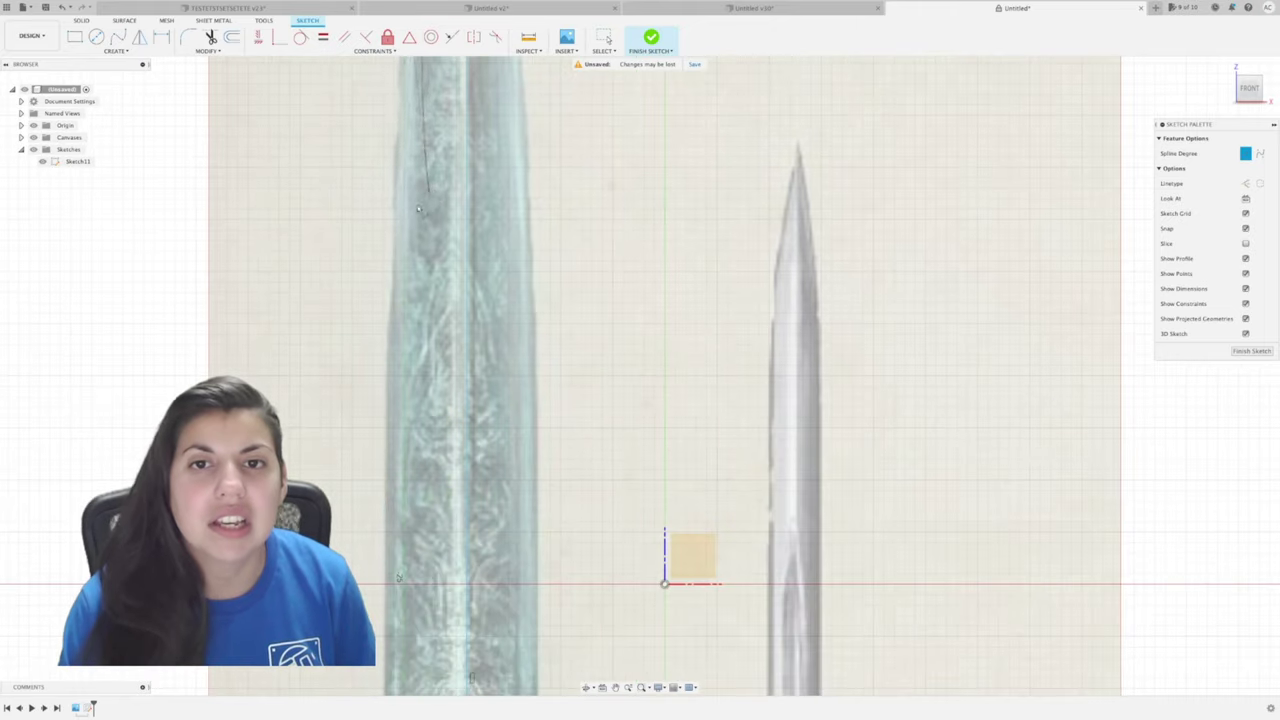
click(389, 284)
Continue the control point spline down the blade's straight left edge to just below the crossguard and end it.
middle_drag(422, 321, 418, 4)
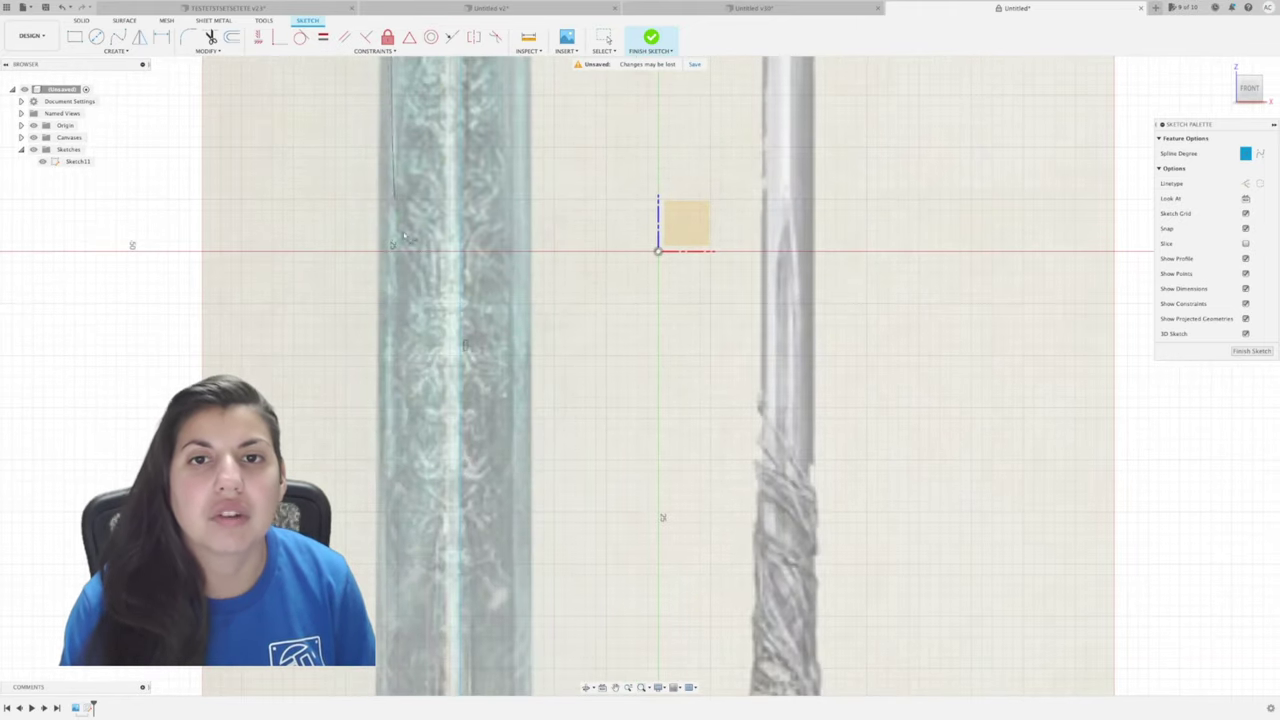
click(380, 436)
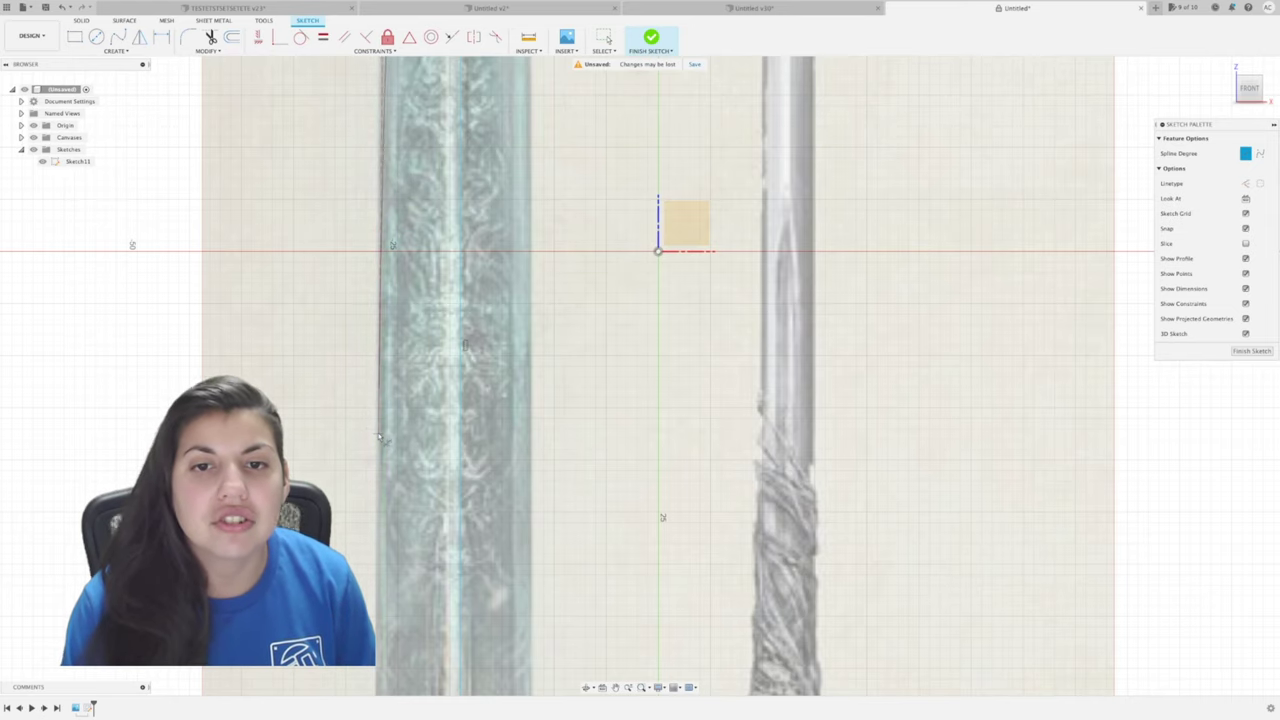
scroll(380, 436, down, 3)
middle_drag(405, 455, 398, 90)
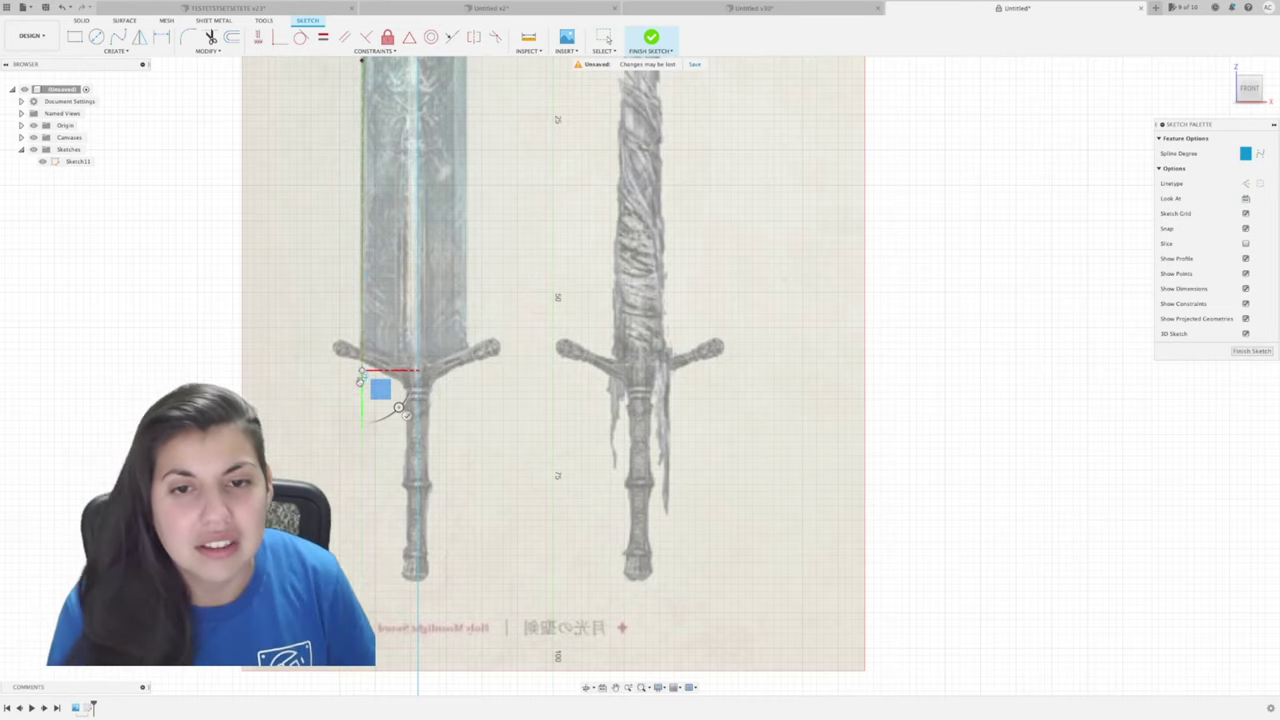
scroll(398, 408, up, 5)
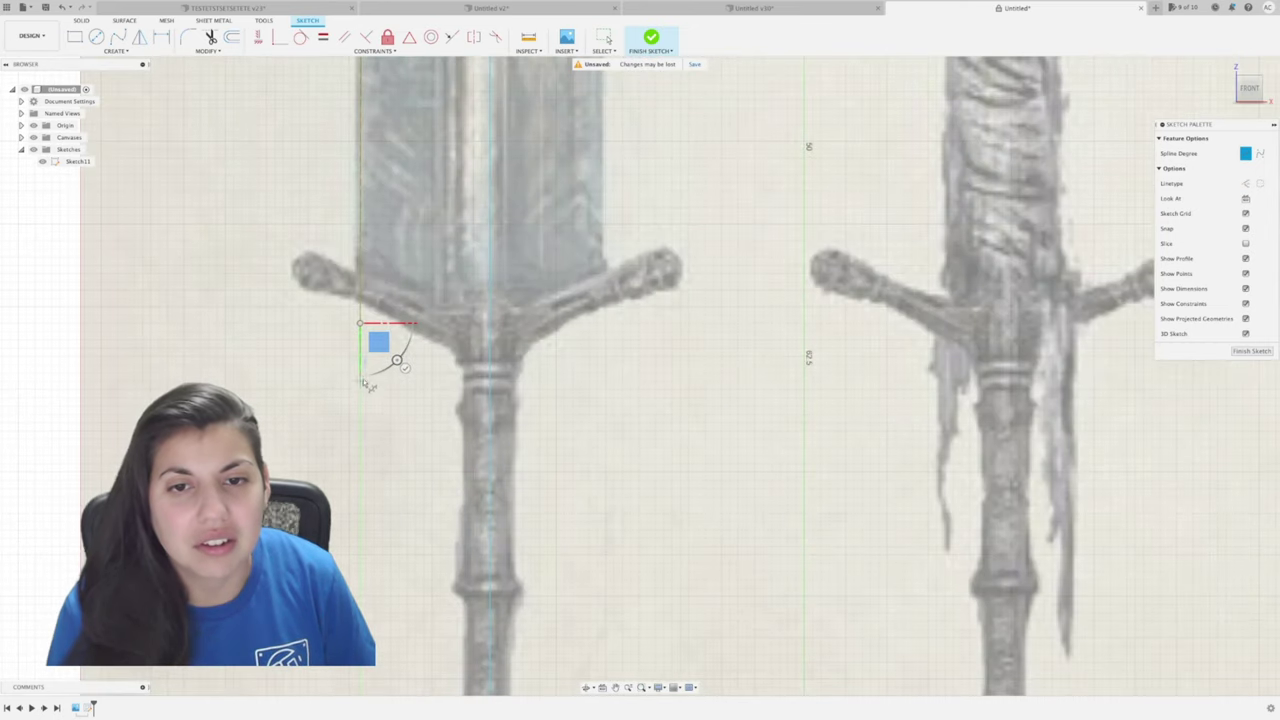
middle_drag(397, 417, 381, 625)
middle_drag(450, 330, 434, 697)
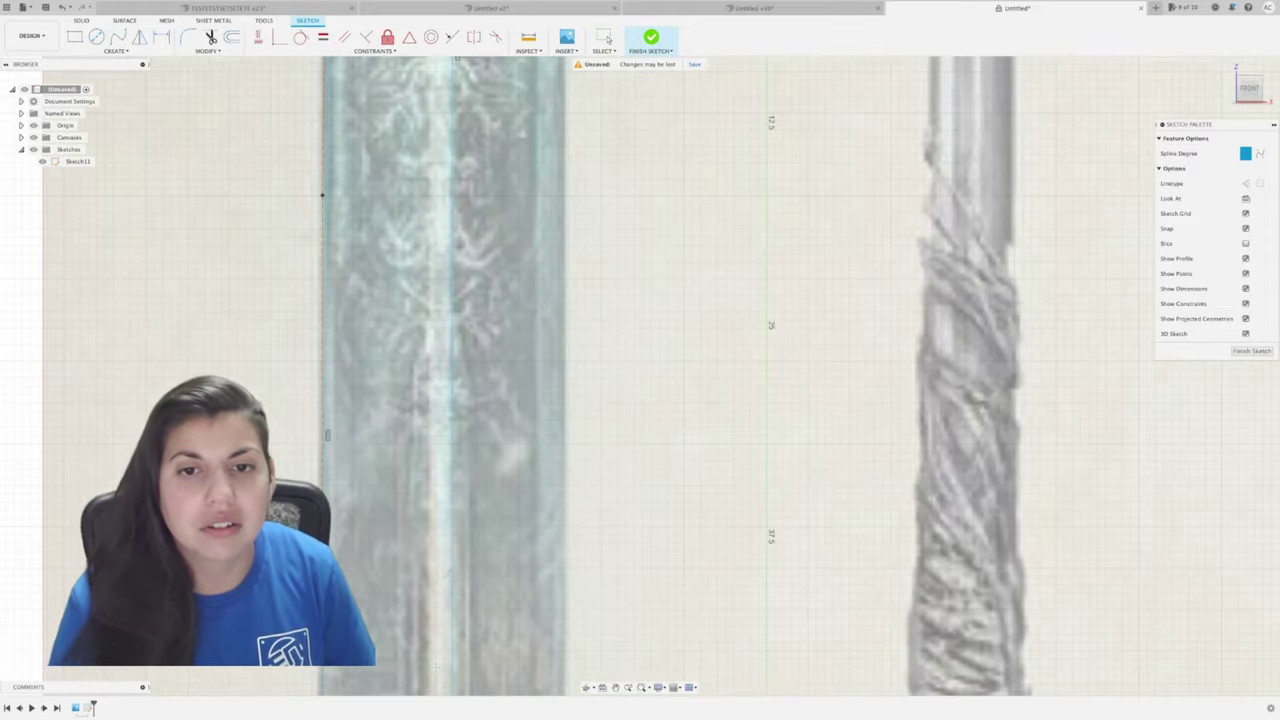
scroll(449, 104, up, 4)
scroll(451, 100, down, 6)
middle_drag(450, 166, 475, 612)
middle_drag(505, 82, 565, 590)
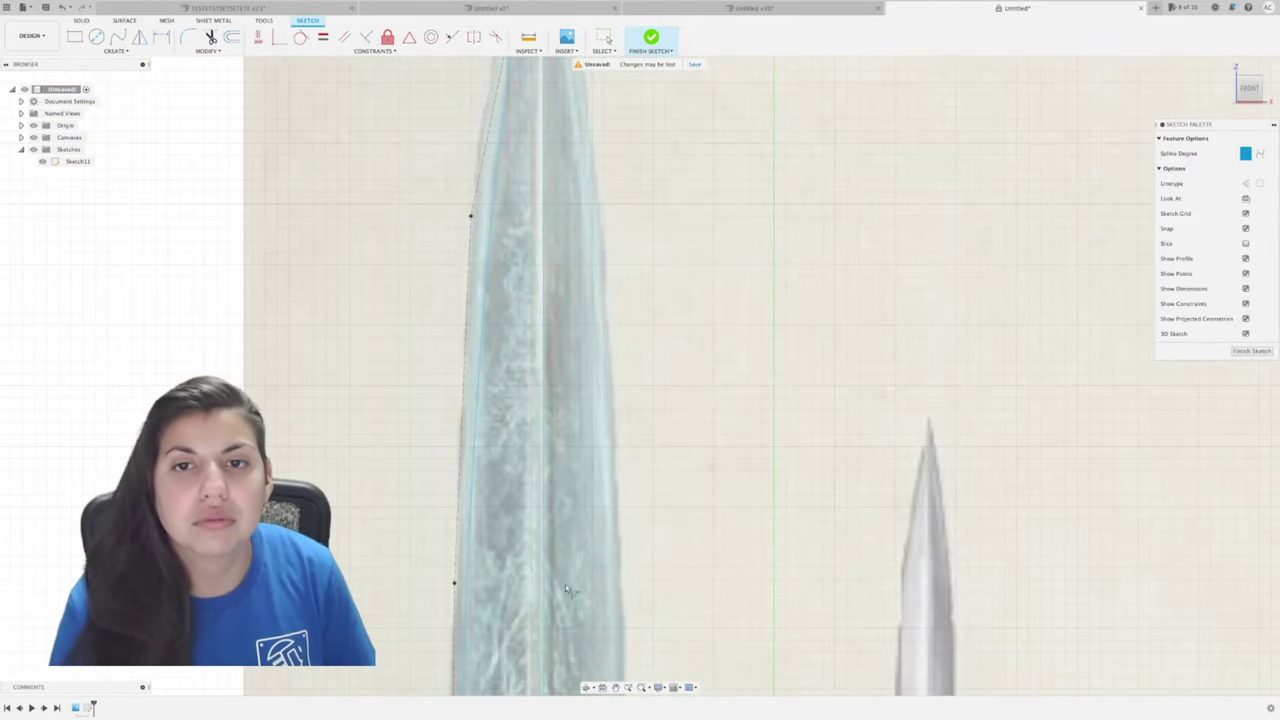
click(605, 38)
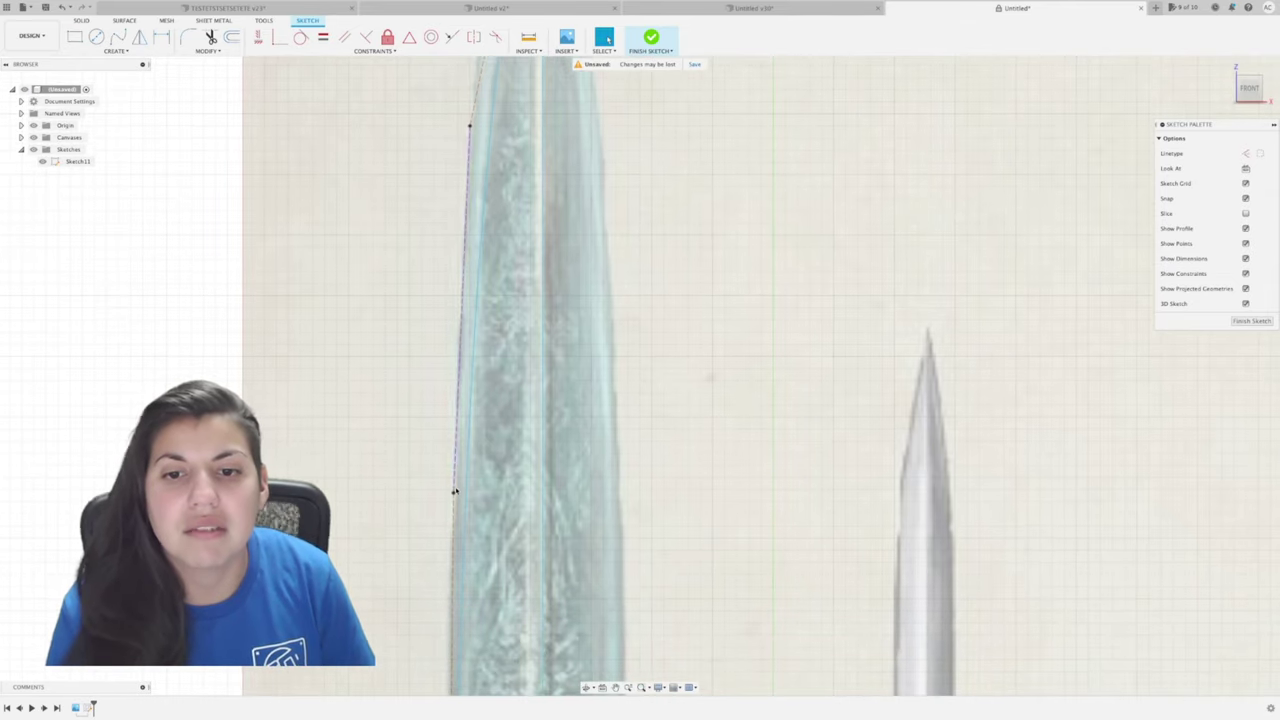
Move two control points on the upper part of the spline outward so the curve follows the blade's left edge.
drag(454, 492, 434, 477)
middle_drag(542, 272, 548, 449)
drag(478, 303, 452, 280)
mouse_move(486, 297)
middle_down()
mouse_move(525, 191)
mouse_move(555, 8)
middle_up()
middle_drag(607, 351, 597, 3)
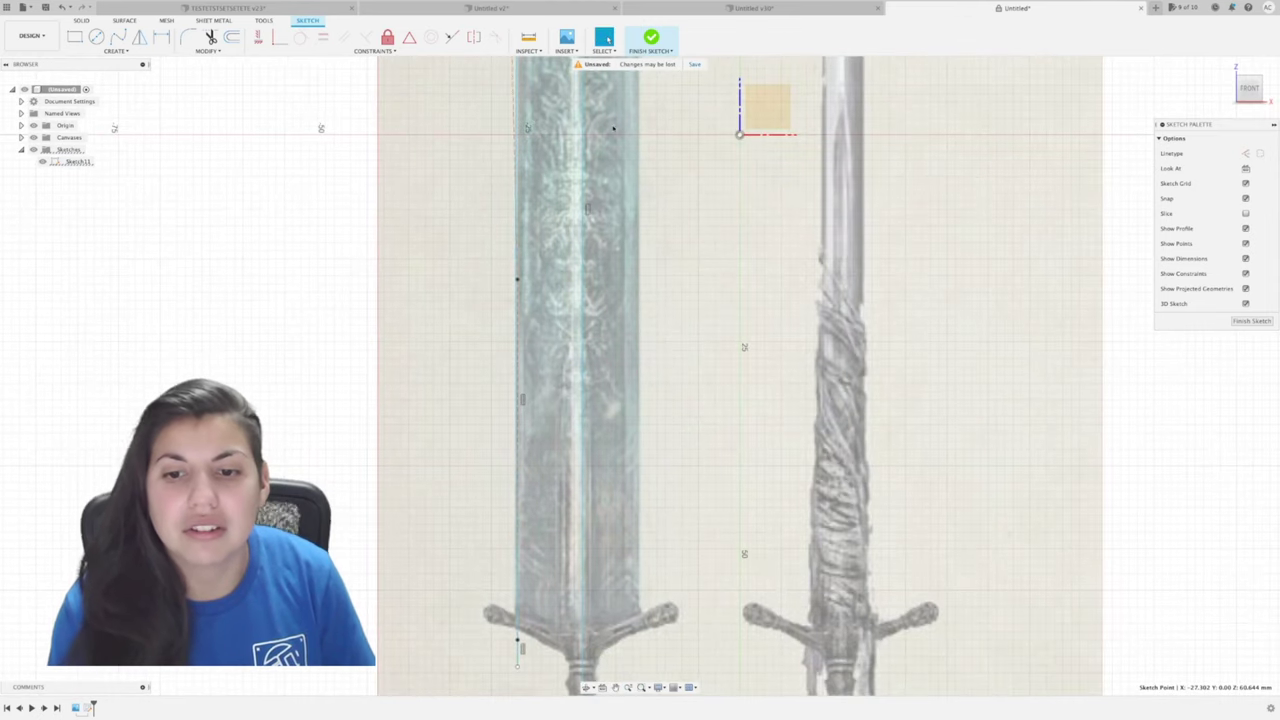
Draw a horizontal line about 7.8 mm long from the spline's lower end to the centre line and finish the sketch.
middle_drag(540, 305, 478, 45)
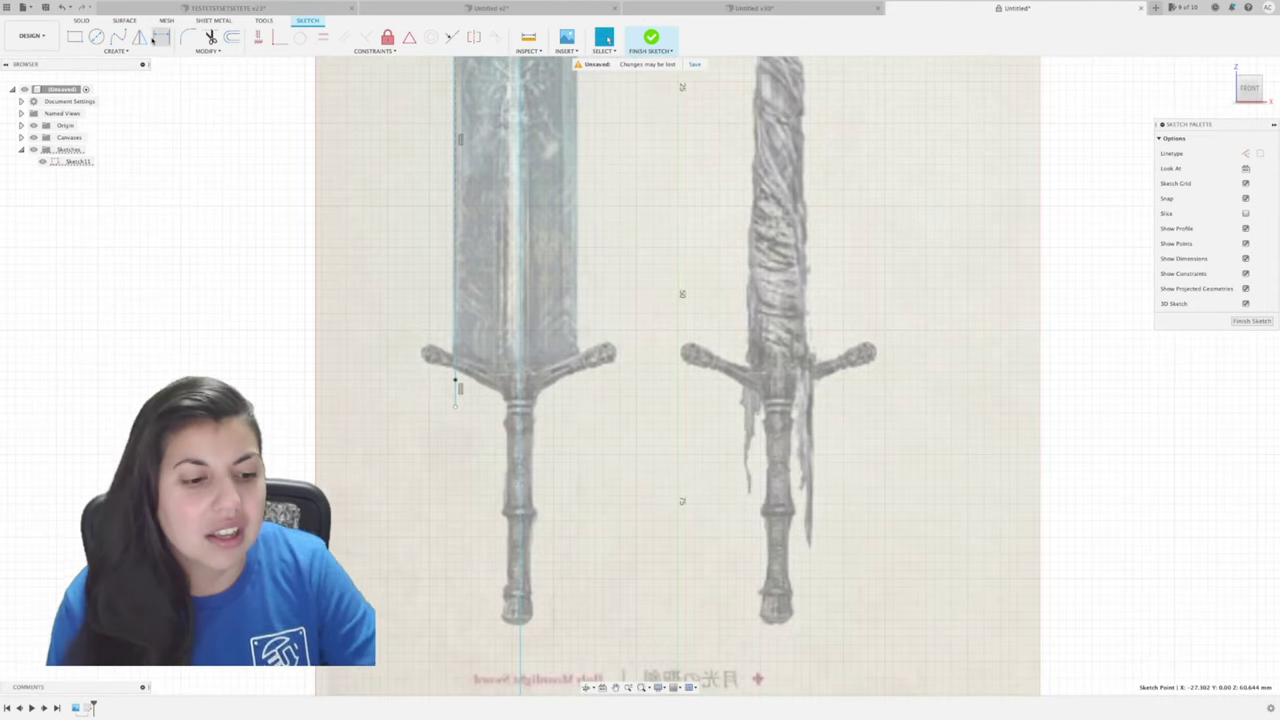
key(l)
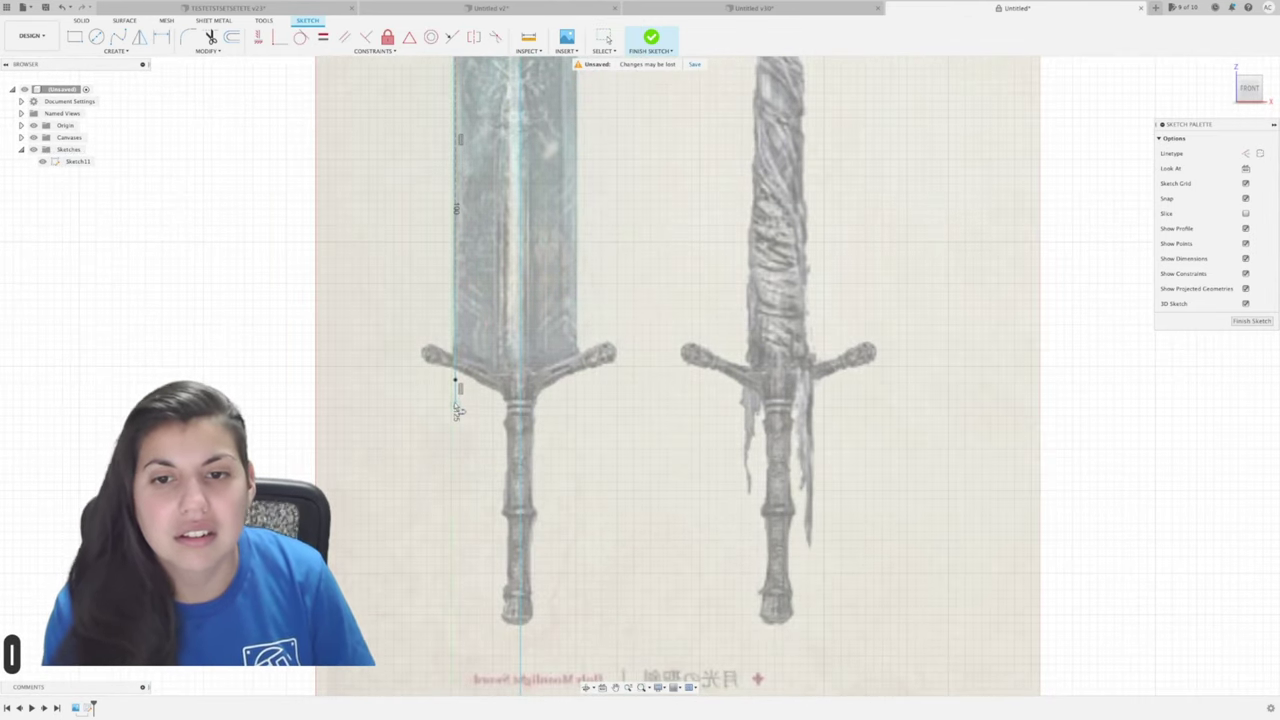
click(456, 408)
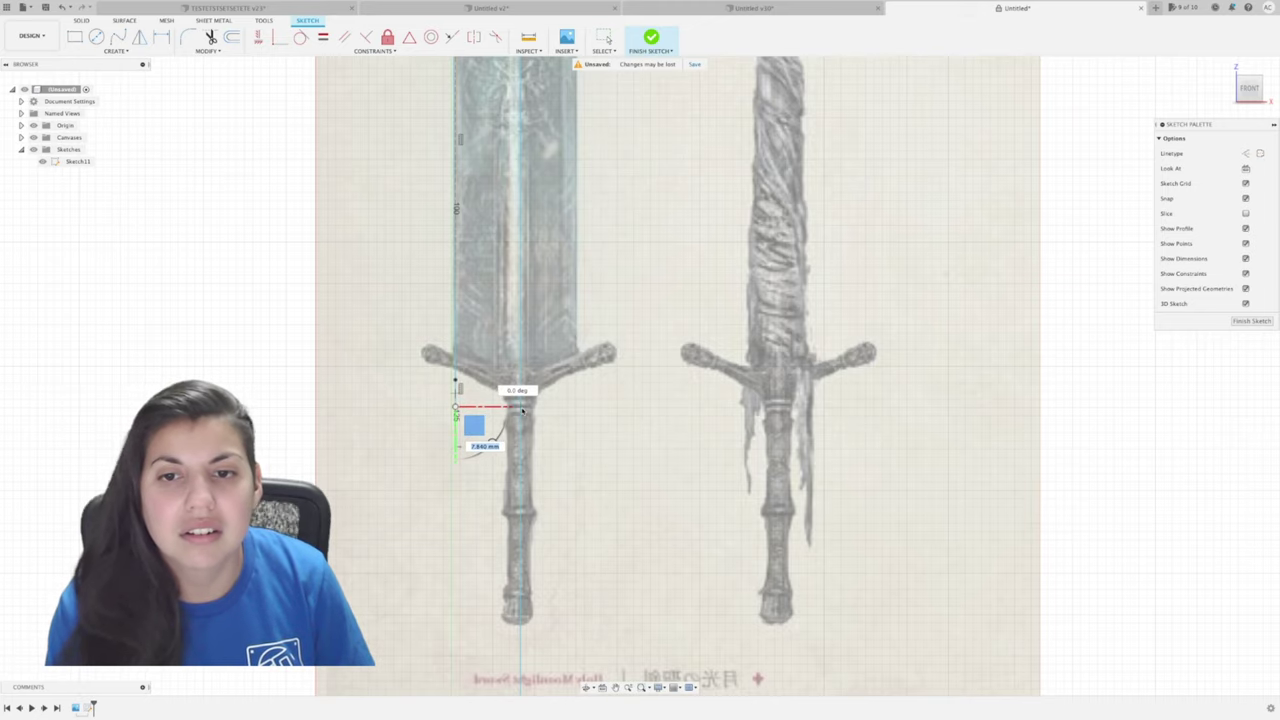
click(521, 408)
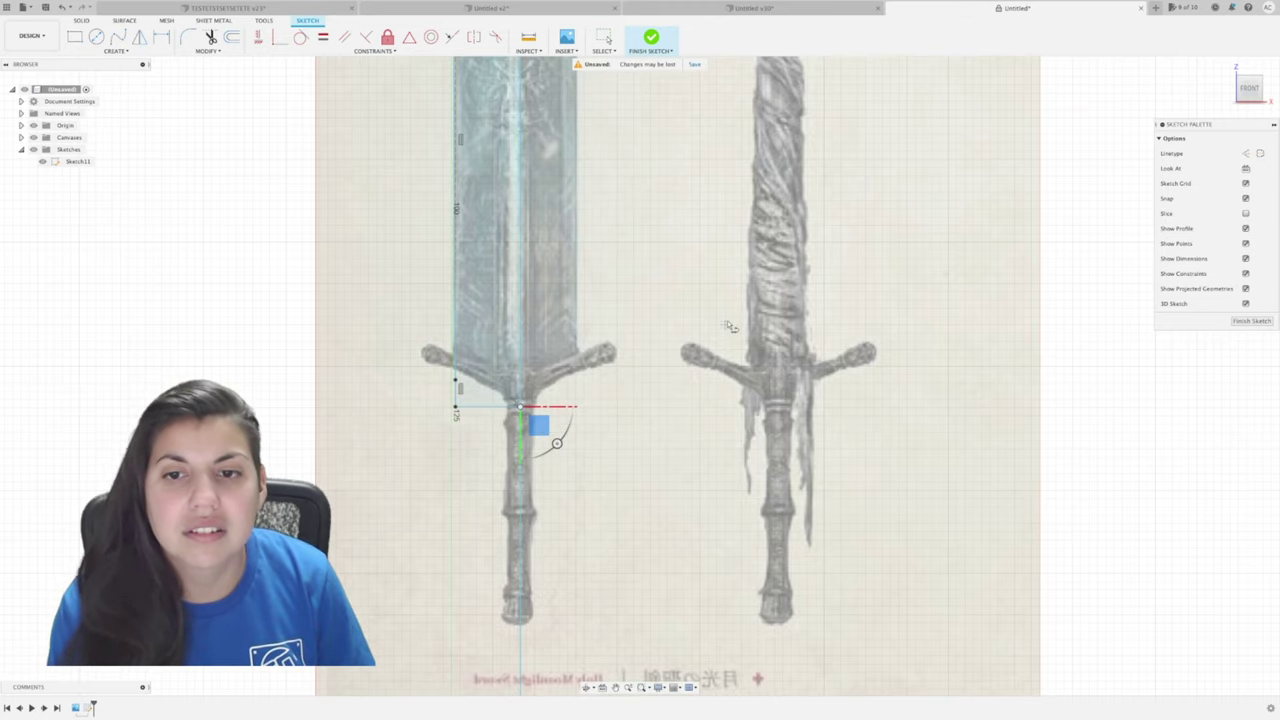
click(659, 47)
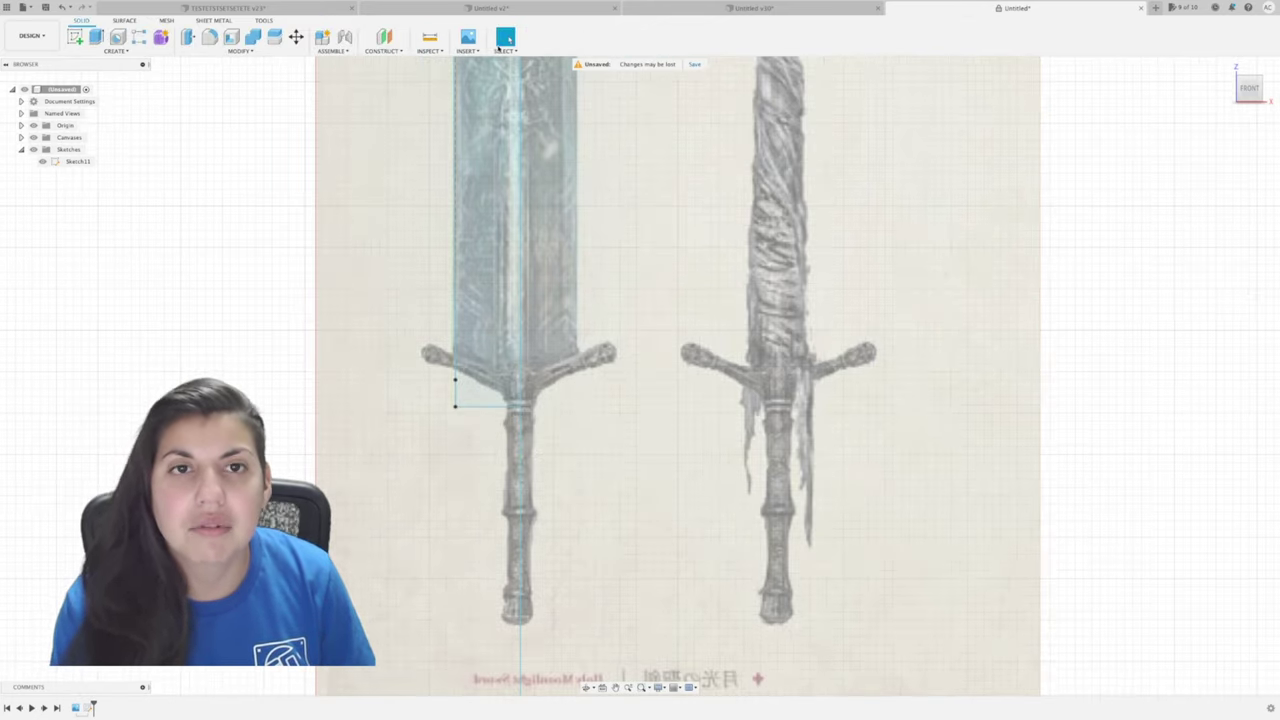
click(96, 37)
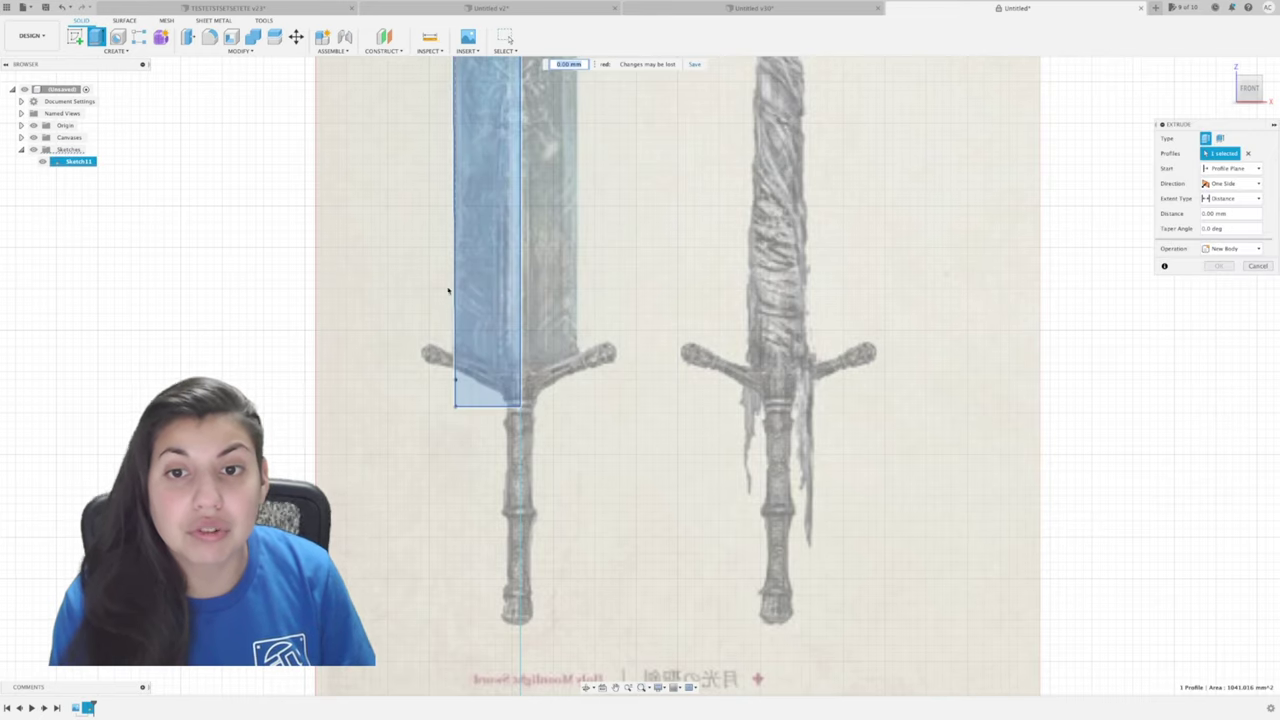
click(470, 300)
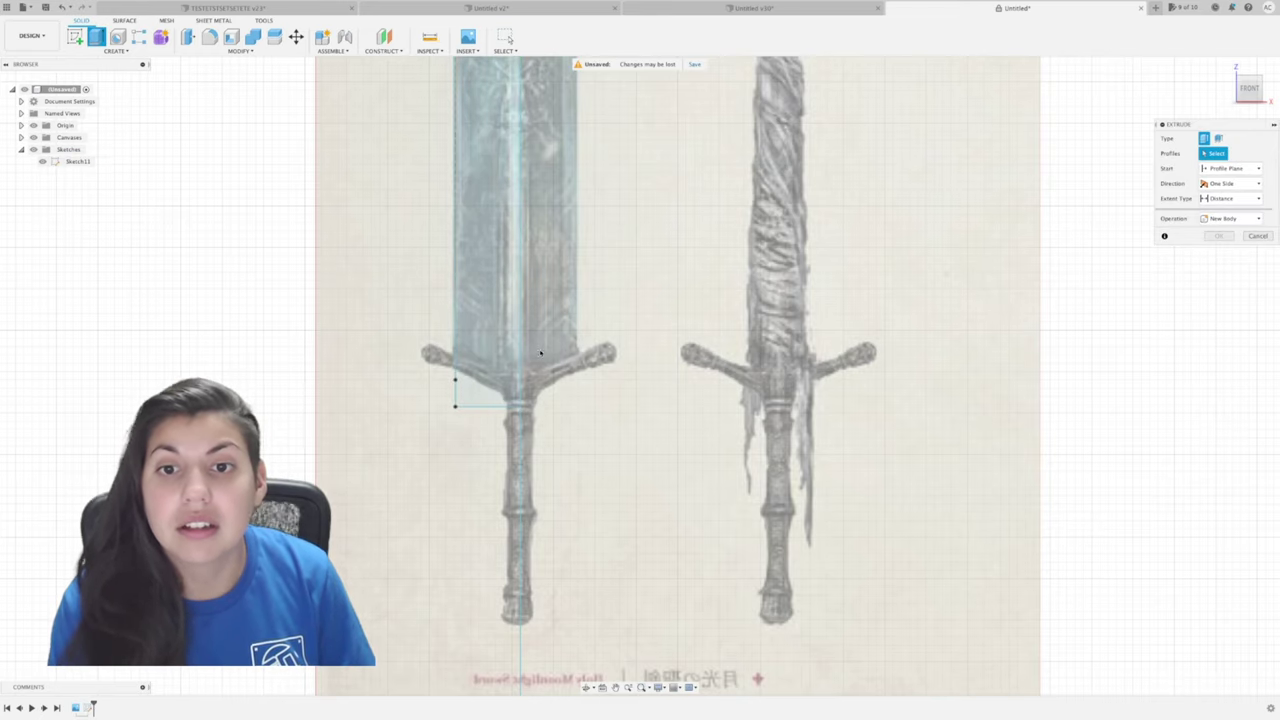
click(508, 352)
click(1205, 184)
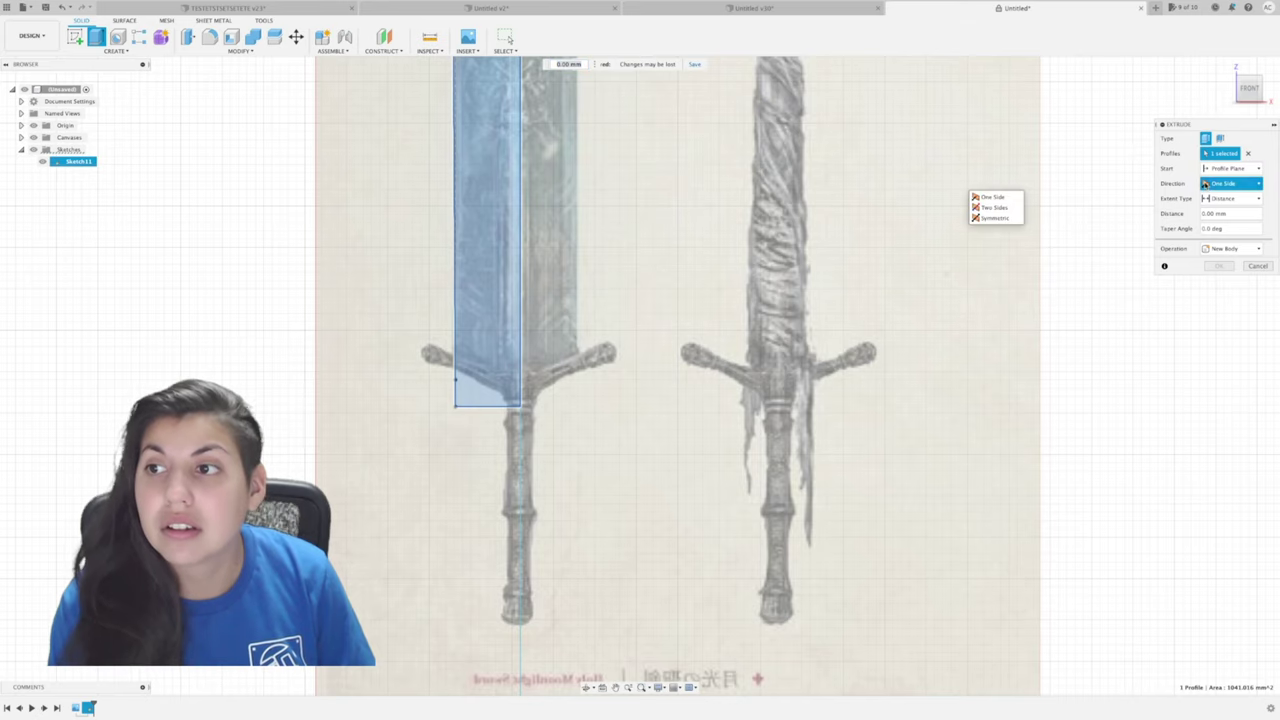
click(993, 217)
scroll(881, 150, down, 2)
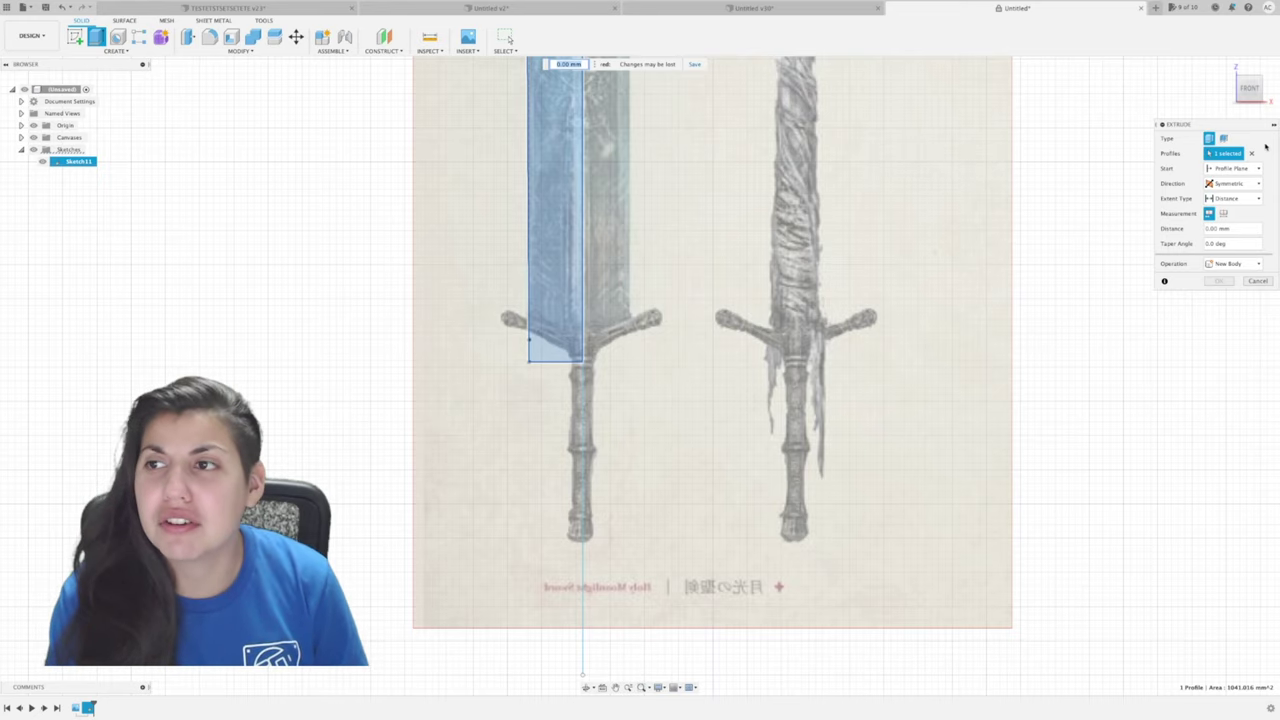
click(1225, 91)
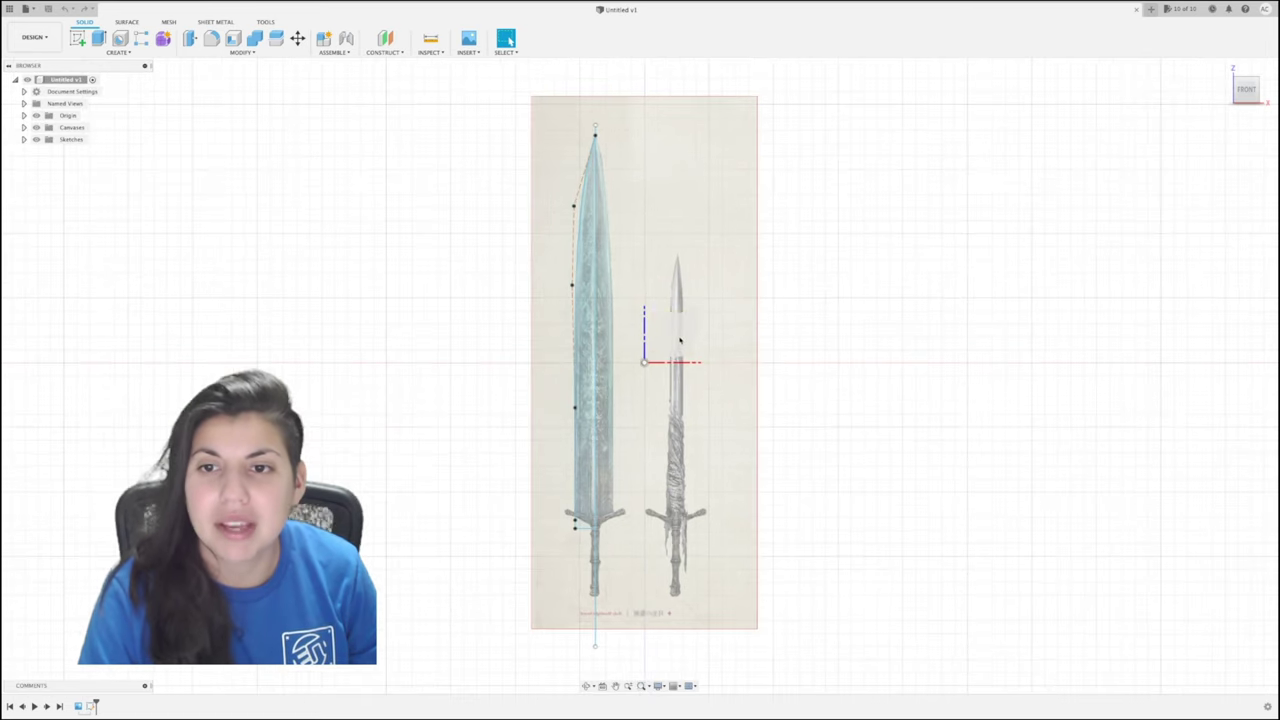
Extrude the large sword's half-blade profile symmetrically with a distance of 5 mm as a new body.
scroll(634, 457, up, 3)
mouse_move(634, 457)
middle_down()
mouse_move(683, 426)
mouse_move(672, 443)
middle_up()
click(95, 40)
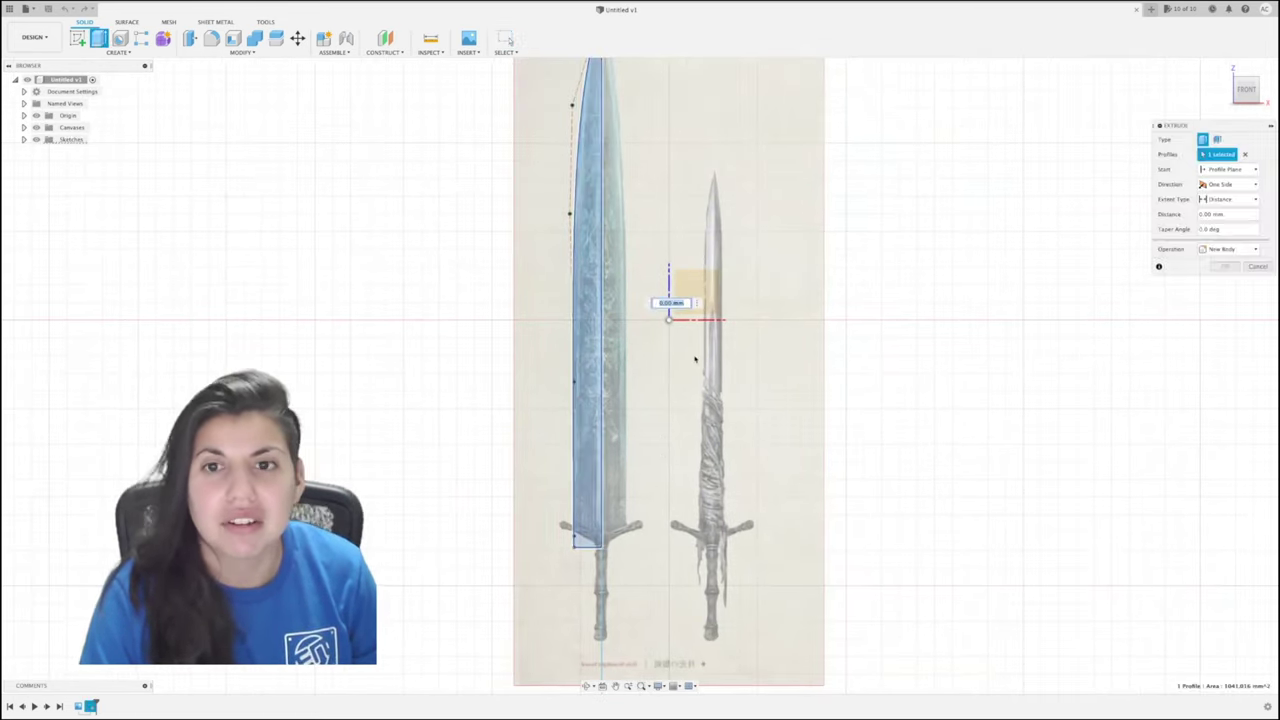
click(585, 362)
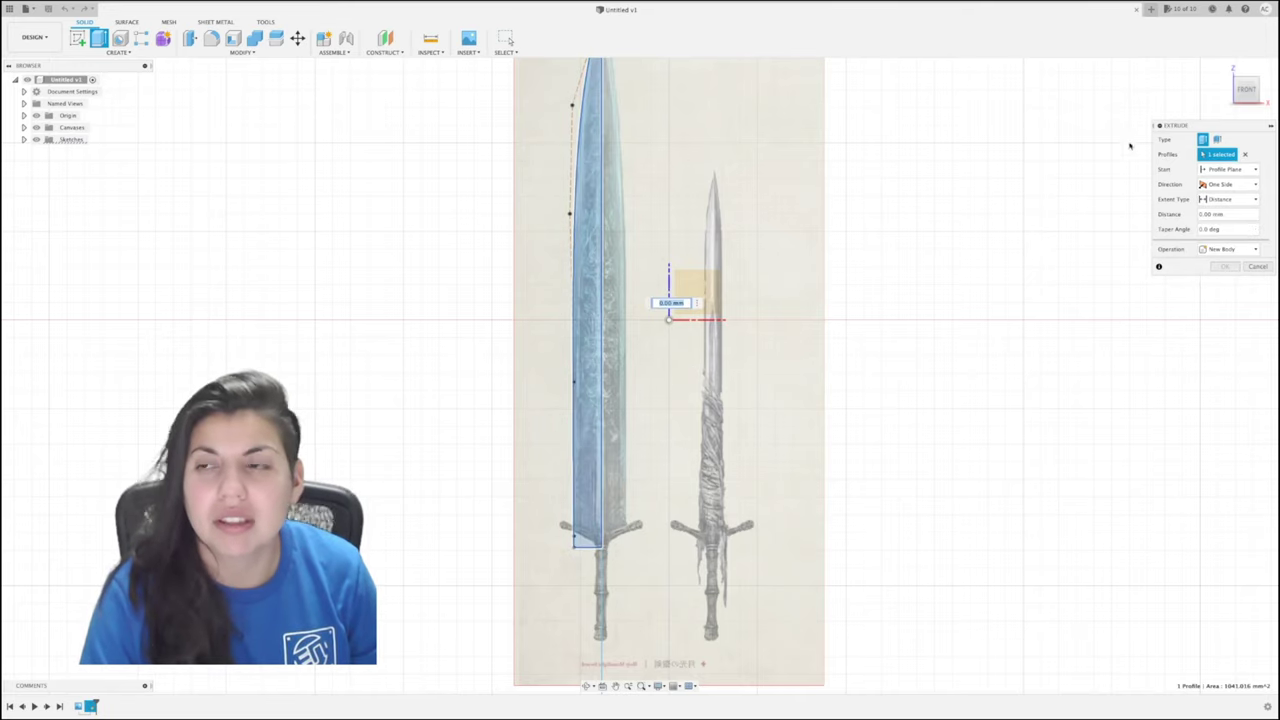
mouse_move(1231, 87)
mouse_down()
mouse_move(1218, 89)
mouse_move(1236, 82)
mouse_up()
click(1240, 185)
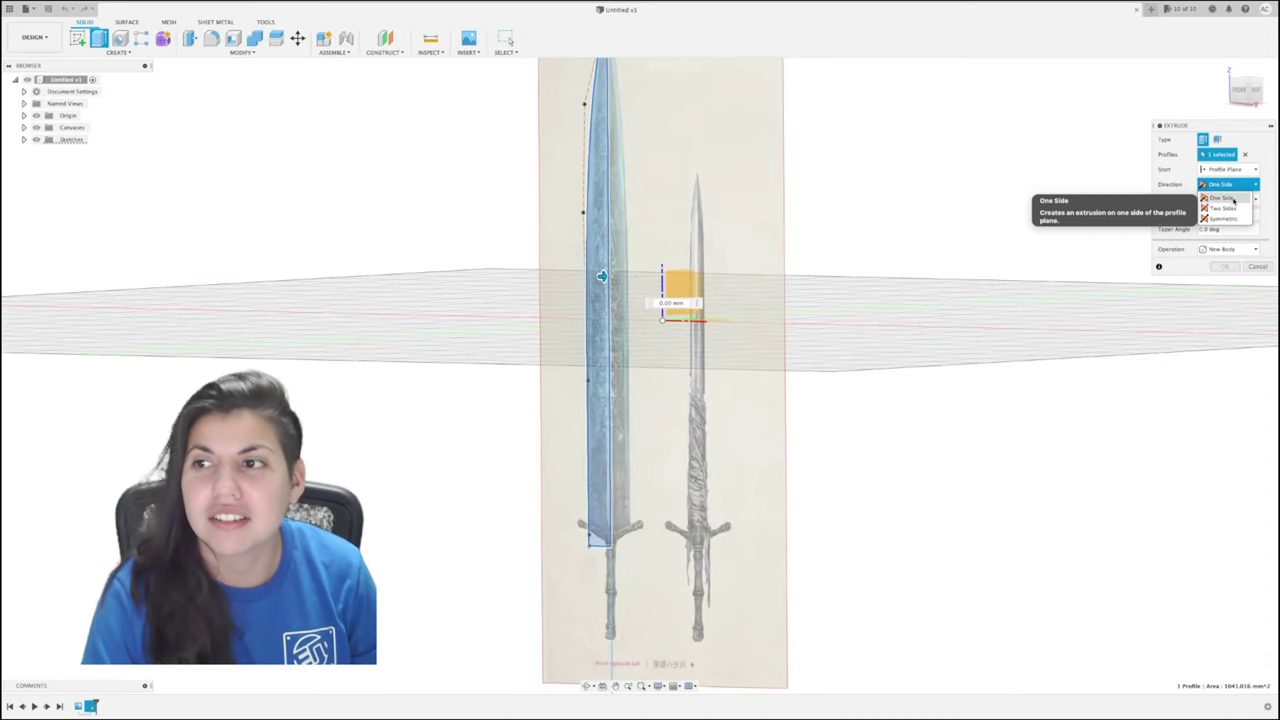
click(1224, 218)
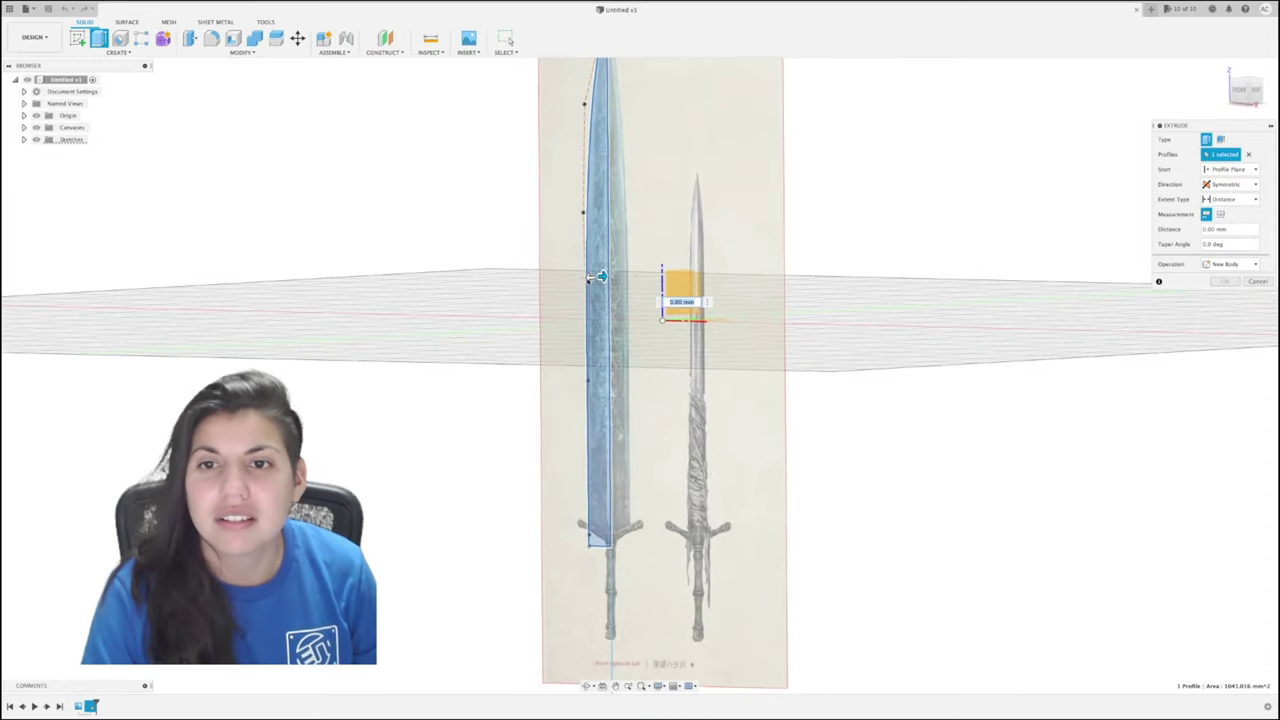
drag(600, 277, 580, 277)
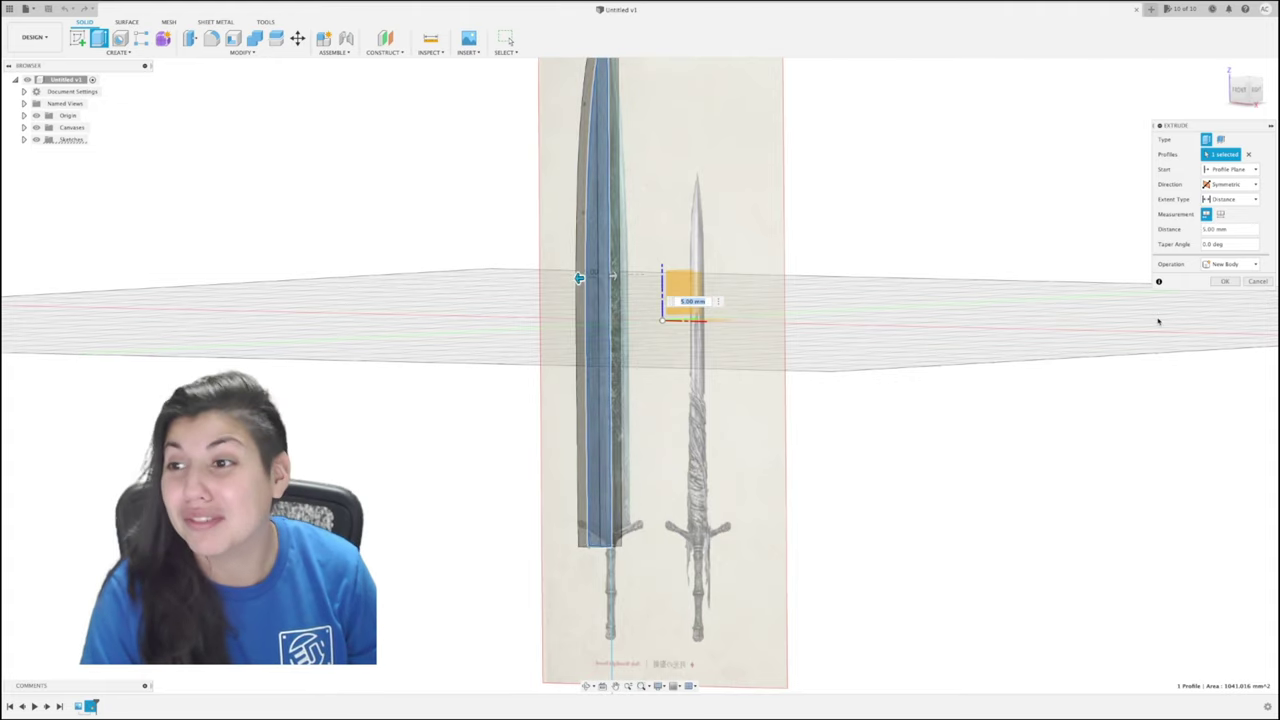
click(1225, 281)
Create an offset construction plane at 0 mm on the half-blade's bottom end face.
click(1246, 92)
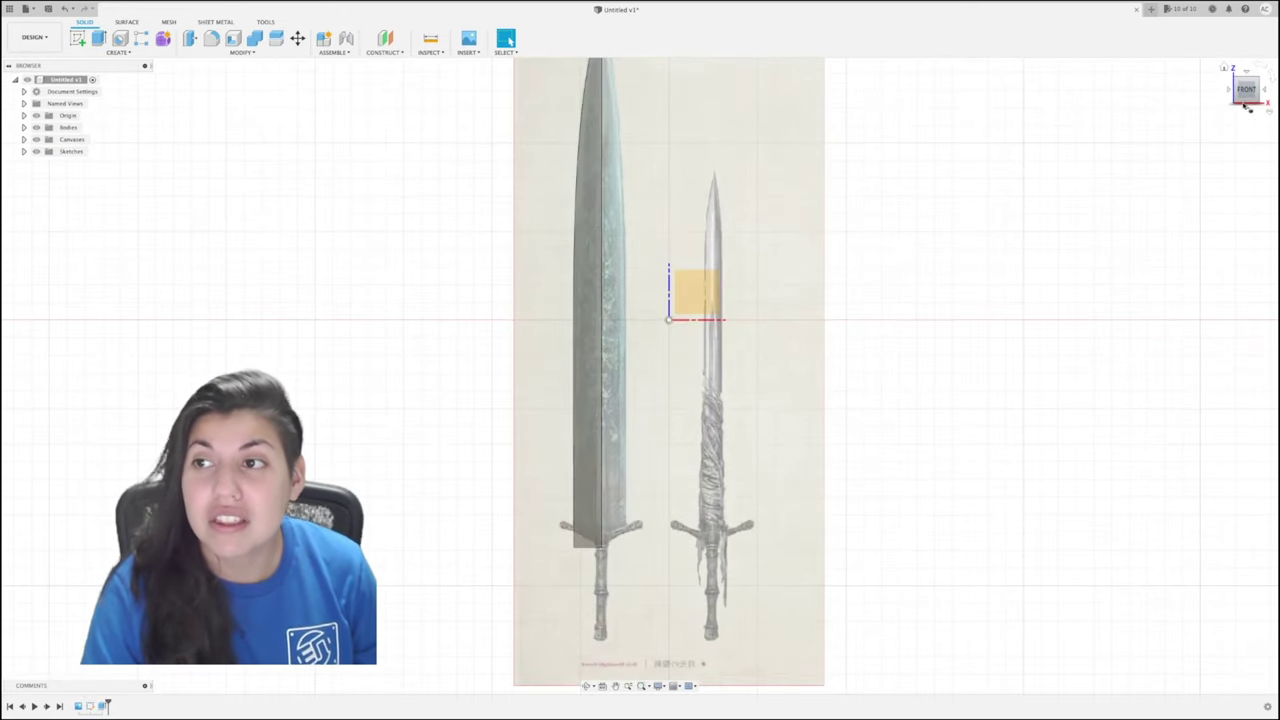
click(1247, 107)
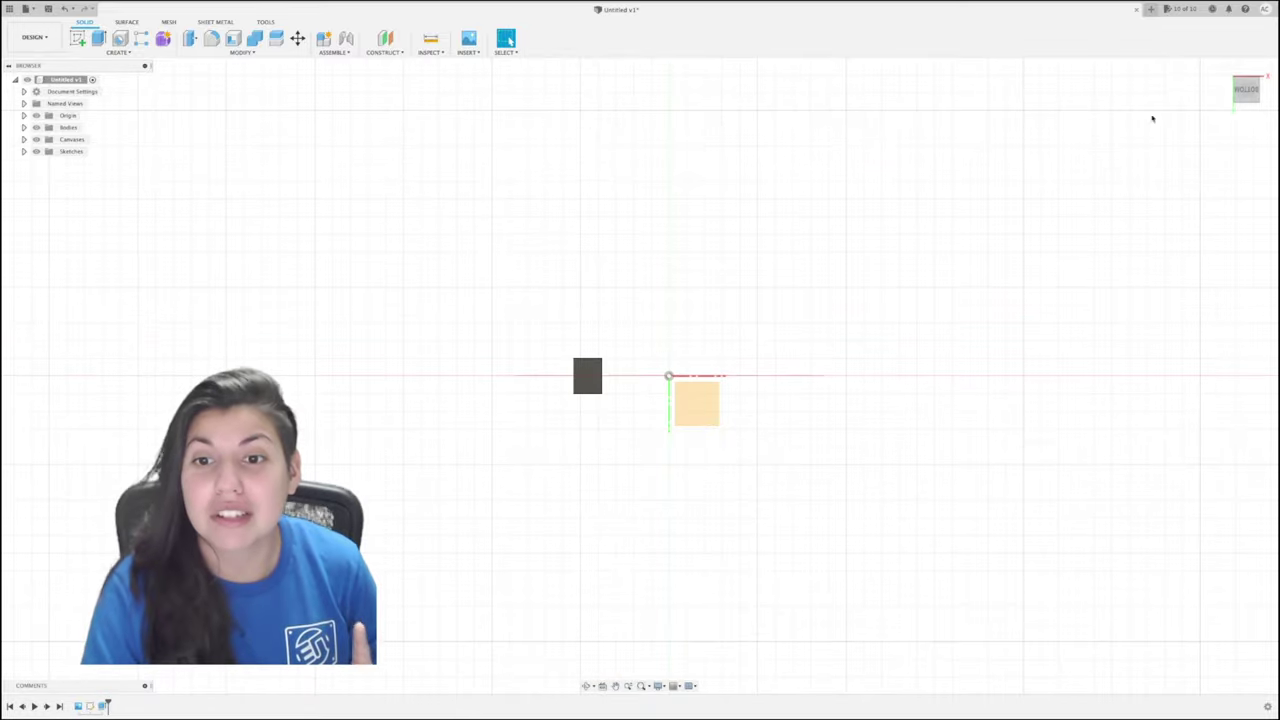
click(388, 38)
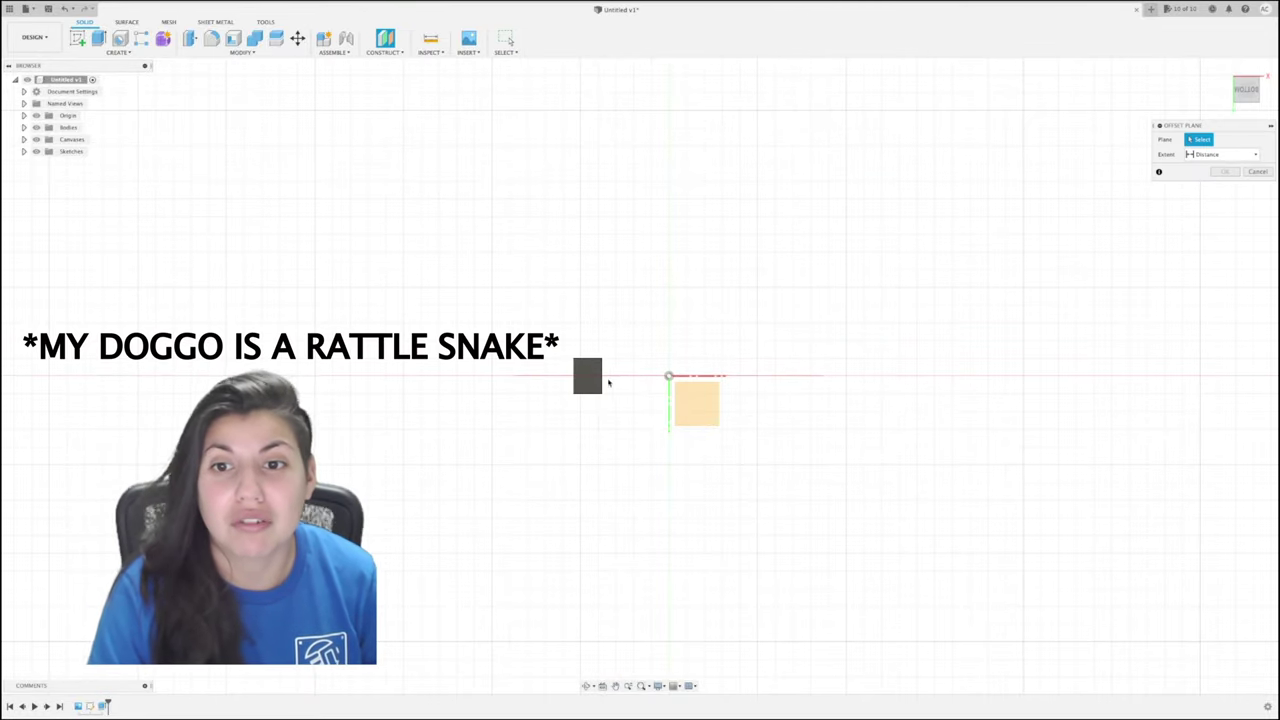
click(588, 377)
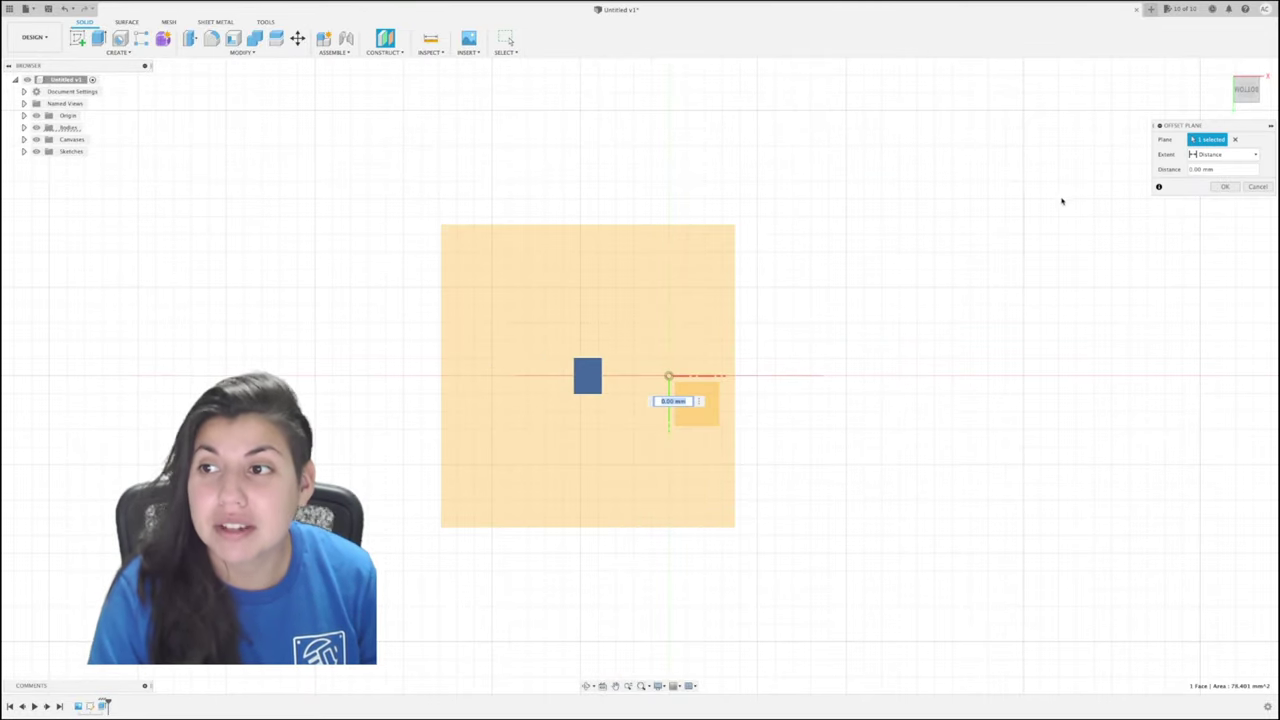
click(1231, 185)
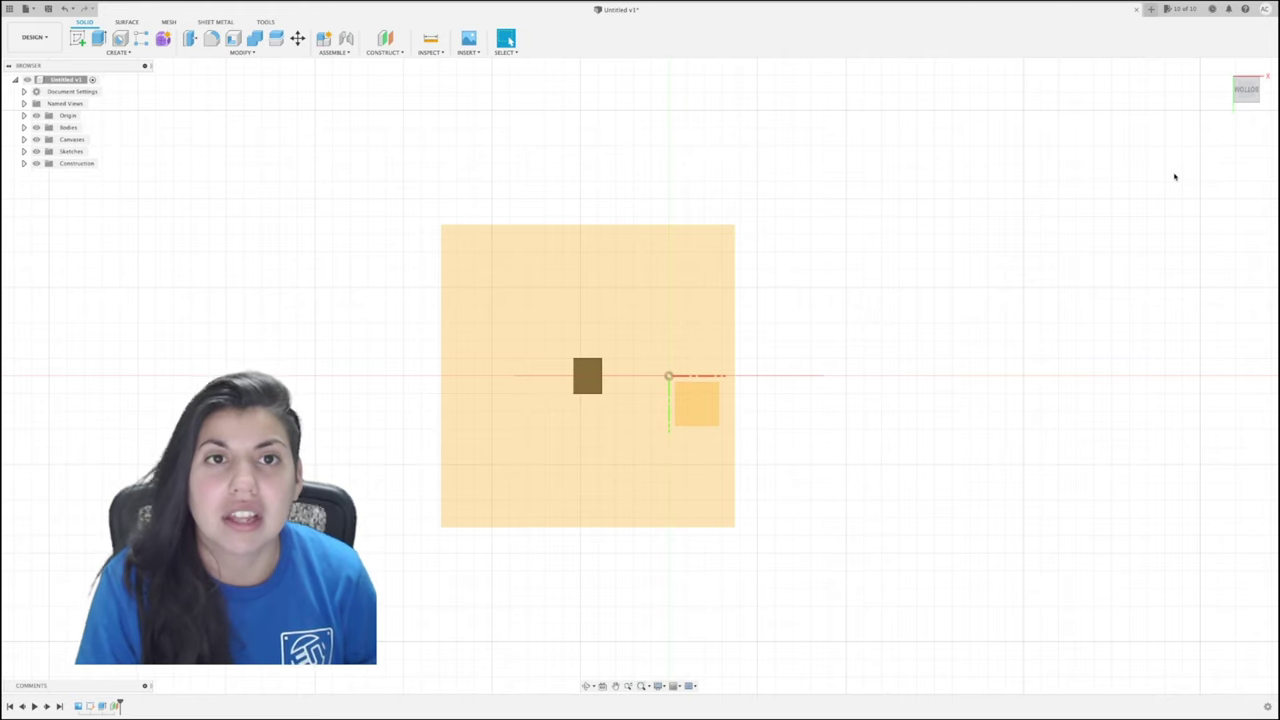
Start a sketch on the new construction plane and project the half-blade's rectangular end face into it.
click(77, 40)
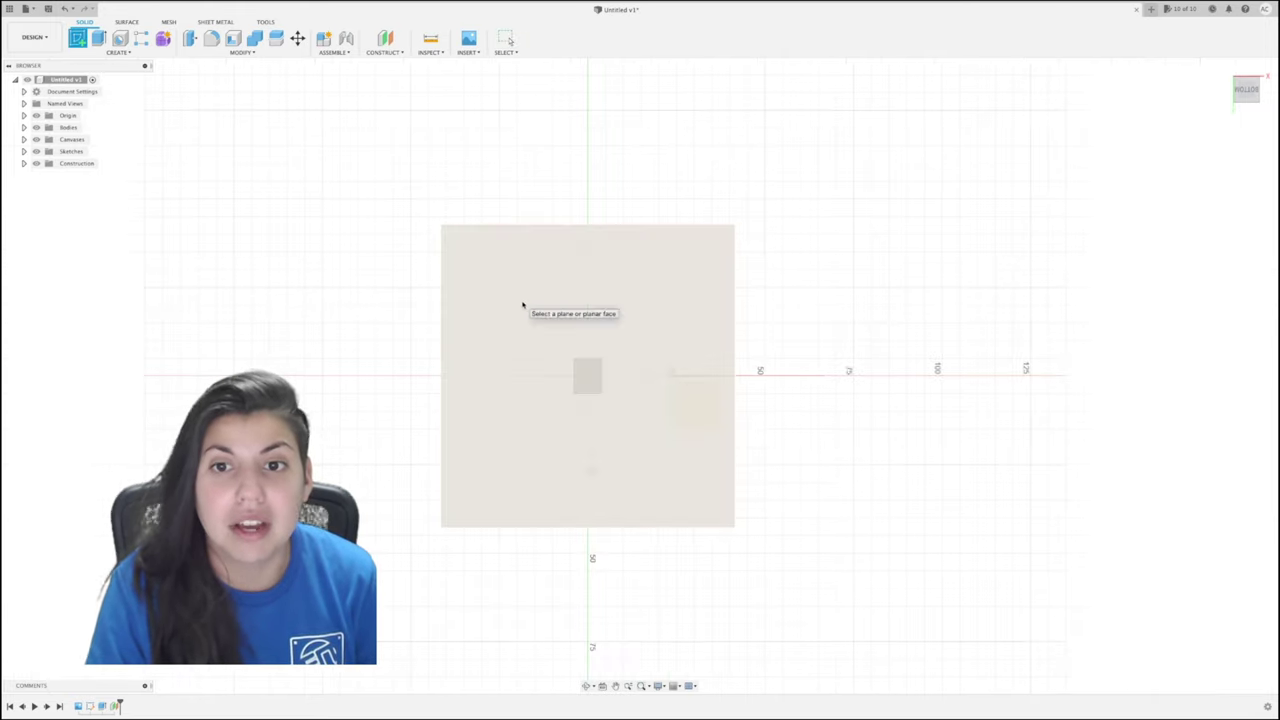
click(522, 305)
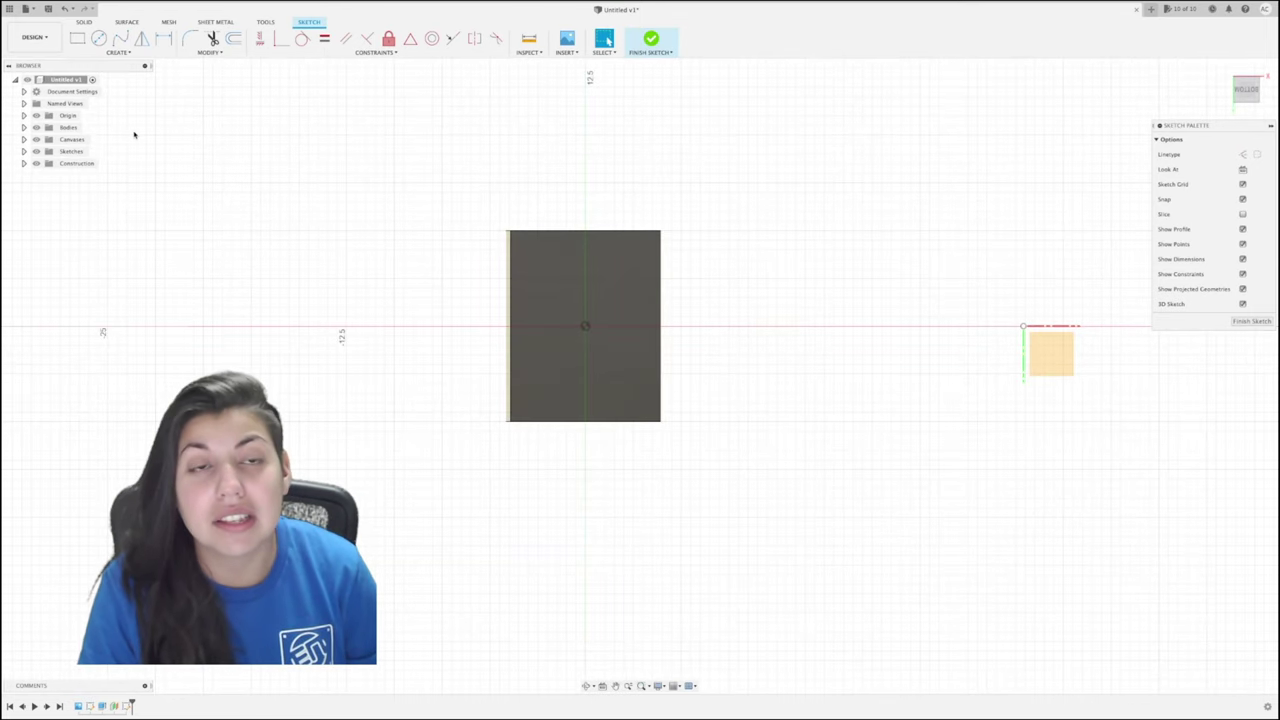
click(121, 52)
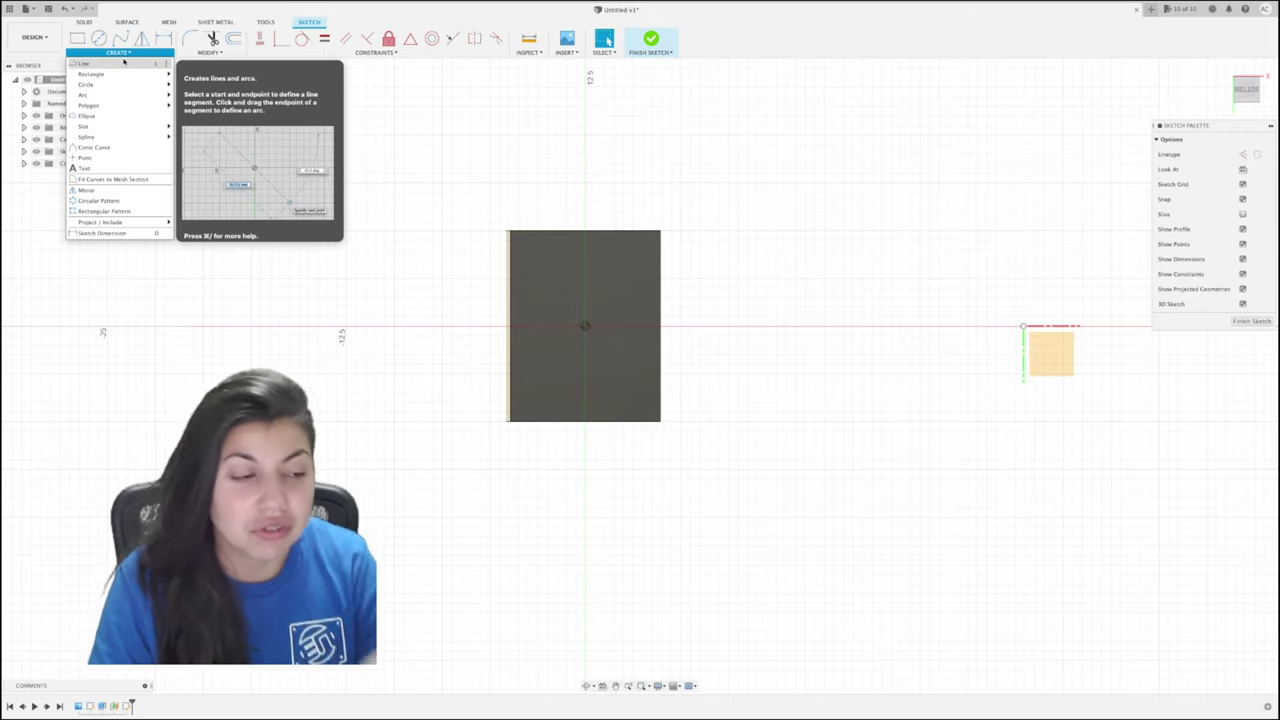
mouse_move(117, 88)
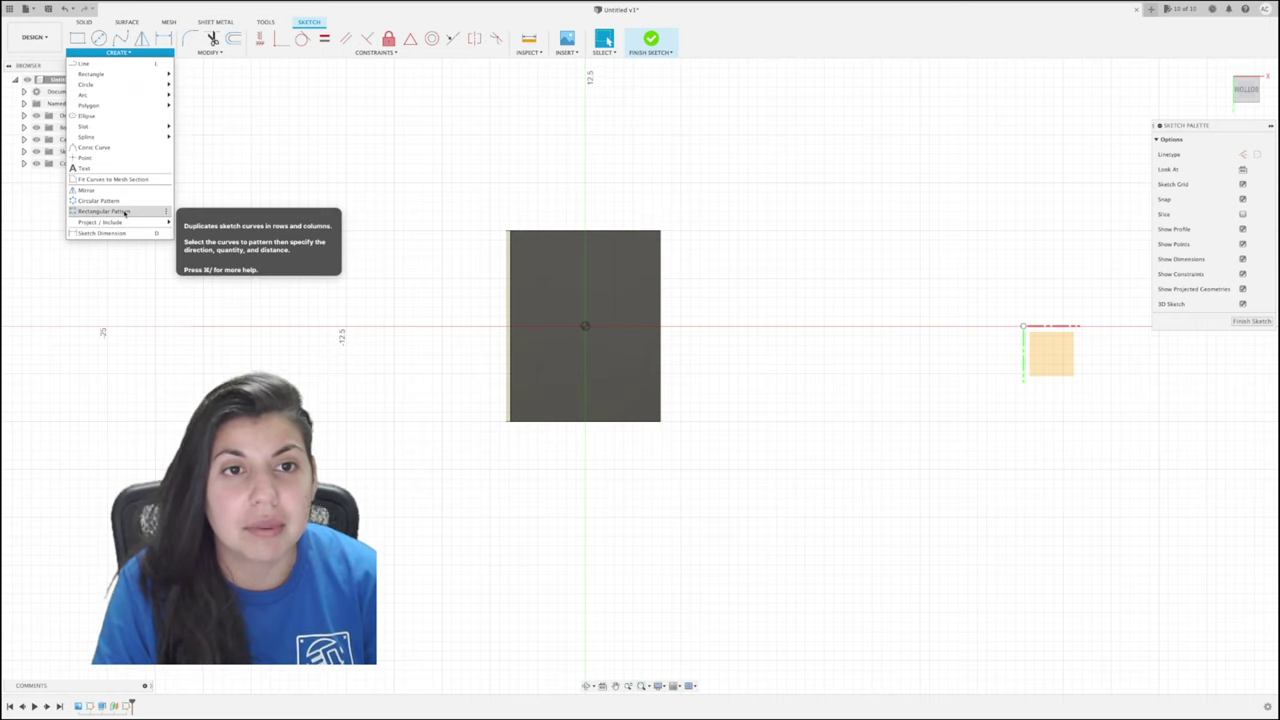
mouse_move(151, 221)
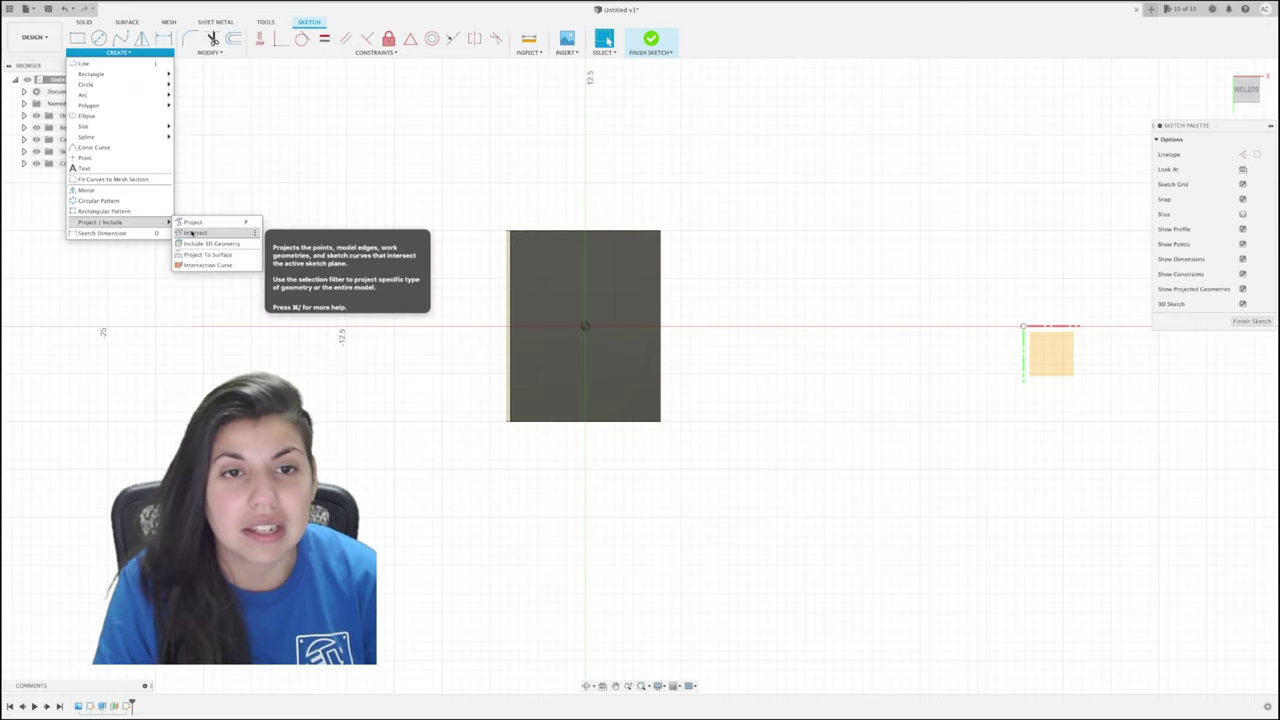
click(195, 222)
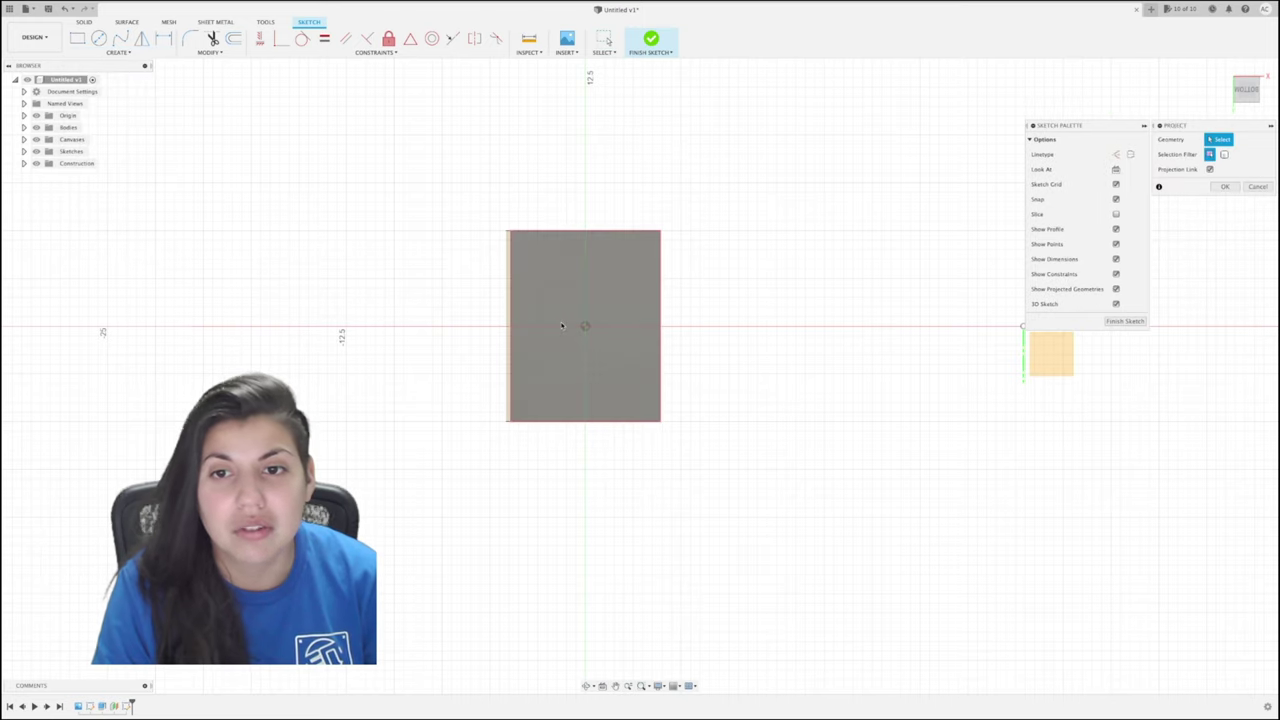
click(561, 325)
click(1225, 187)
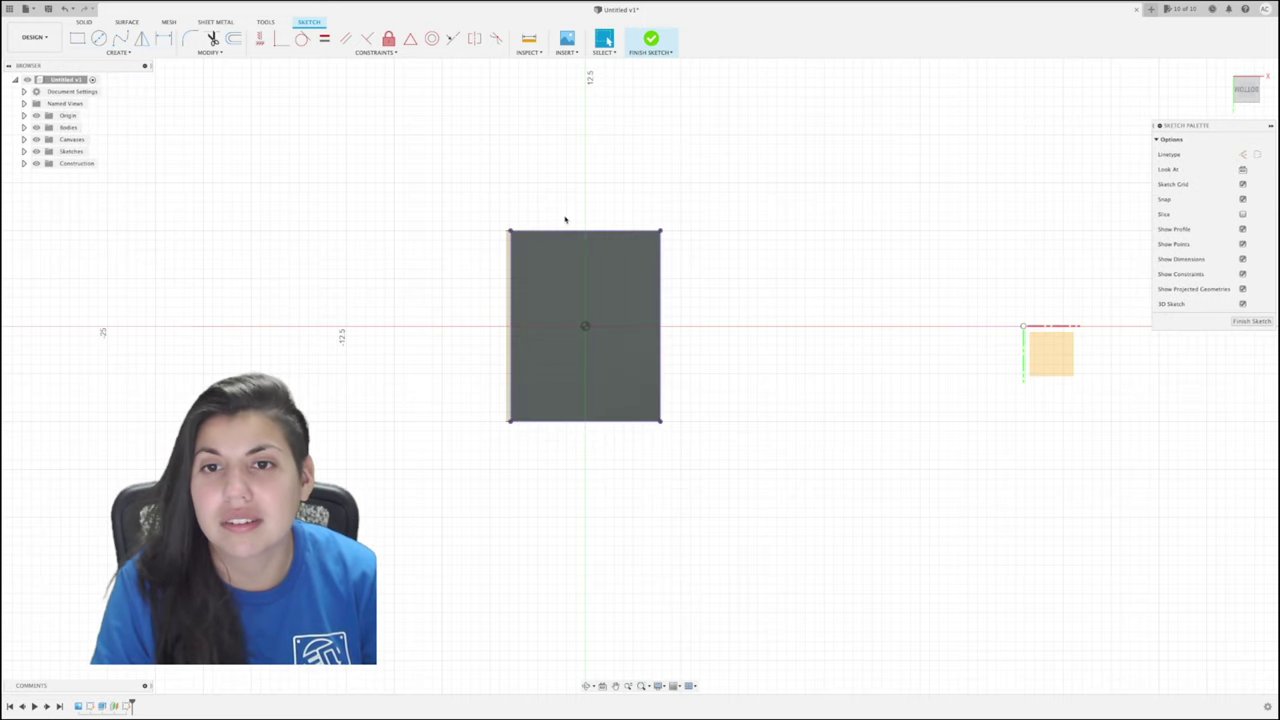
Draw a line from the rectangle's upper right corner to its left edge's midpoint and a horizontal line about 18 mm long through the middle.
scroll(598, 241, up, 1)
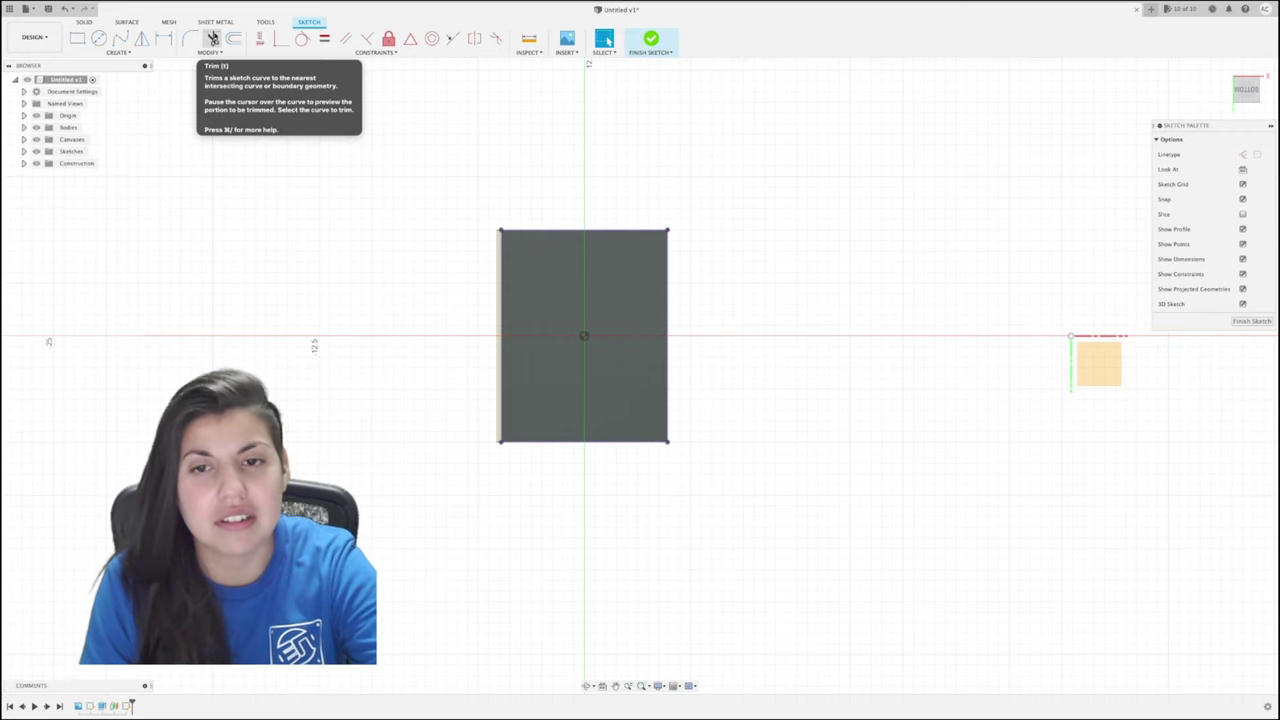
click(212, 38)
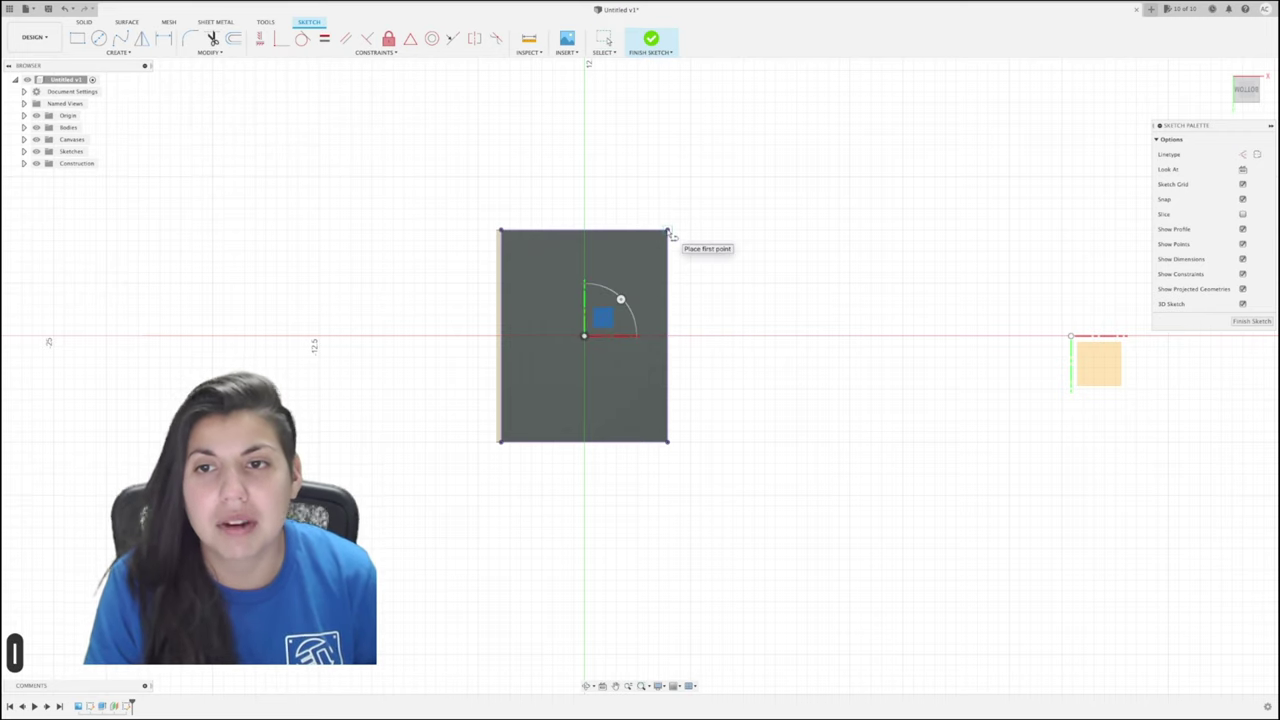
click(667, 230)
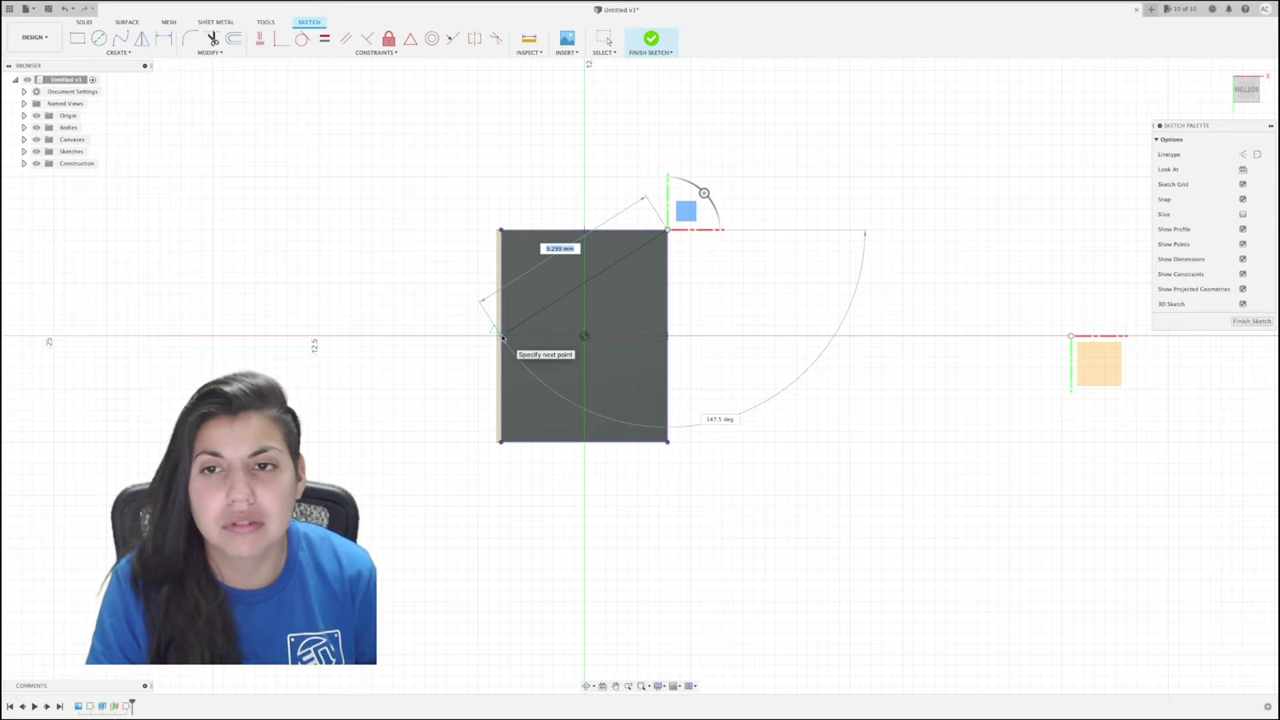
click(503, 340)
scroll(600, 306, up, 2)
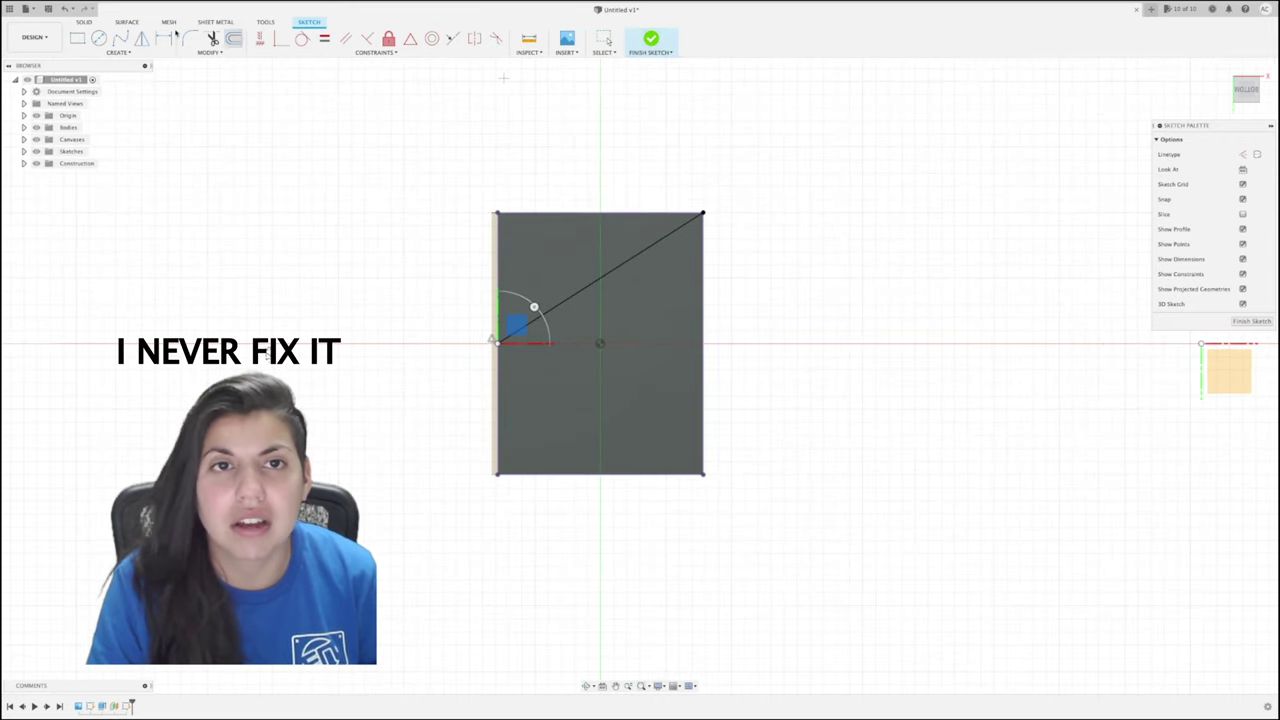
click(810, 345)
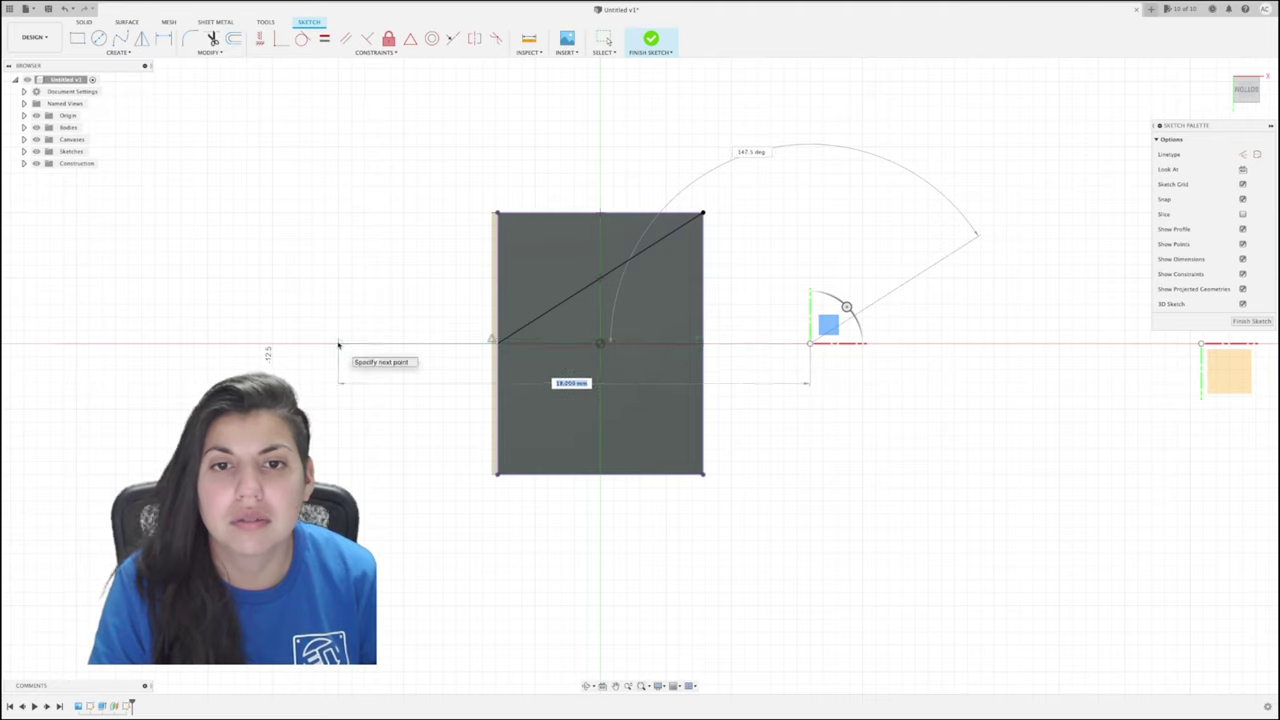
click(338, 345)
Mirror the diagonal line across the horizontal middle line and finish the sketch.
click(141, 38)
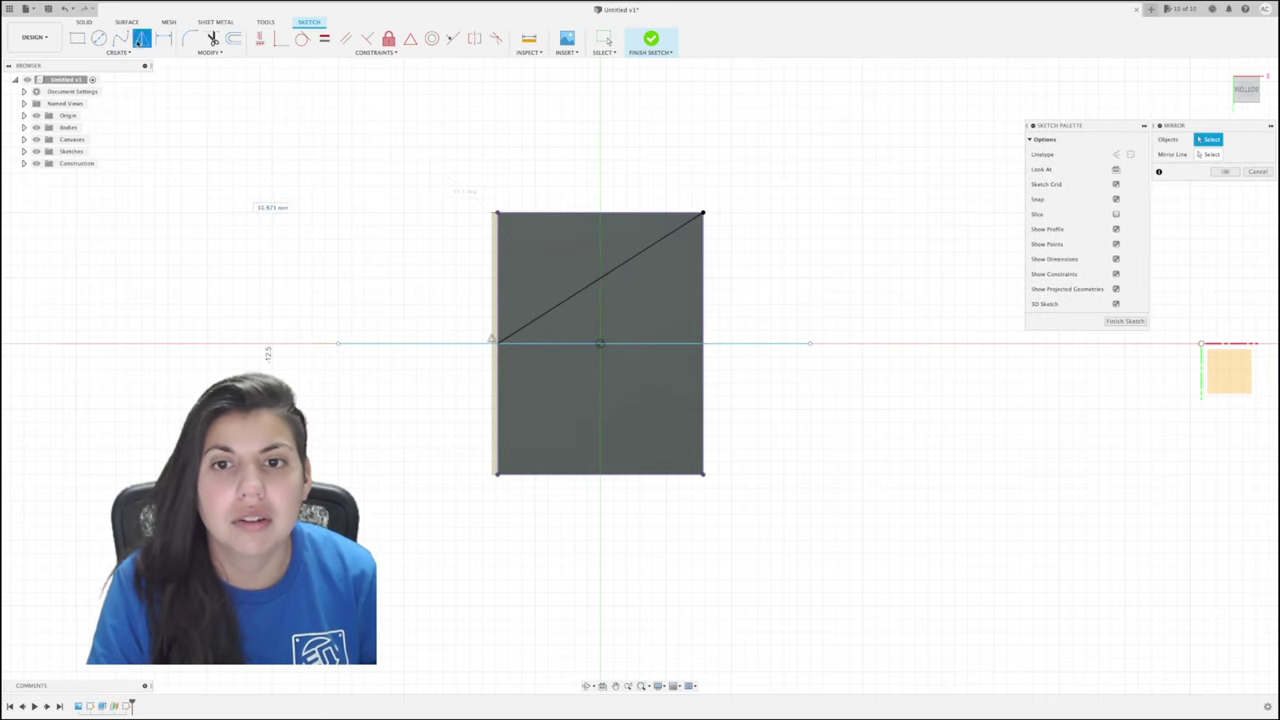
click(583, 289)
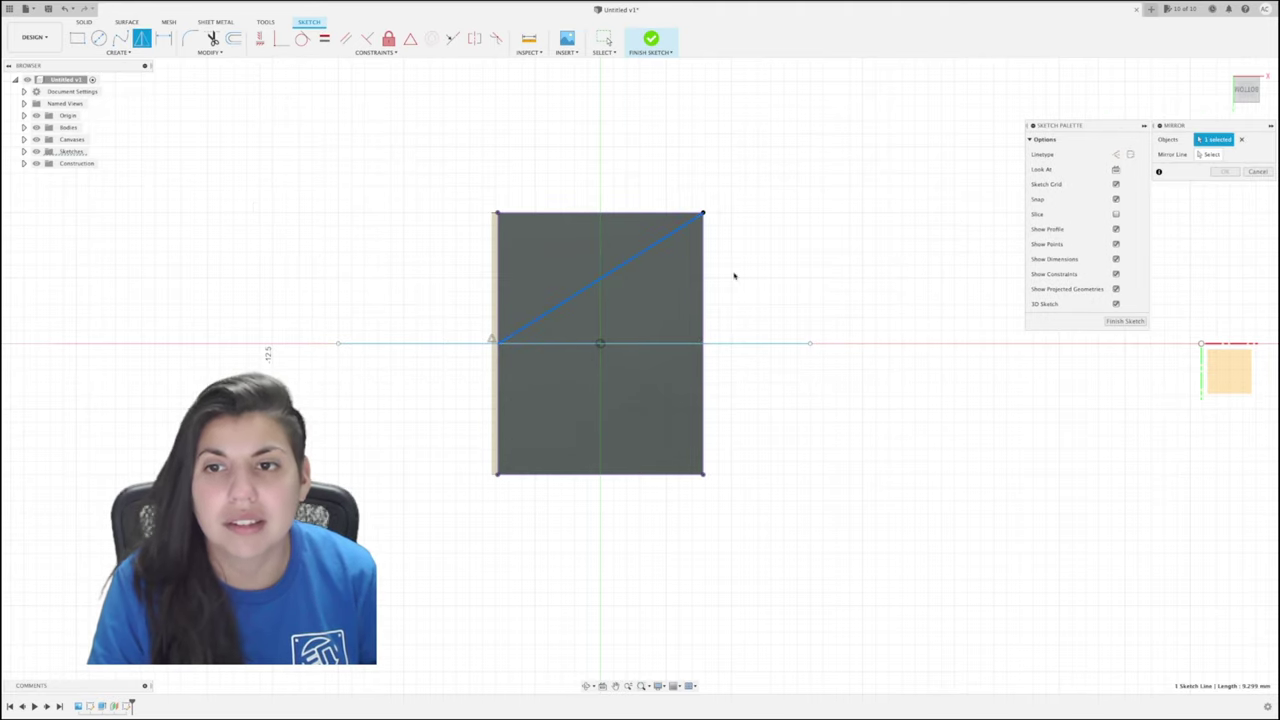
click(1210, 154)
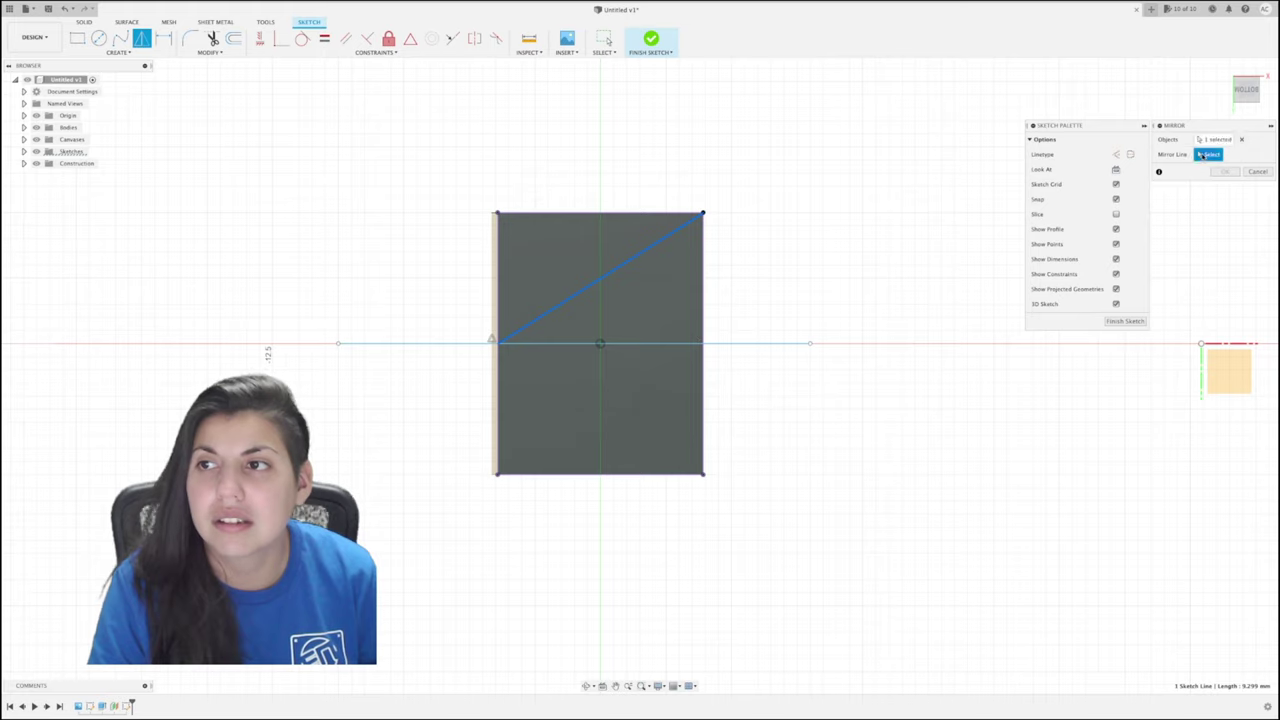
click(745, 345)
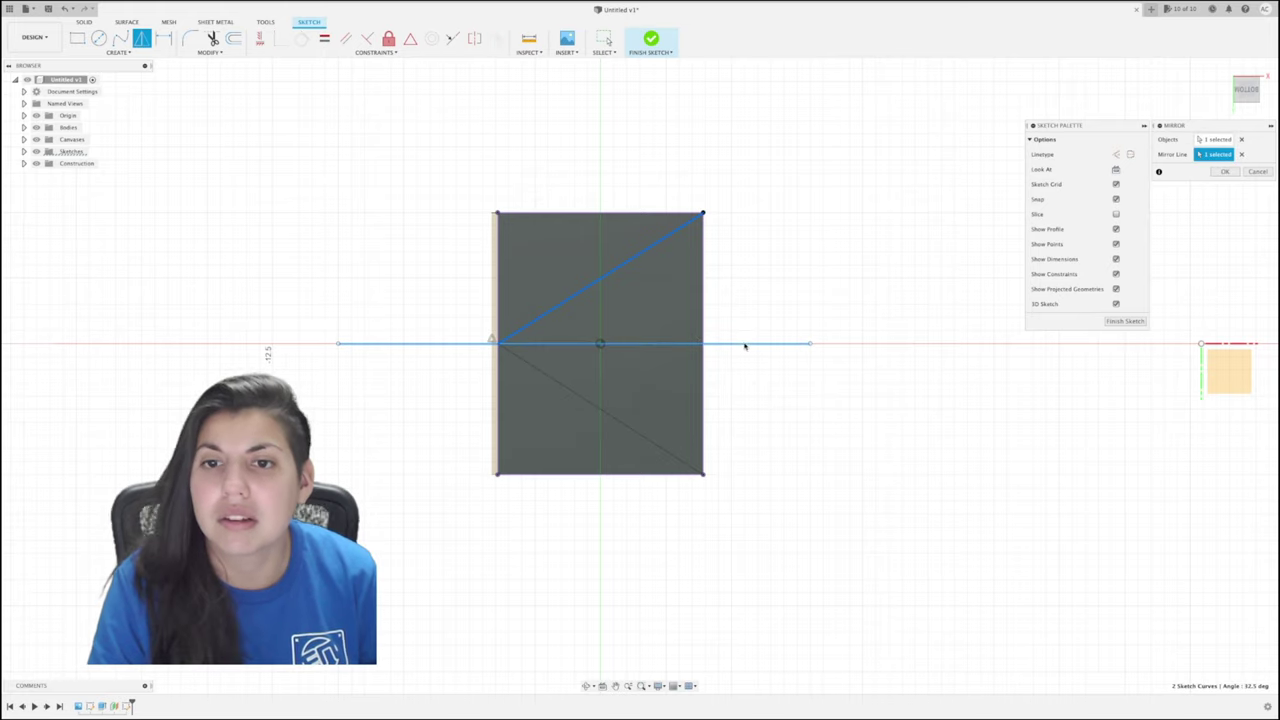
click(1226, 172)
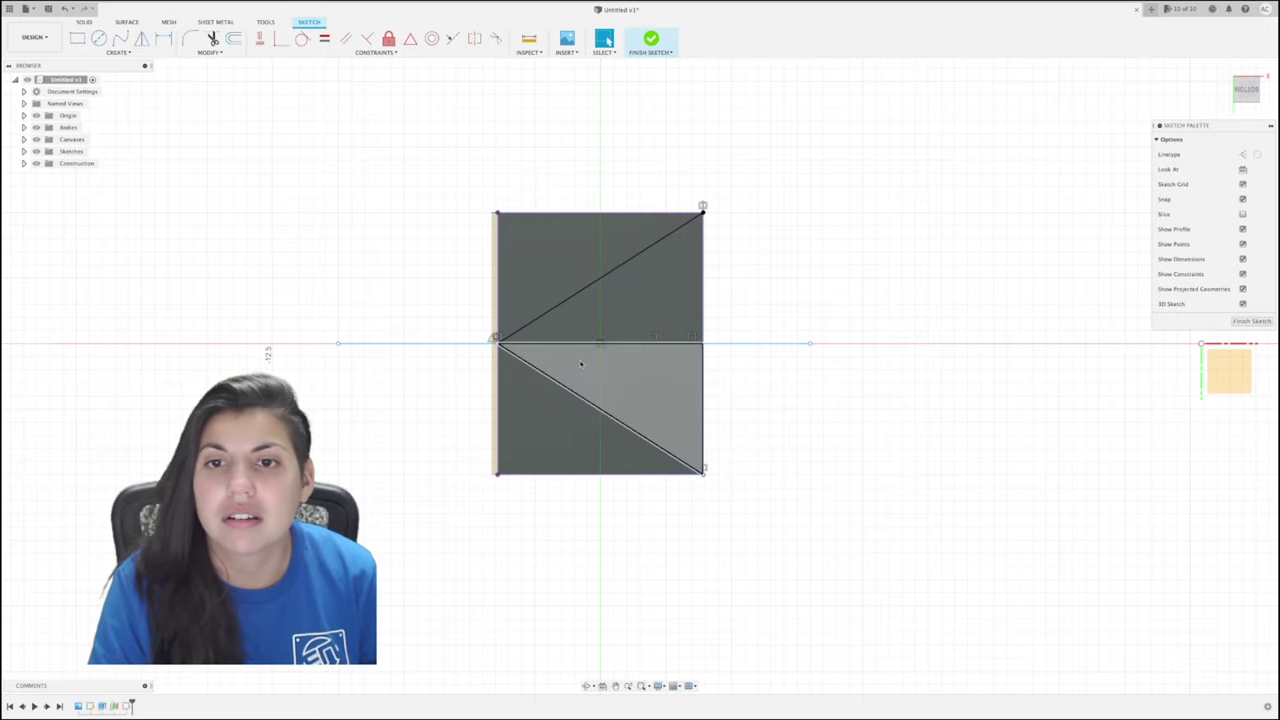
click(660, 40)
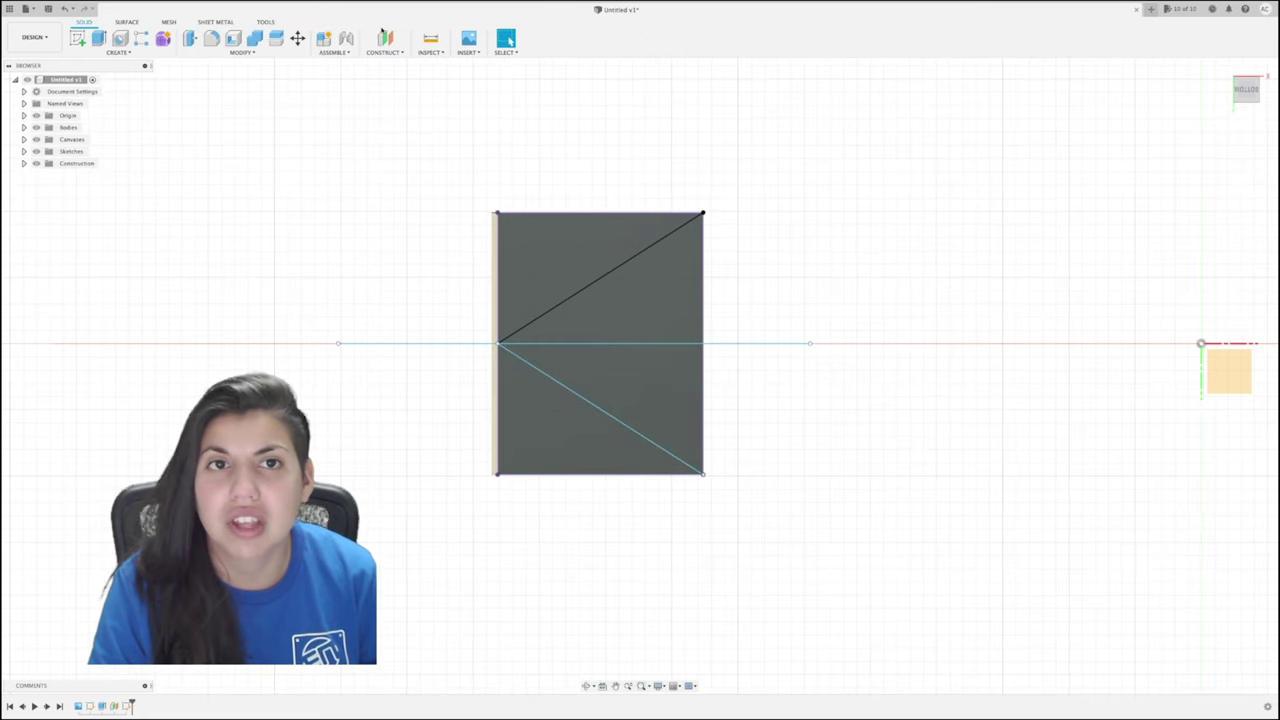
Set up a single-path Sweep using the two corner triangles outside the mirrored diagonals as profiles.
click(152, 52)
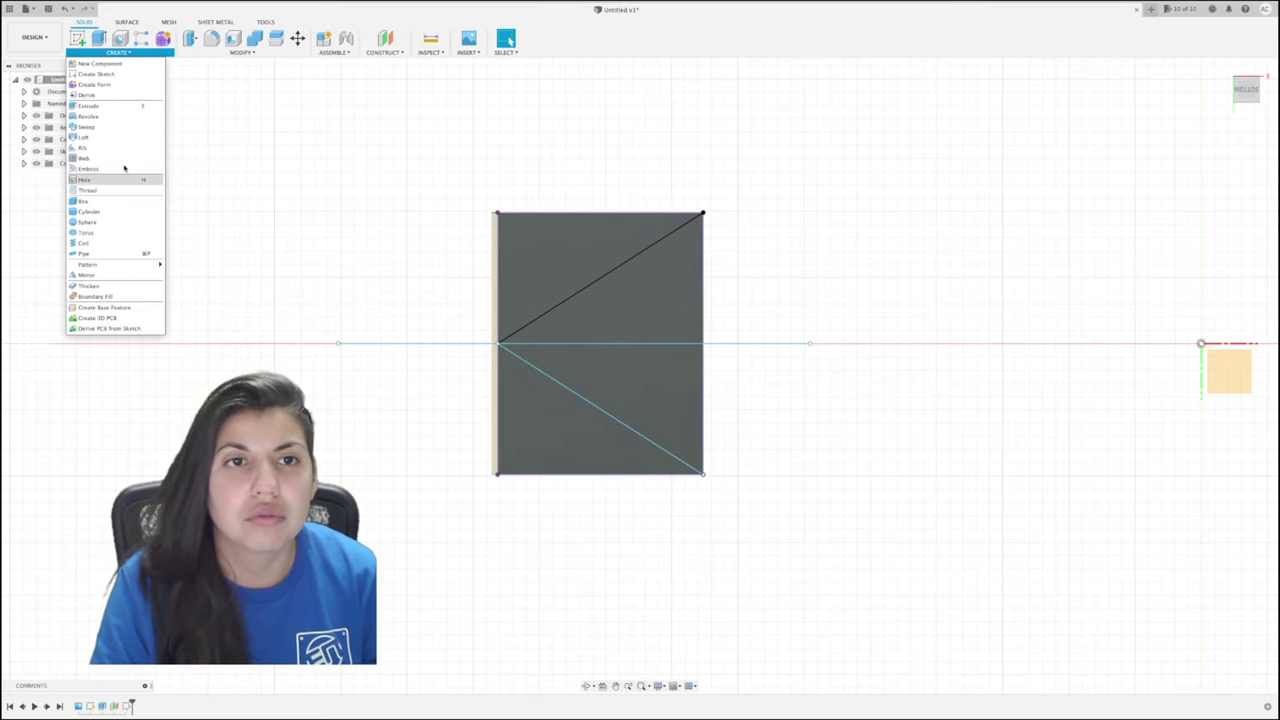
click(100, 127)
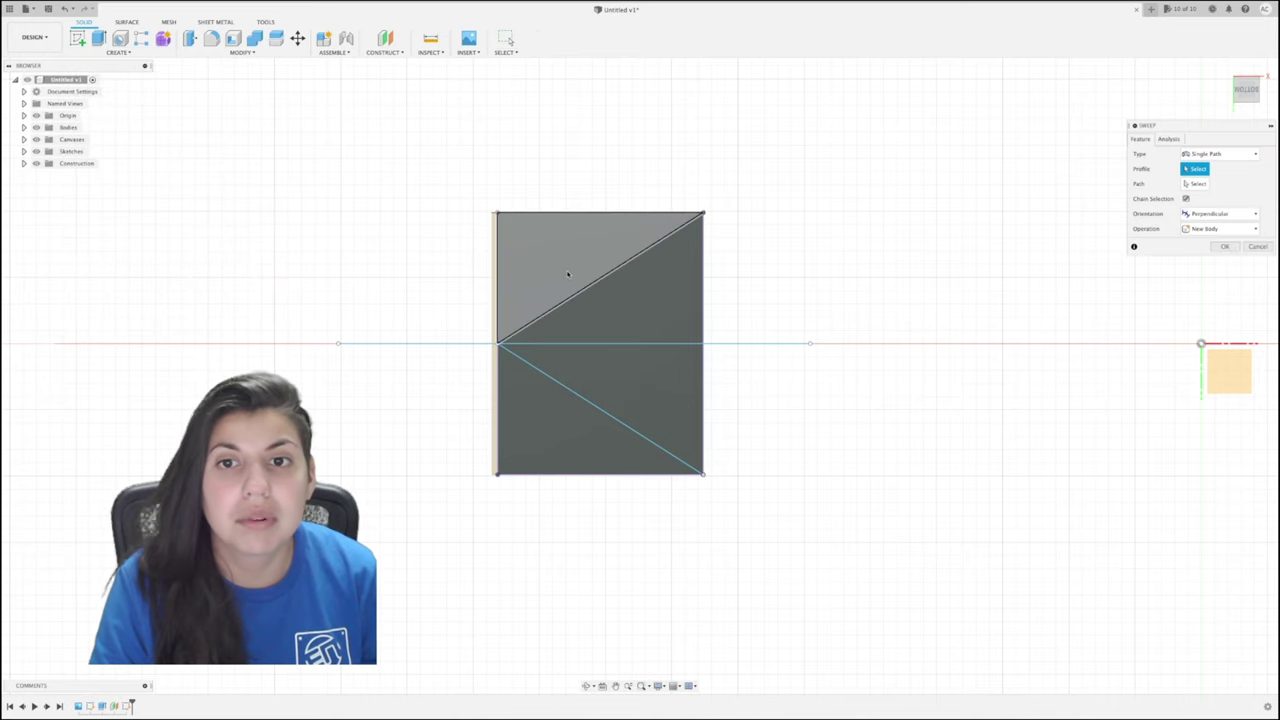
click(566, 278)
click(568, 419)
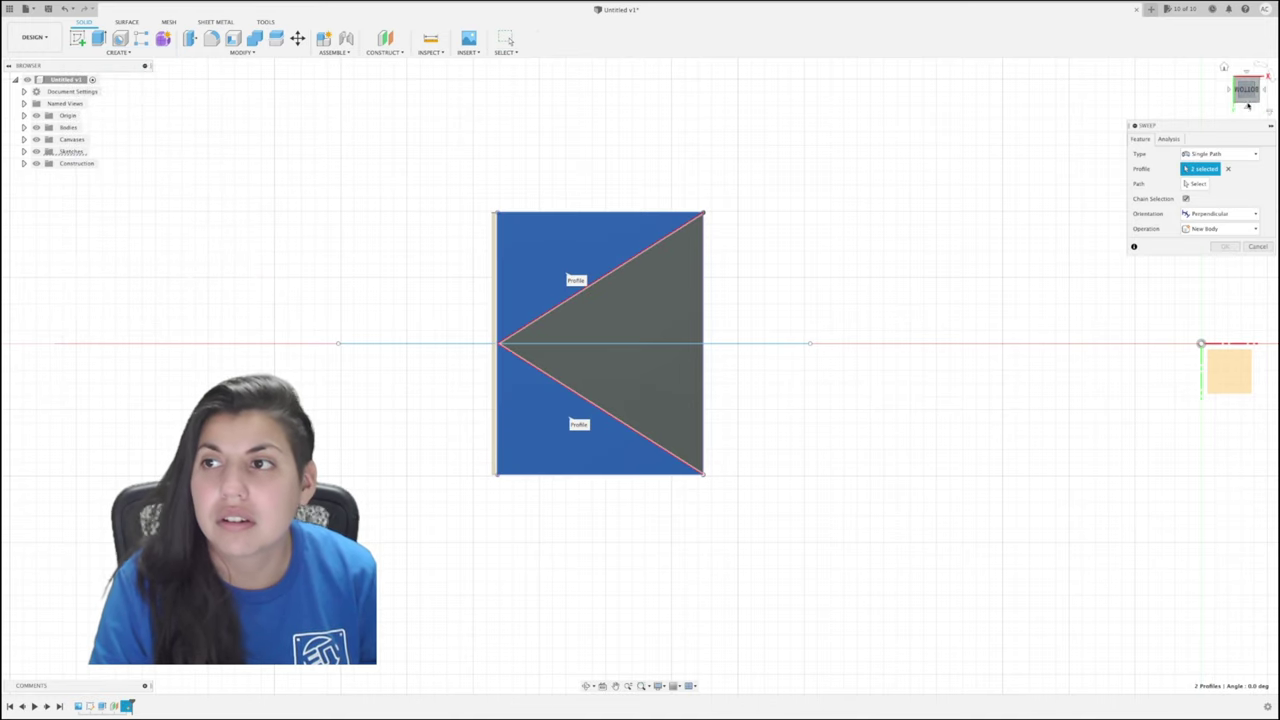
Sweep the triangles along the half-blade's curved outer edge as a Cut, bevelling the blade over its full length.
drag(1245, 97, 1244, 112)
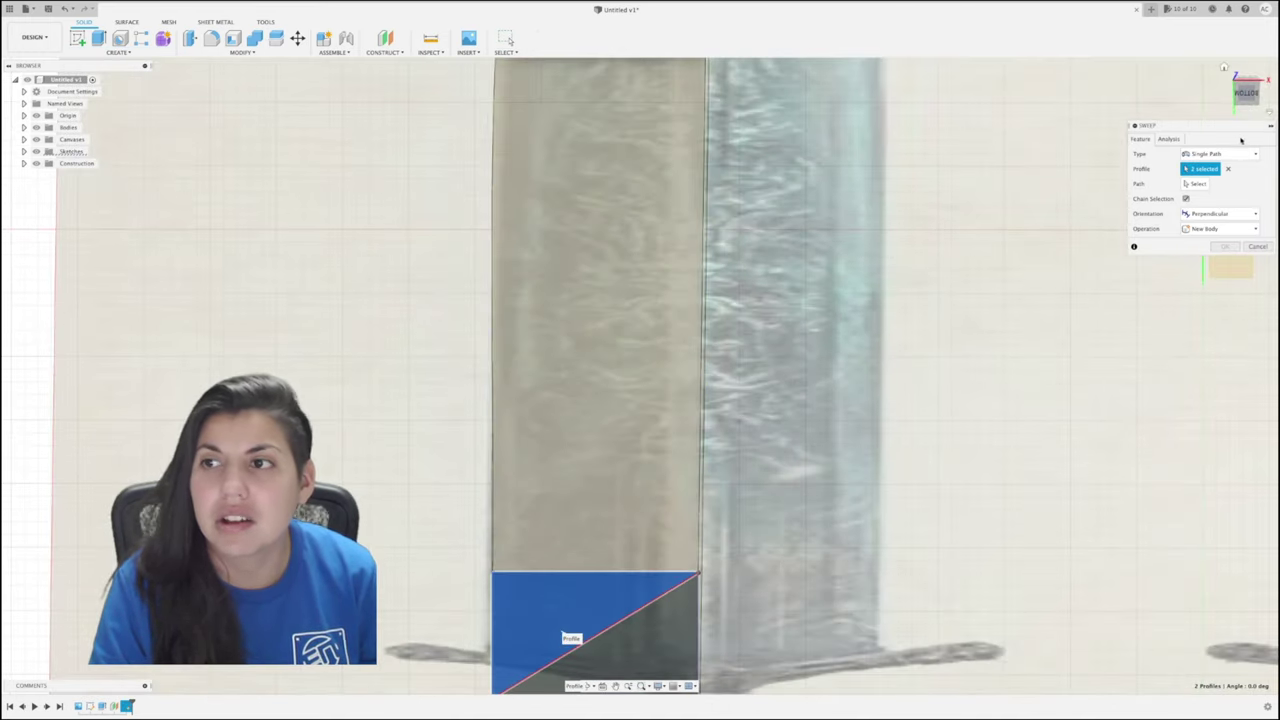
click(1205, 184)
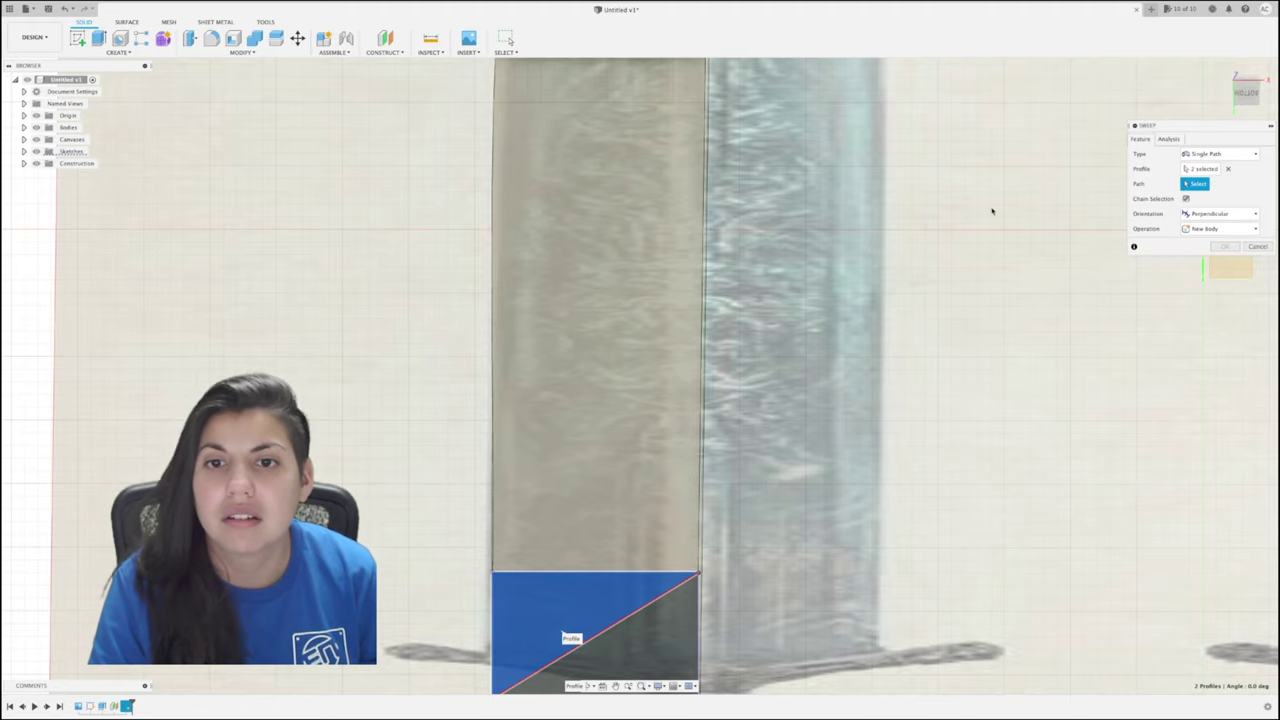
click(1245, 80)
scroll(766, 300, down, 5)
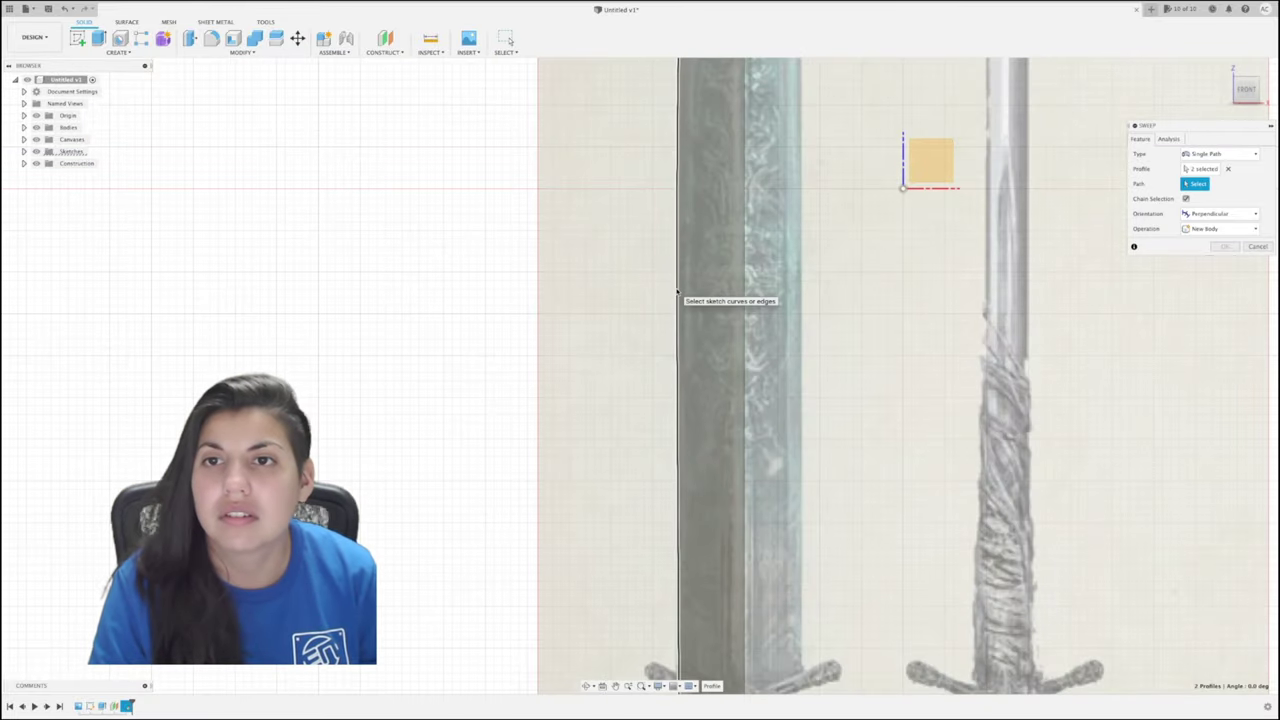
click(678, 292)
scroll(797, 298, down, 3)
middle_drag(912, 267, 880, 320)
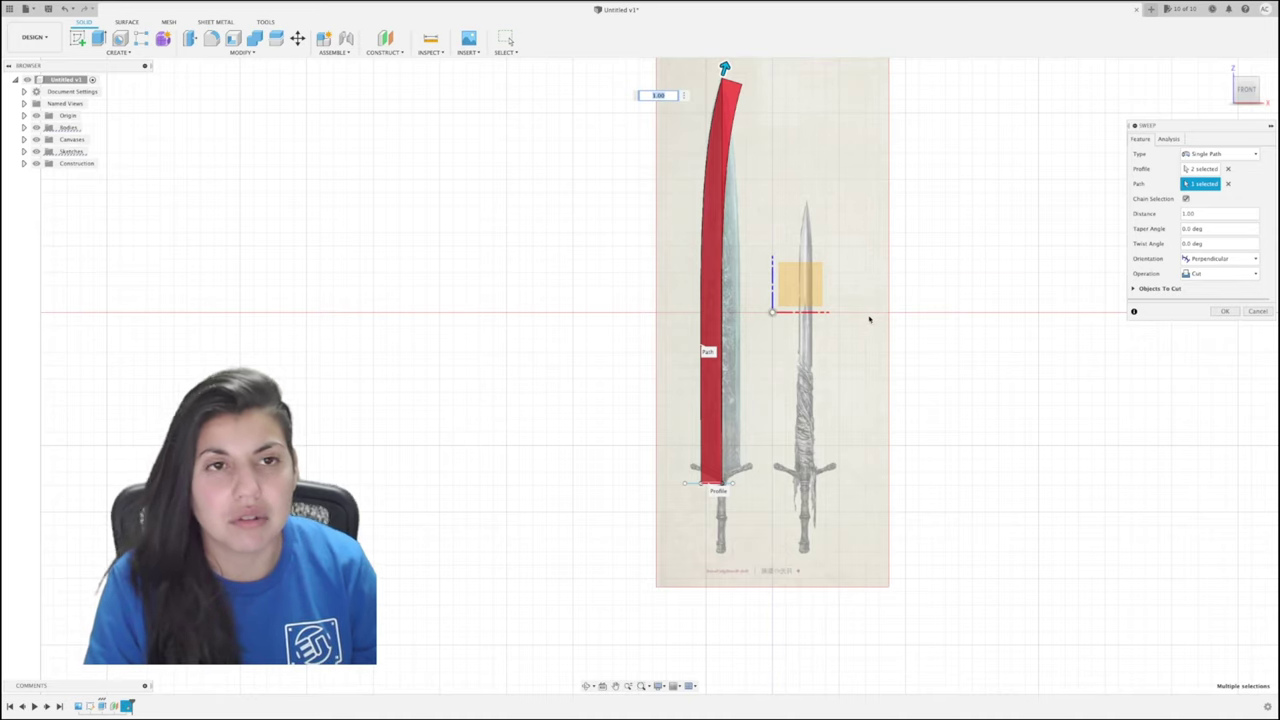
click(1245, 112)
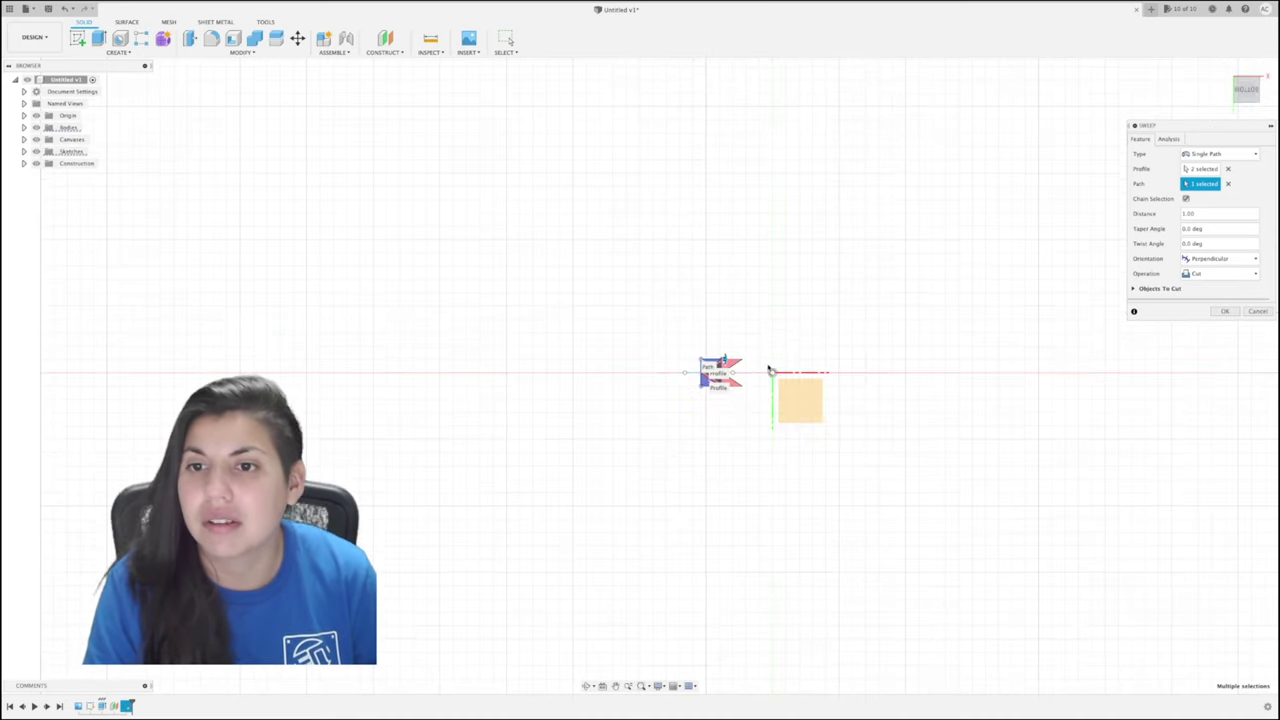
scroll(770, 370, up, 5)
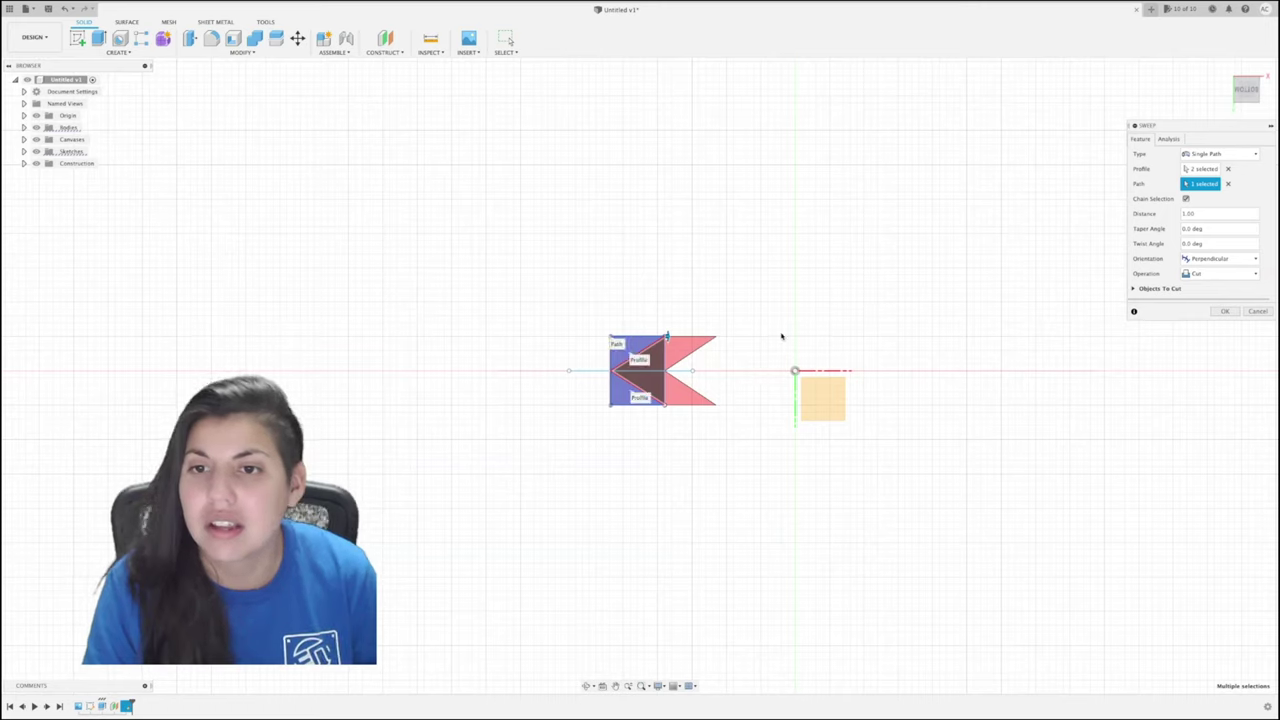
click(1220, 313)
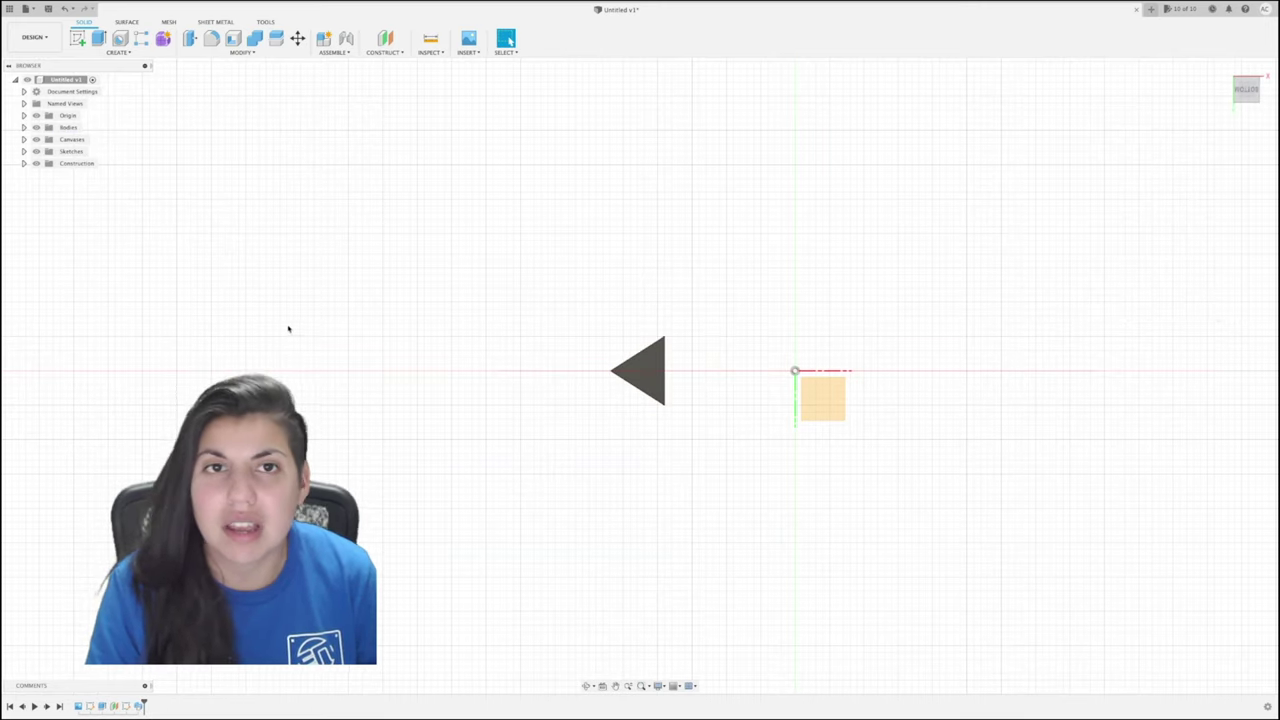
Mirror the bevelled half-blade body across its flat inner face with the Join operation.
click(118, 52)
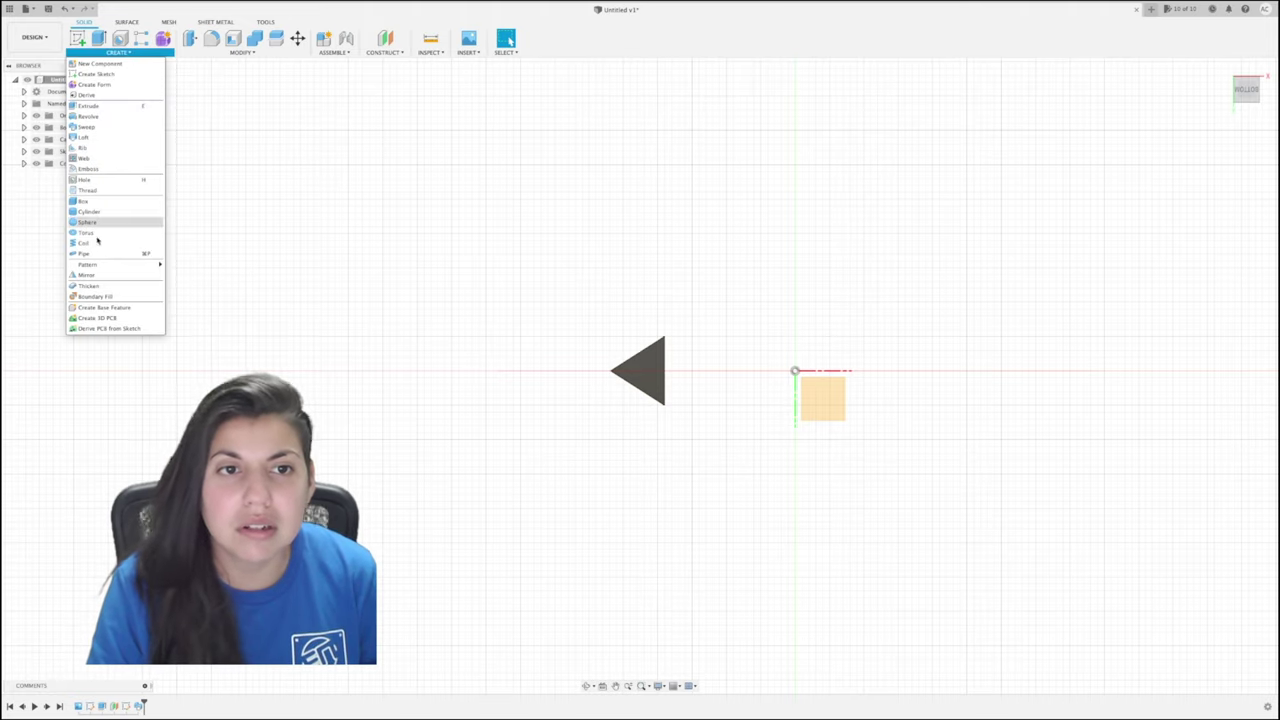
click(98, 275)
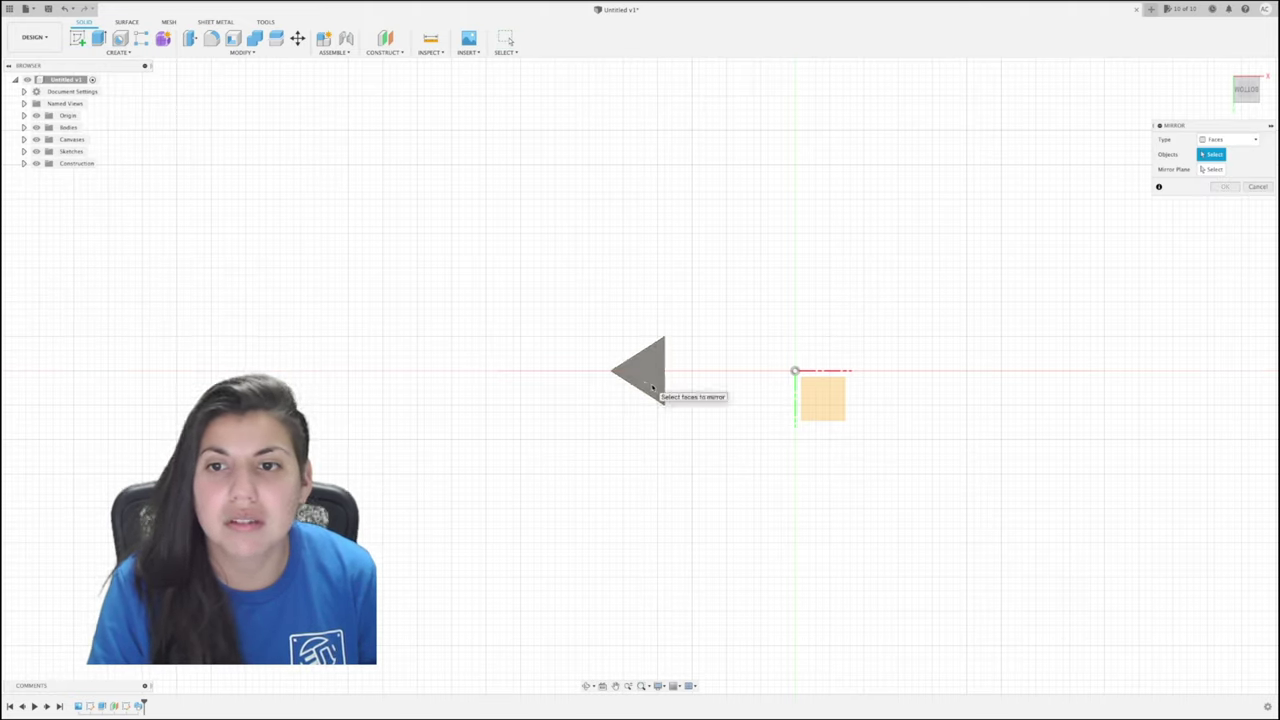
click(648, 380)
click(1228, 139)
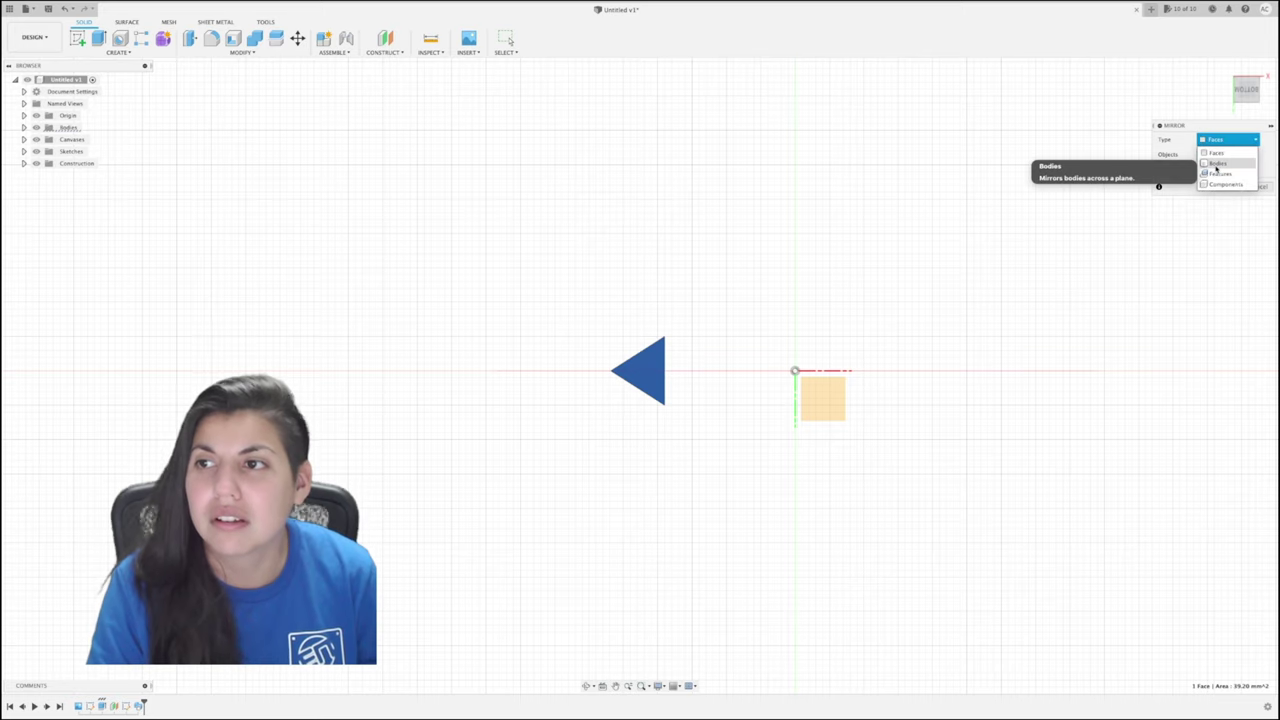
click(1218, 167)
click(1244, 96)
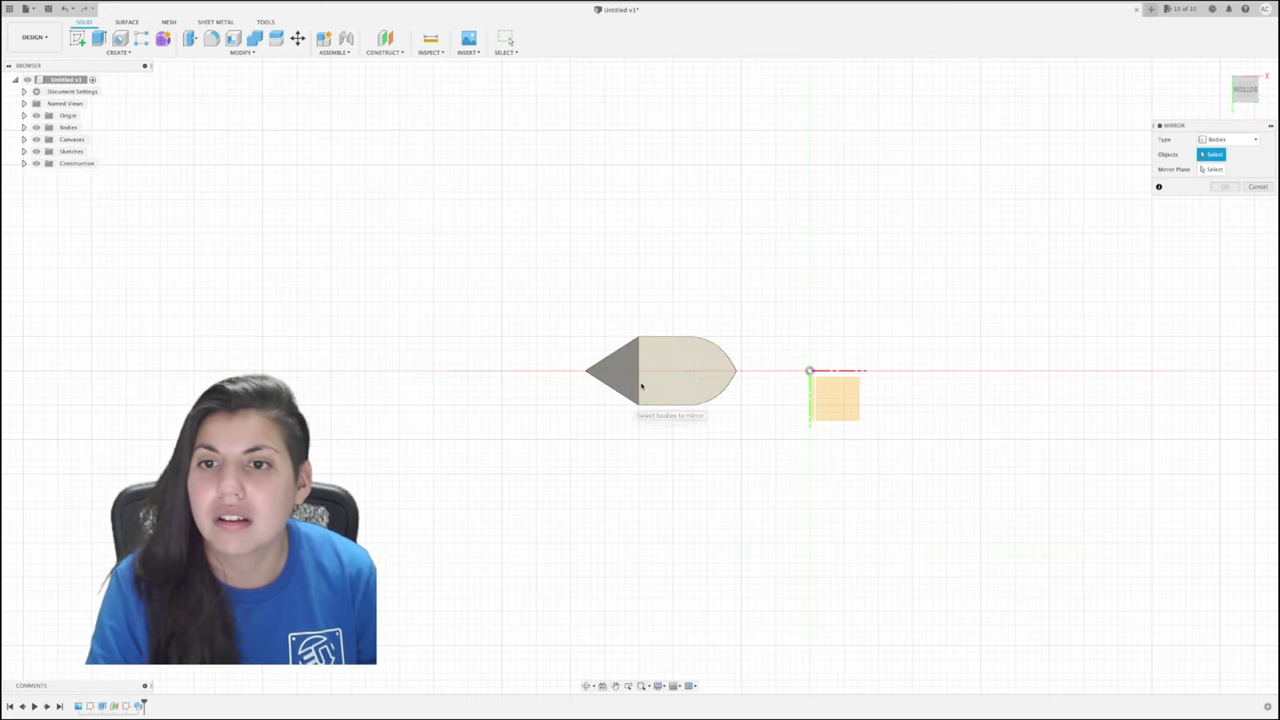
click(640, 380)
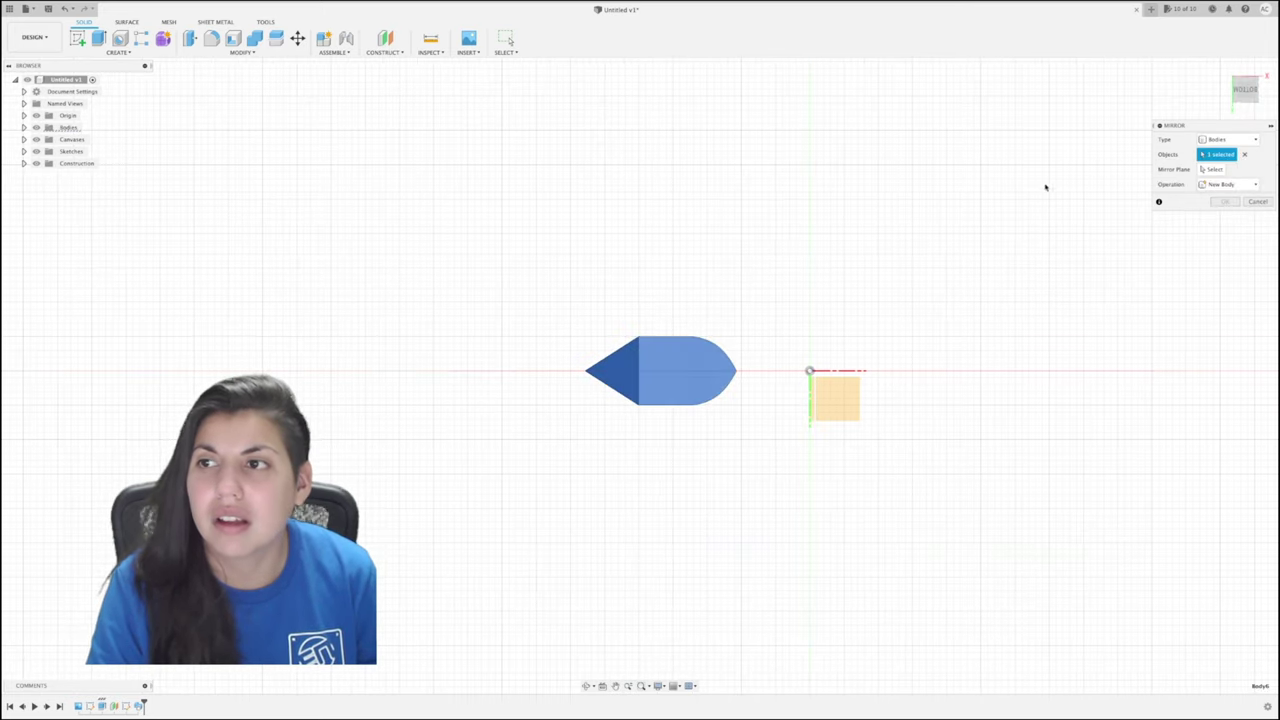
click(694, 373)
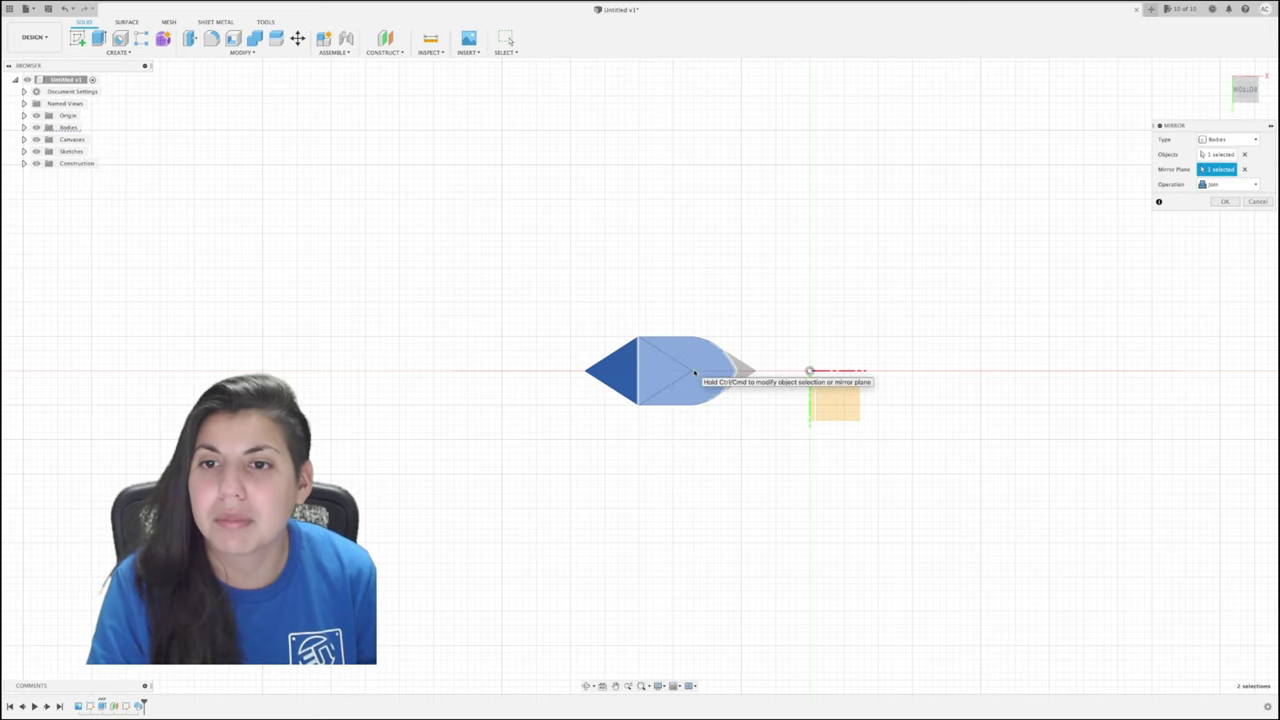
click(1222, 202)
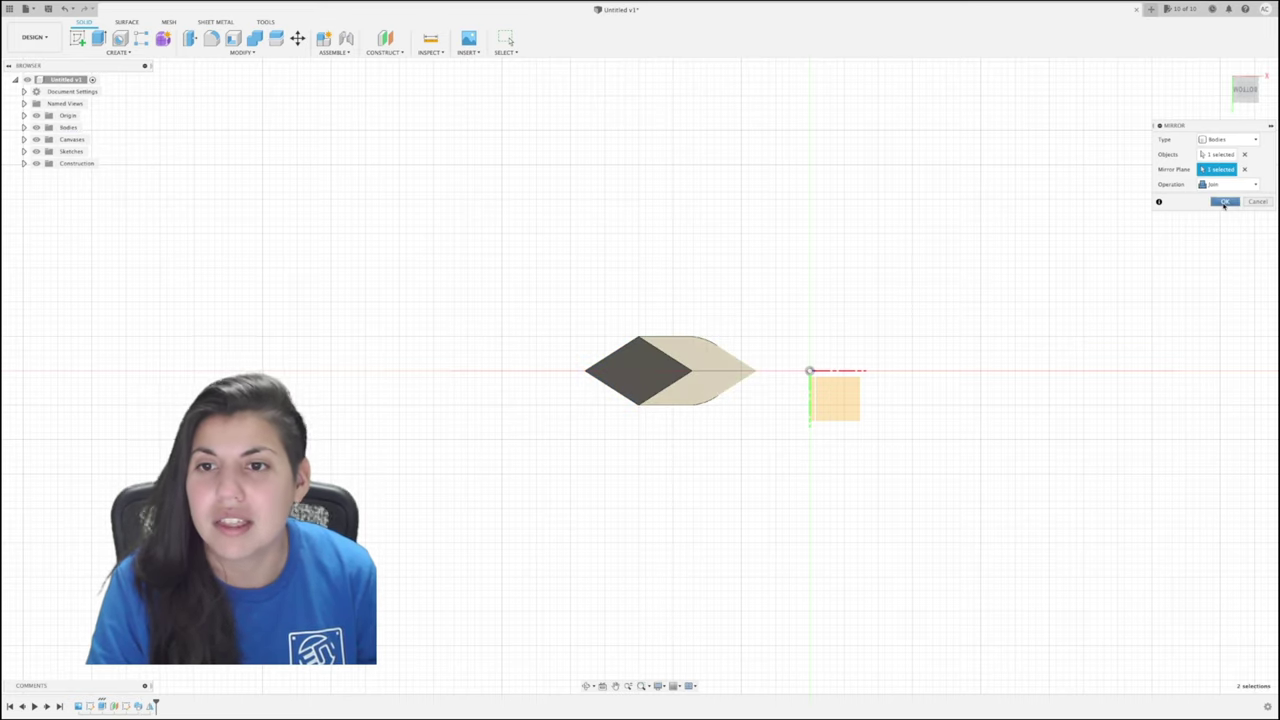
Delete the thin sliver face left along the blade's central ridge.
click(1246, 90)
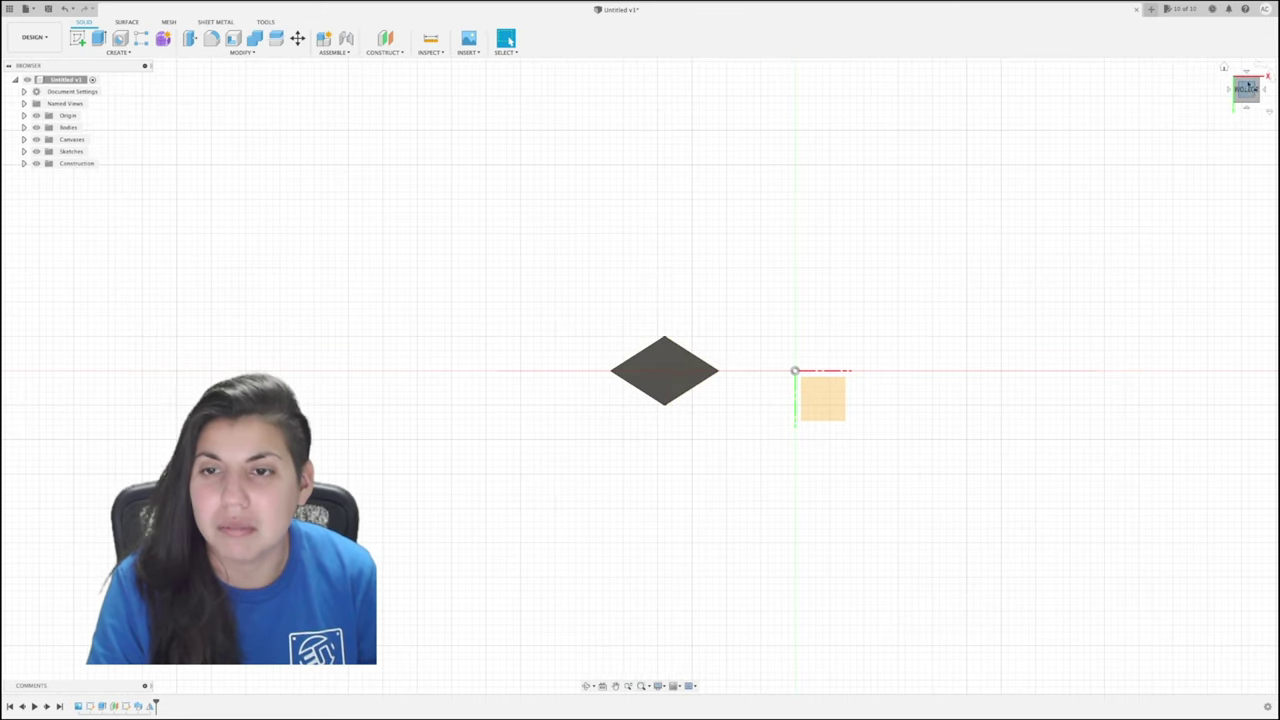
click(1247, 77)
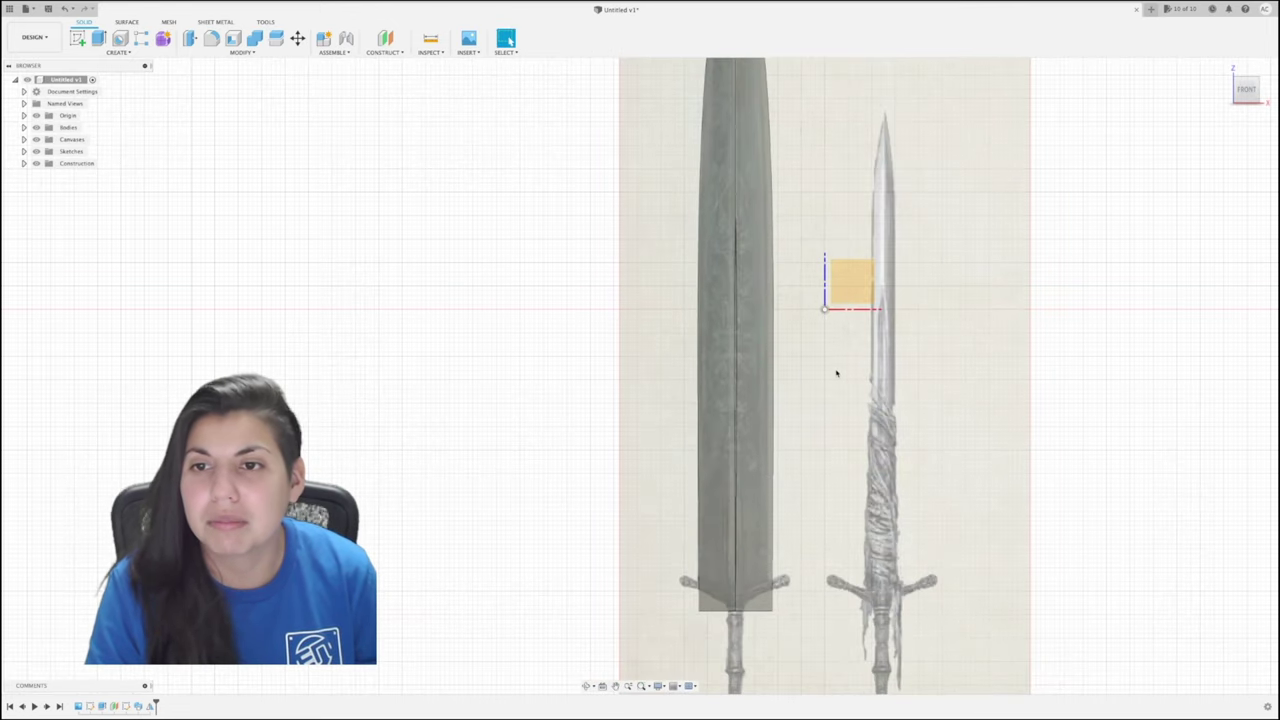
scroll(817, 363, up, 10)
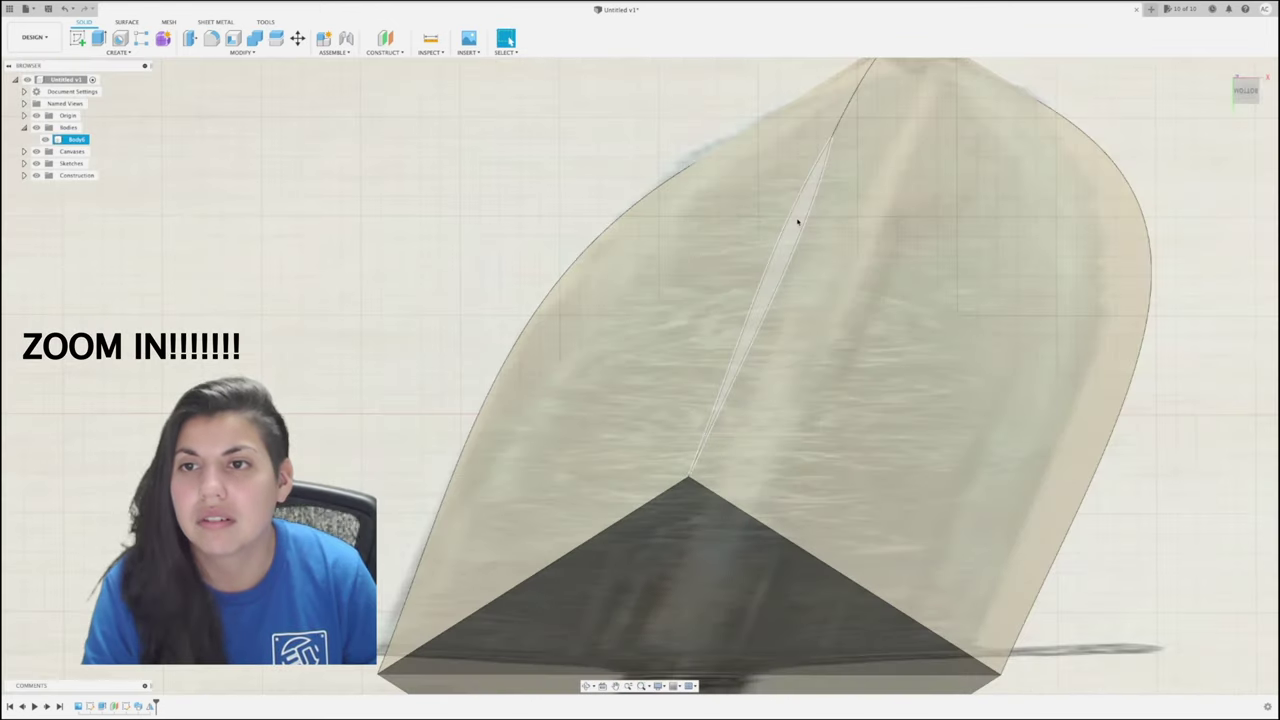
click(797, 221)
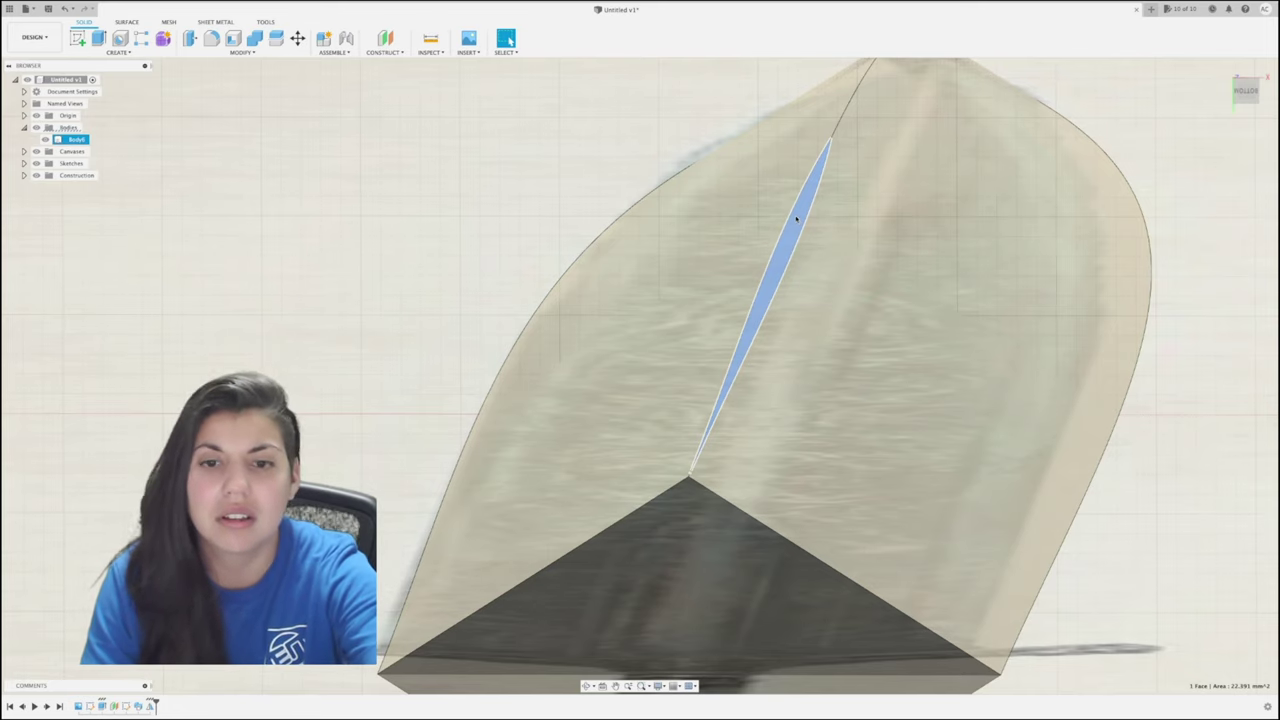
key(BackSpace)
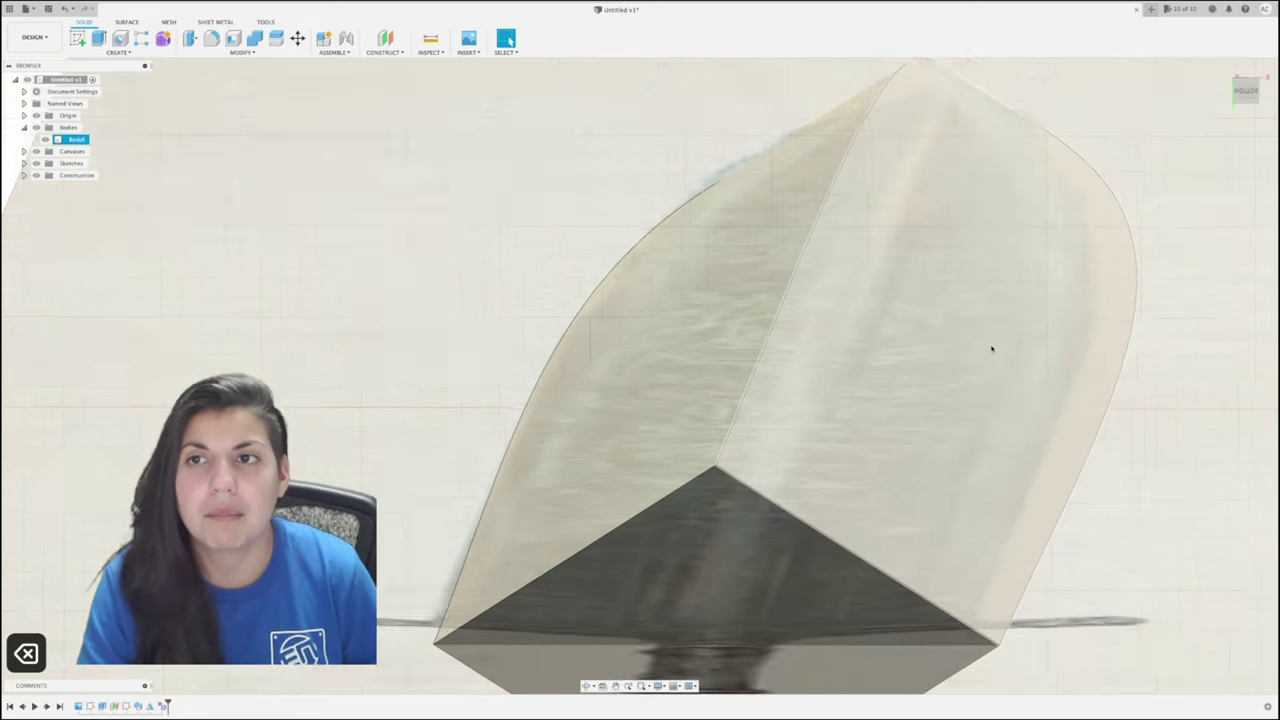
scroll(991, 349, down, 5)
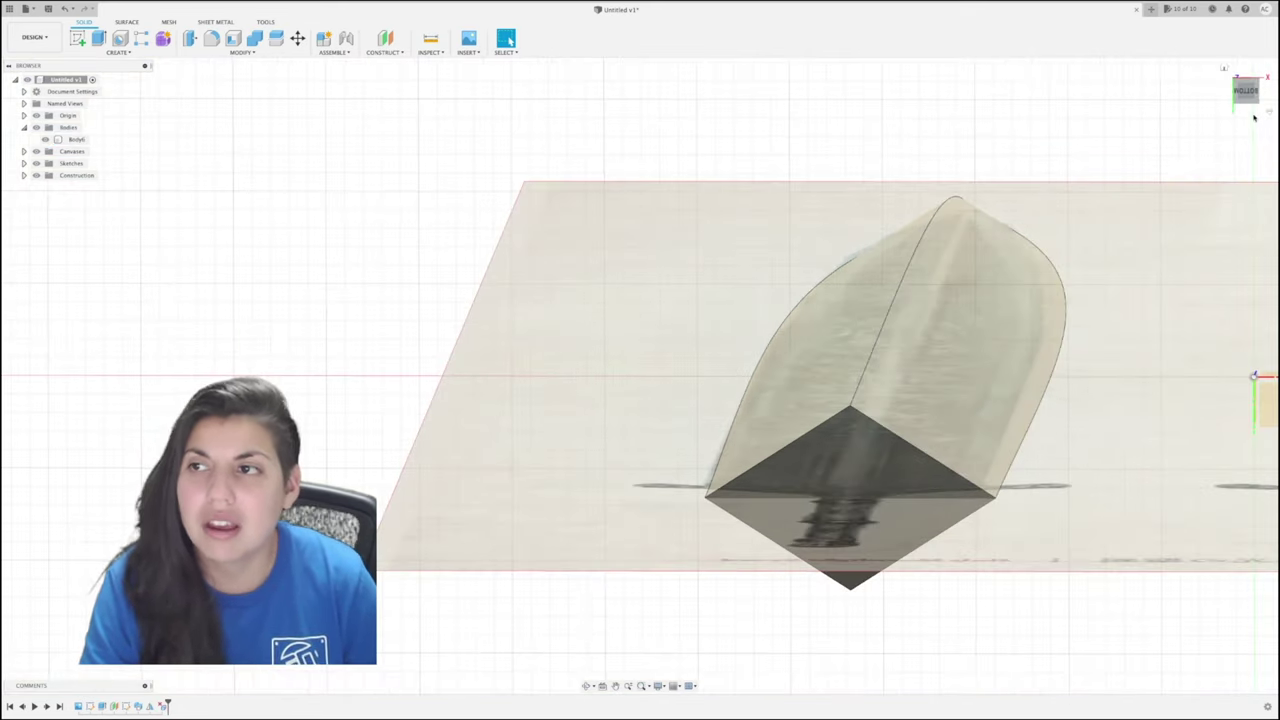
Start a new sketch on the front origin plane for the large sword's hilt.
click(1246, 93)
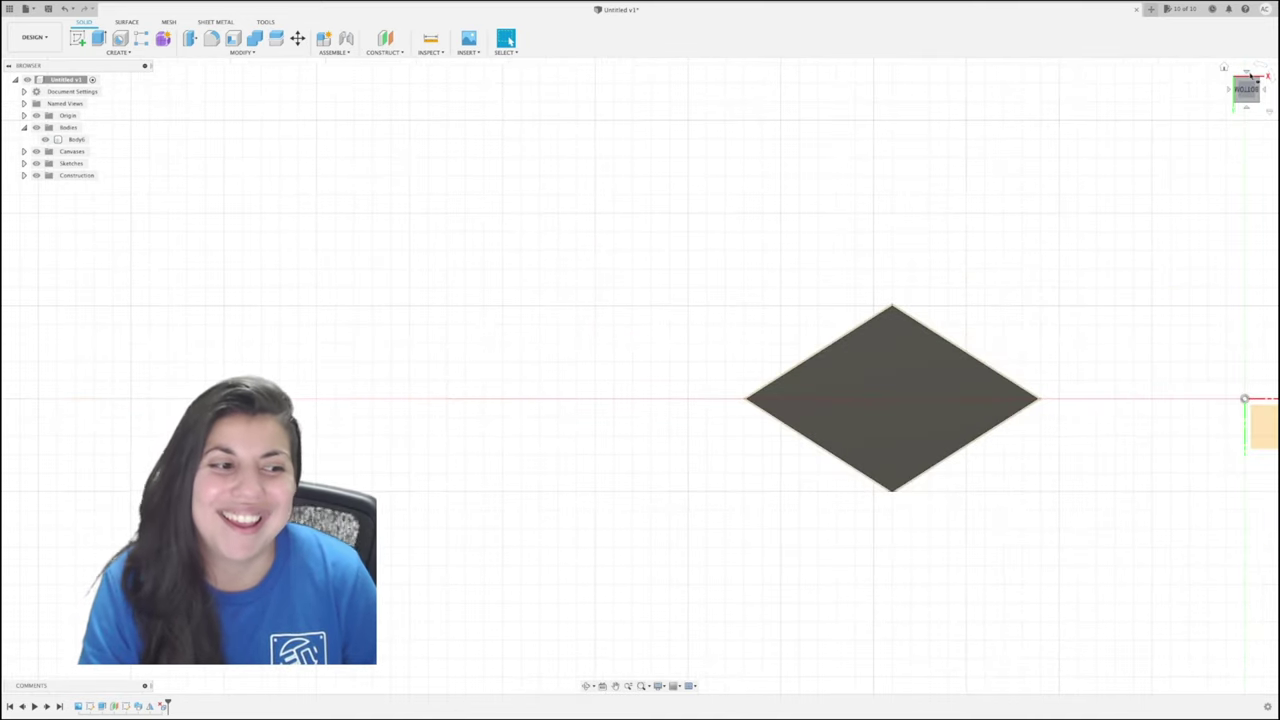
click(1250, 77)
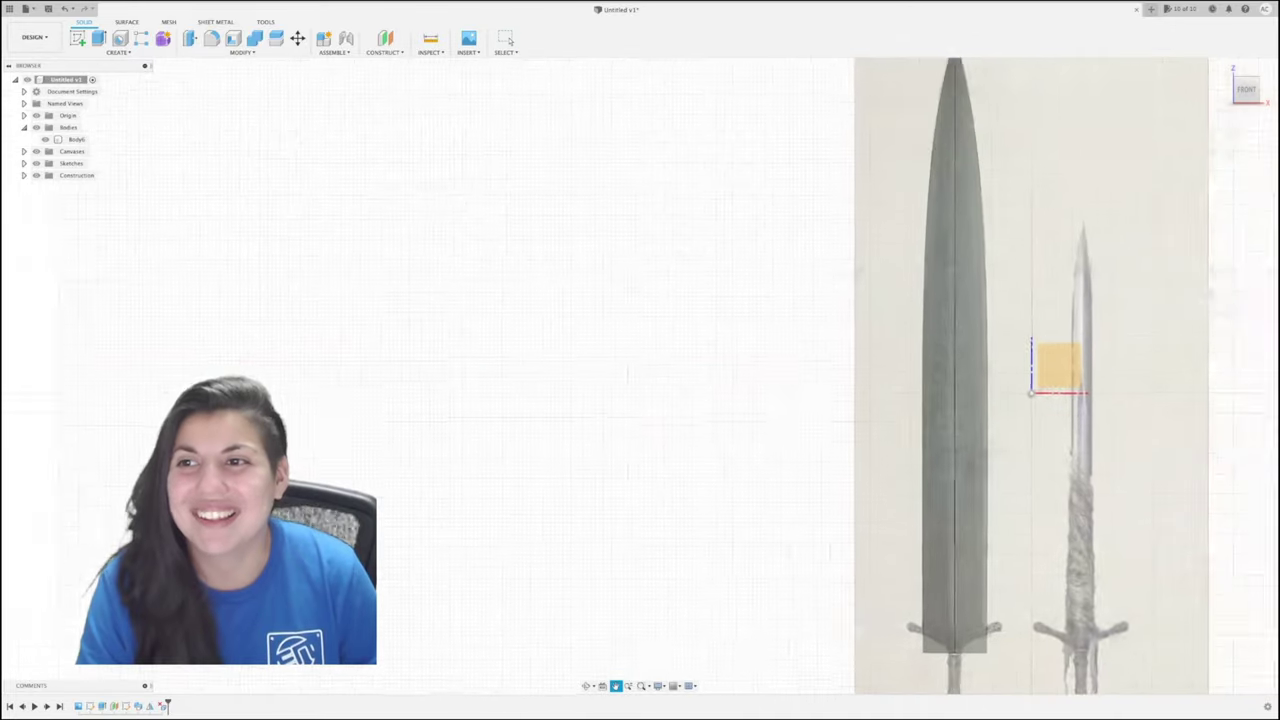
middle_drag(971, 470, 853, 328)
scroll(854, 560, up, 1)
middle_drag(854, 560, 862, 453)
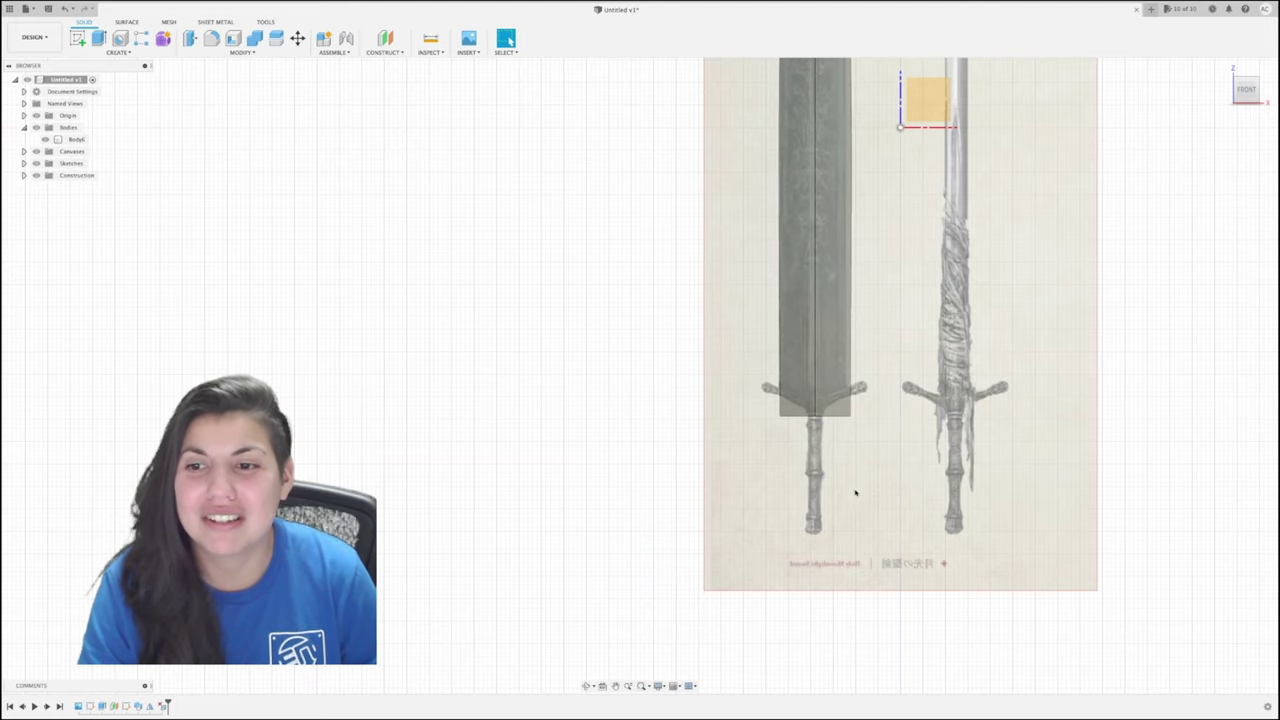
scroll(672, 437, up, 2)
scroll(674, 434, up, 2)
middle_drag(803, 451, 536, 361)
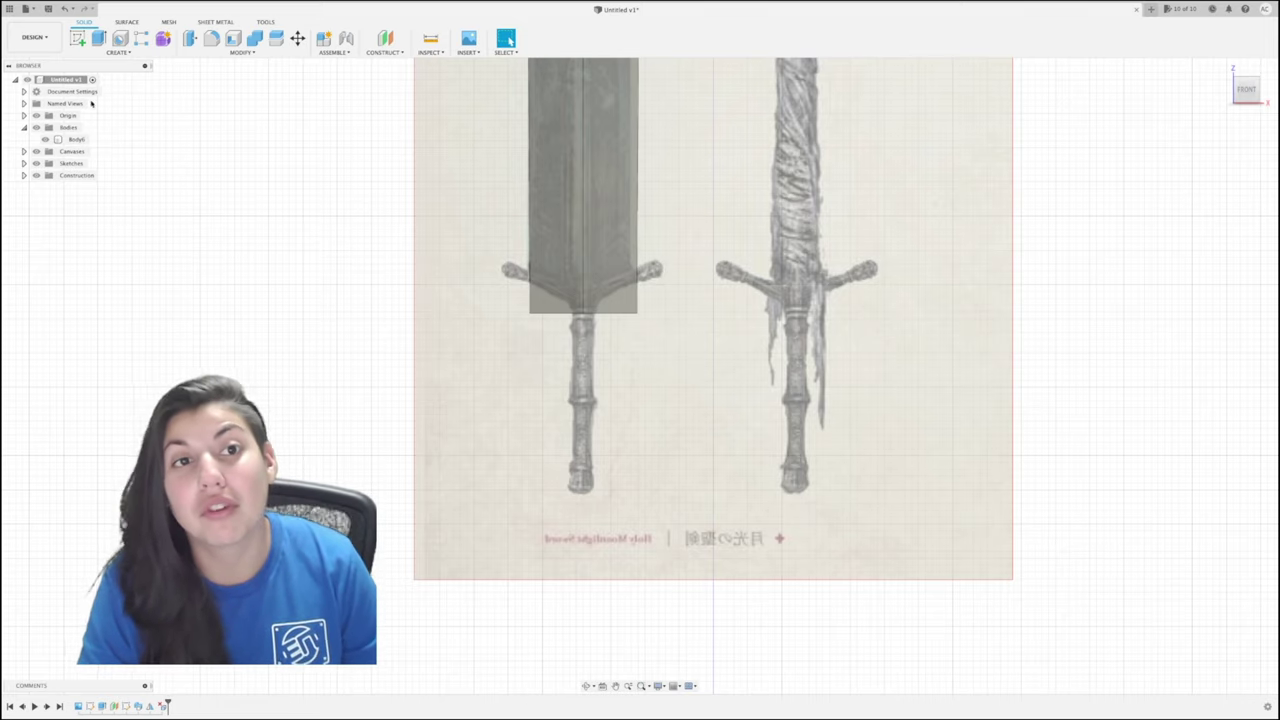
click(77, 41)
scroll(614, 489, down, 5)
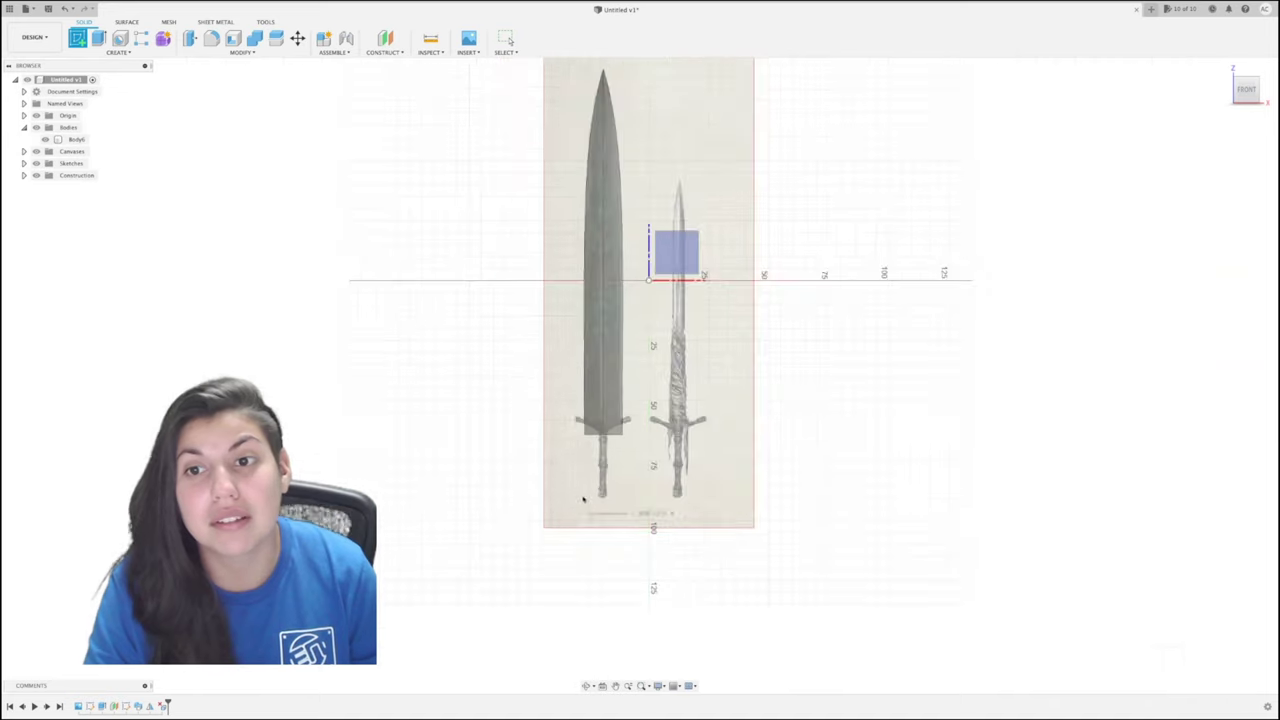
click(676, 252)
scroll(641, 463, up, 6)
middle_drag(641, 463, 675, 366)
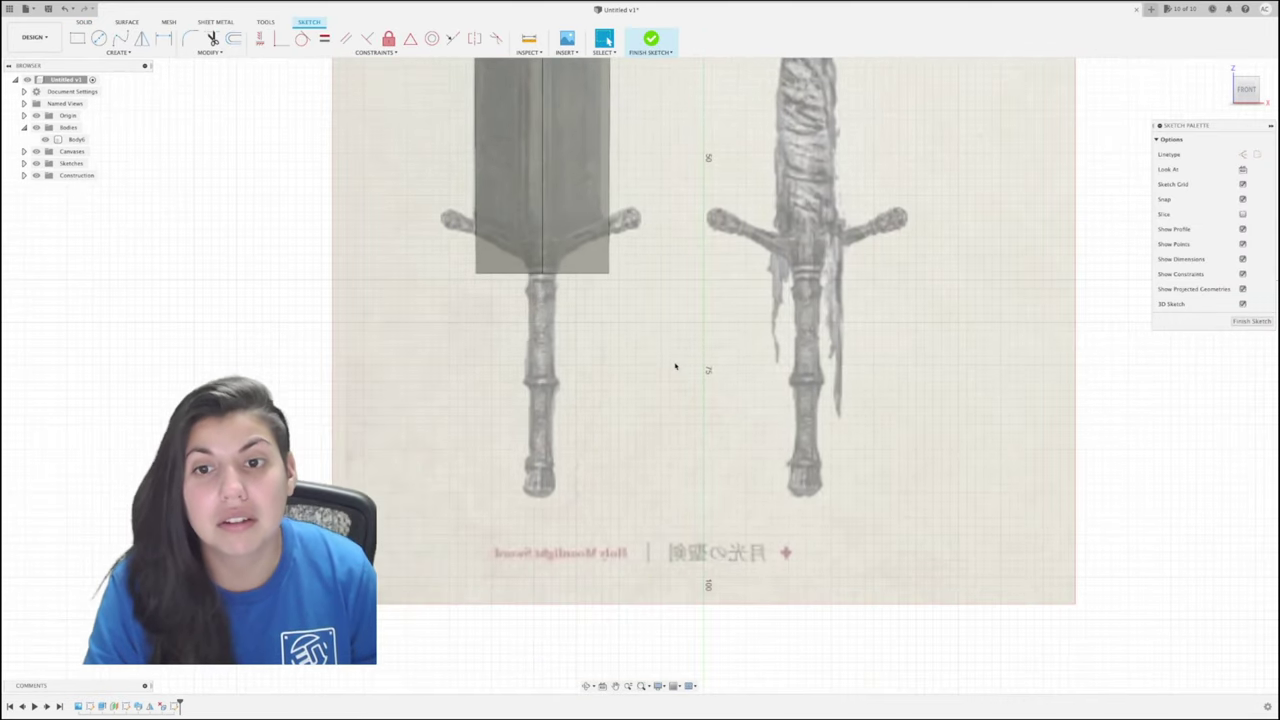
Show the earlier blade sketches and project the sword's vertical centreline into the hilt sketch.
click(23, 163)
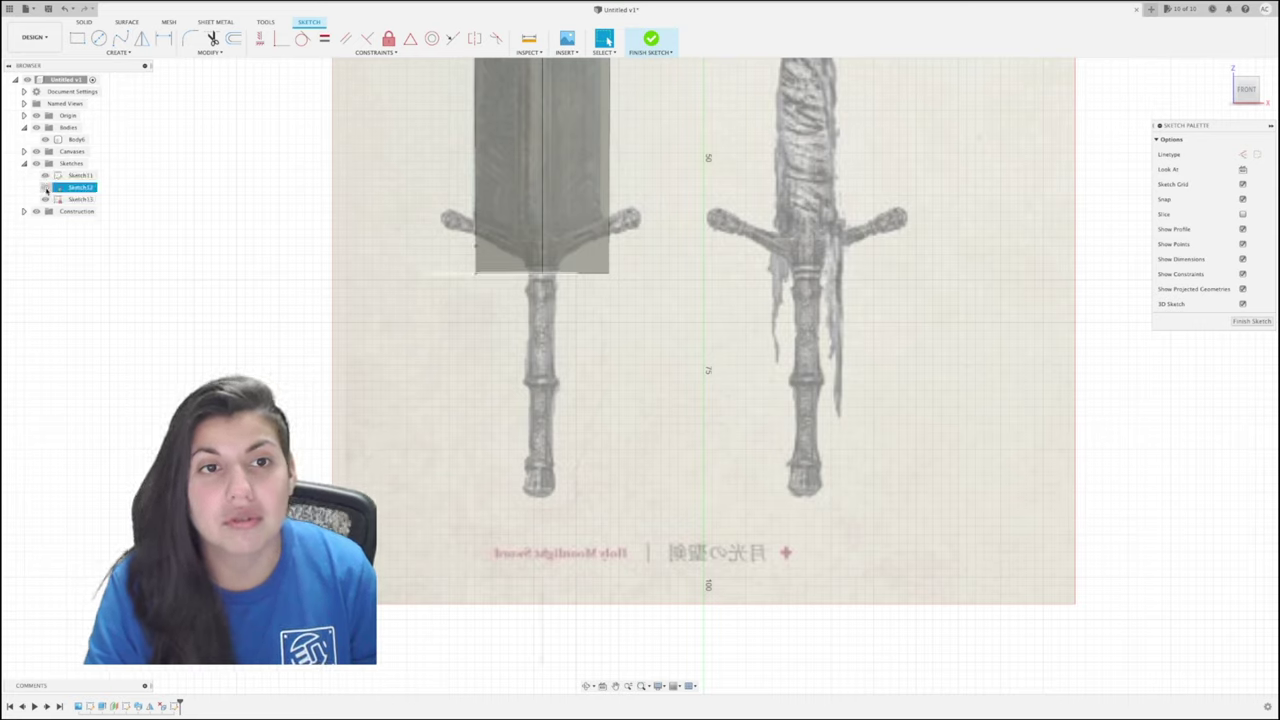
click(117, 52)
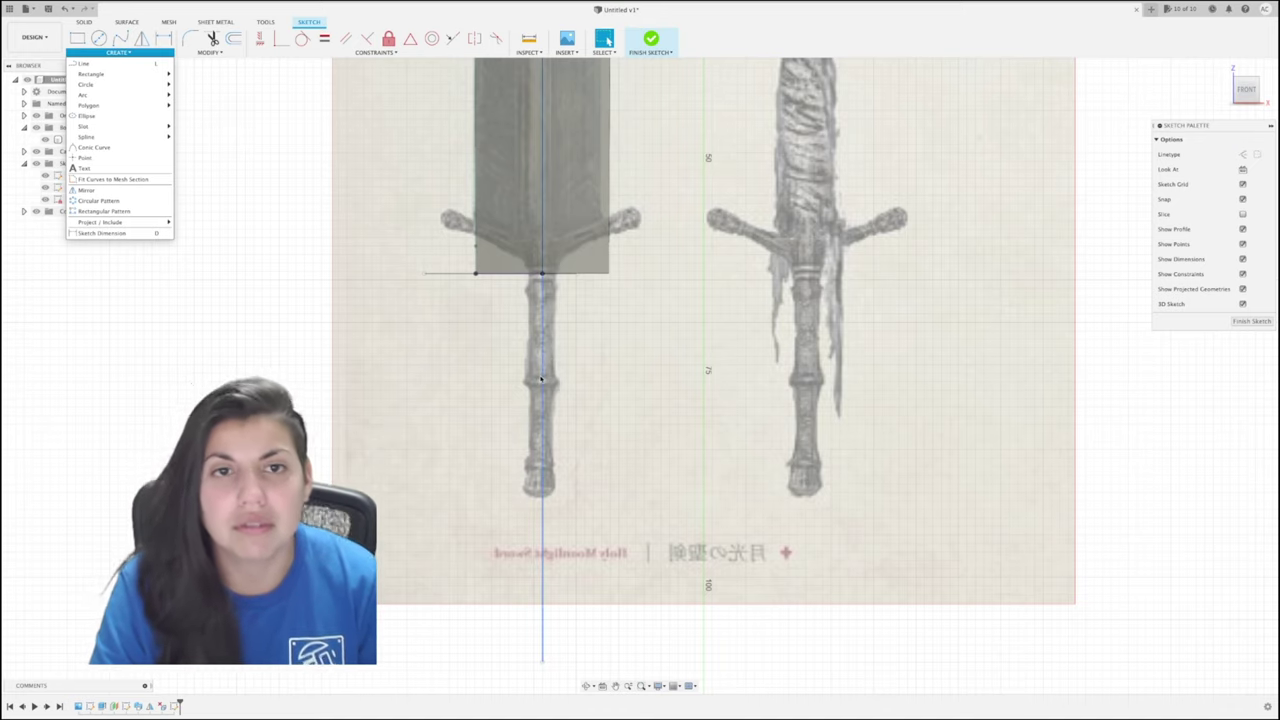
mouse_move(125, 128)
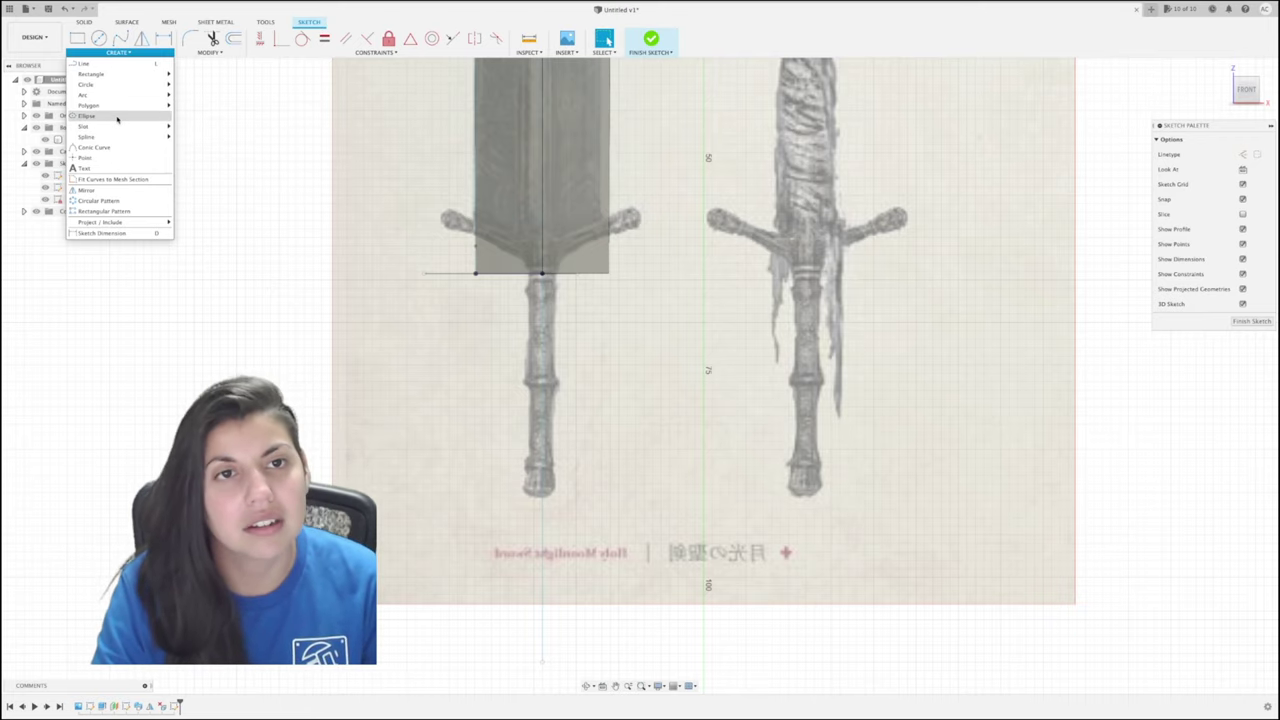
mouse_move(120, 105)
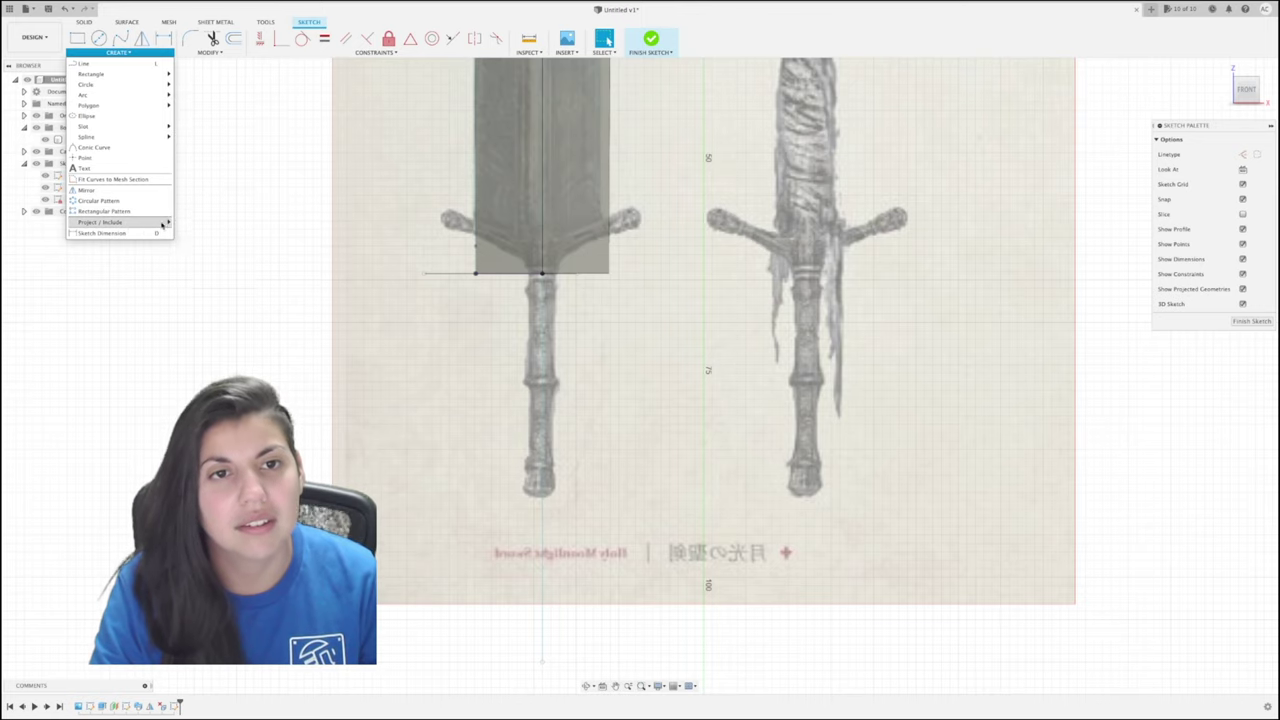
mouse_move(110, 221)
click(198, 221)
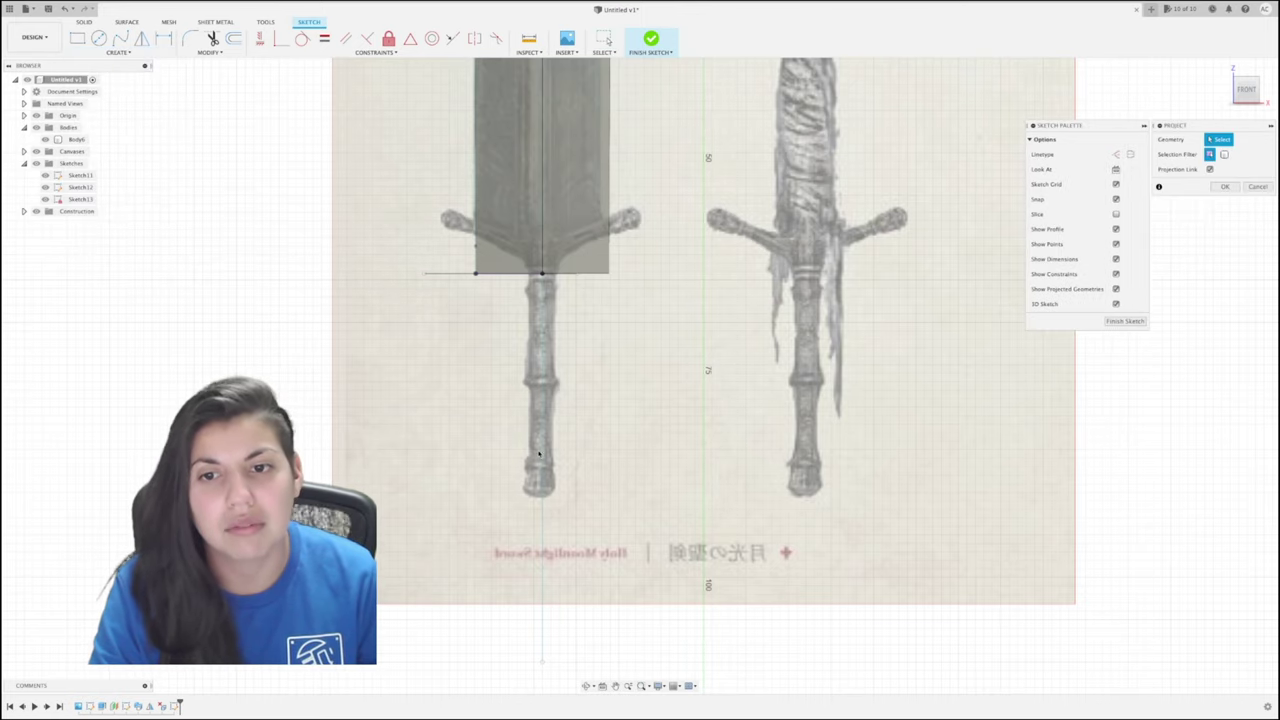
click(540, 450)
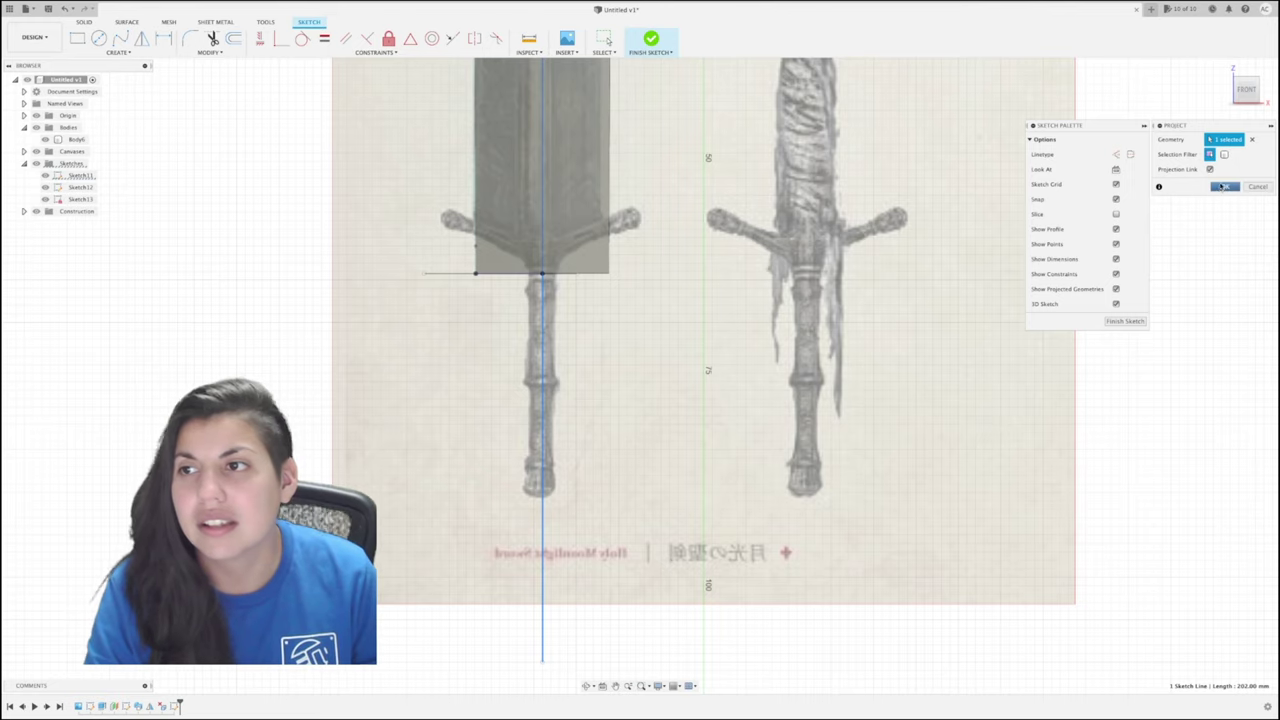
click(1224, 187)
Sketch two rectangles outward from the centreline over the grip's lowest and middle rings, the lowest about 2.5 by 1.3 mm.
scroll(570, 393, up, 8)
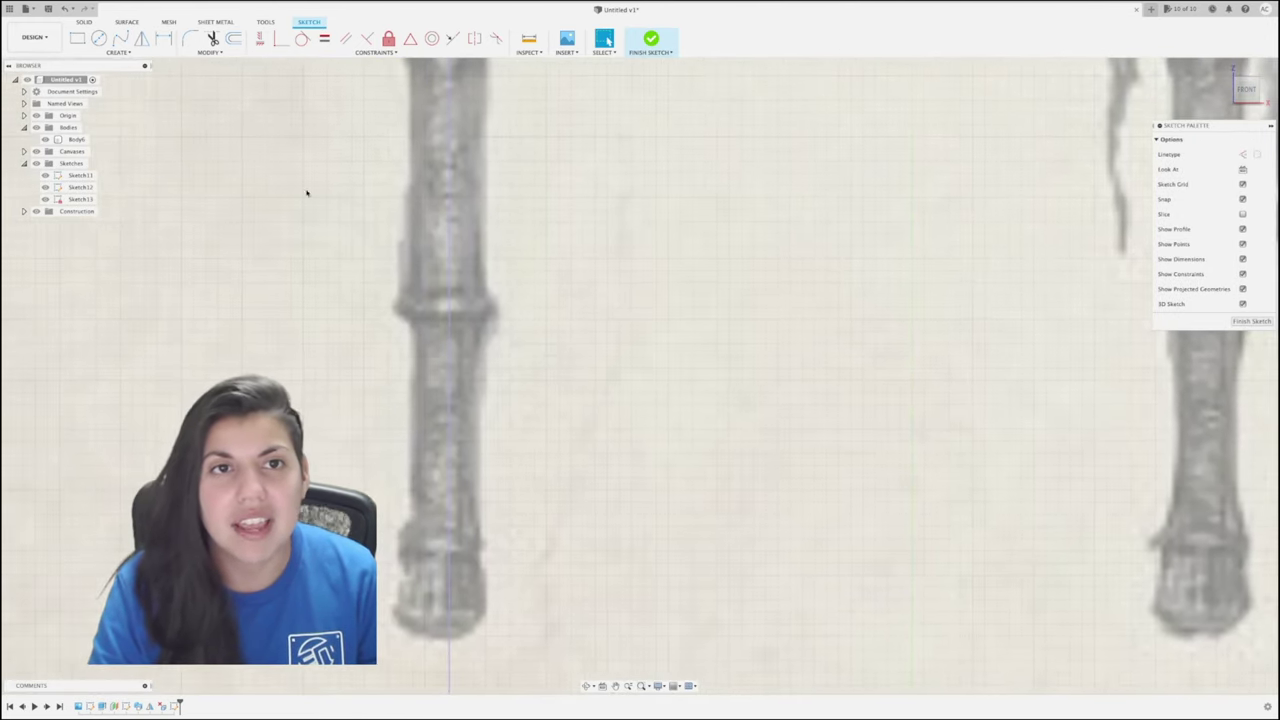
click(77, 38)
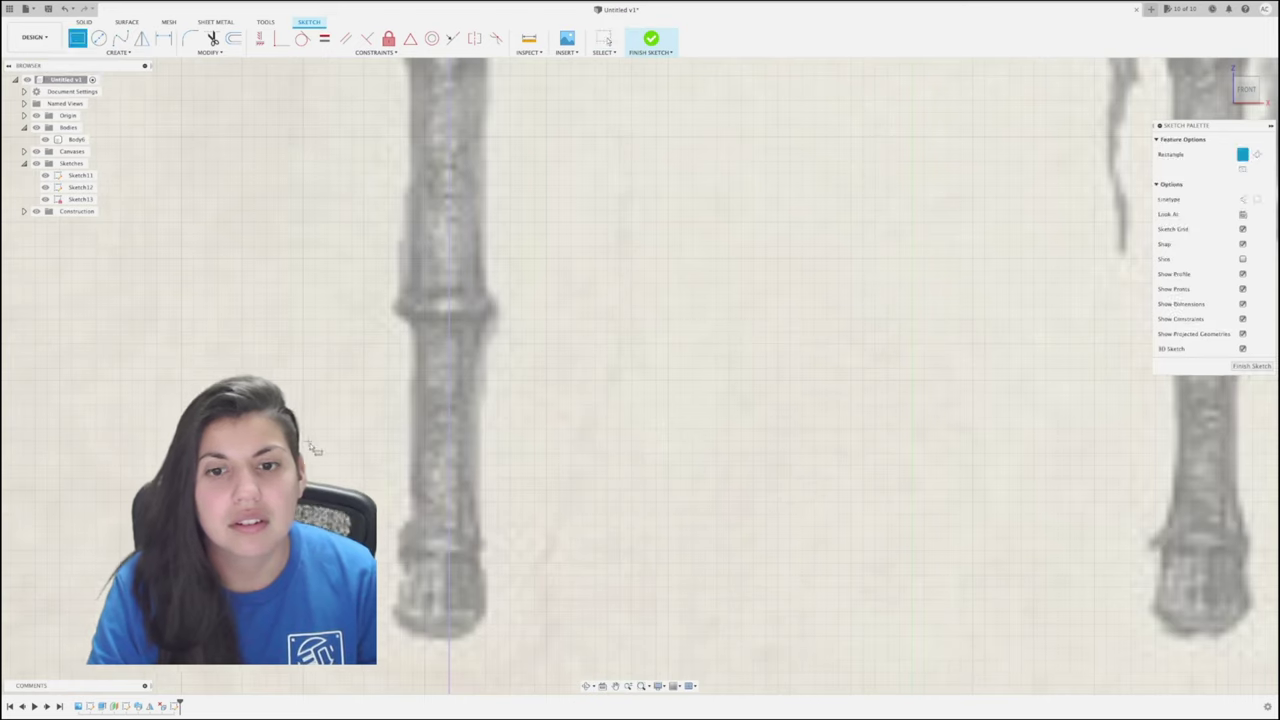
click(449, 557)
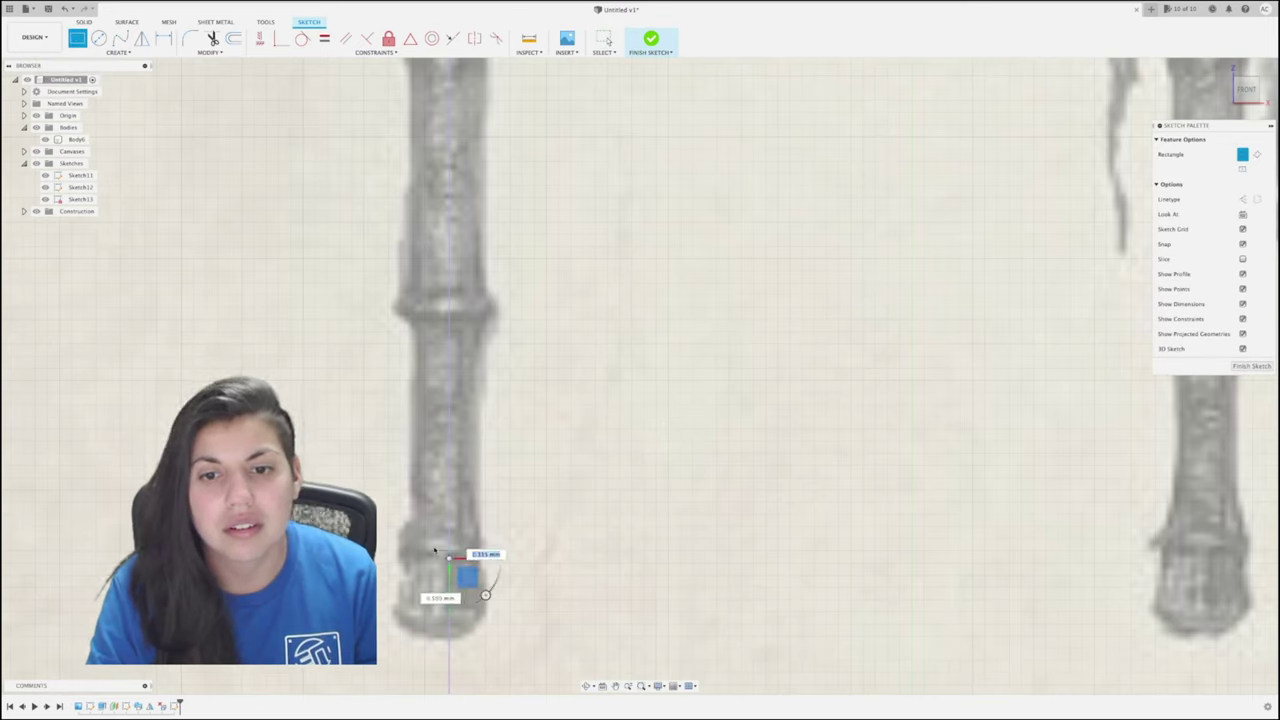
click(388, 528)
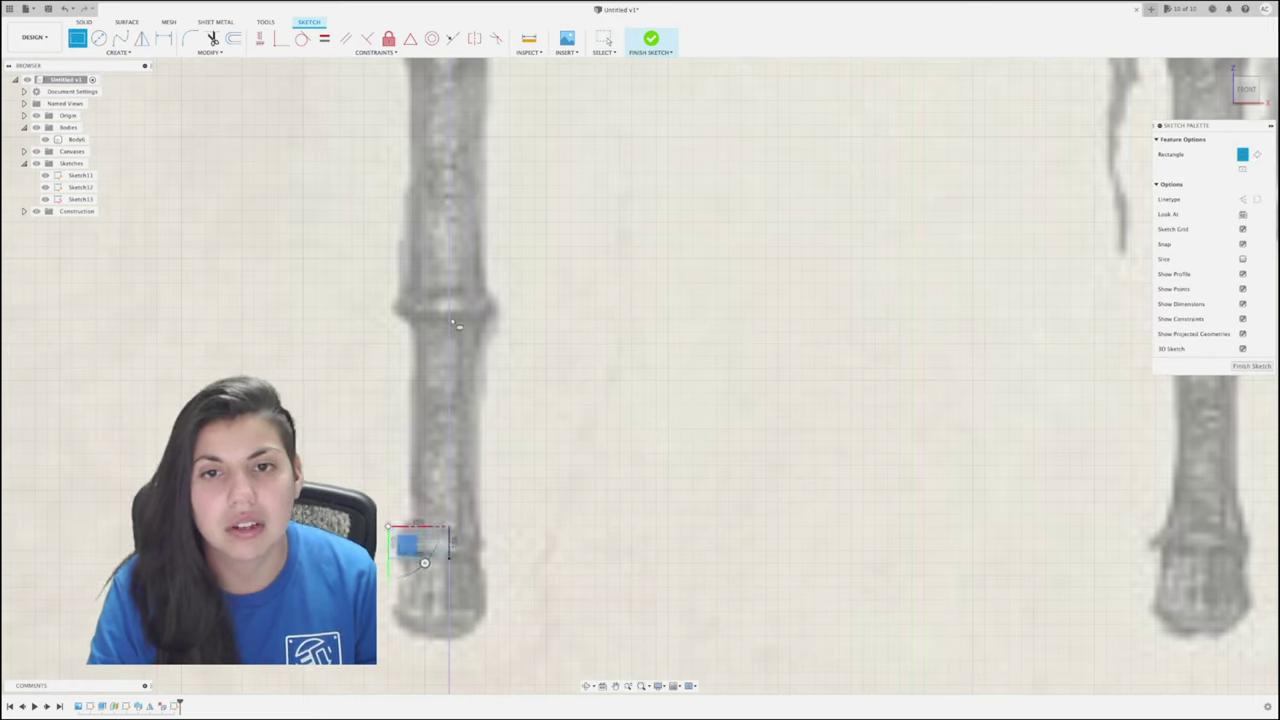
click(449, 326)
click(394, 288)
Hide the bodies and sketch two stacked rectangles about 2.4 mm wide above and below the blade's base line, about 1.5 and 1.2 mm tall.
middle_drag(415, 284, 418, 396)
middle_drag(919, 74, 919, 131)
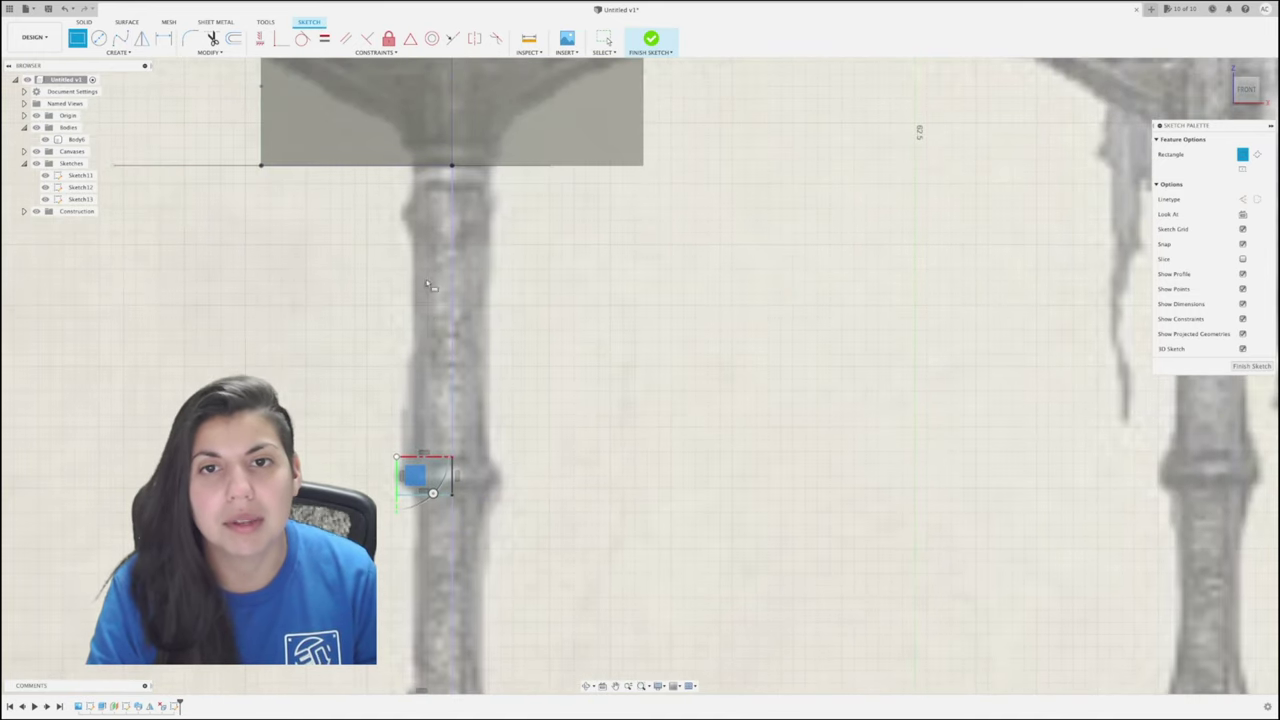
click(451, 194)
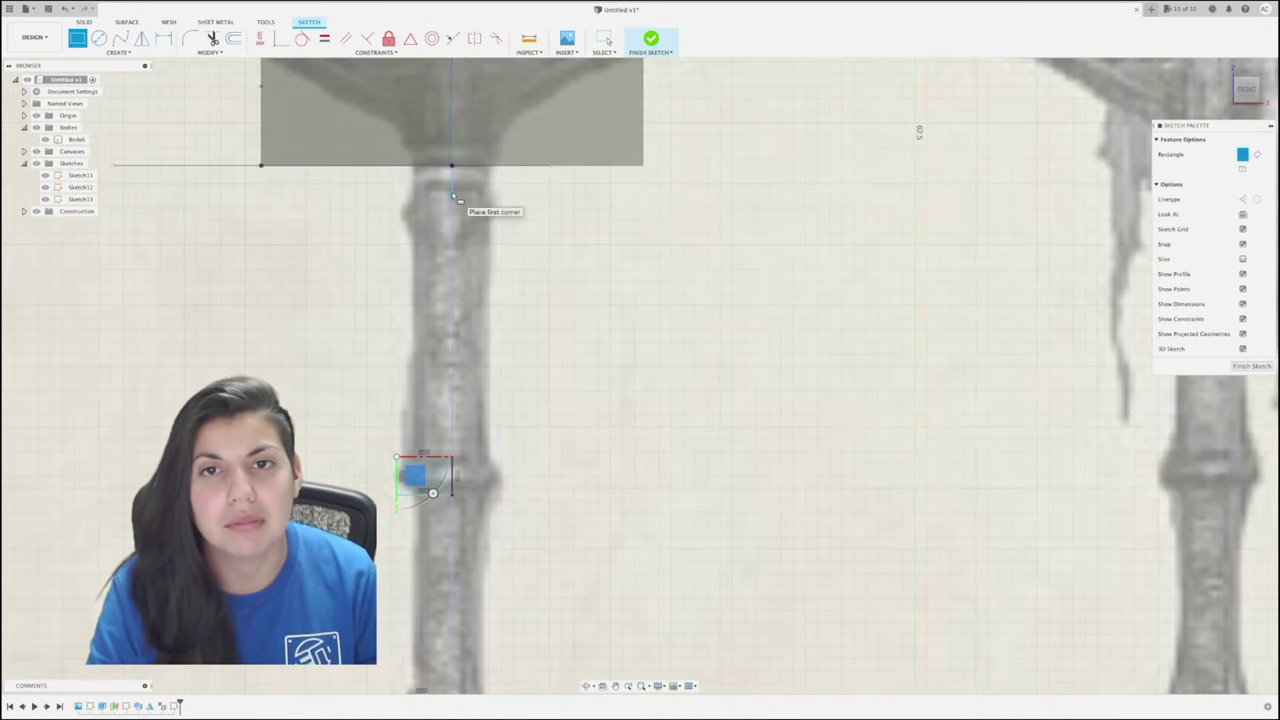
click(393, 166)
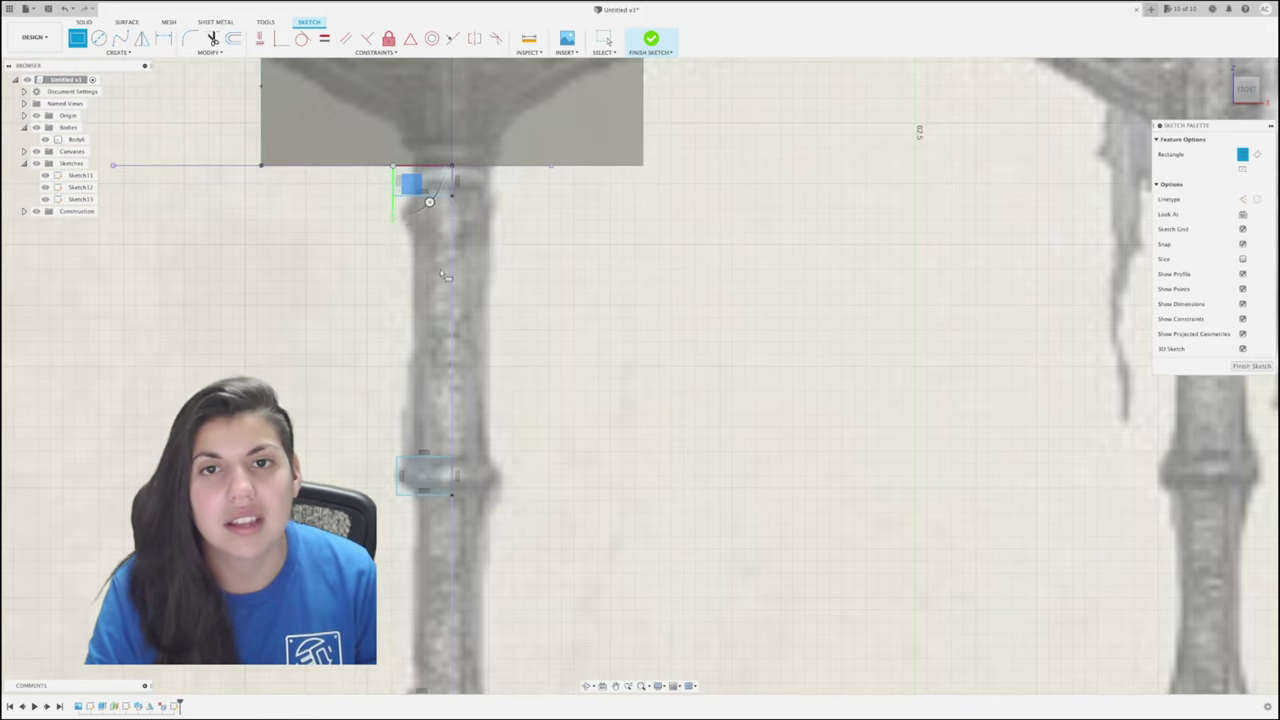
click(36, 128)
scroll(420, 183, up, 2)
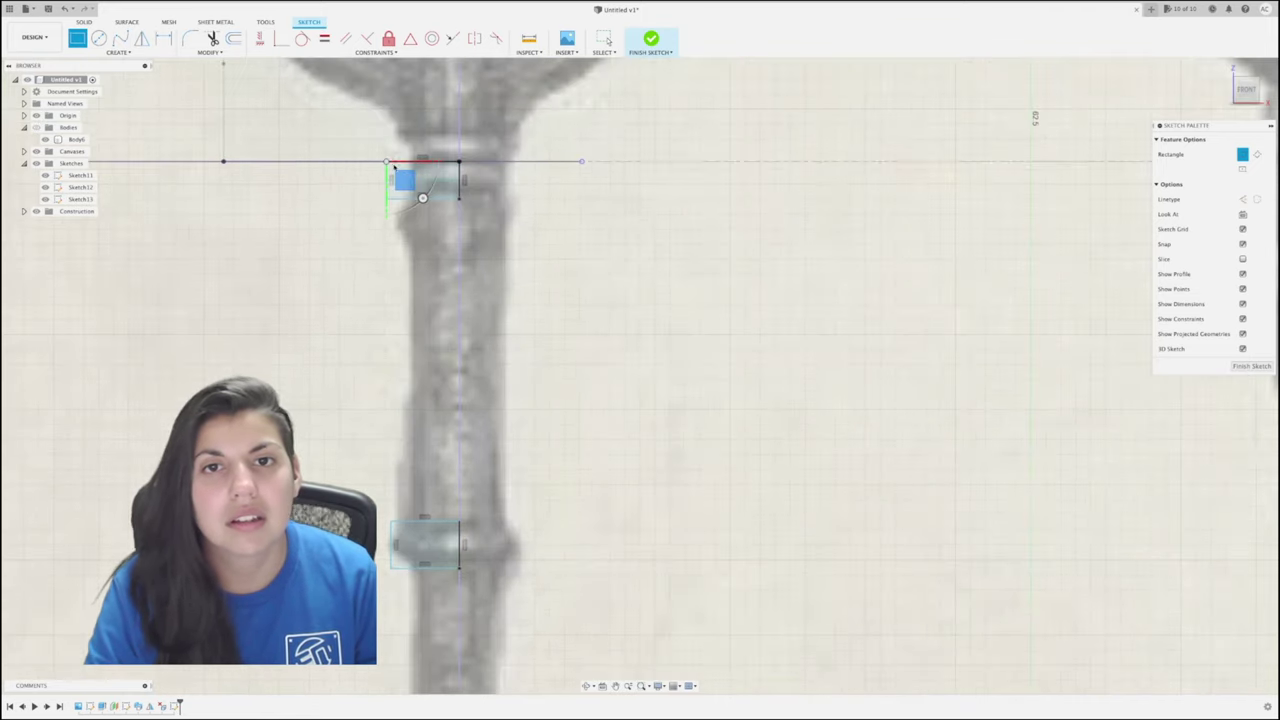
click(459, 117)
click(459, 116)
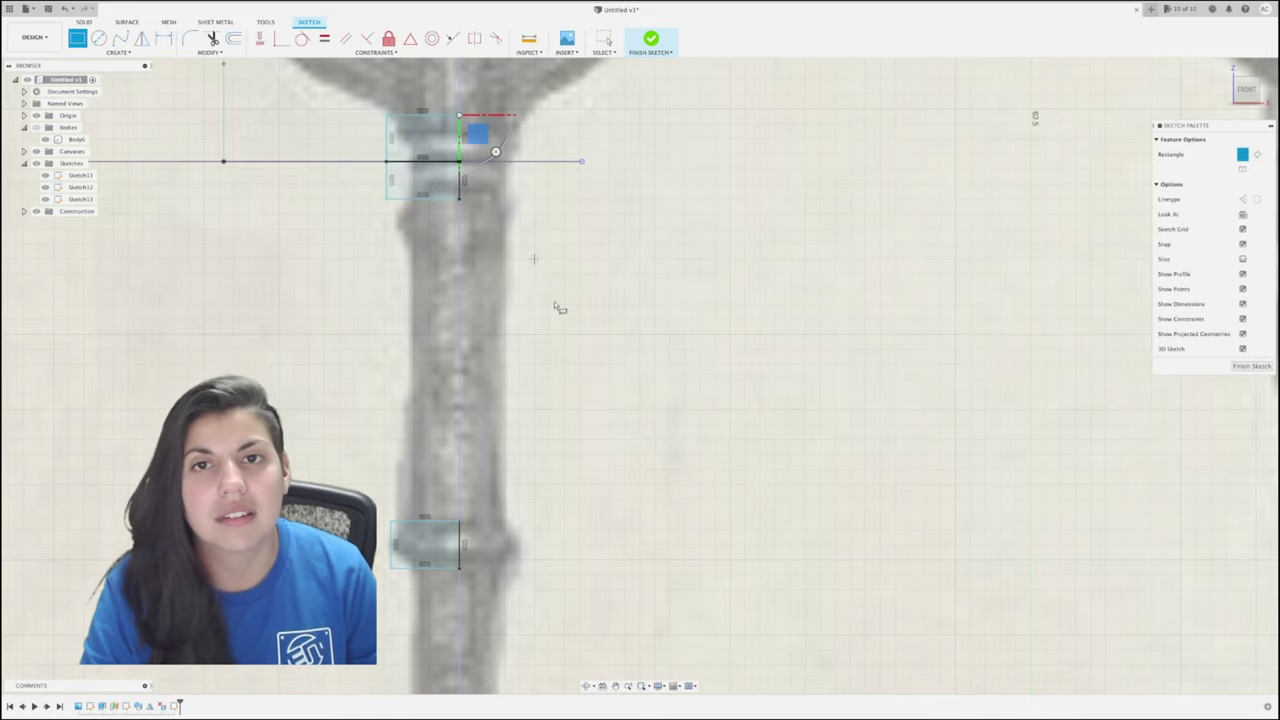
click(606, 32)
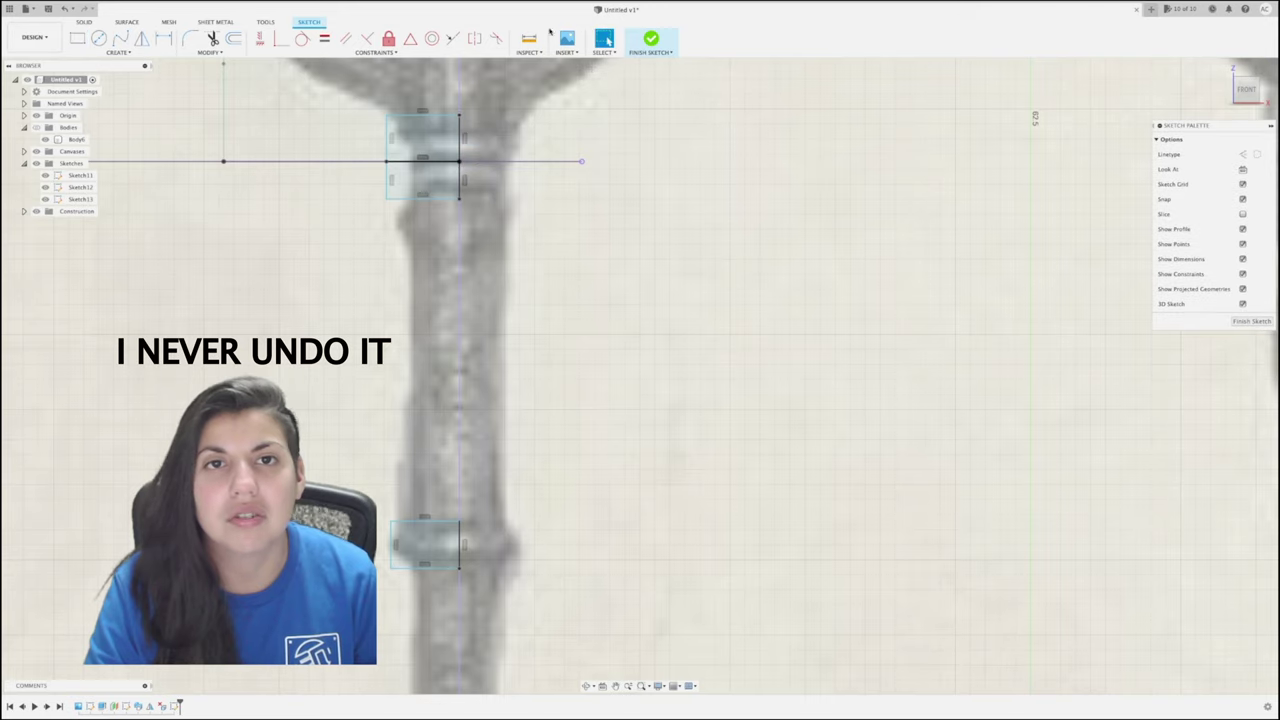
right_click(460, 202)
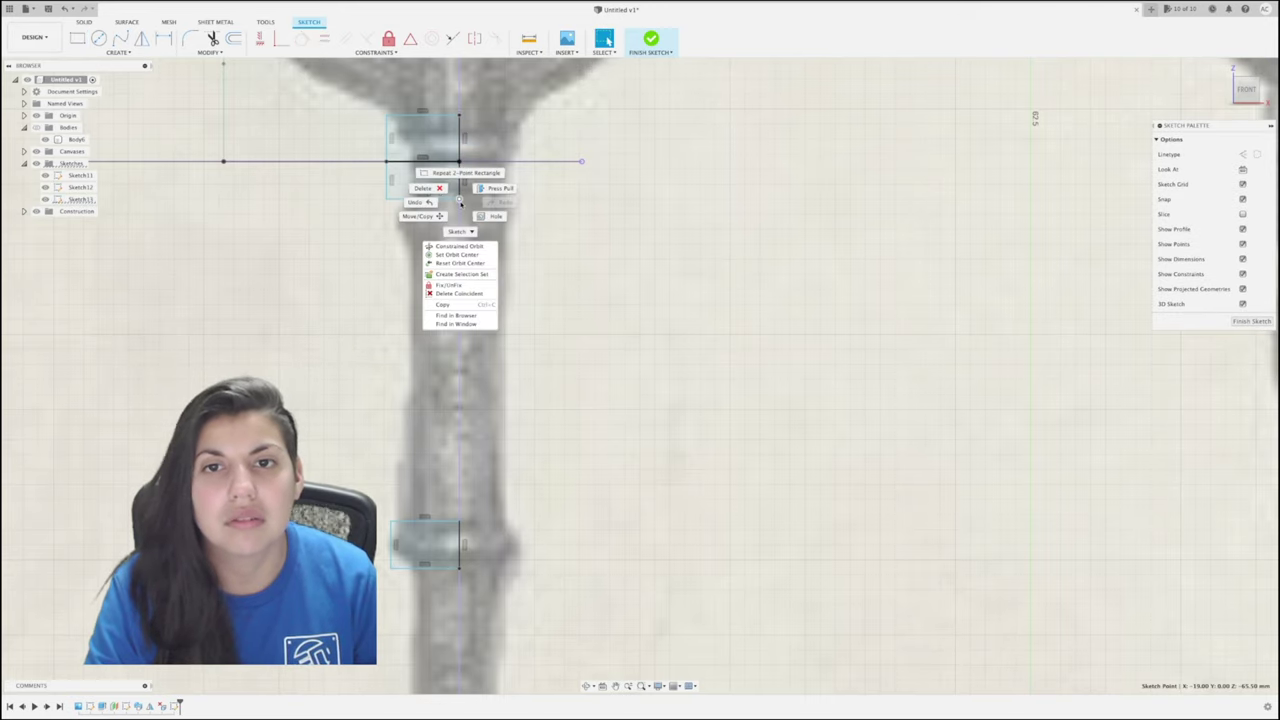
click(721, 258)
Dimension the rectangle at the grip's lowest ring to 1.5 mm high and 2 mm wide.
scroll(647, 310, down, 3)
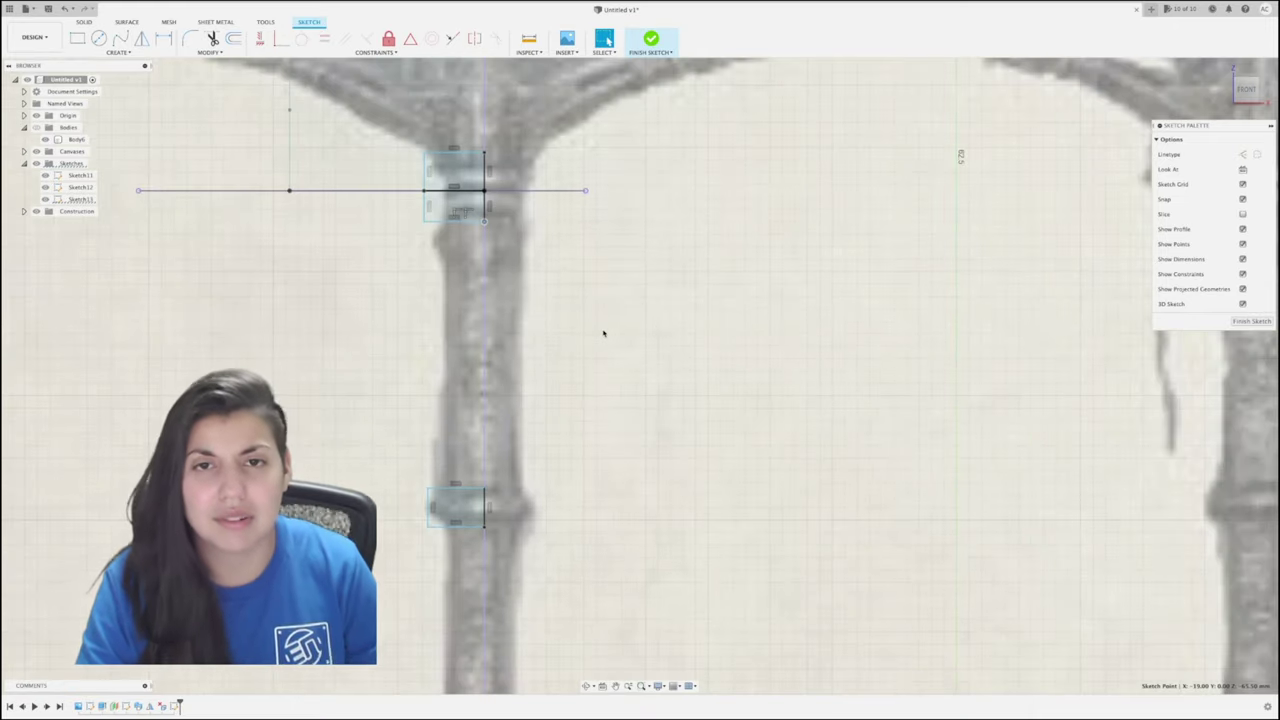
middle_drag(623, 346, 629, 240)
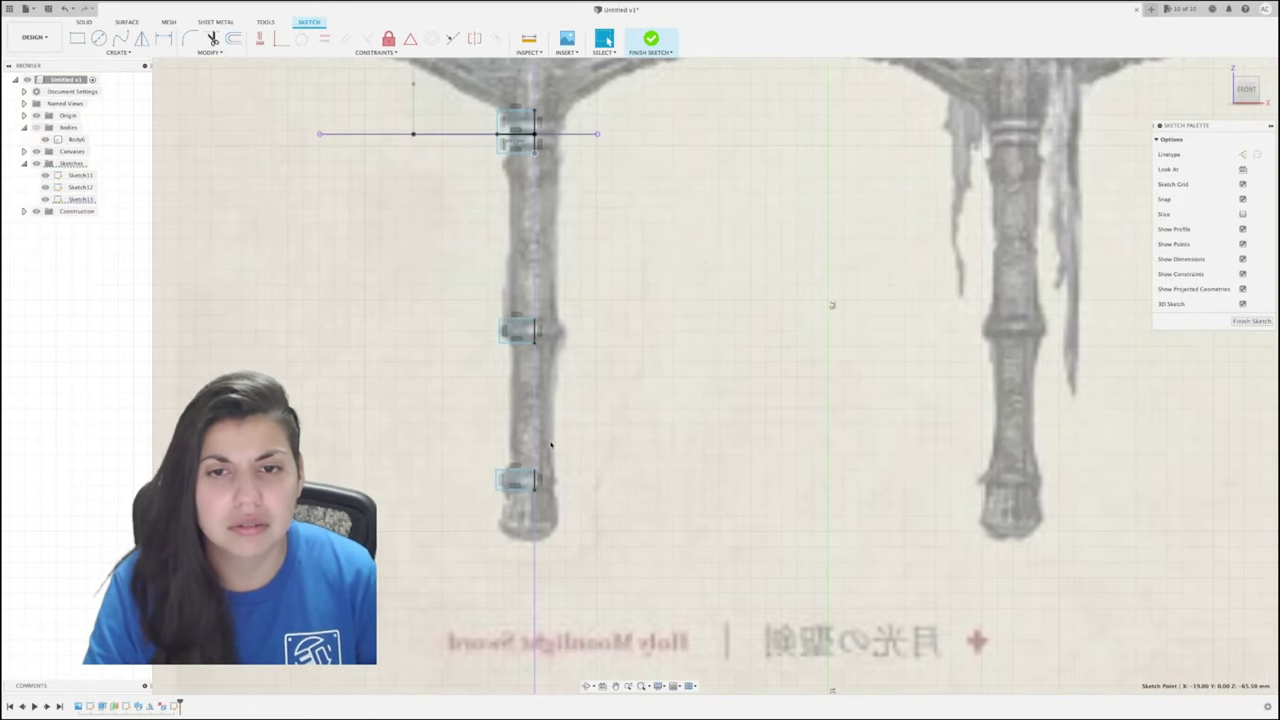
scroll(516, 520, up, 2)
click(488, 467)
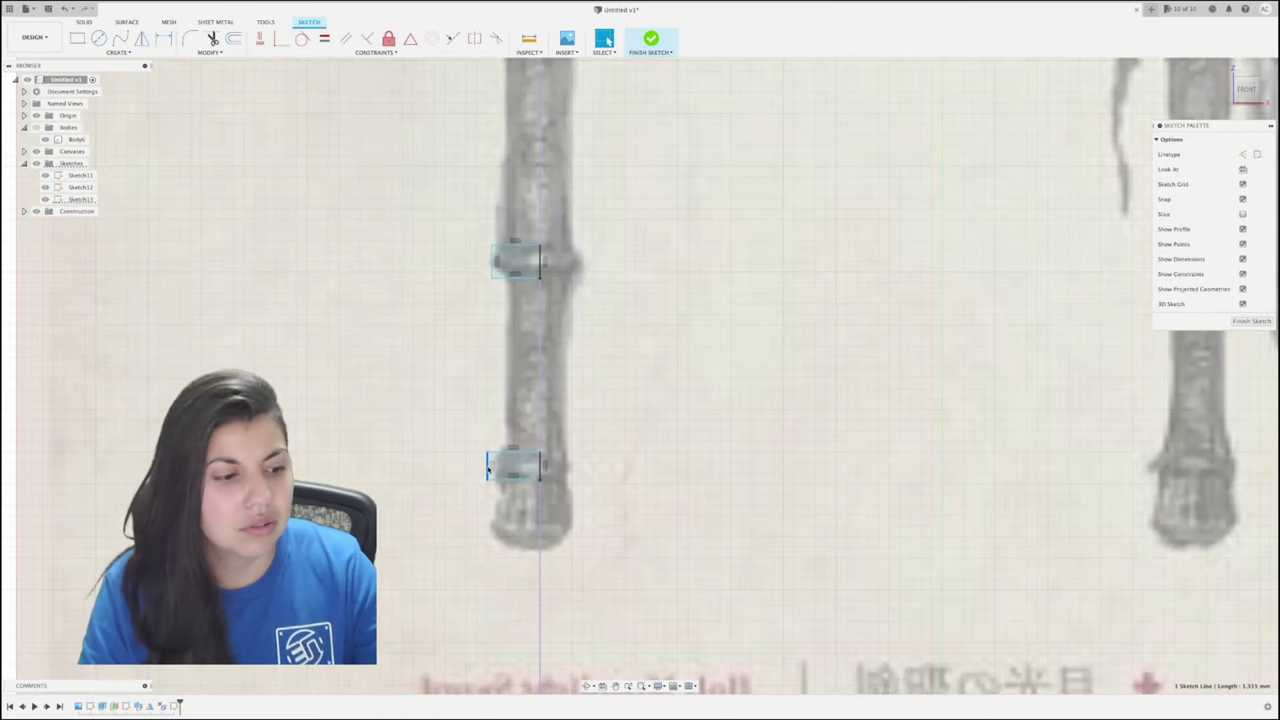
key(d)
click(476, 467)
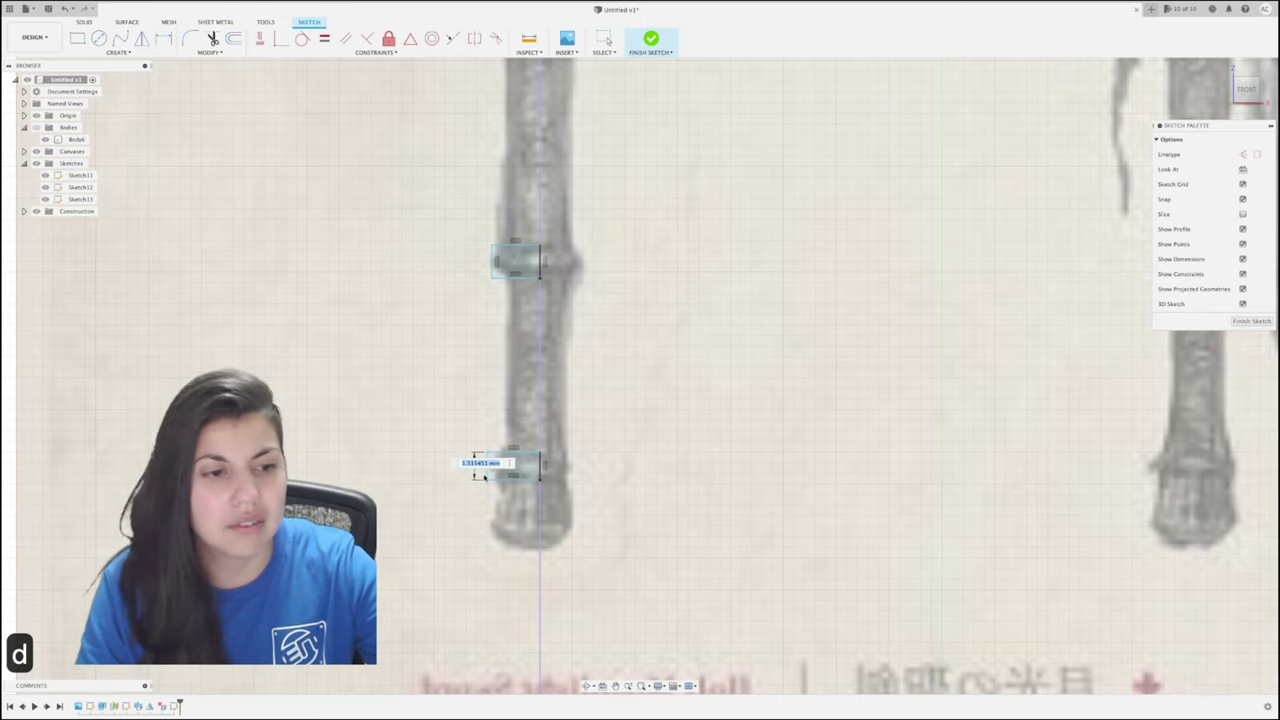
text(1.5)
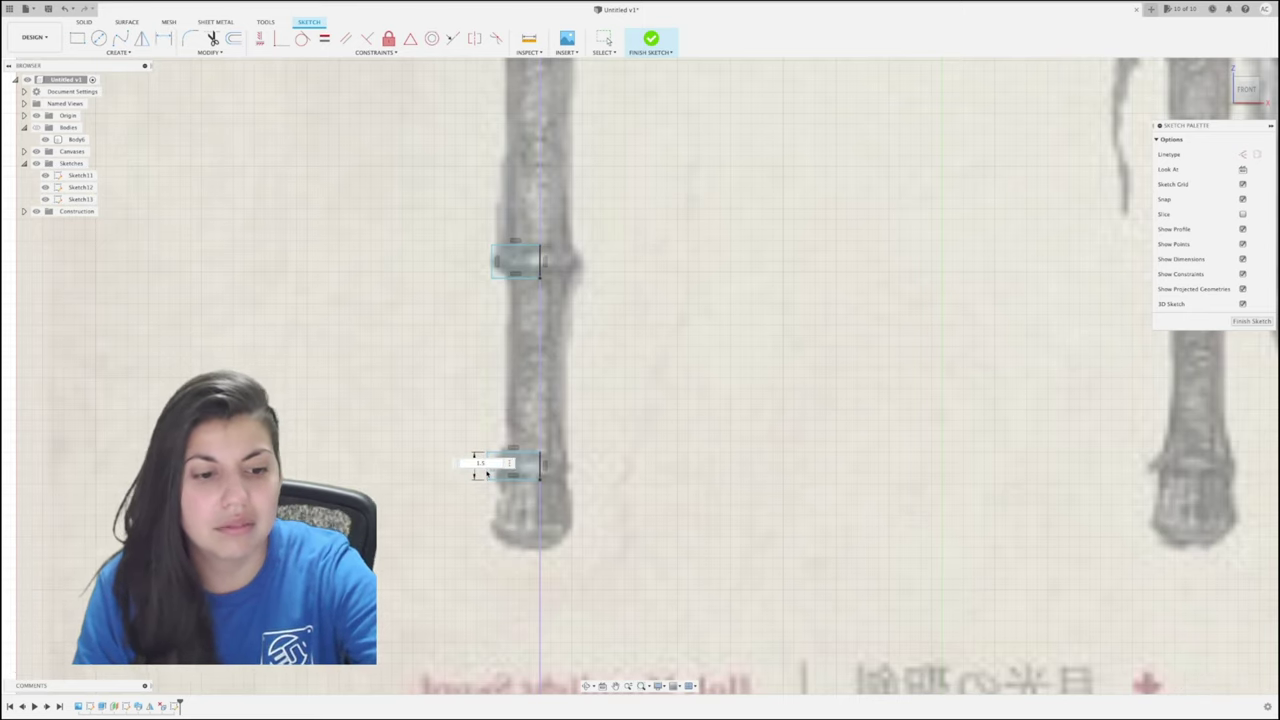
key(Return)
click(500, 478)
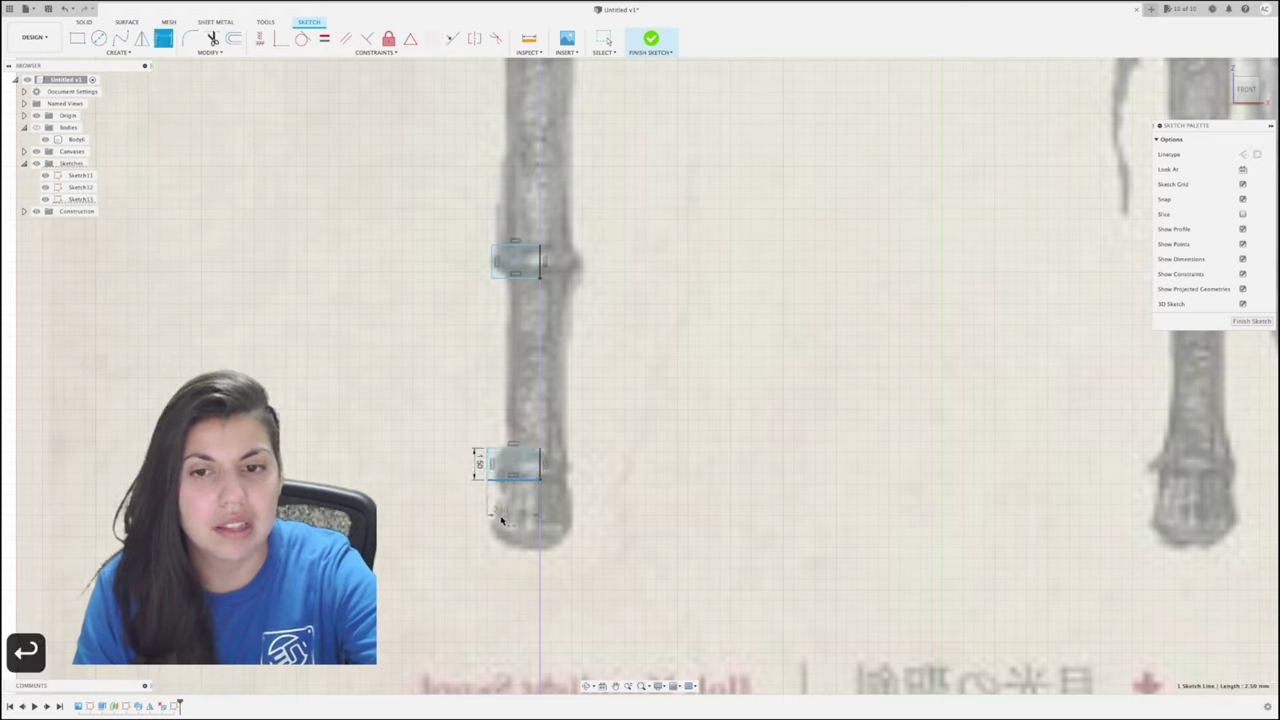
click(502, 518)
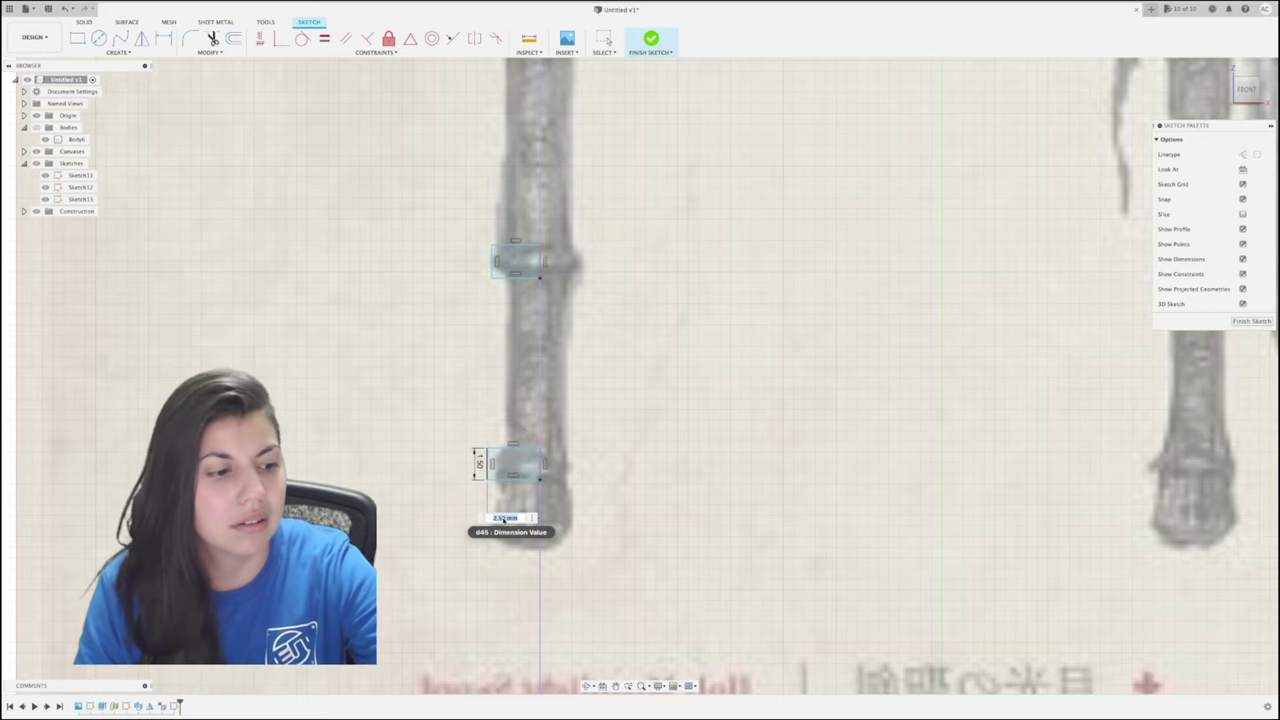
text(2)
key(Return)
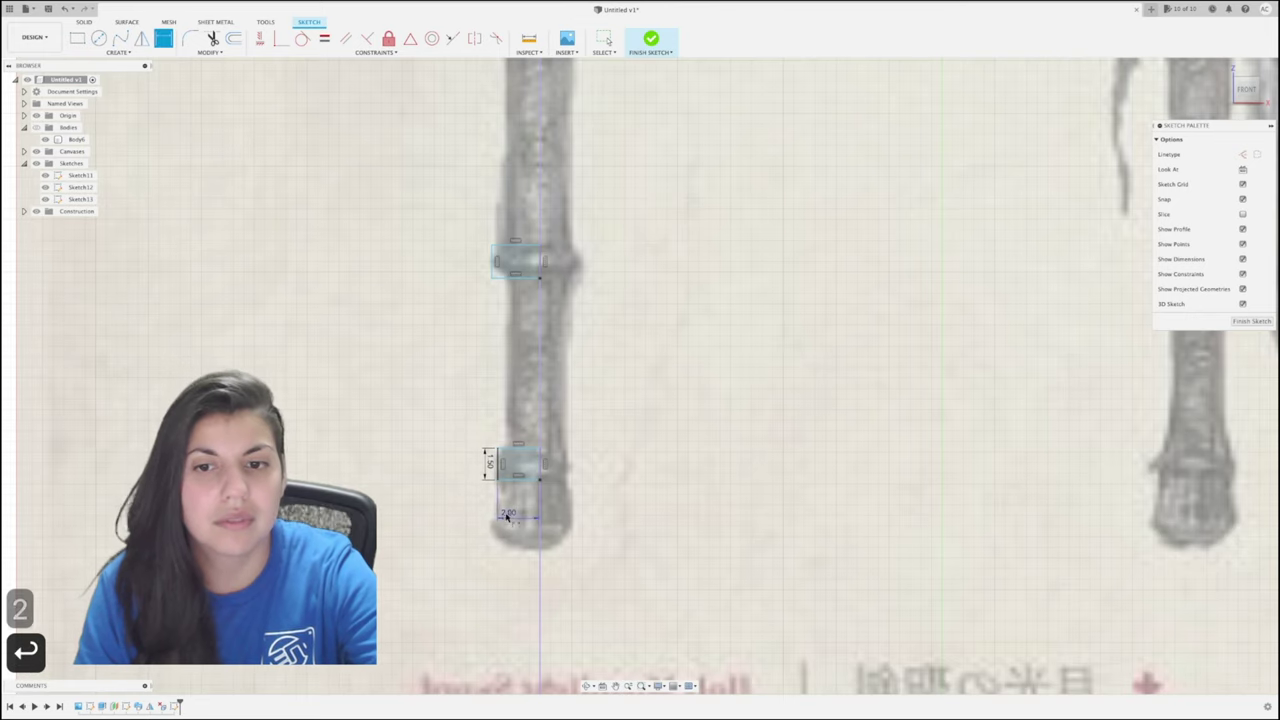
Dimension the rectangle at the grip's middle ring to 2 mm wide and 1.5 mm high.
click(519, 278)
key(2)
click(519, 309)
text(2)
key(Return)
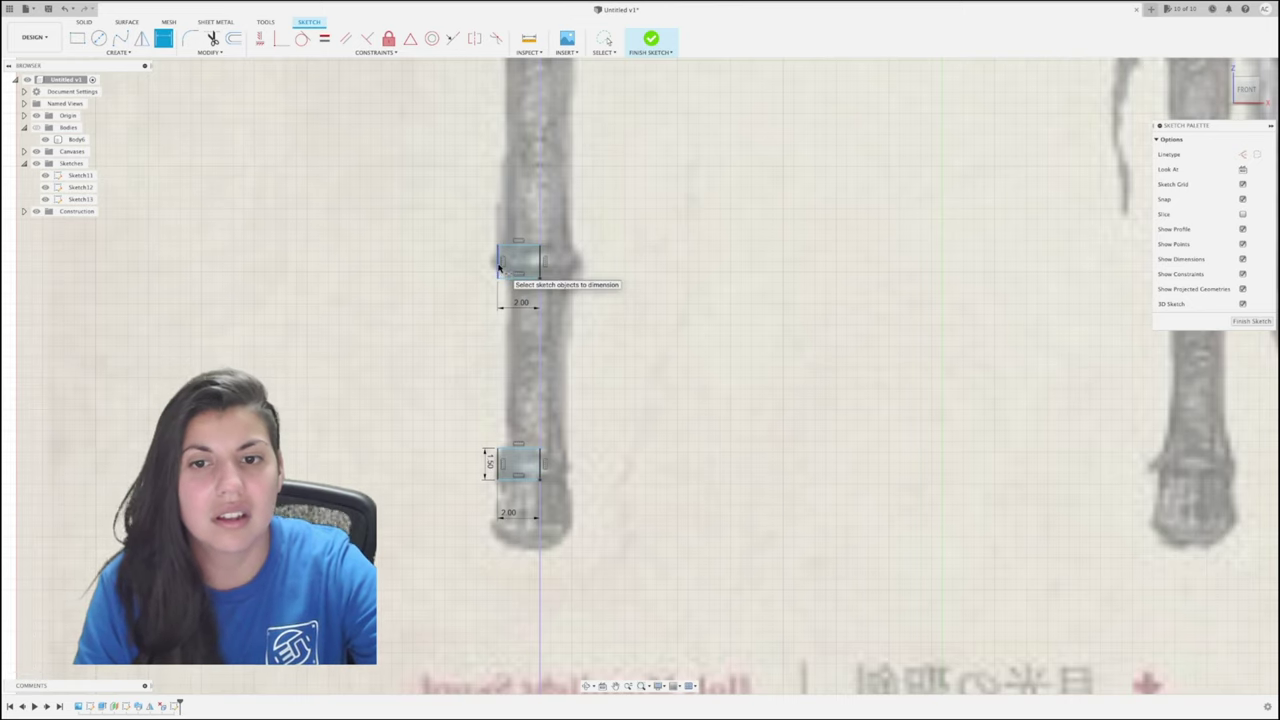
click(499, 266)
click(466, 264)
text(1.5)
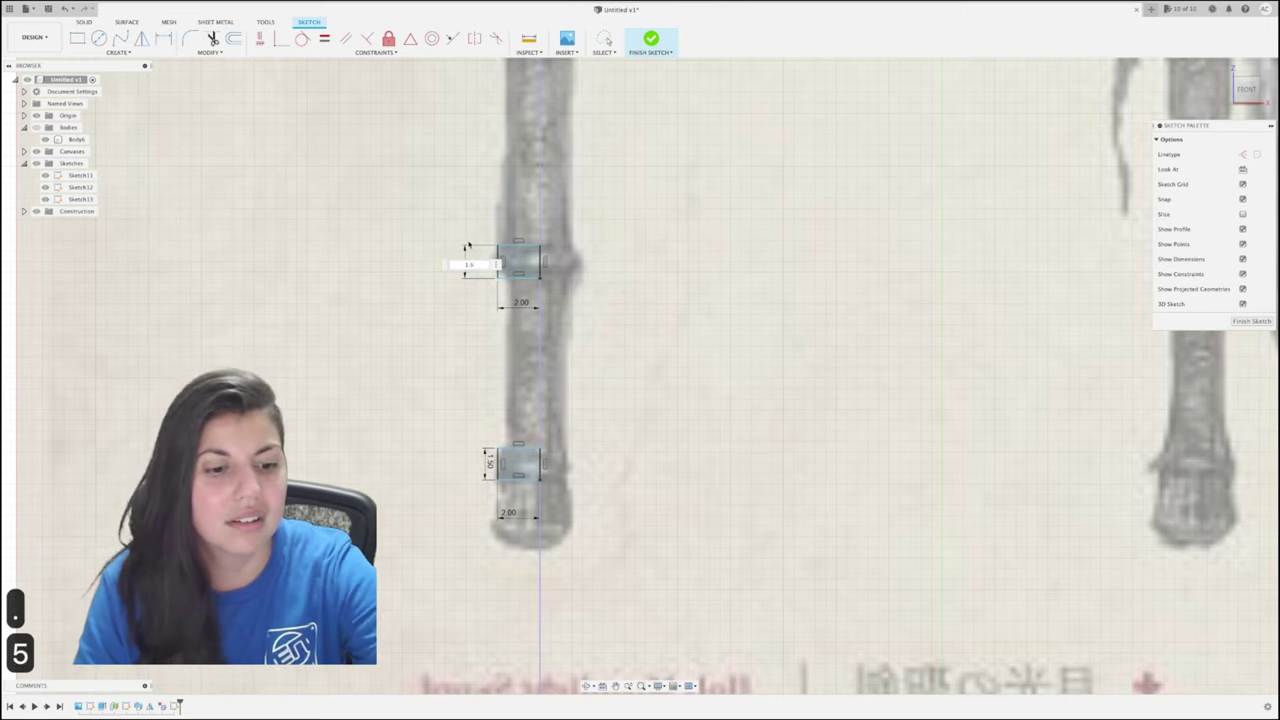
key(Return)
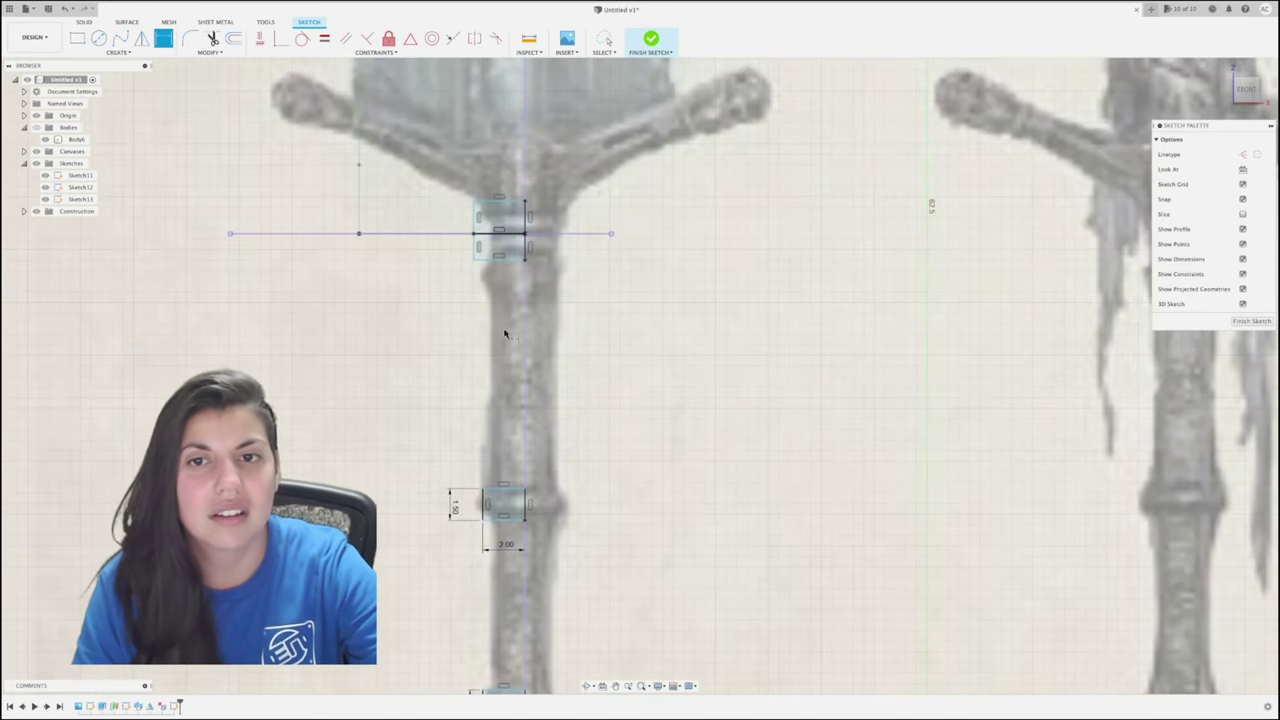
Dimension the rectangle just below the blade's base line to 2 mm wide and 1.5 mm high.
click(502, 261)
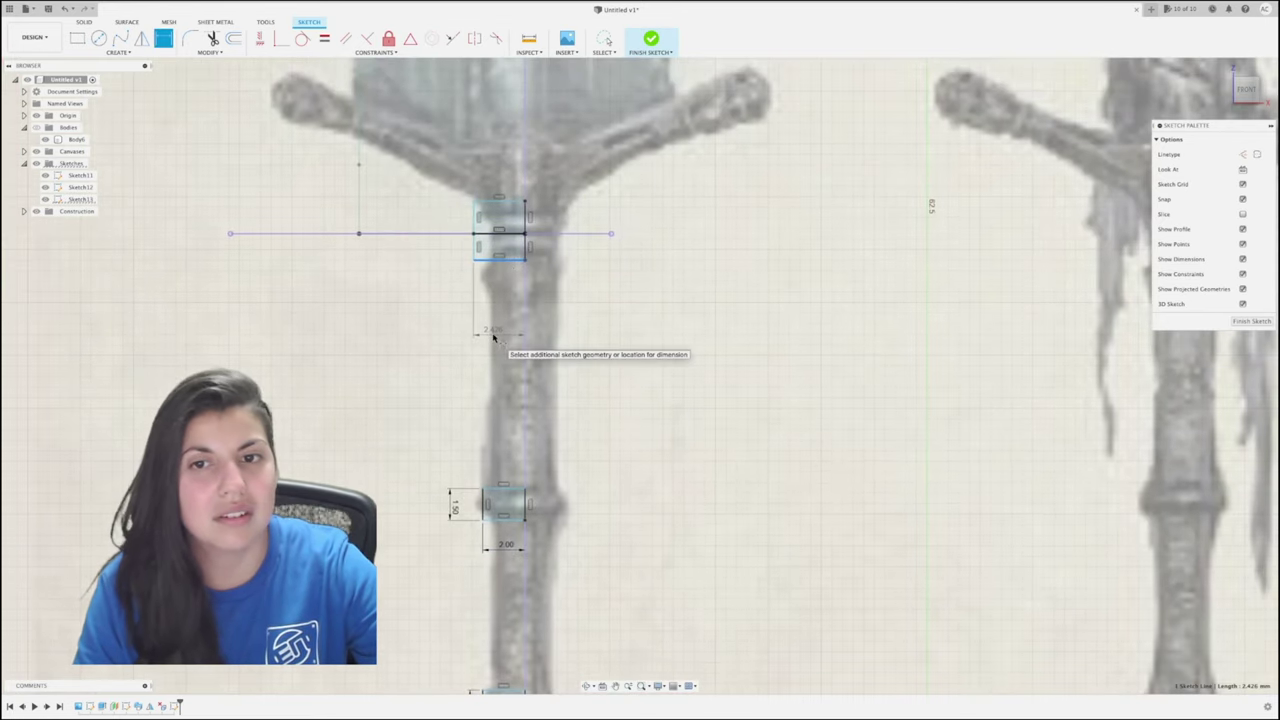
click(495, 336)
text(w)
key(BackSpace)
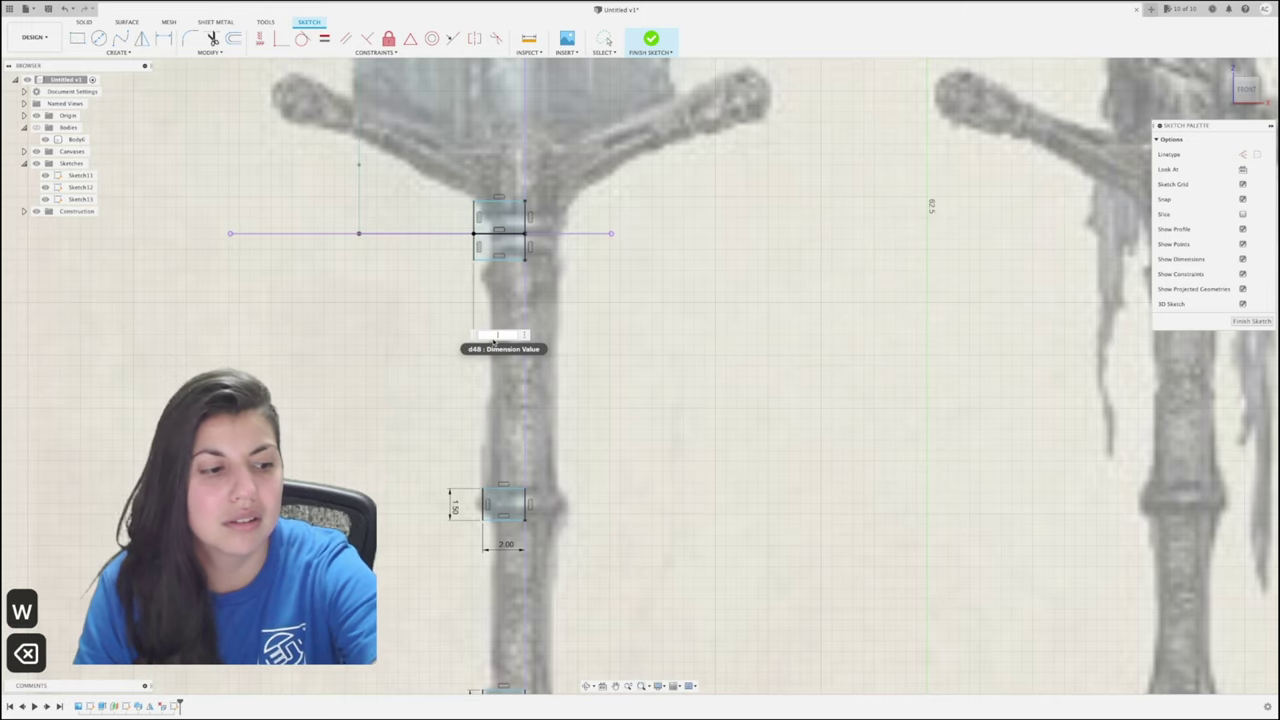
text(2)
key(Return)
click(484, 256)
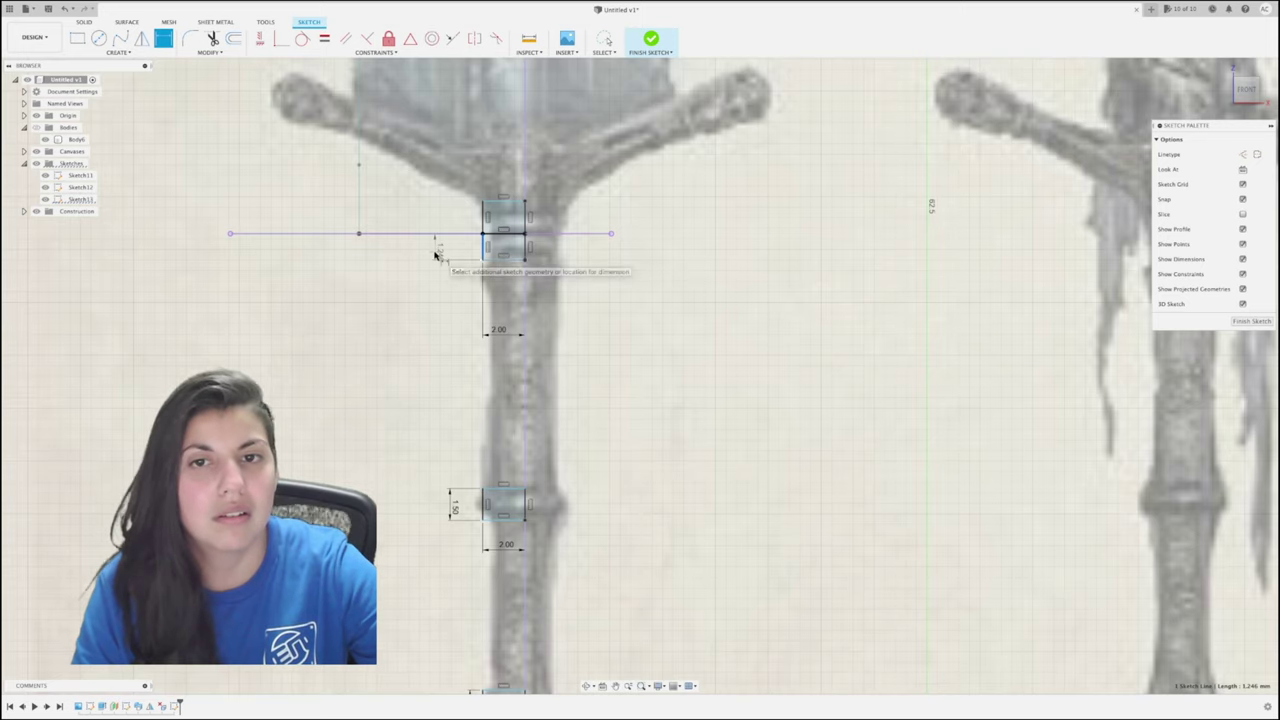
click(435, 253)
text(1.5)
key(Return)
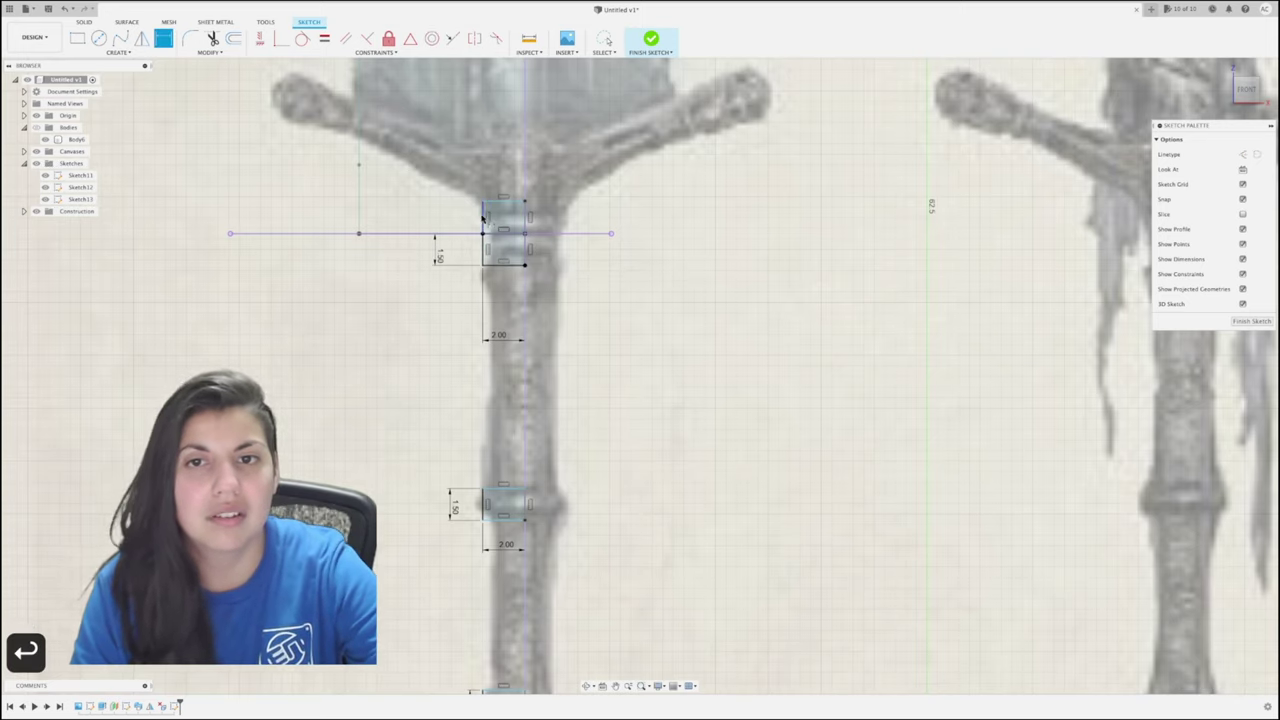
Set the height of the rectangle directly above the blade's base line to 1.5 mm.
click(483, 217)
click(429, 208)
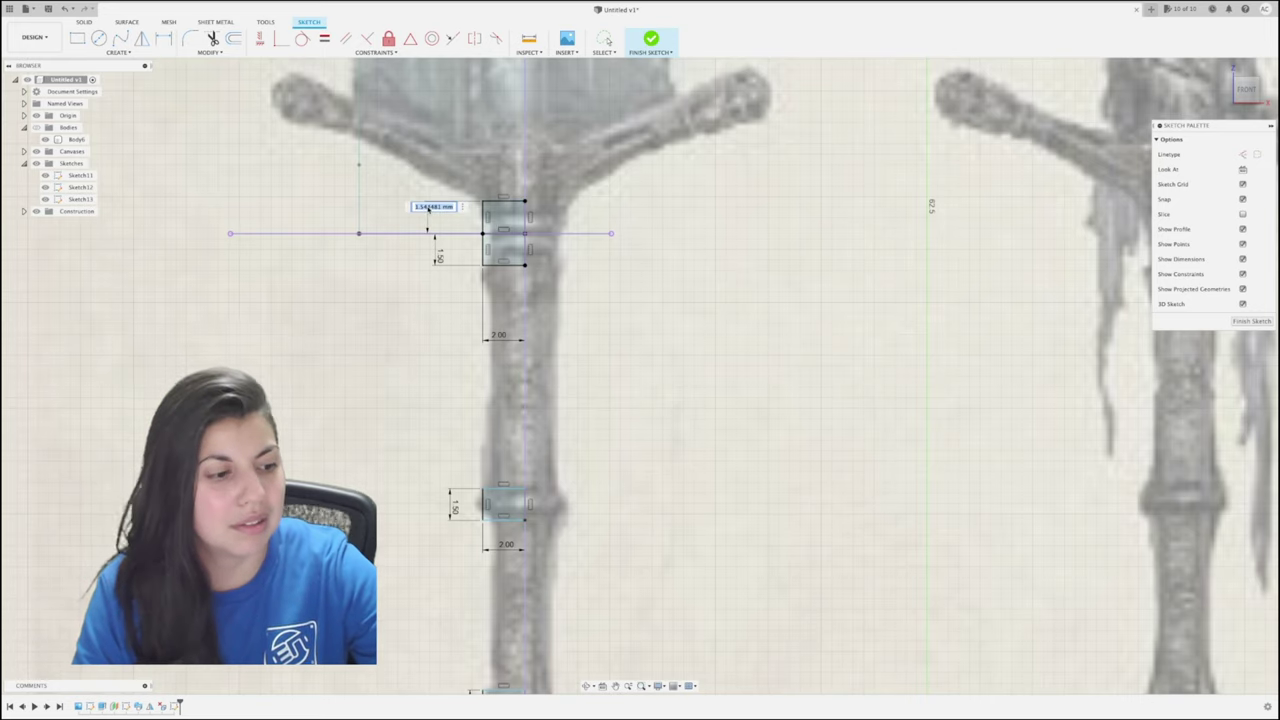
text(1.5)
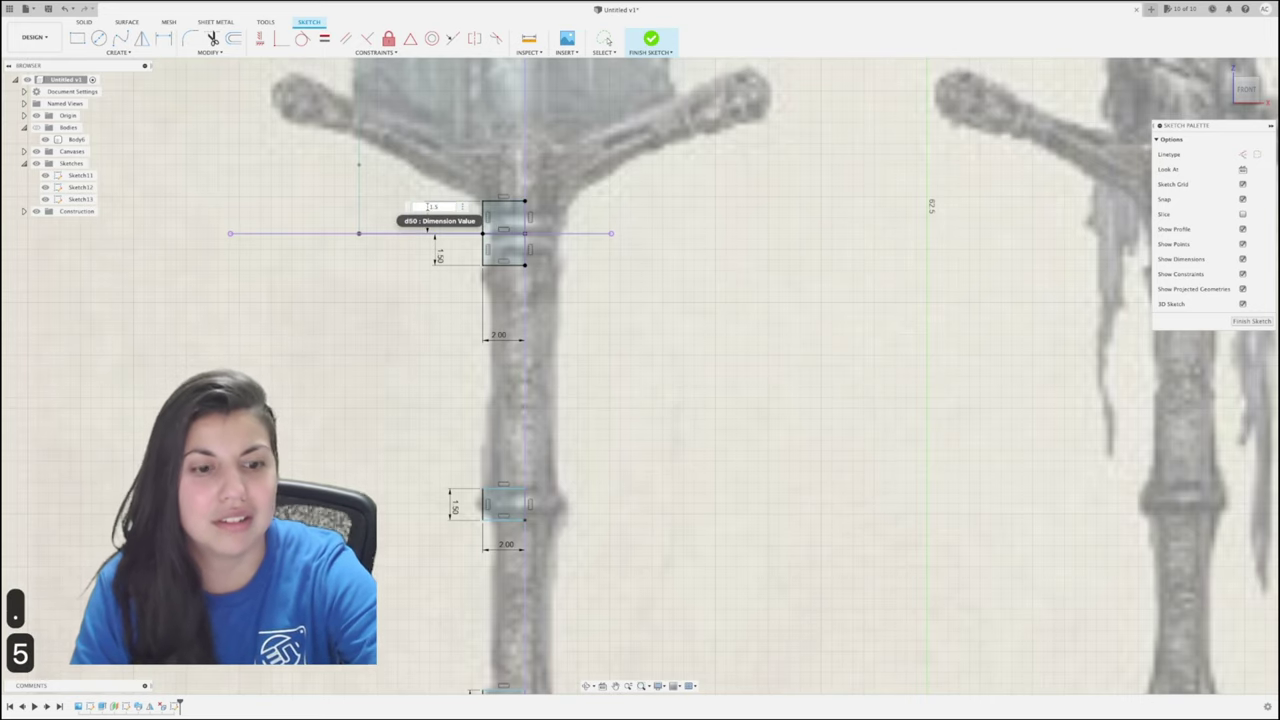
key(Return)
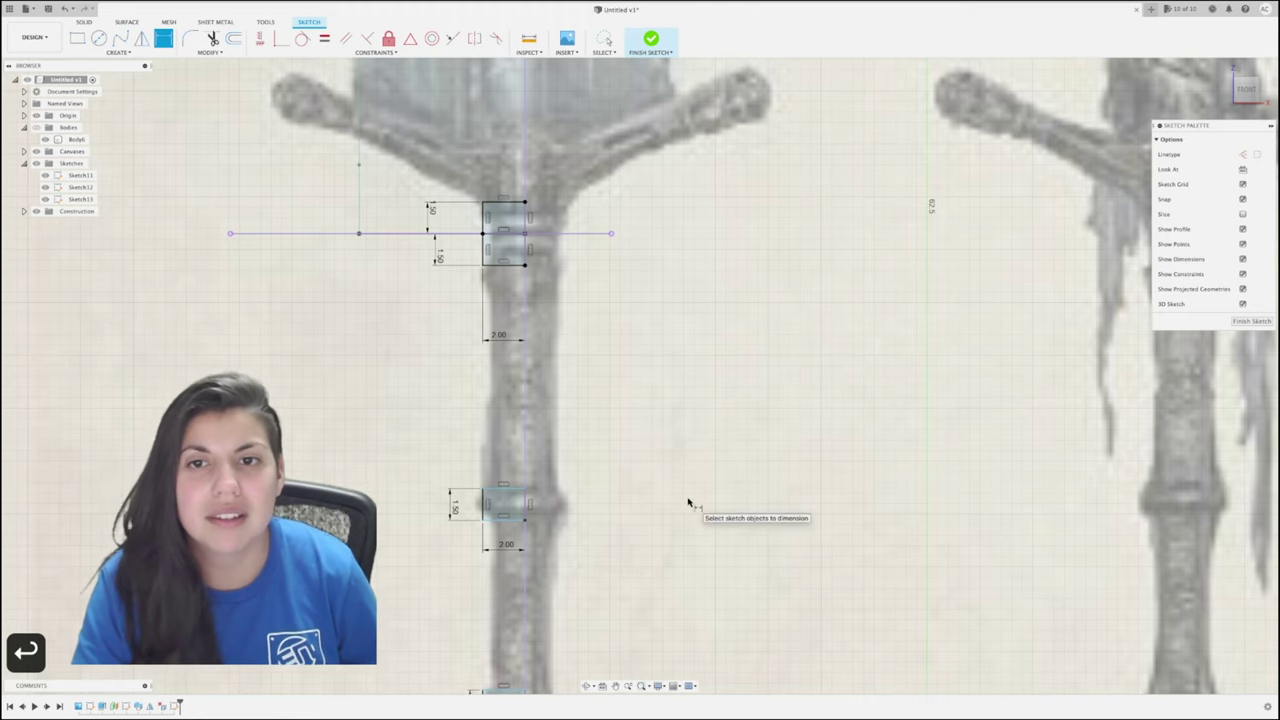
Draw a four-point control point spline along the grip's outer edge from the middle ring's underside to the lowest ring's upper edge.
scroll(694, 502, down, 2)
middle_drag(694, 500, 671, 388)
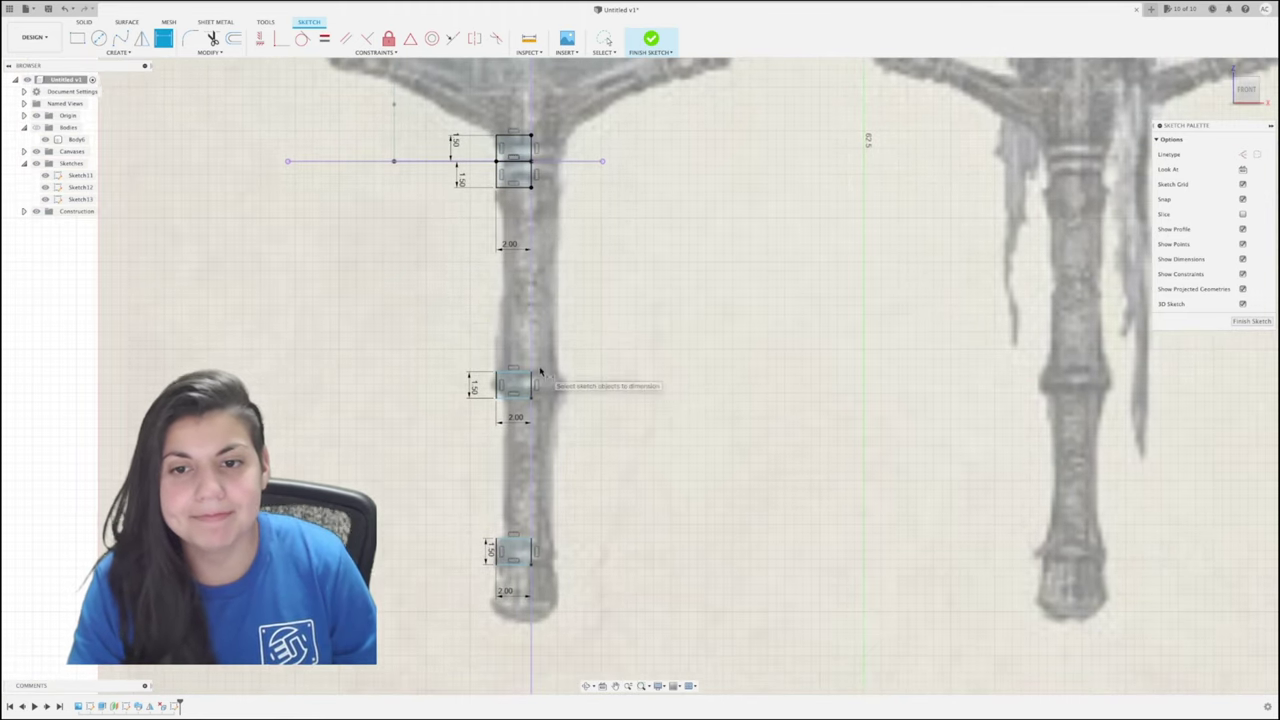
scroll(574, 488, up, 1)
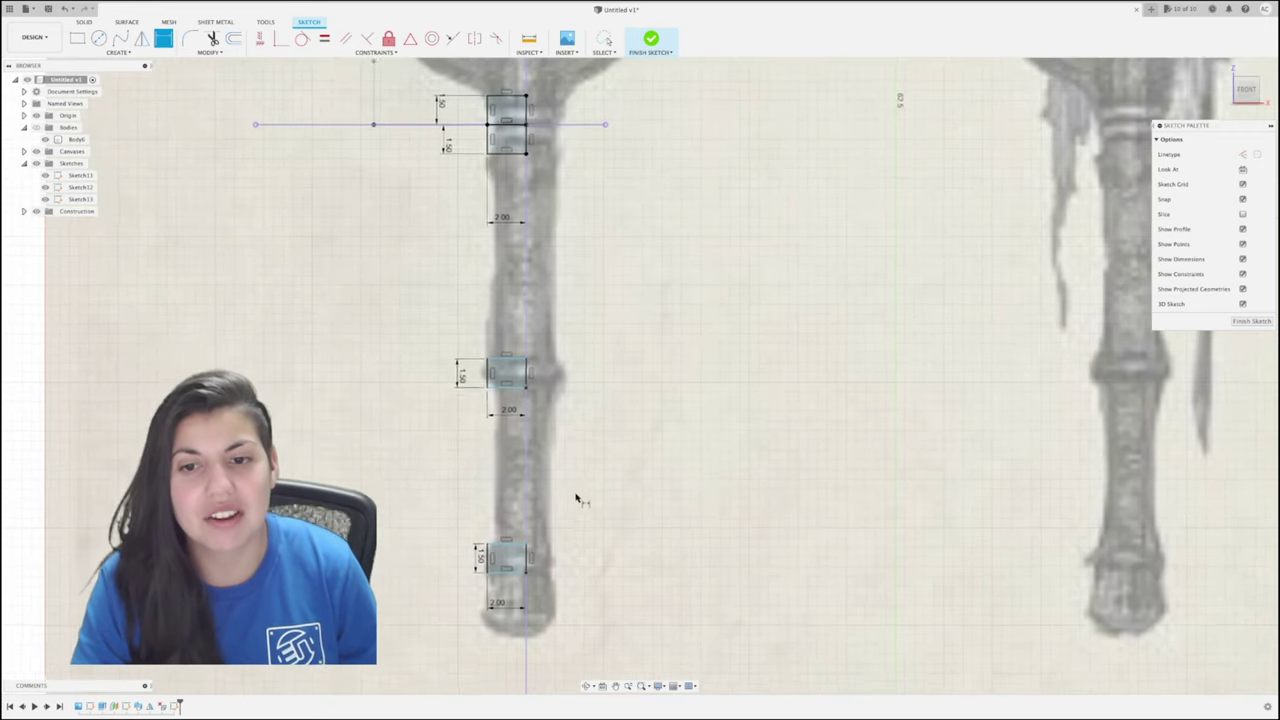
middle_drag(580, 500, 583, 391)
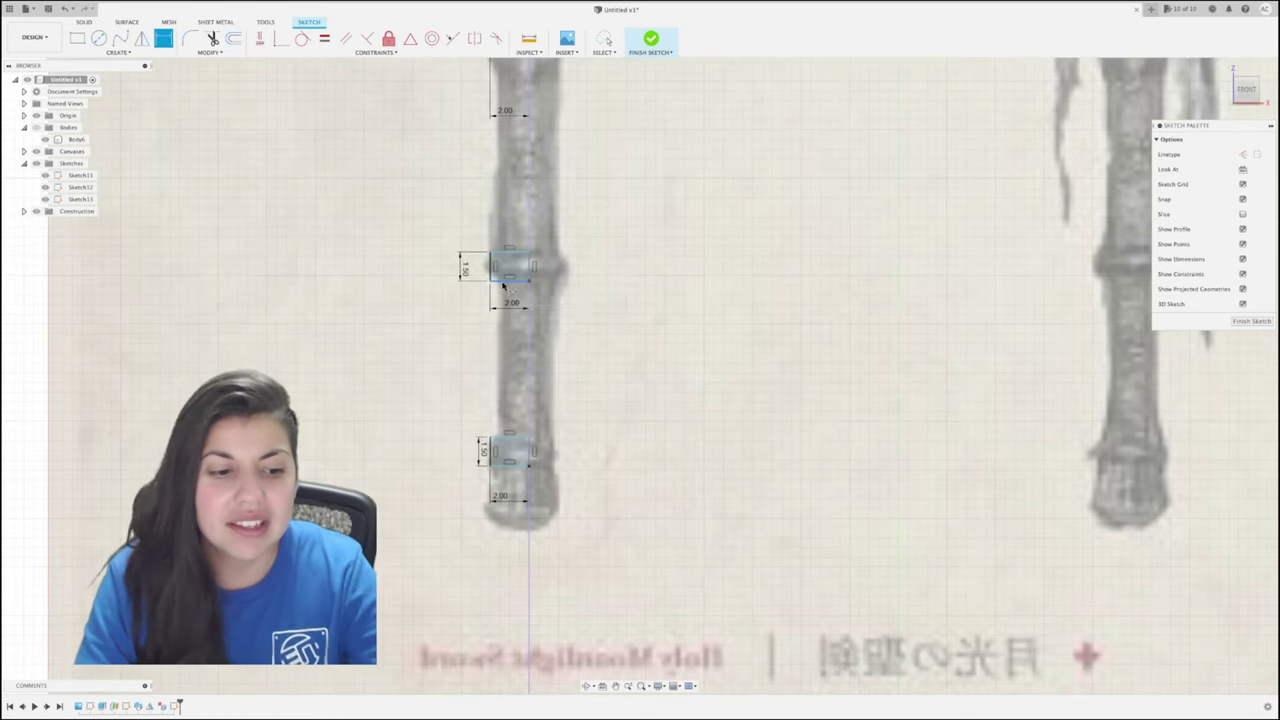
scroll(496, 289, up, 1)
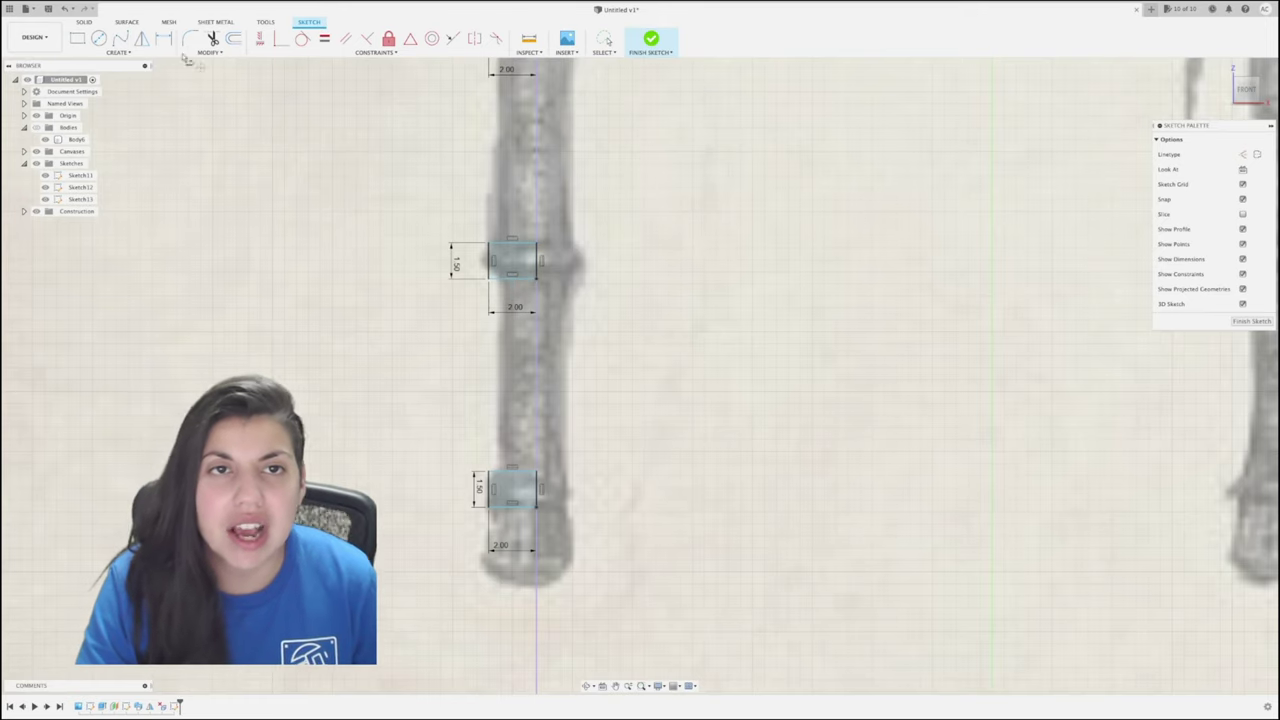
click(118, 52)
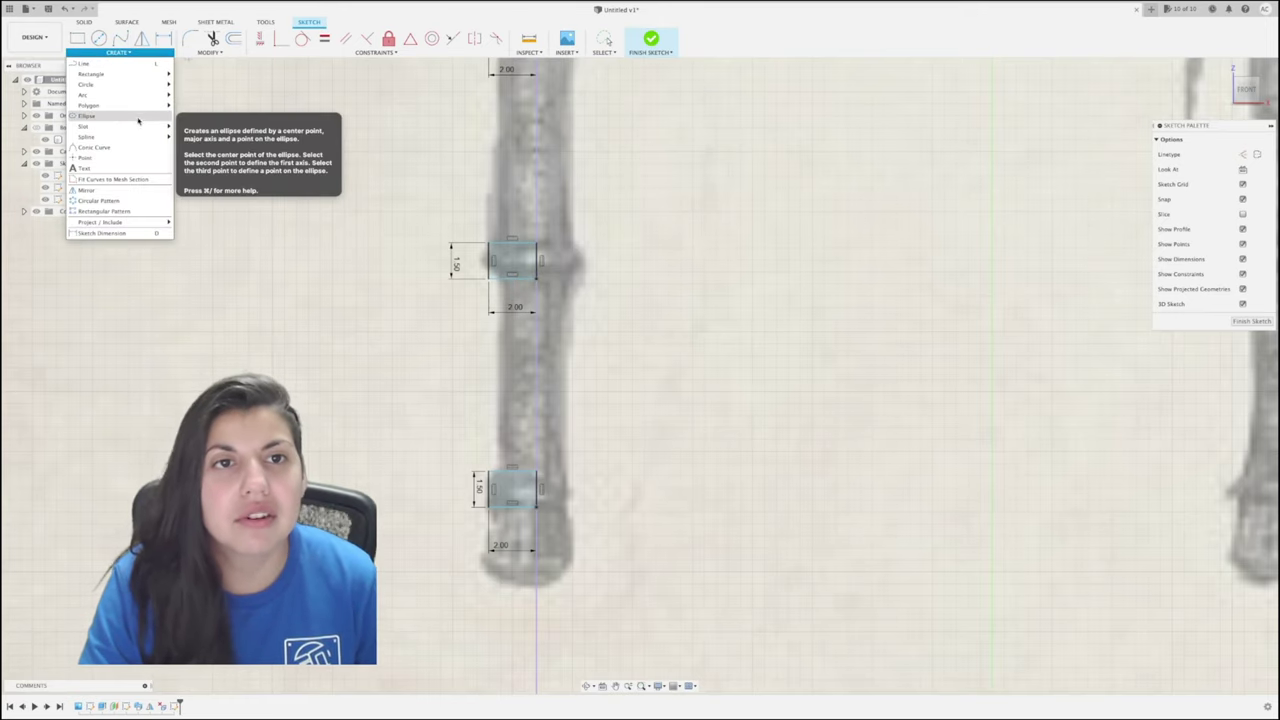
mouse_move(139, 86)
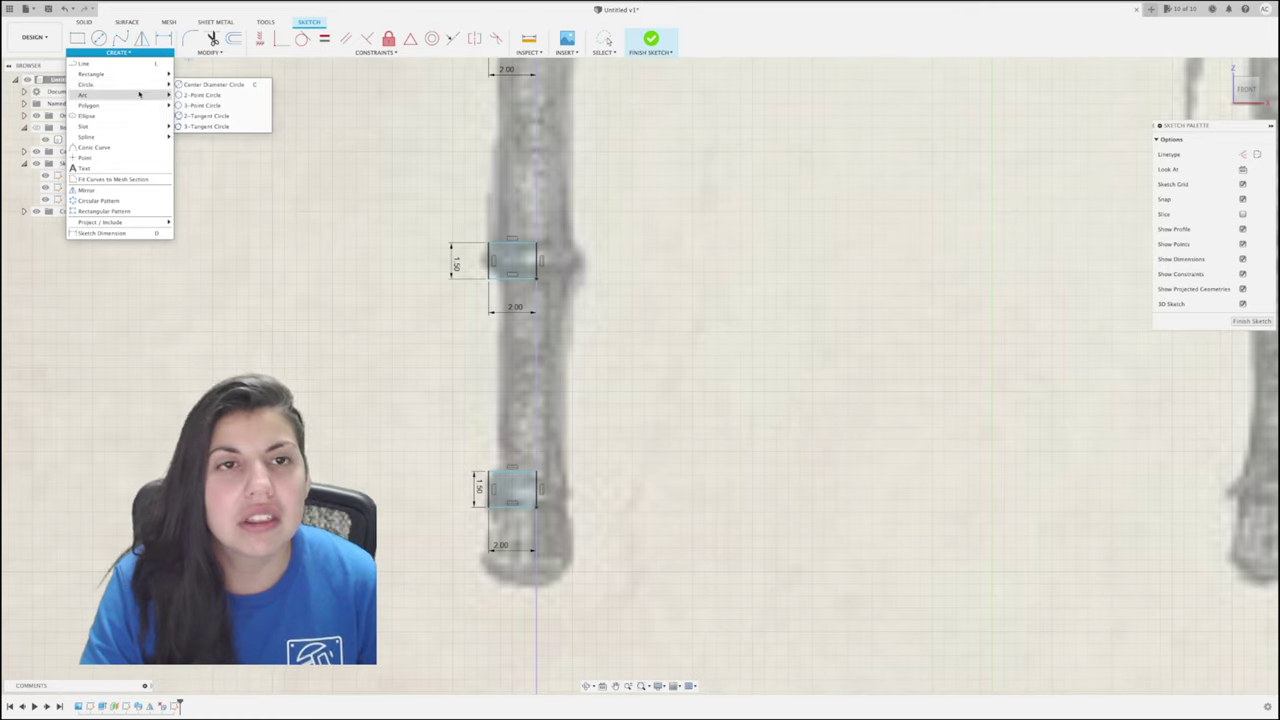
mouse_move(140, 136)
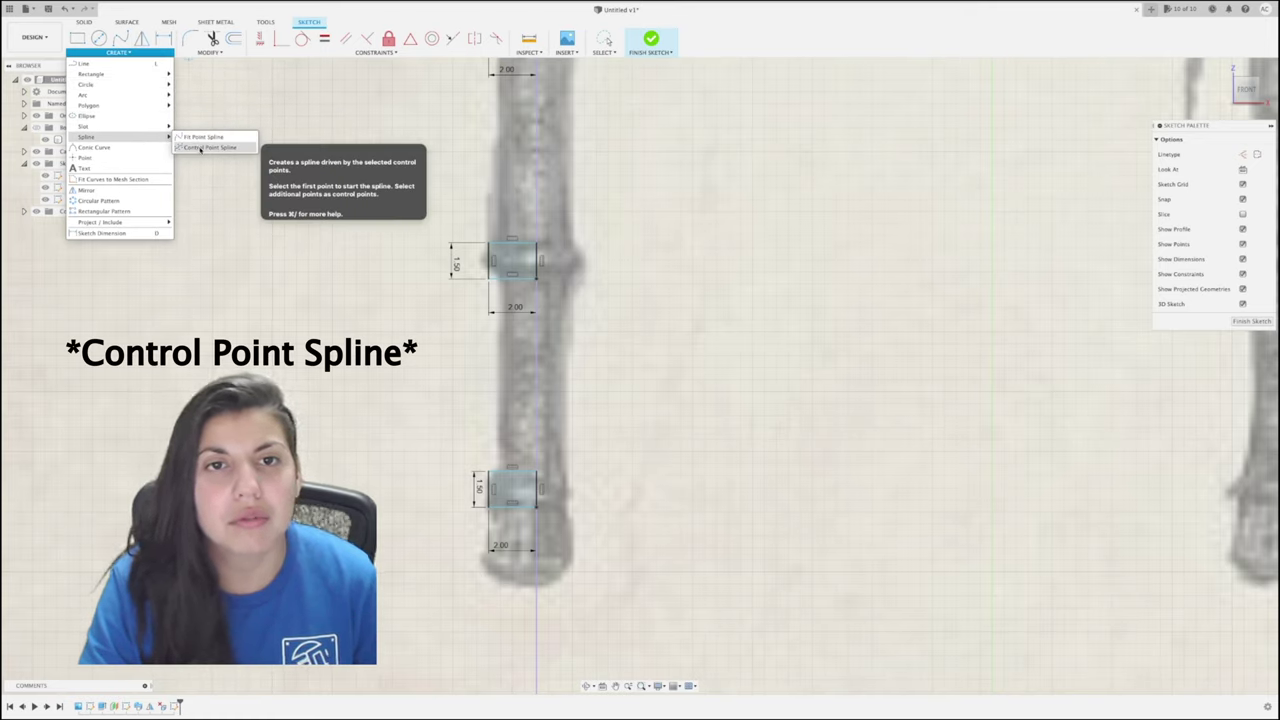
click(205, 147)
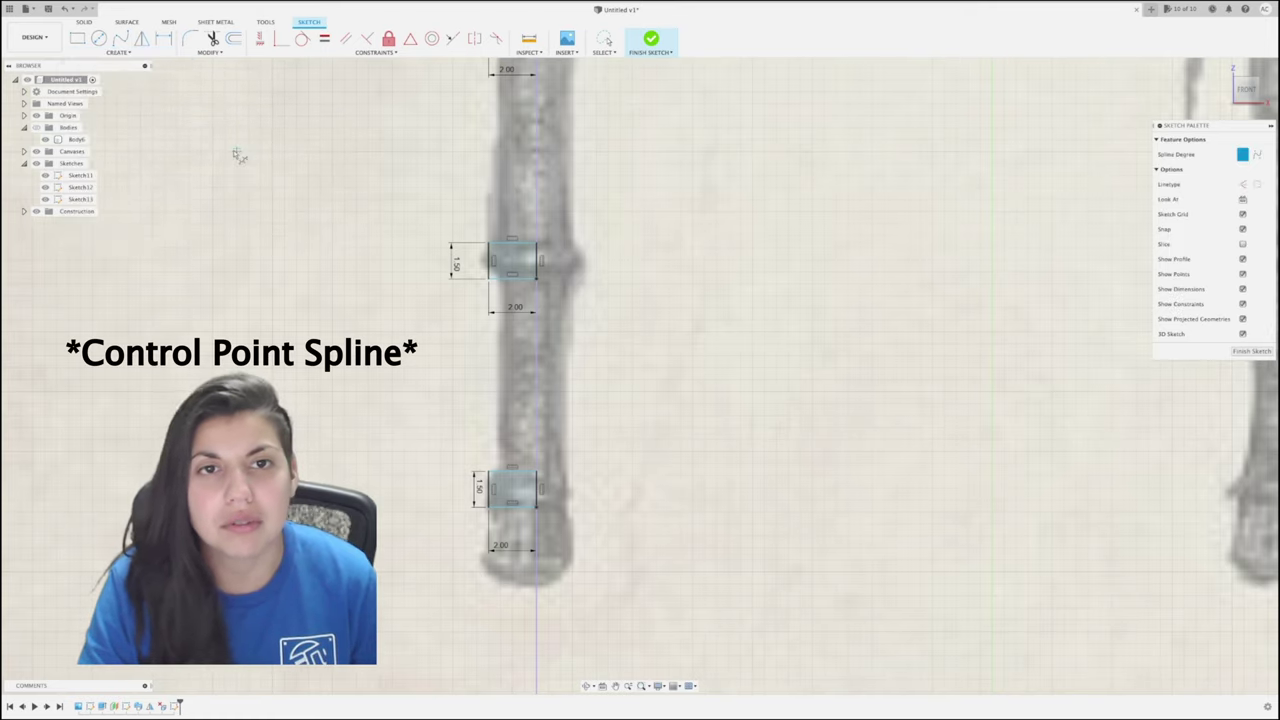
click(500, 278)
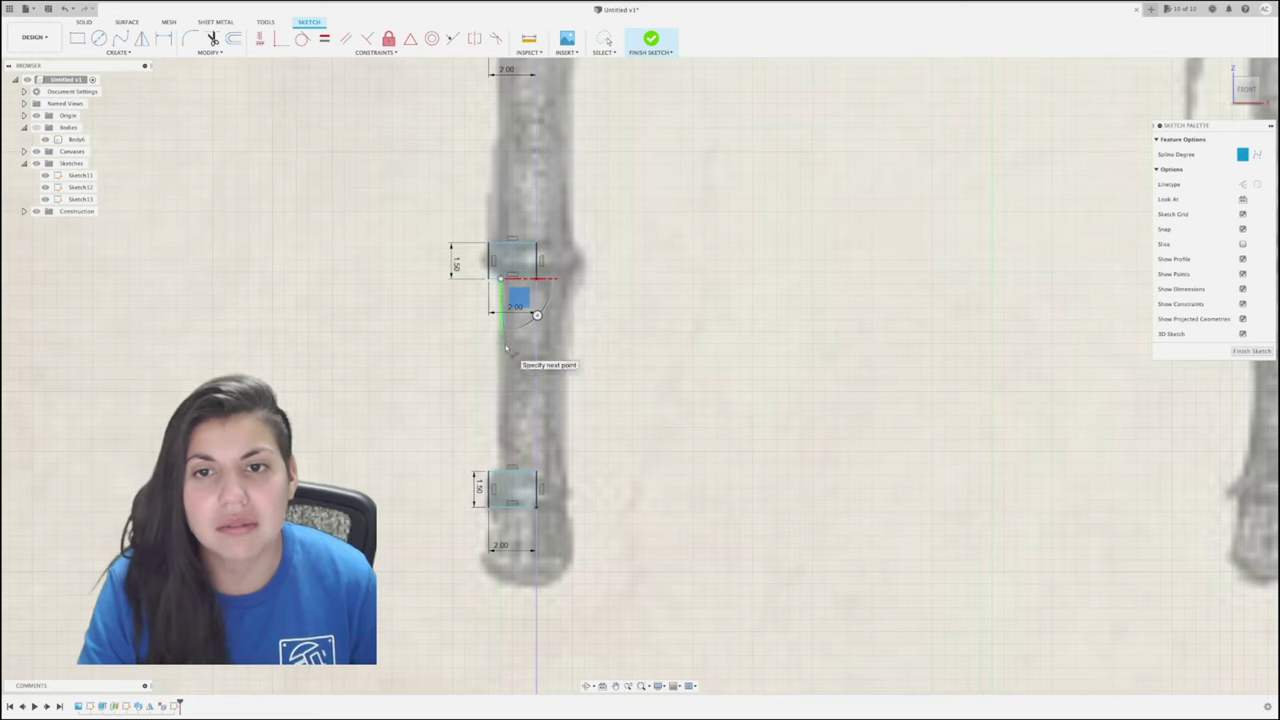
click(505, 345)
click(501, 434)
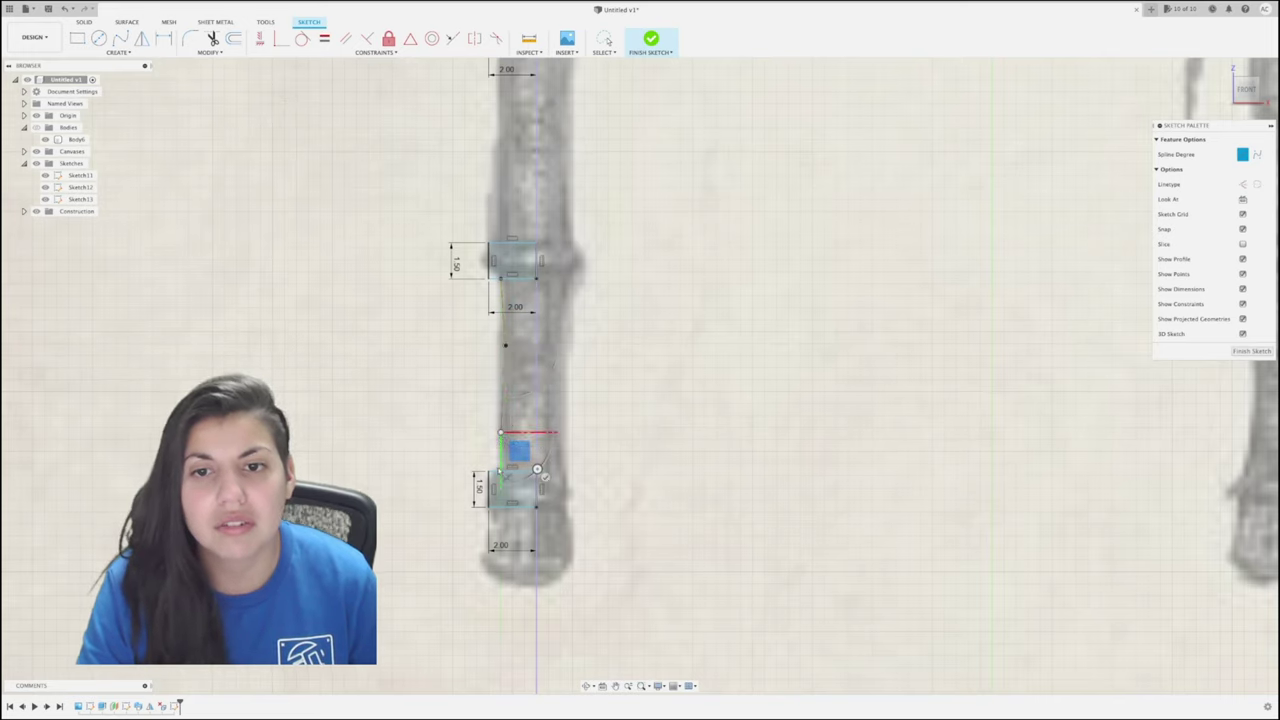
click(500, 471)
scroll(490, 386, up, 1)
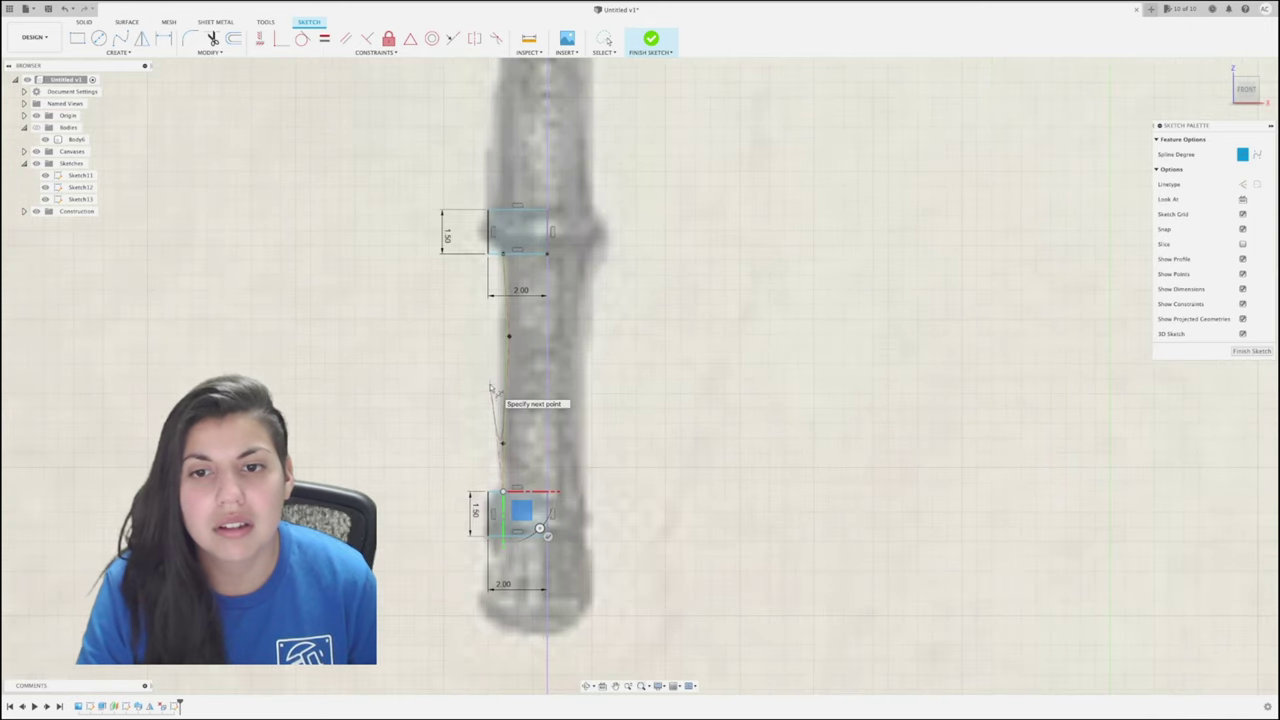
scroll(490, 388, up, 2)
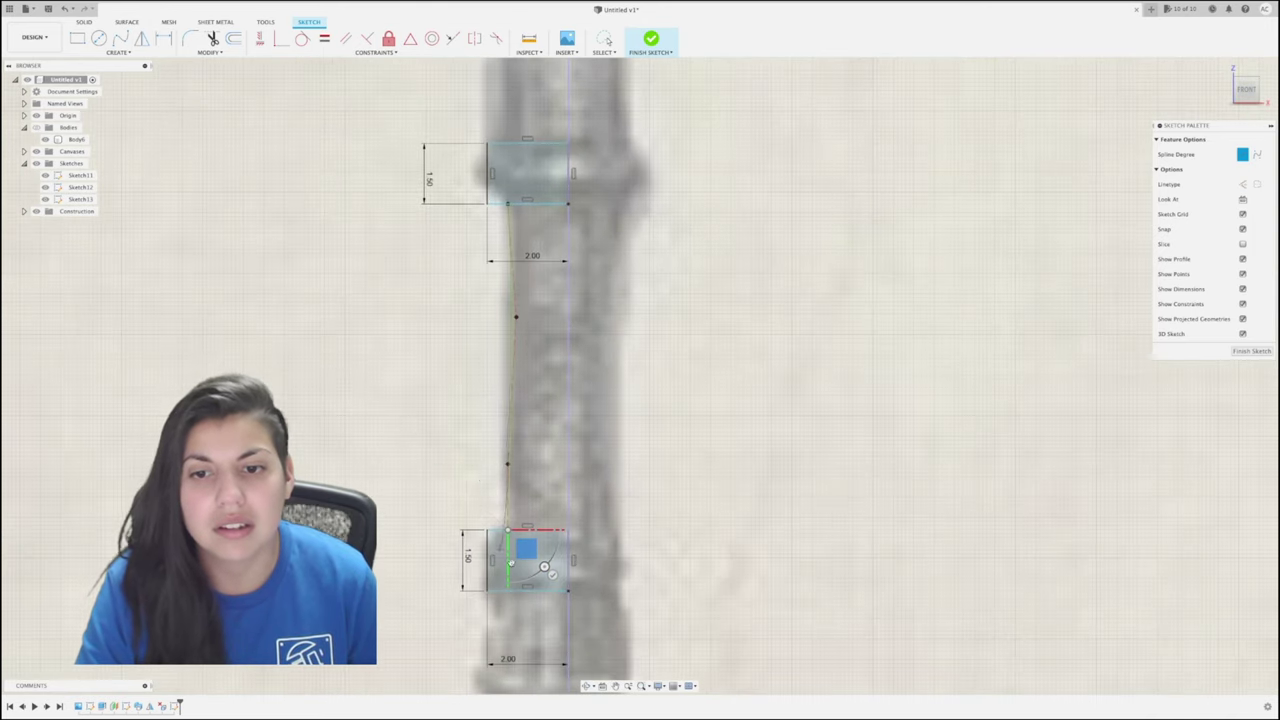
click(552, 575)
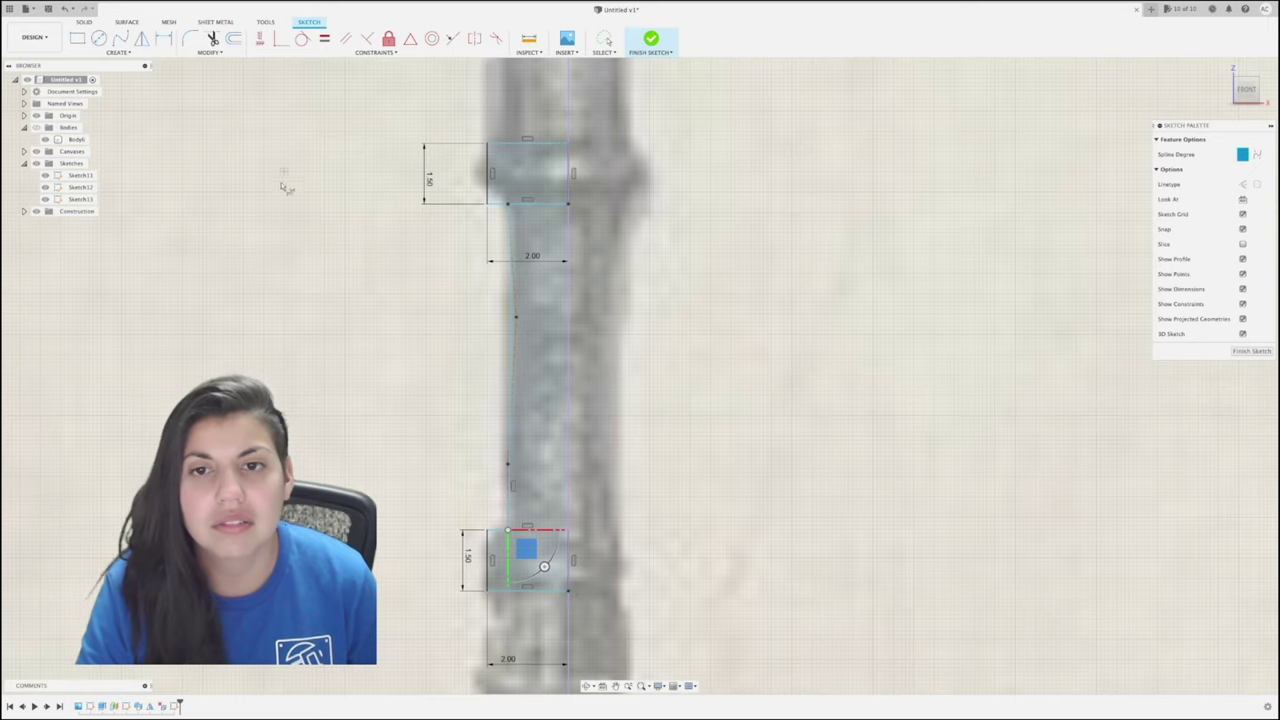
Adjust the spline's two intermediate control points so the lower grip profile follows the inward curve of the reference.
click(604, 52)
click(604, 40)
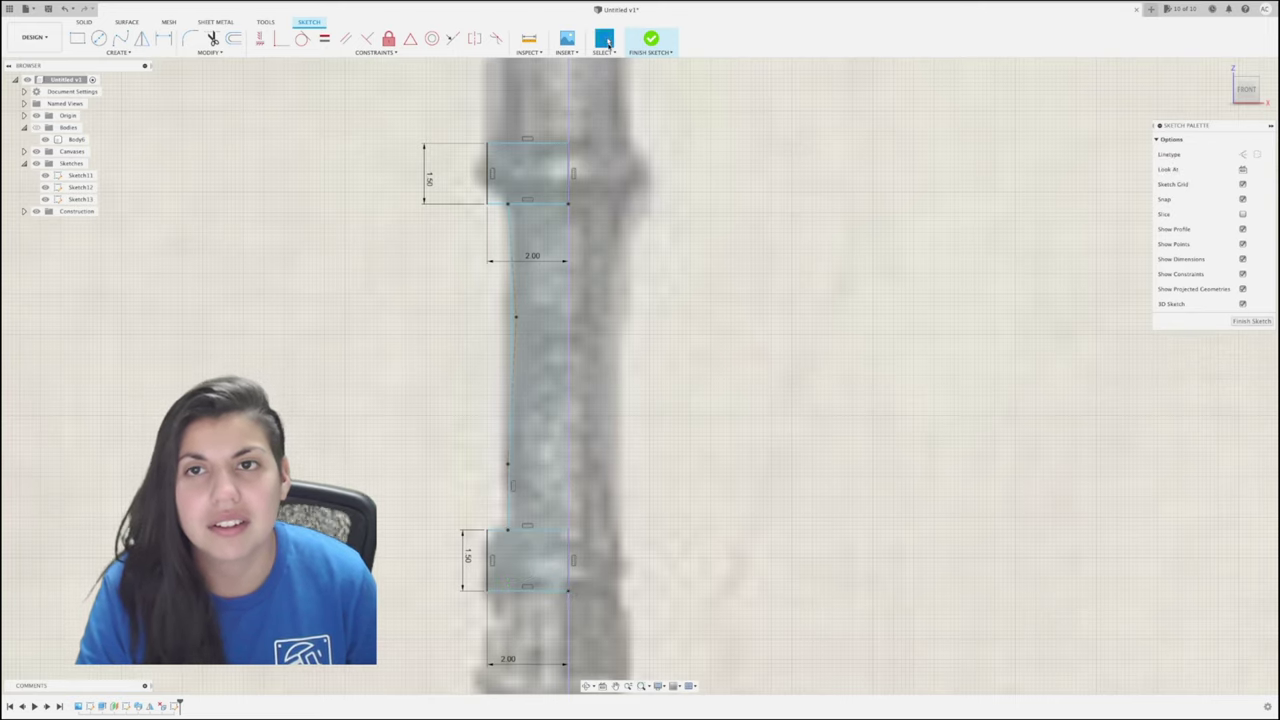
scroll(486, 359, up, 2)
drag(528, 302, 540, 297)
drag(516, 503, 517, 506)
scroll(534, 458, down, 3)
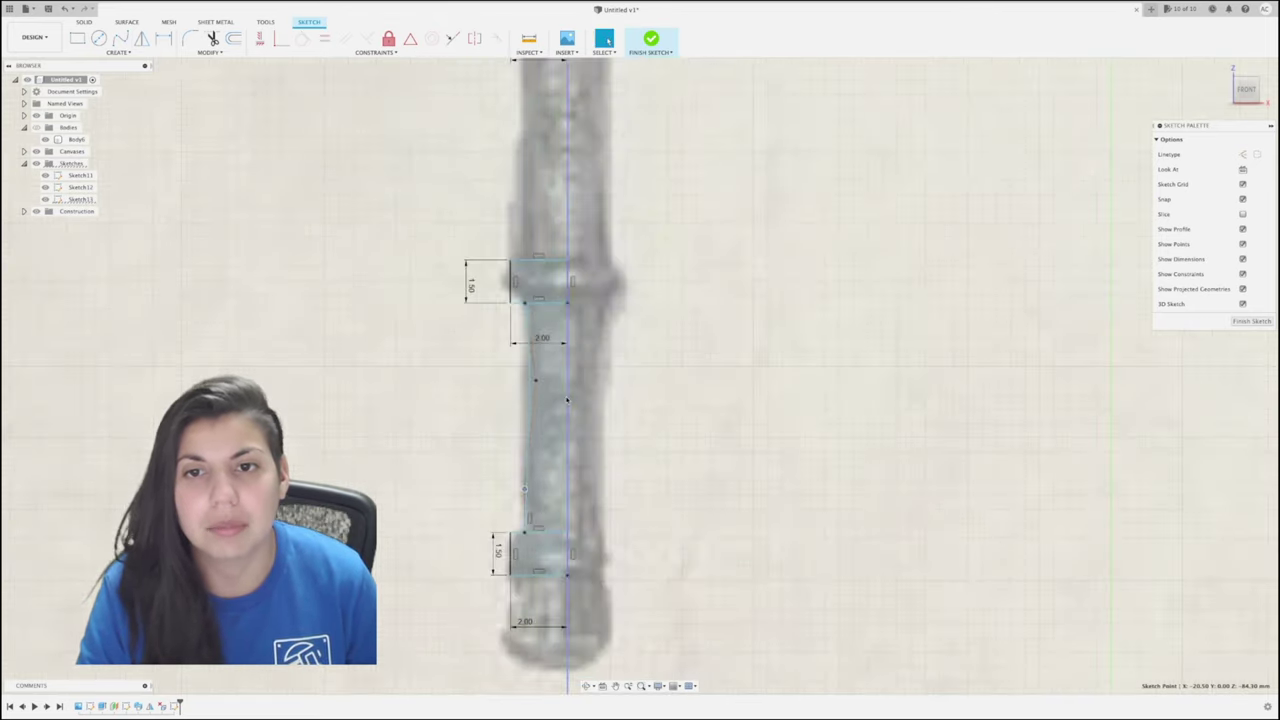
Draw a vertical line along the grip's outer edge from the middle ring's upper edge to the rectangle just below the blade's base line.
middle_drag(567, 400, 569, 578)
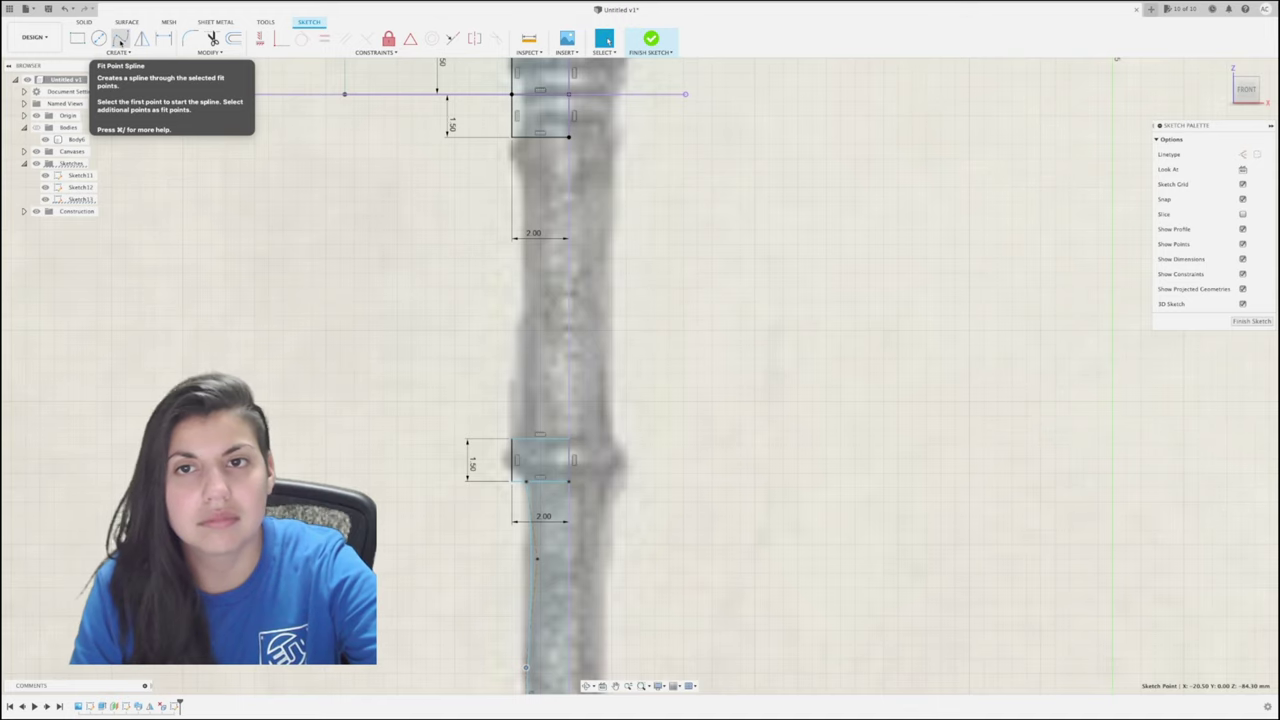
click(120, 40)
click(525, 482)
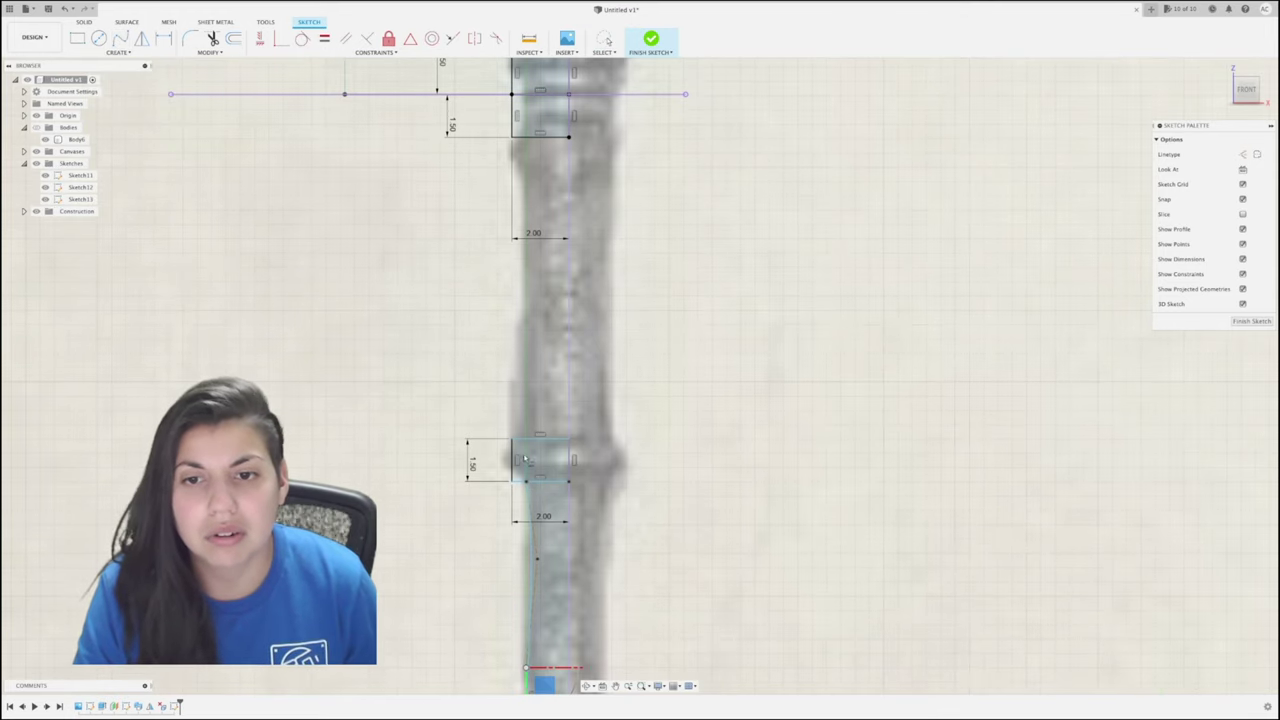
click(526, 439)
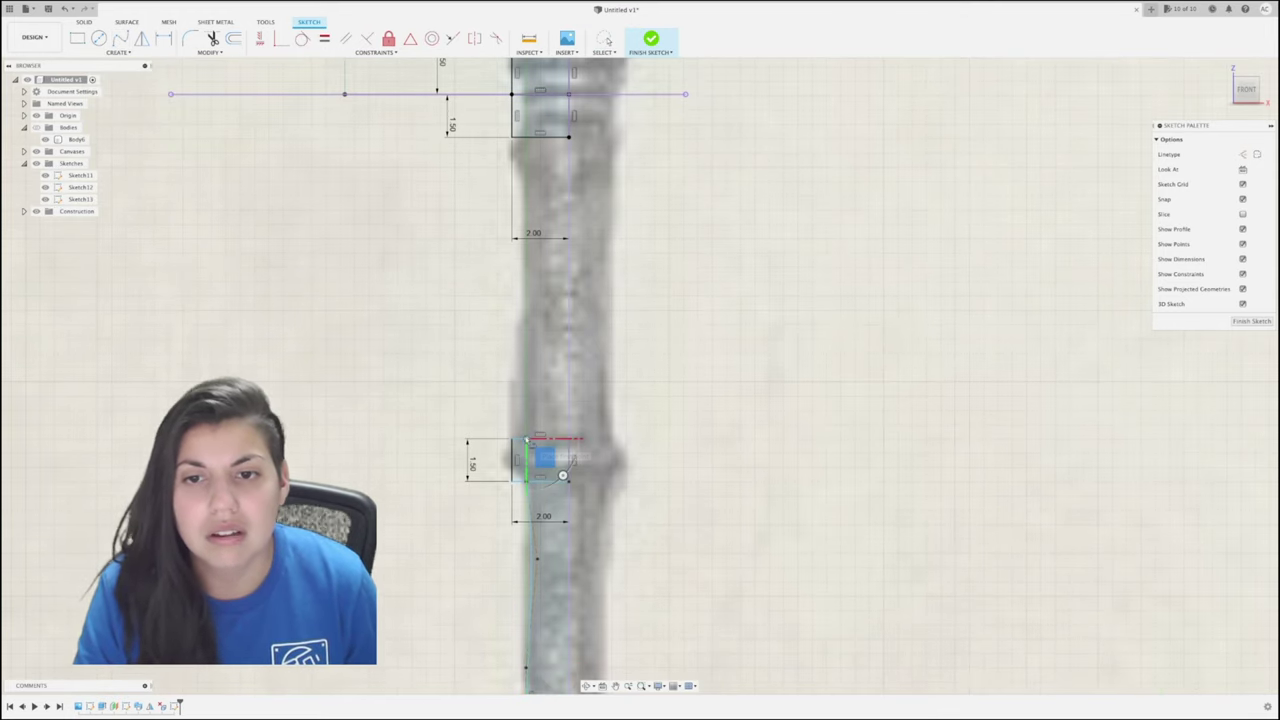
click(527, 138)
middle_drag(561, 172, 586, 408)
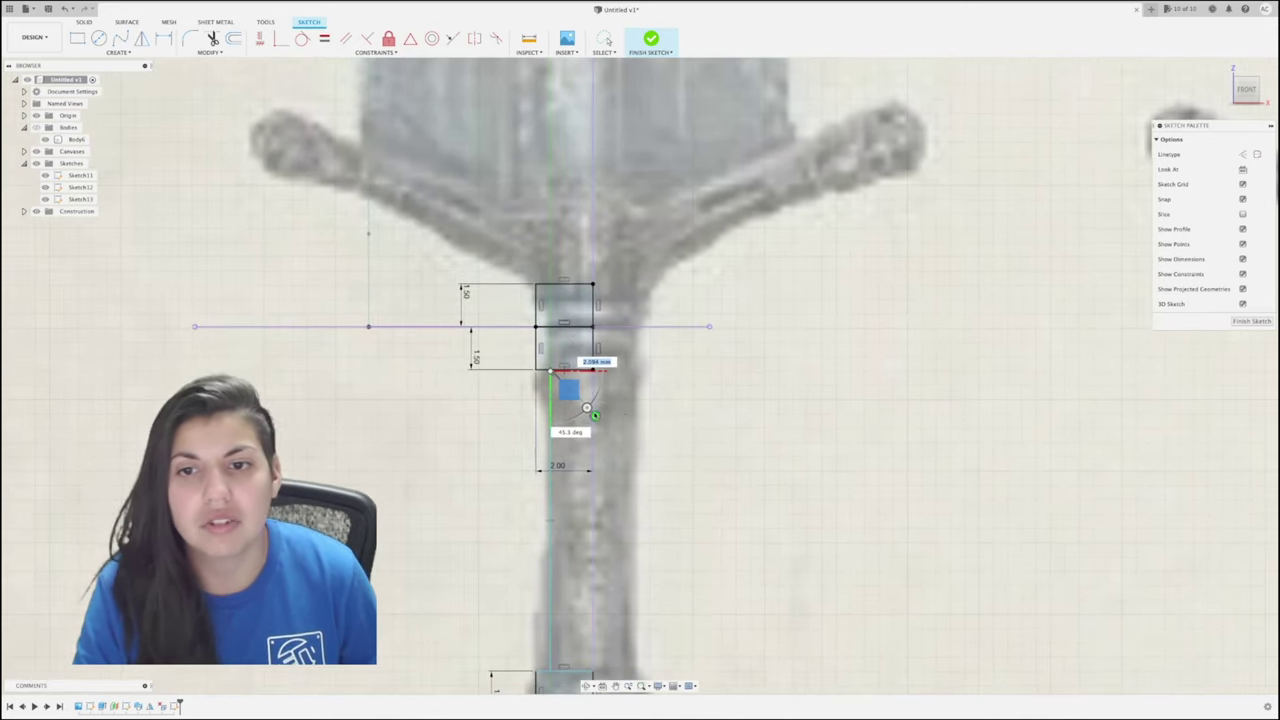
Outline the pommel with a slanted line from the lowest ring's underside and a base line to the centreline, lowered to about 2.3 mm long.
middle_drag(594, 497, 536, 197)
middle_drag(586, 563, 573, 307)
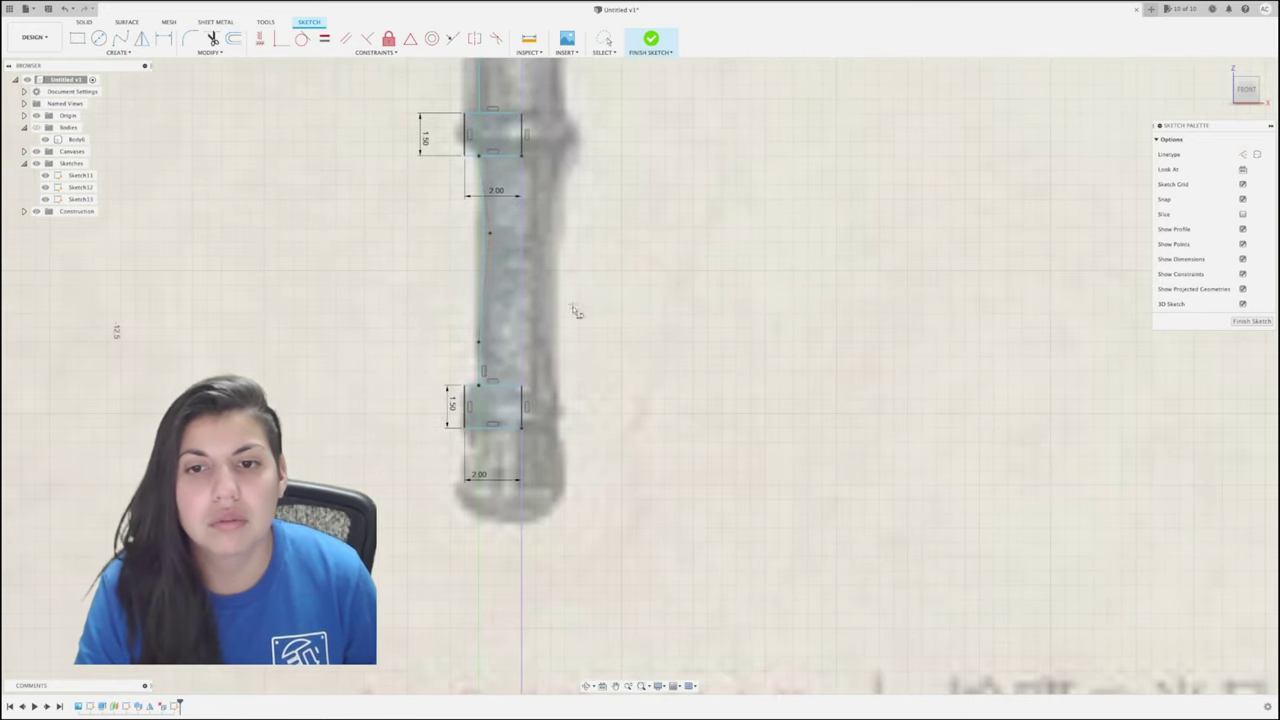
scroll(476, 443, up, 3)
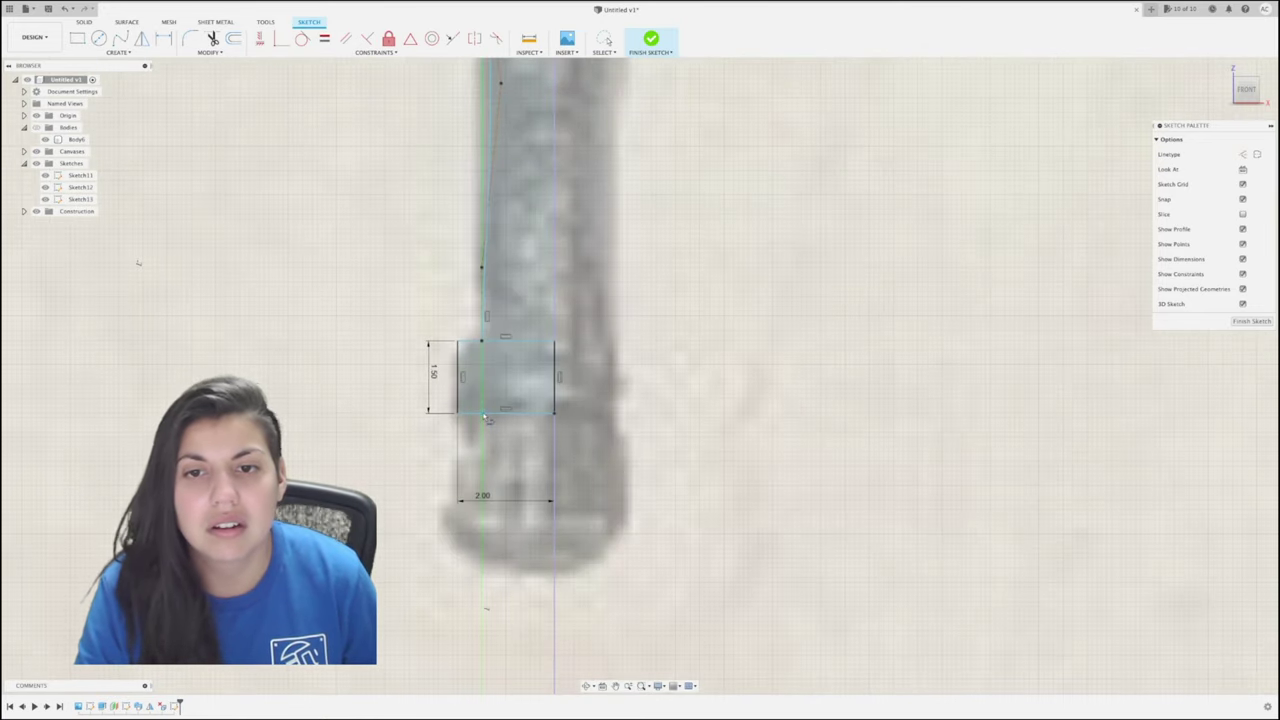
click(484, 414)
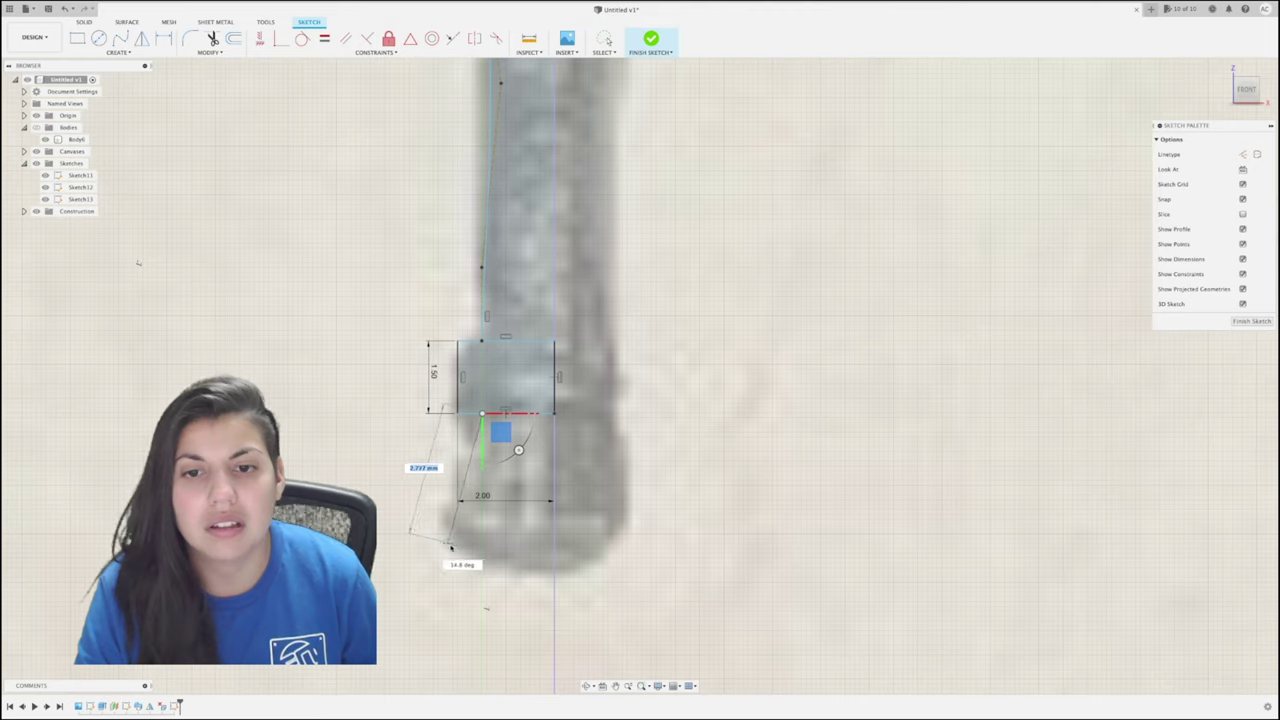
click(448, 548)
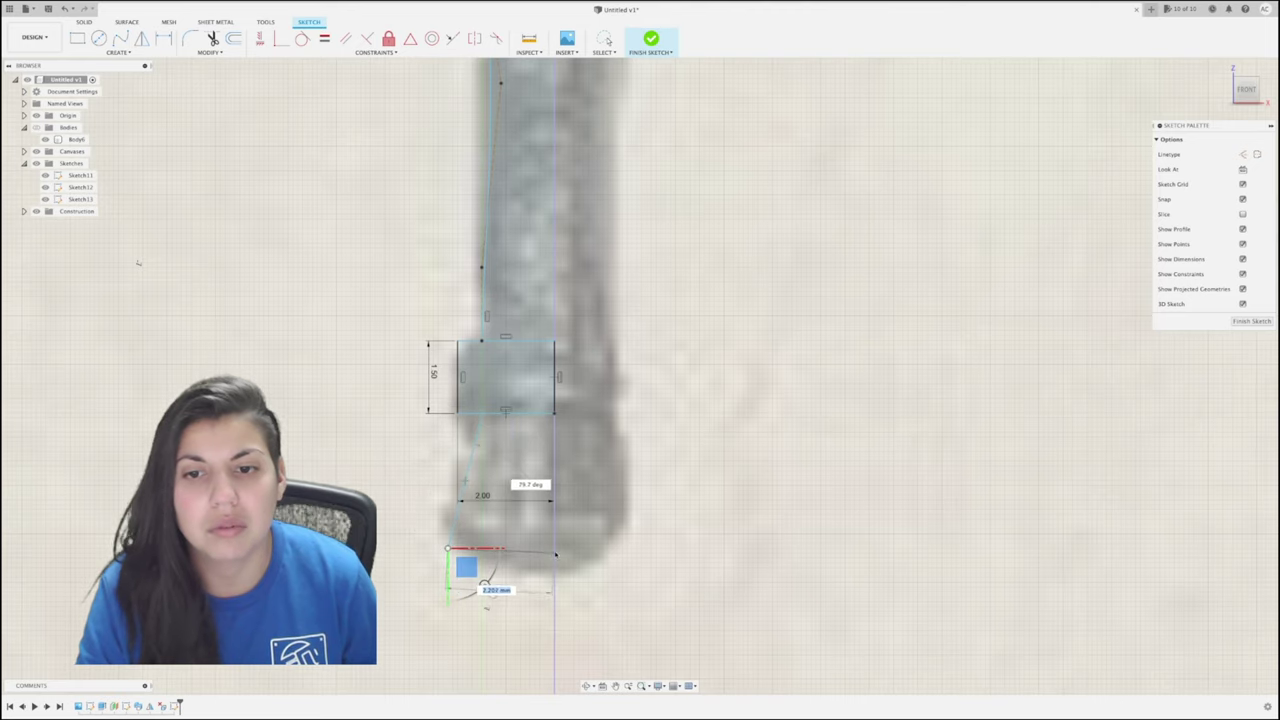
click(555, 548)
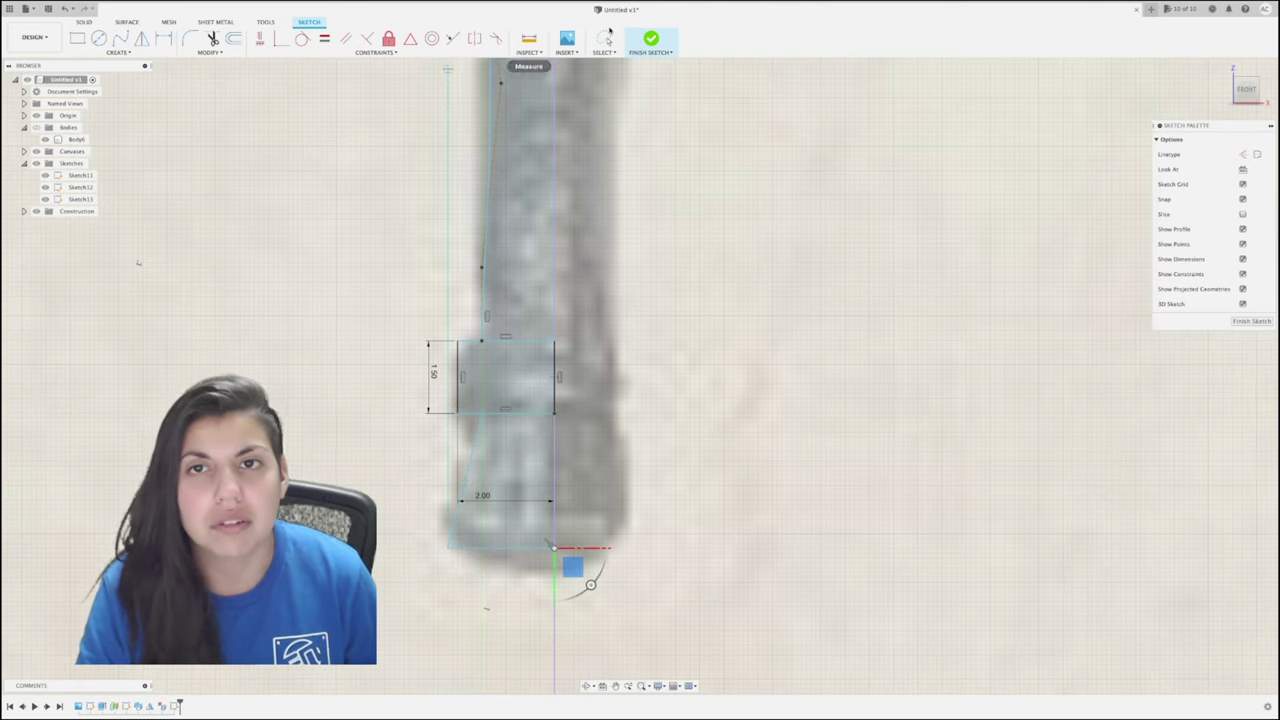
click(604, 38)
drag(495, 549, 495, 567)
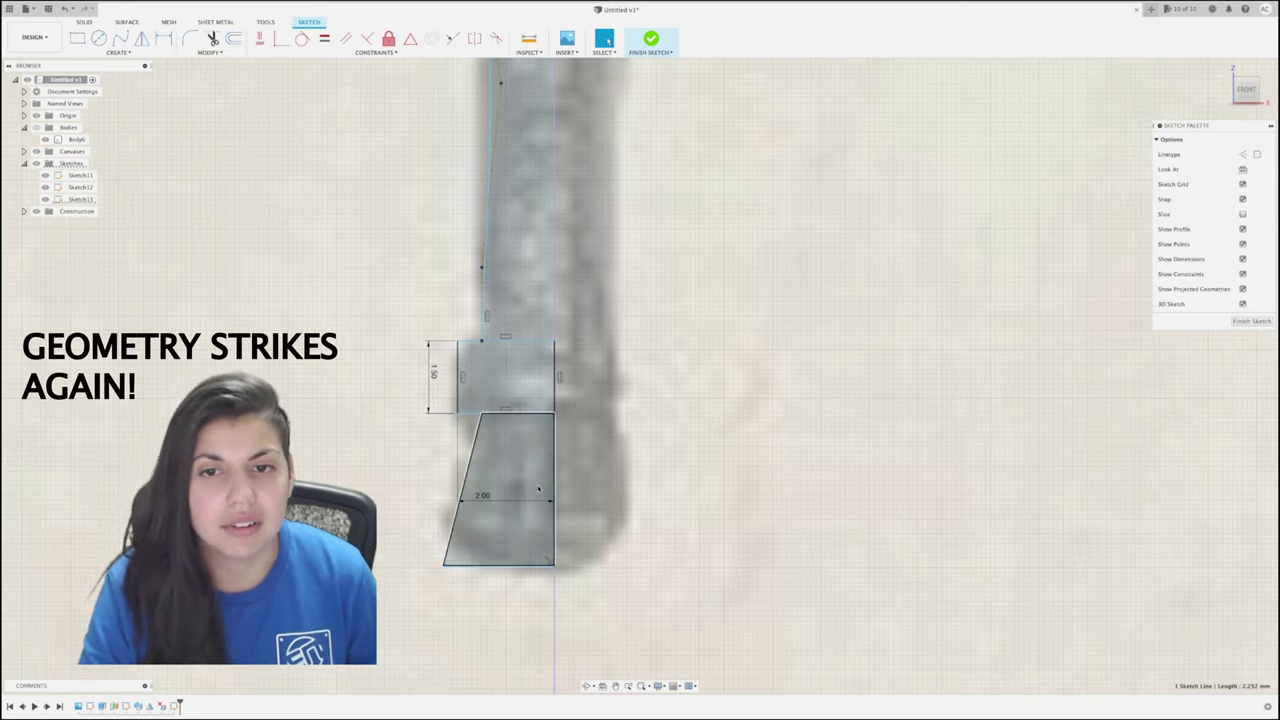
Draw a rectangle about 2.4 mm wide and 0.7 mm high from the centreline across the pommel's lower part, and finish the sketch.
click(75, 41)
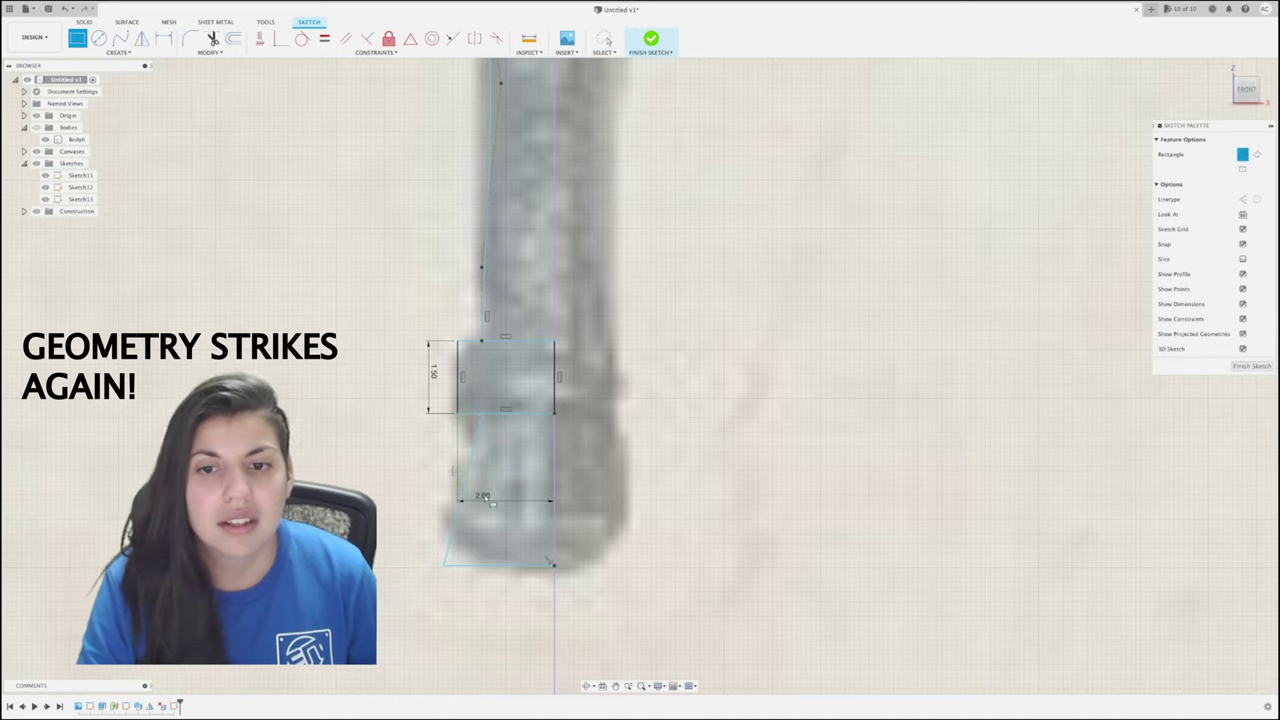
click(554, 512)
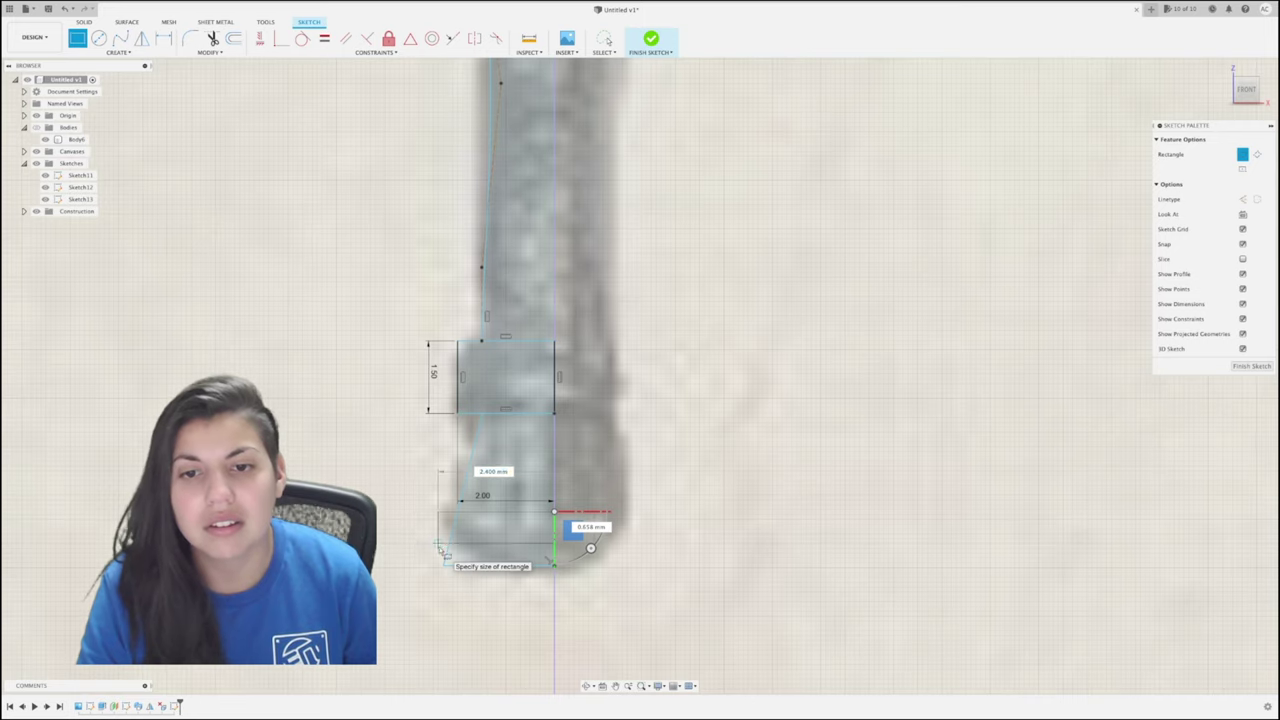
click(438, 543)
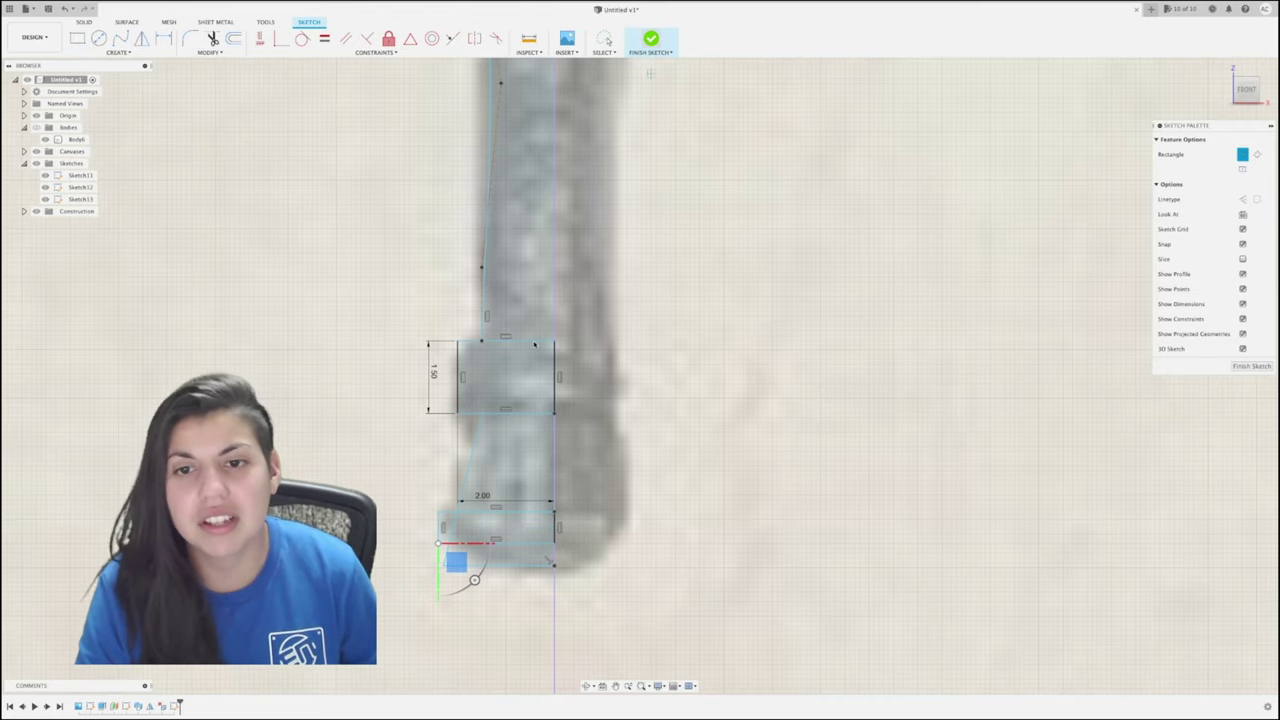
click(651, 40)
Reopen the hilt's half-profile sketch for editing.
scroll(660, 106, down, 5)
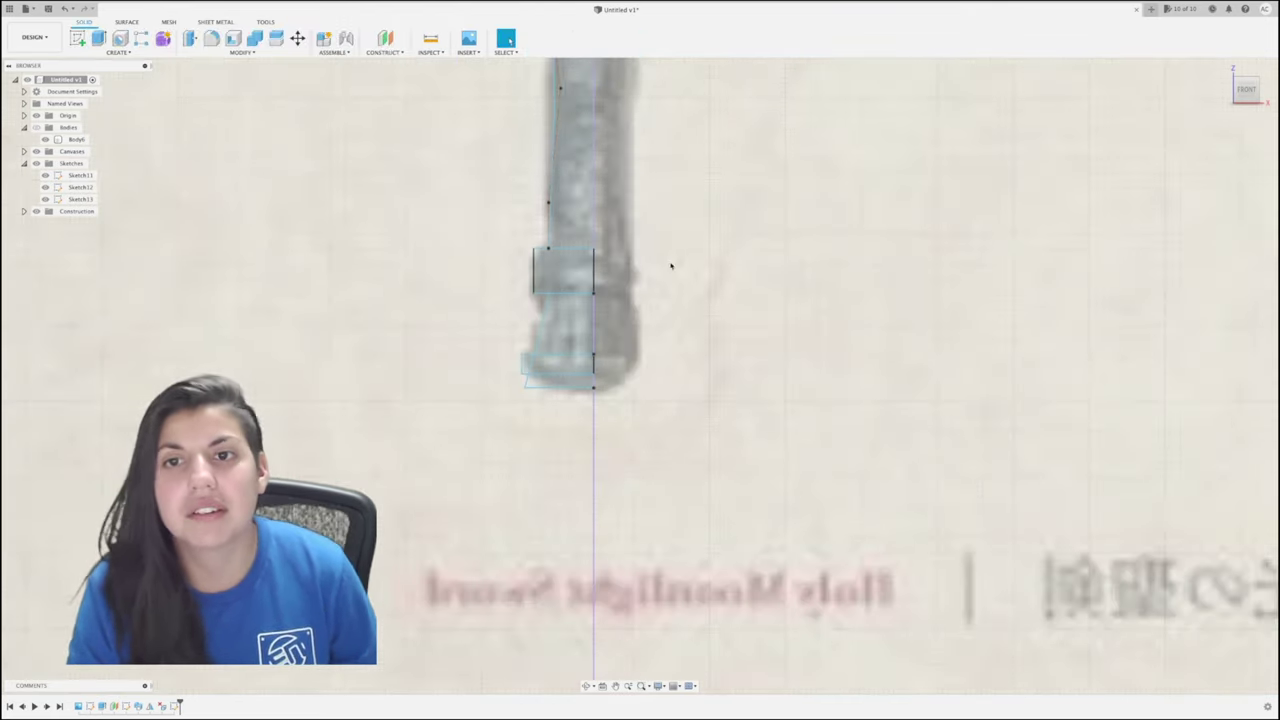
middle_drag(670, 323, 668, 339)
scroll(667, 340, down, 4)
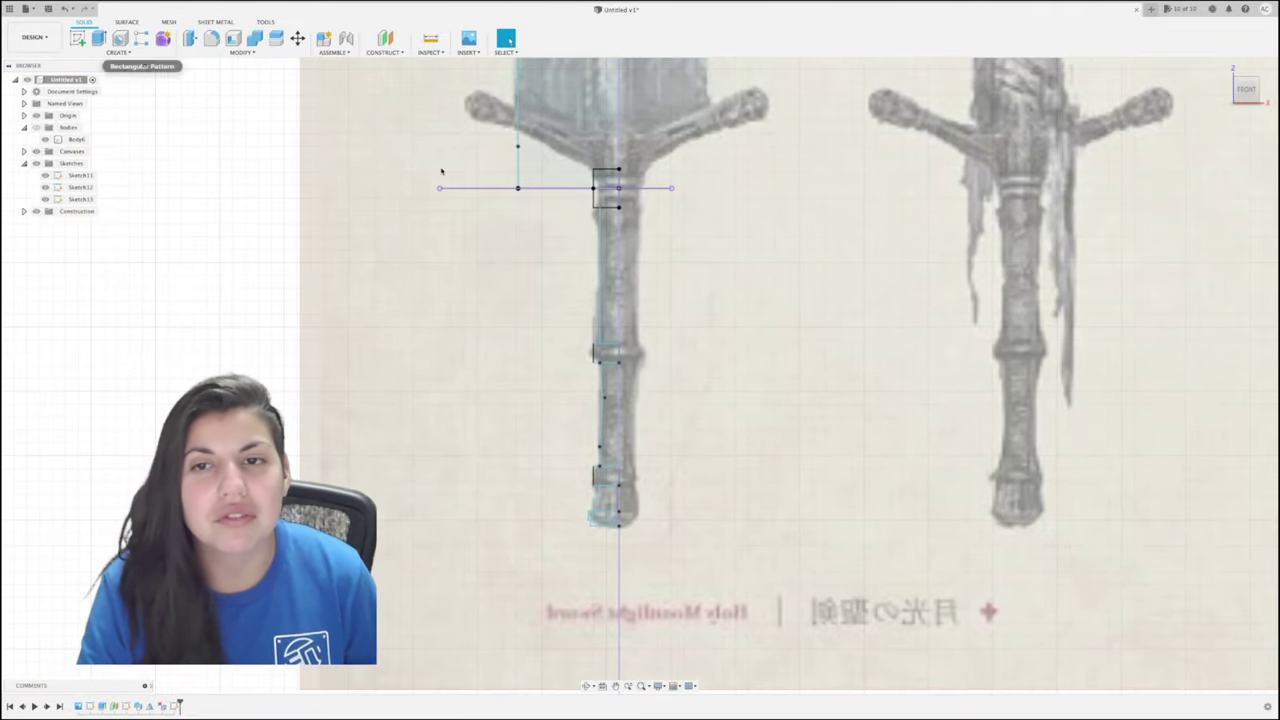
scroll(630, 256, up, 4)
scroll(612, 272, up, 1)
right_click(176, 706)
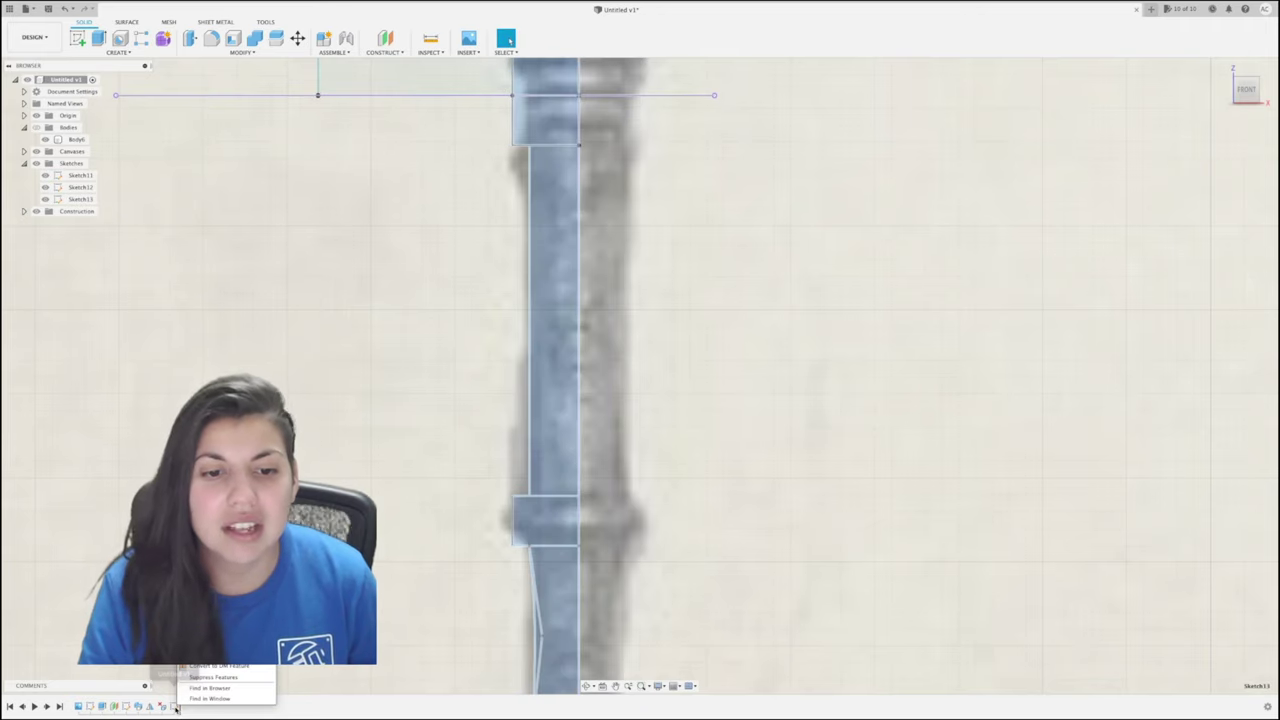
click(215, 610)
scroll(548, 397, up, 1)
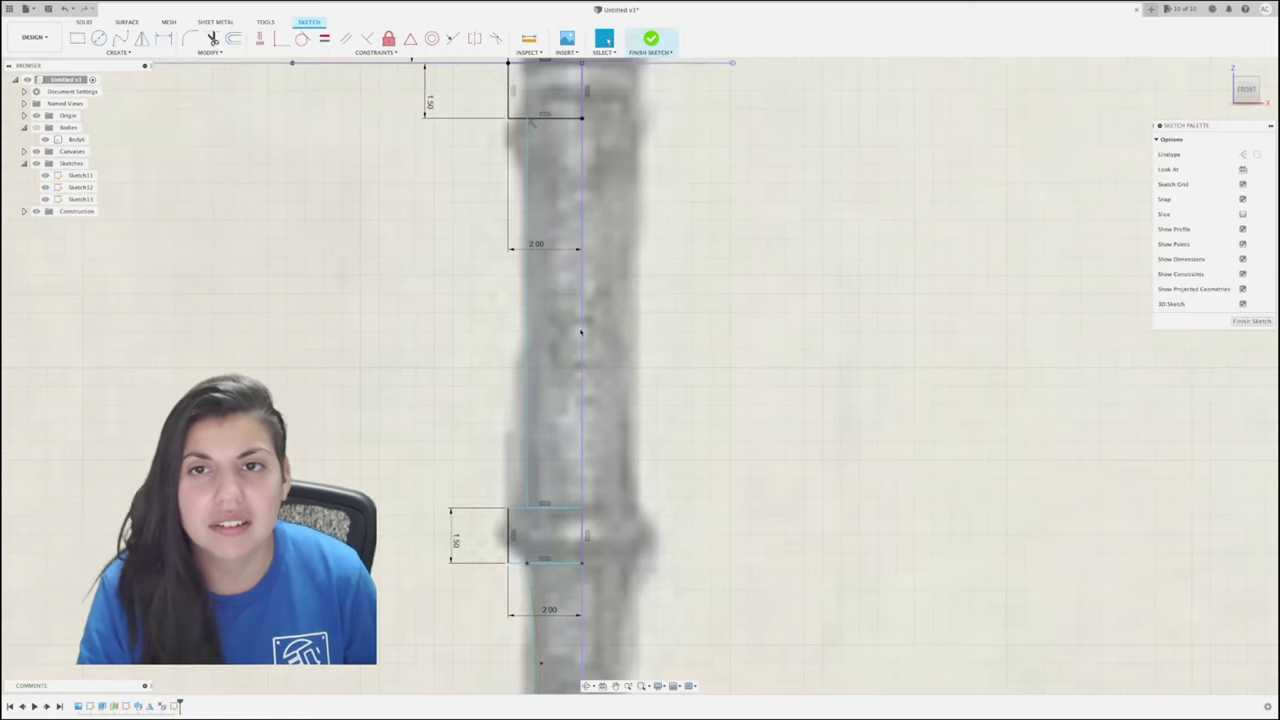
Dimension the width of the rectangle across the pommel's lower part at 2.4 mm.
mouse_move(580, 331)
middle_down()
mouse_move(548, 597)
mouse_move(605, 145)
middle_up()
click(492, 486)
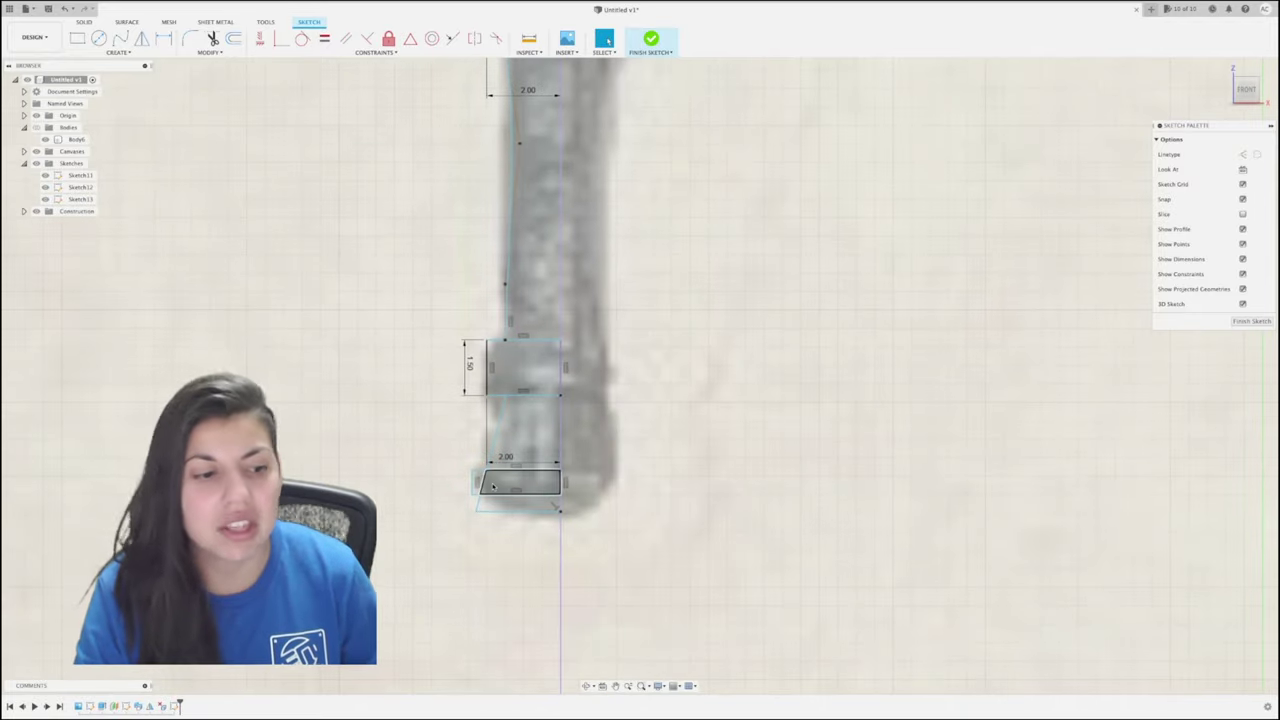
key(d)
click(498, 500)
click(506, 571)
text(1)
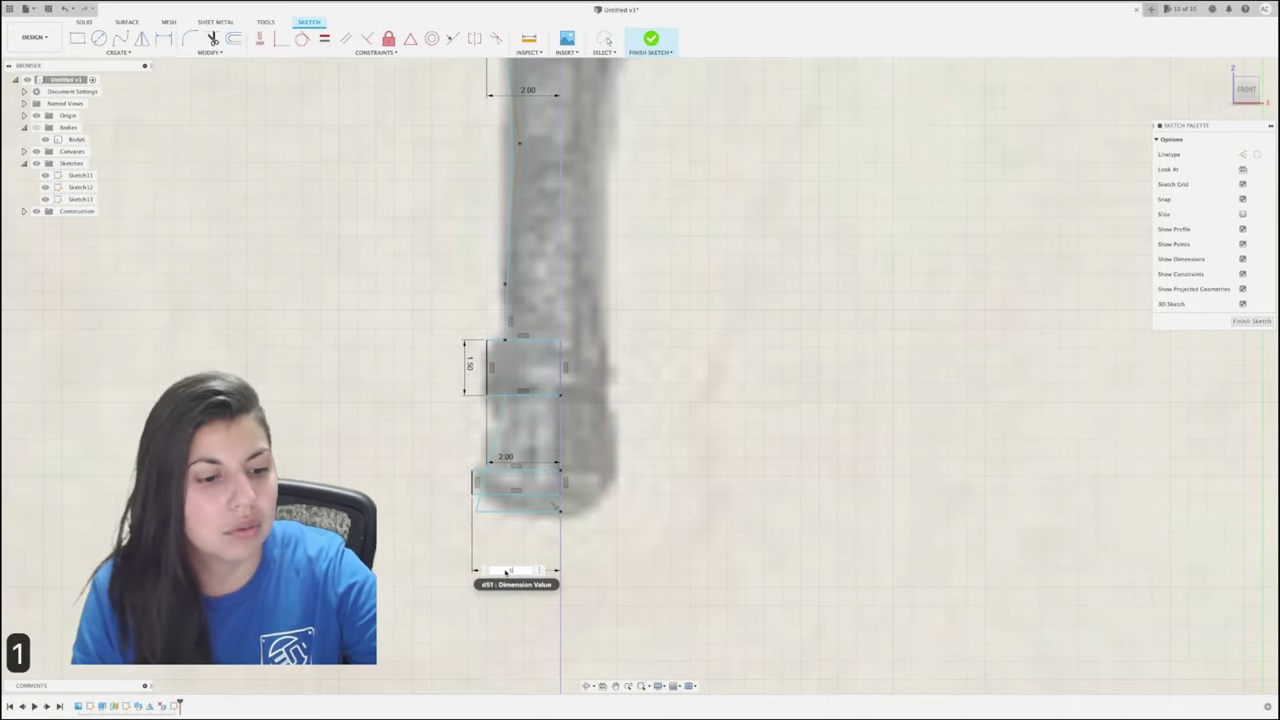
key(BackSpace)
text(2.4)
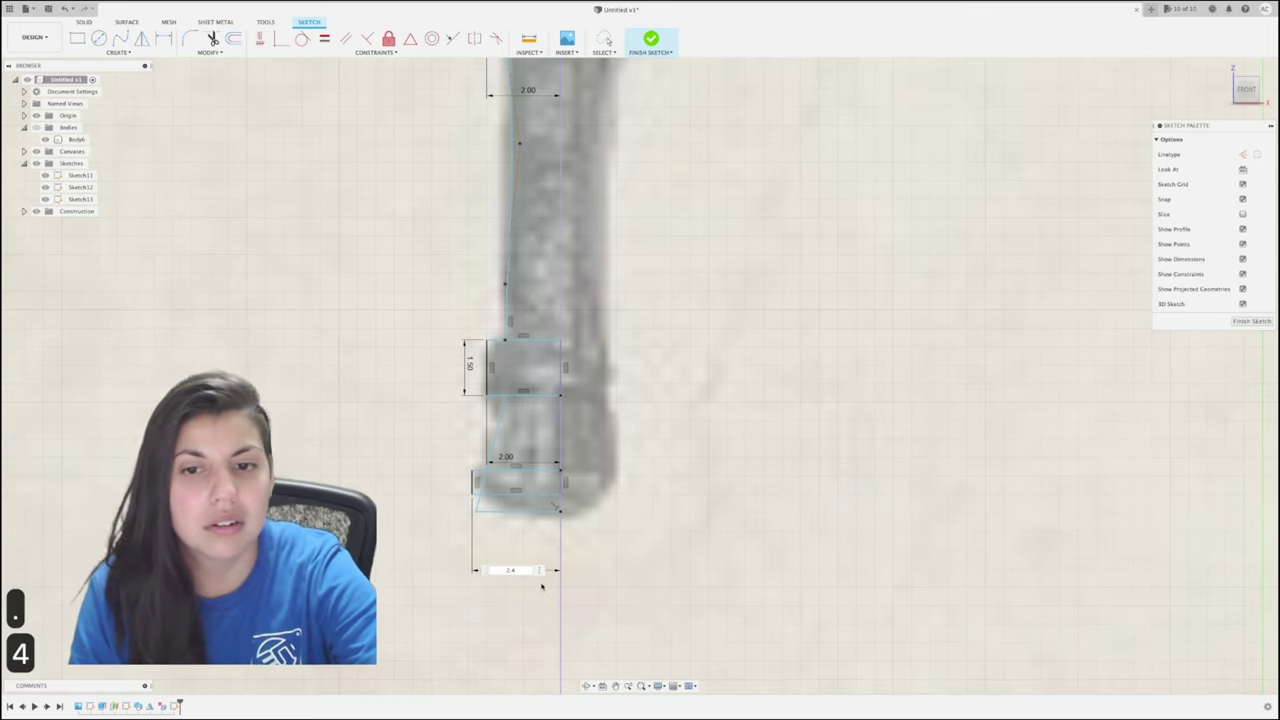
key(Return)
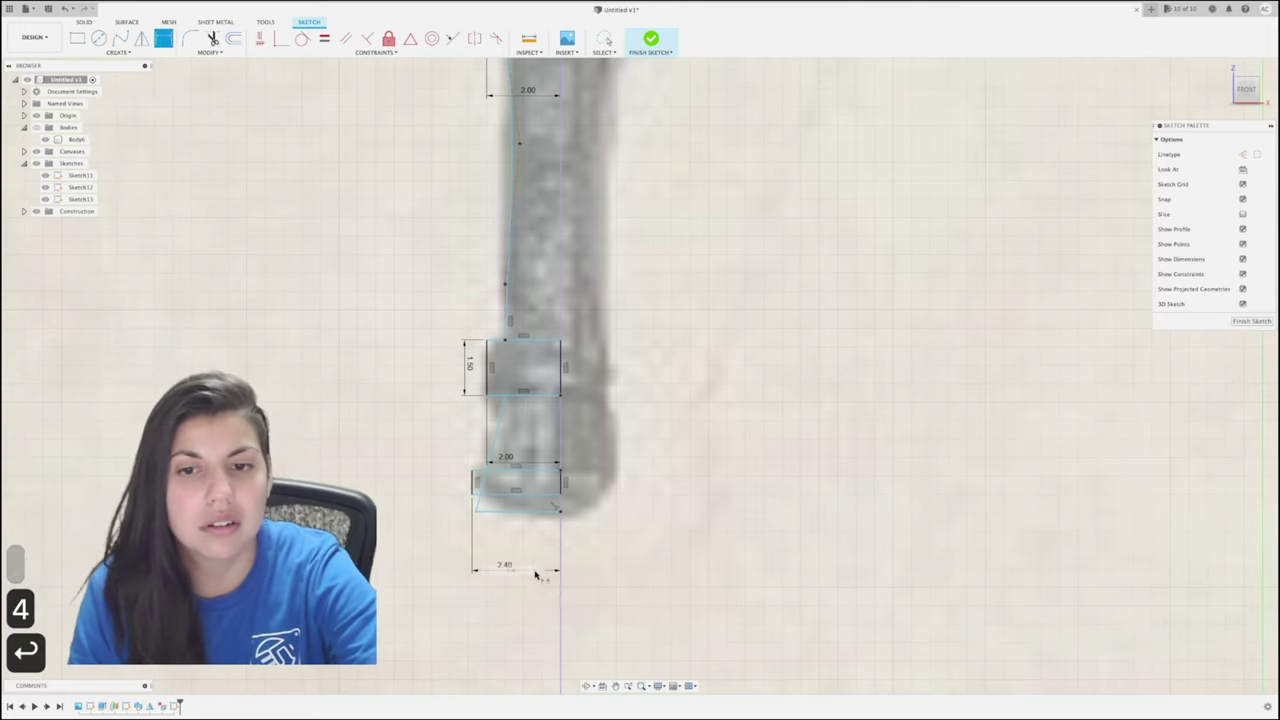
Dimension the height of the pommel rectangle at 0.65 mm.
key(d)
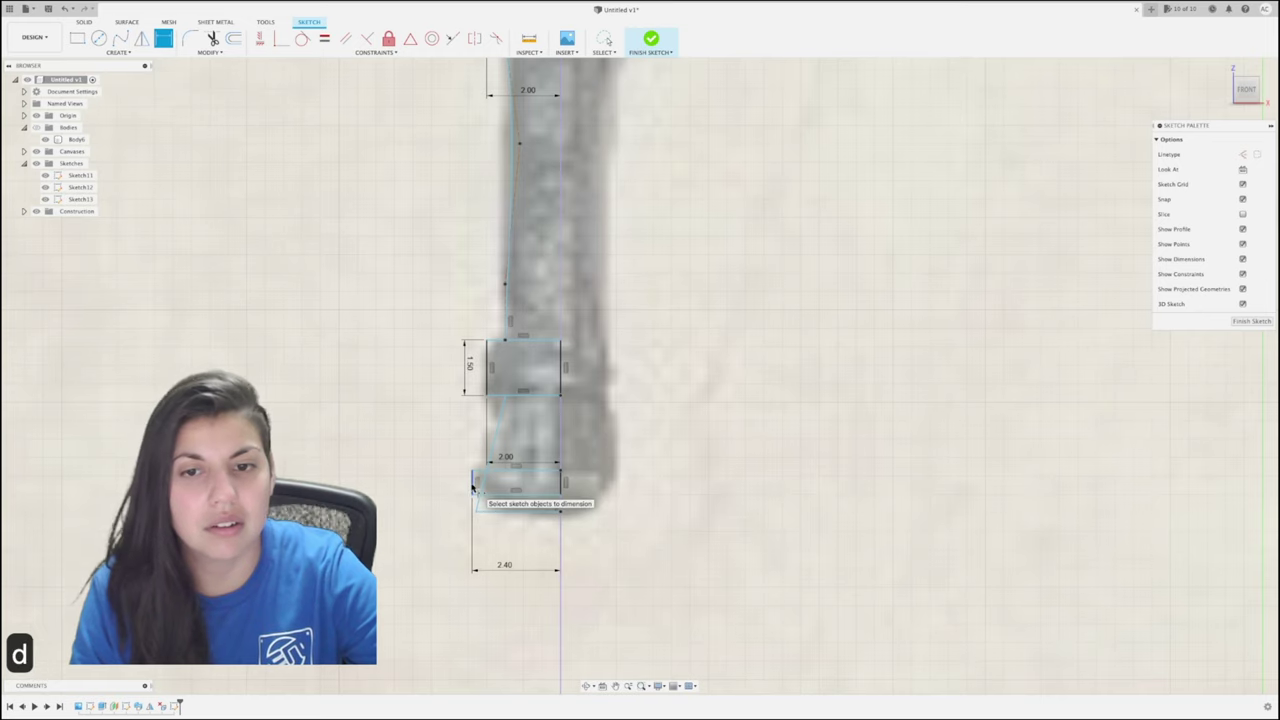
click(473, 484)
click(403, 481)
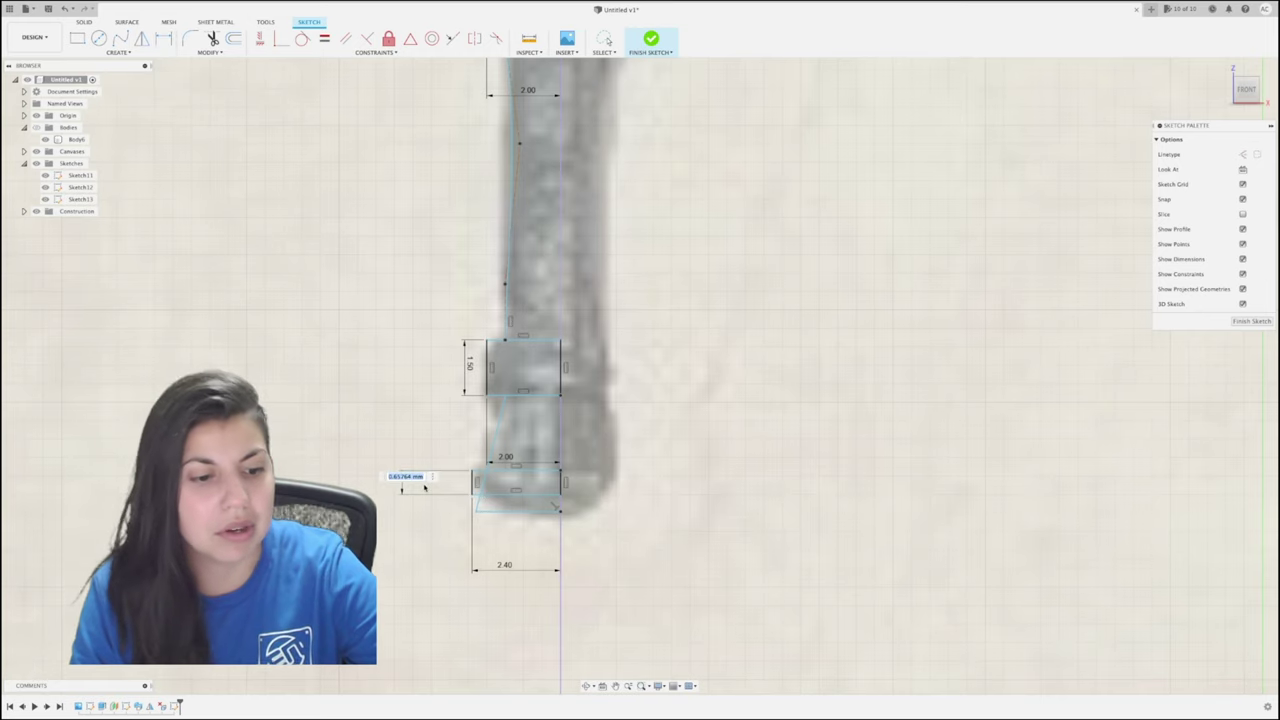
text(.6)
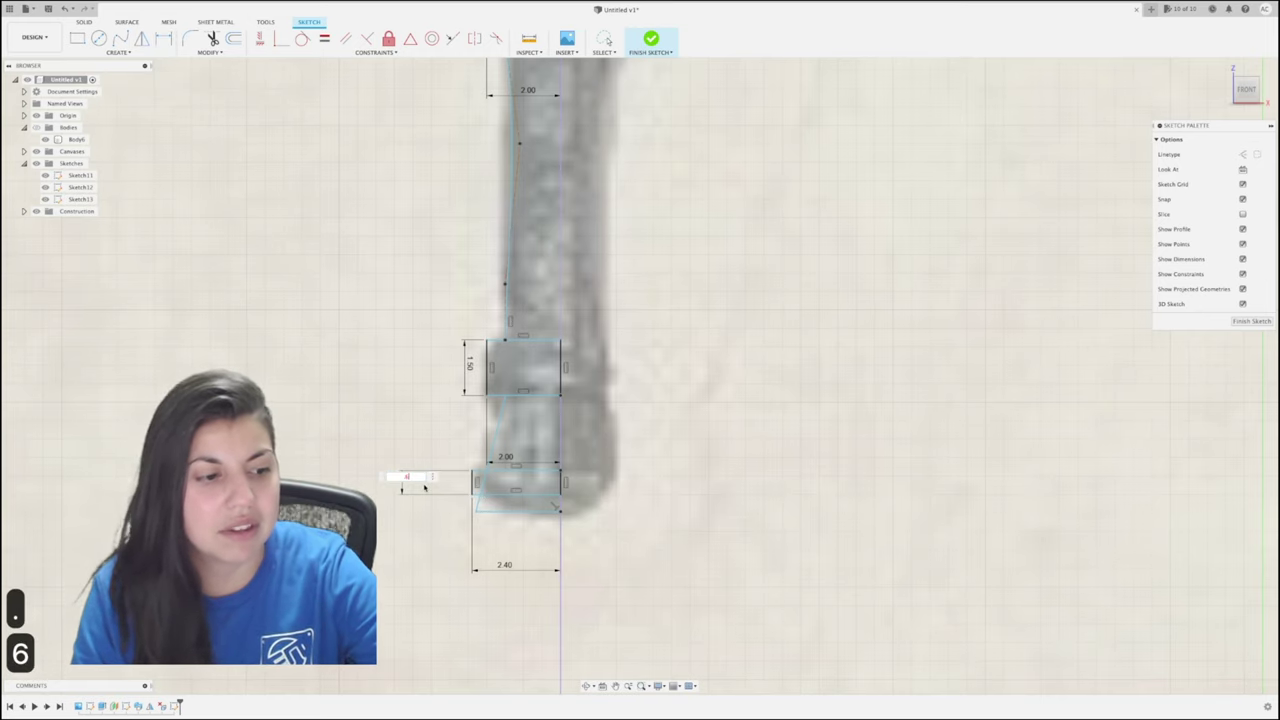
text(5)
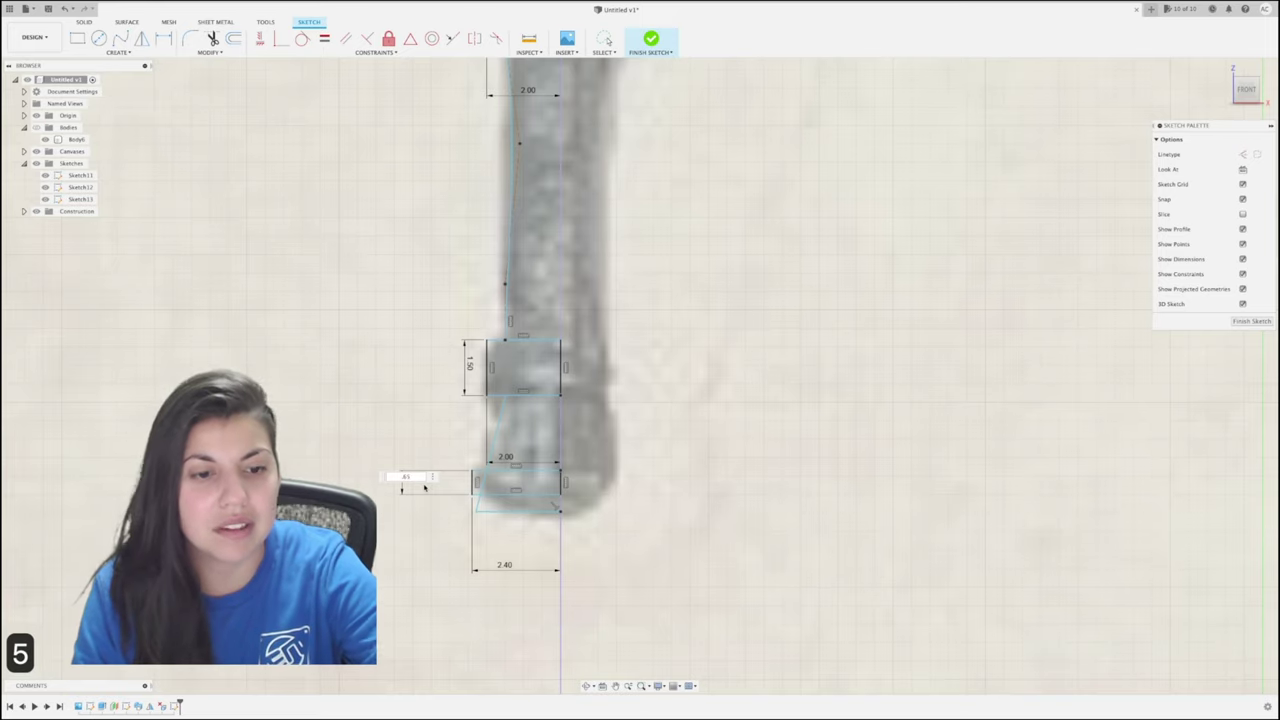
key(Return)
Draw a thin rectangle about 2.3 mm wide from the centreline across the upper grip, just below the two stacked guard rectangles.
scroll(426, 489, up, 3)
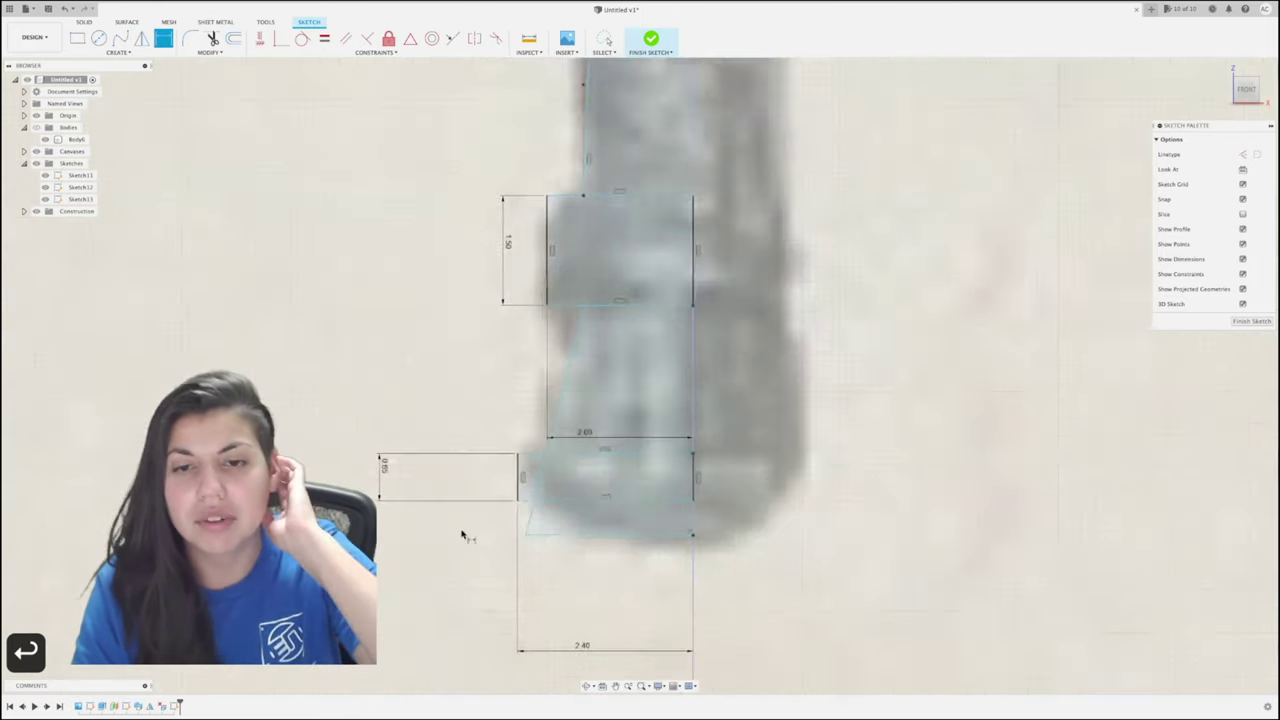
scroll(462, 532, down, 3)
middle_drag(508, 403, 515, 686)
middle_drag(605, 153, 588, 441)
scroll(550, 316, up, 3)
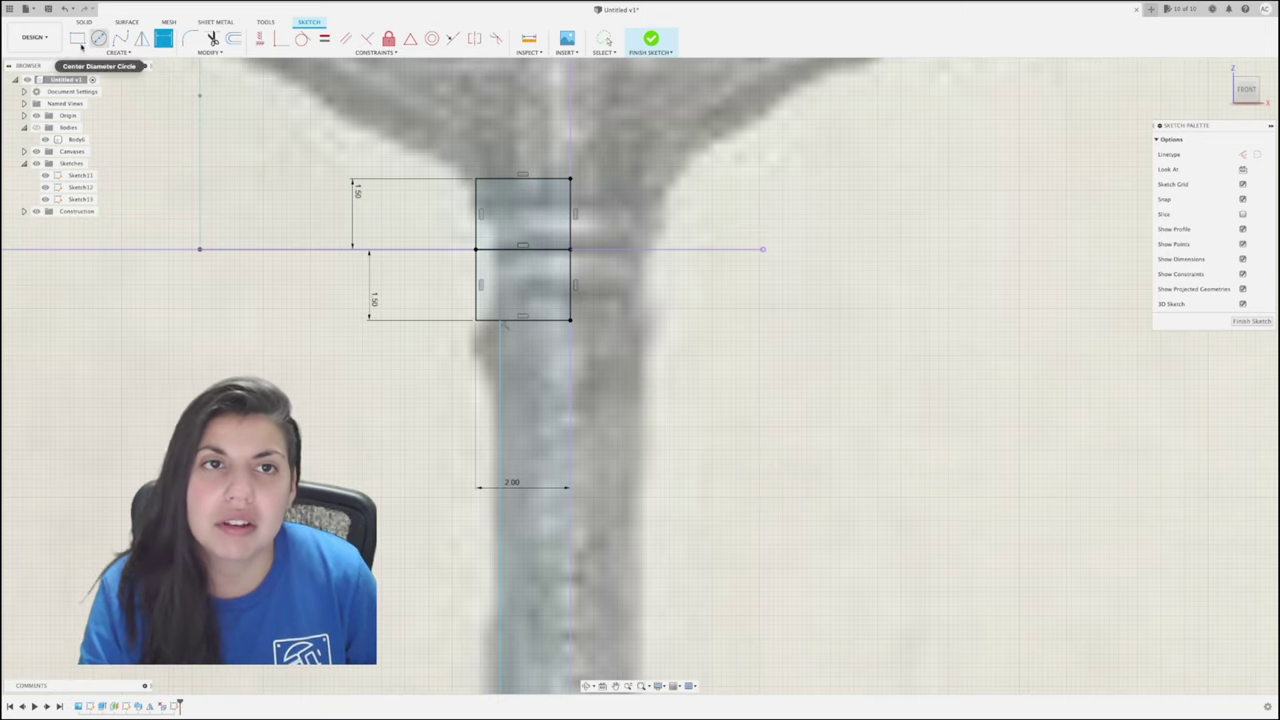
click(77, 39)
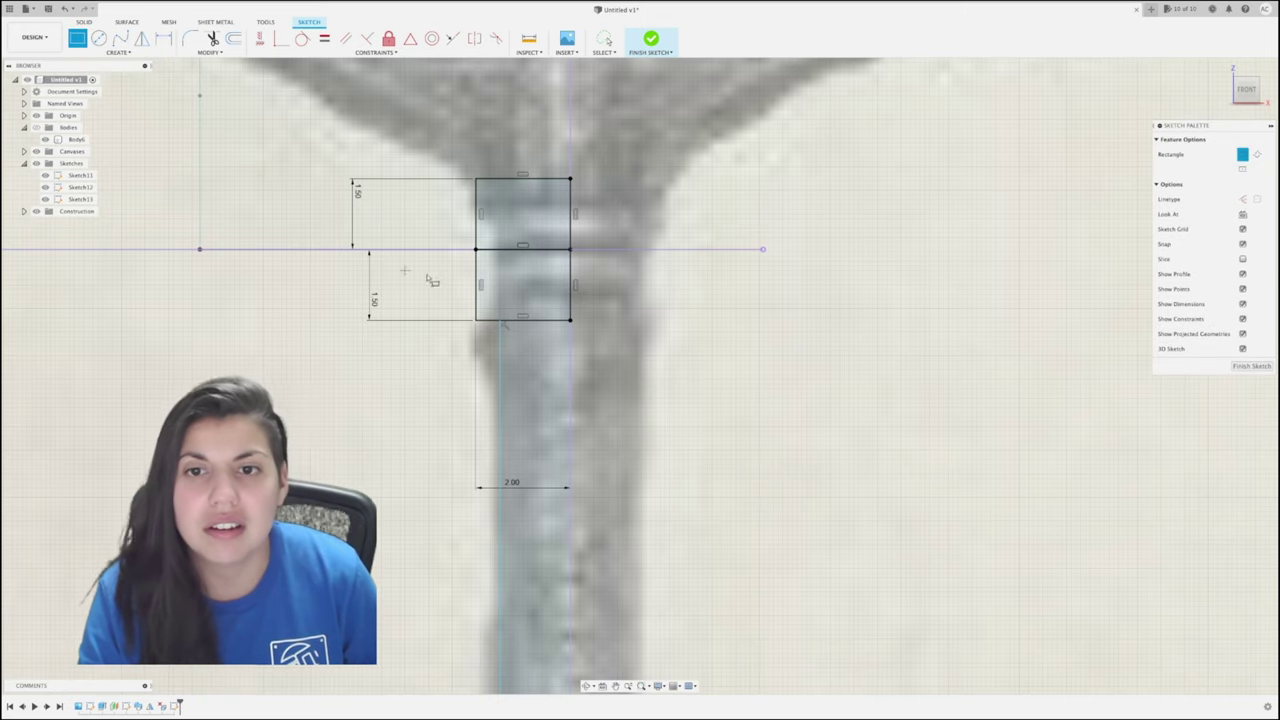
click(570, 368)
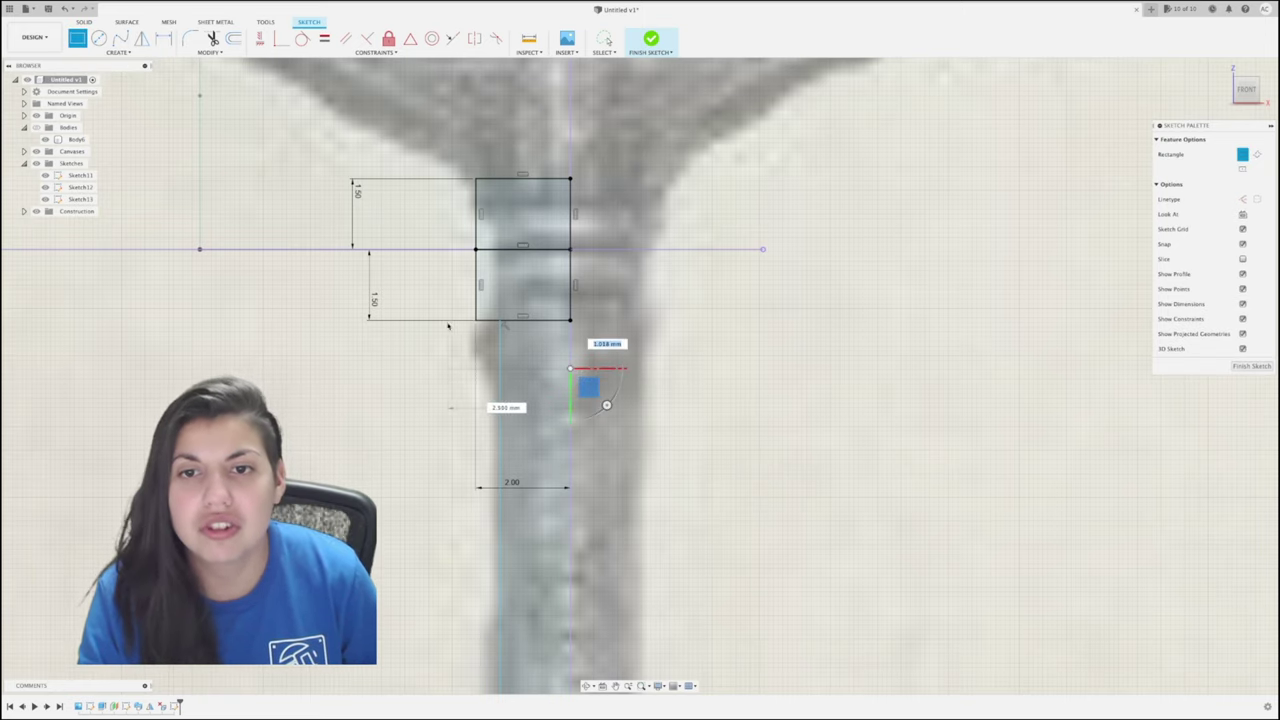
click(462, 333)
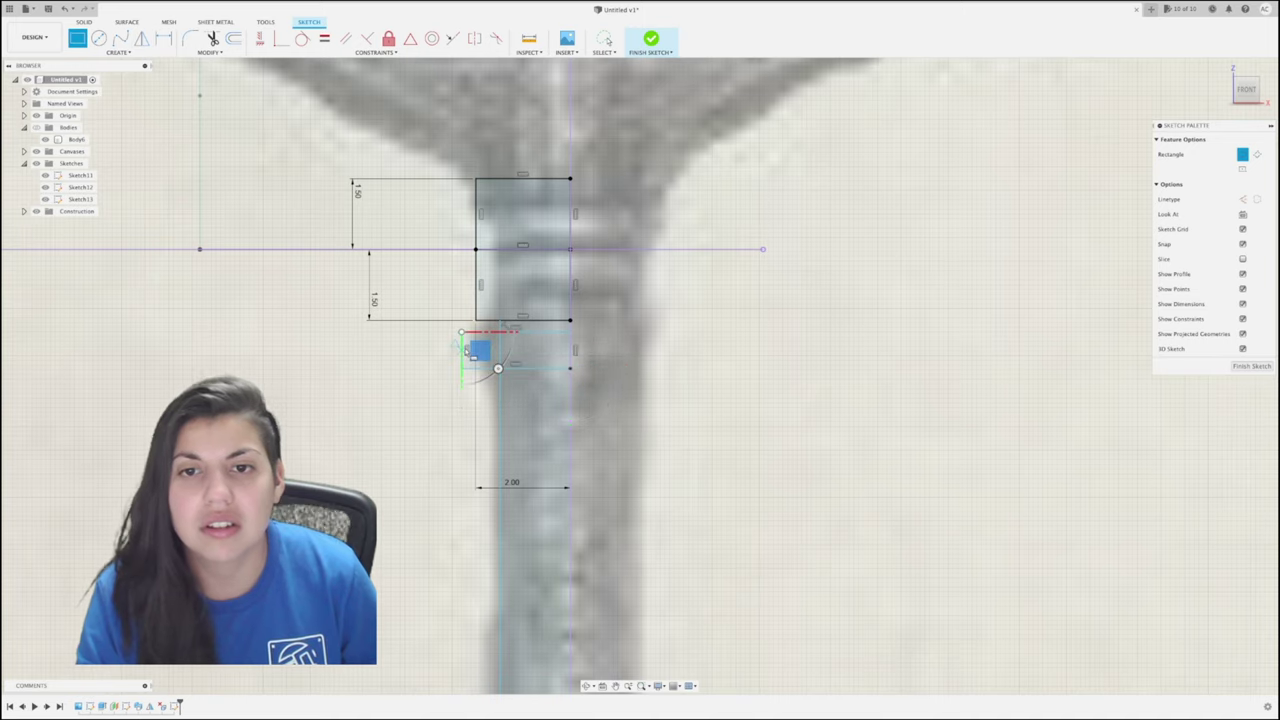
Dimension the height of the thin upper grip rectangle at 0.65 mm.
key(d)
click(463, 350)
click(397, 349)
text(.65)
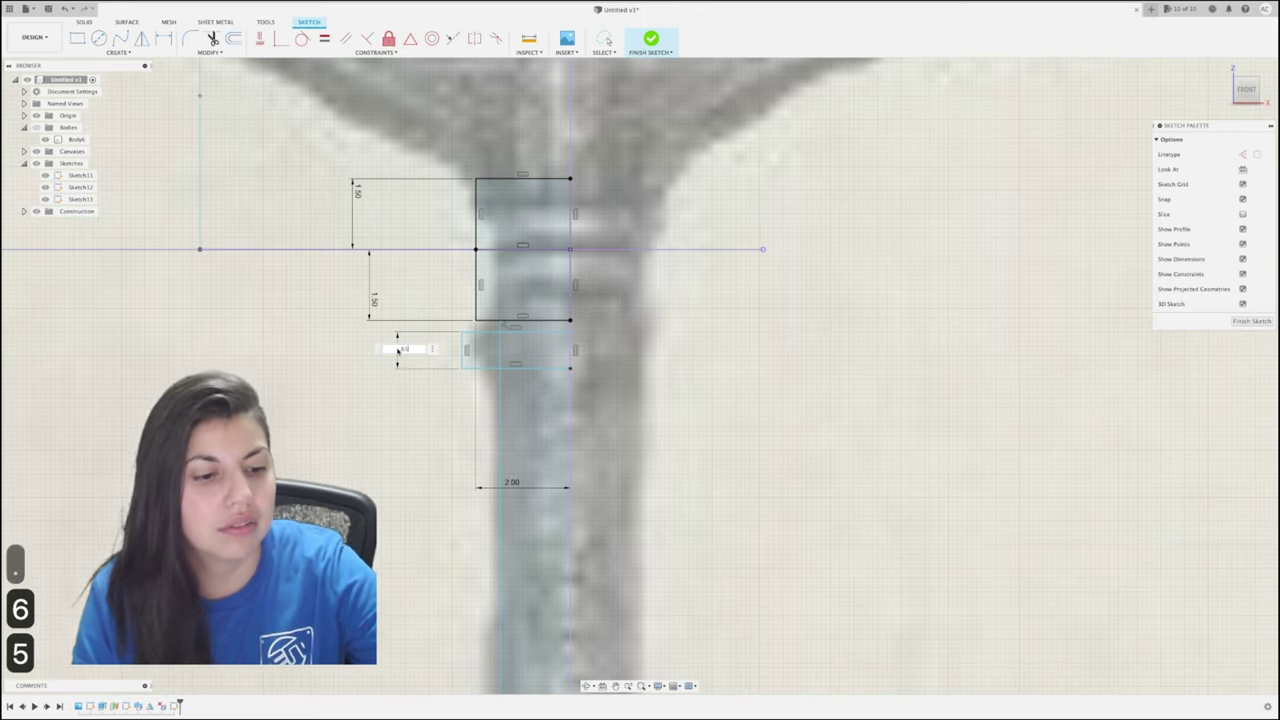
key(Return)
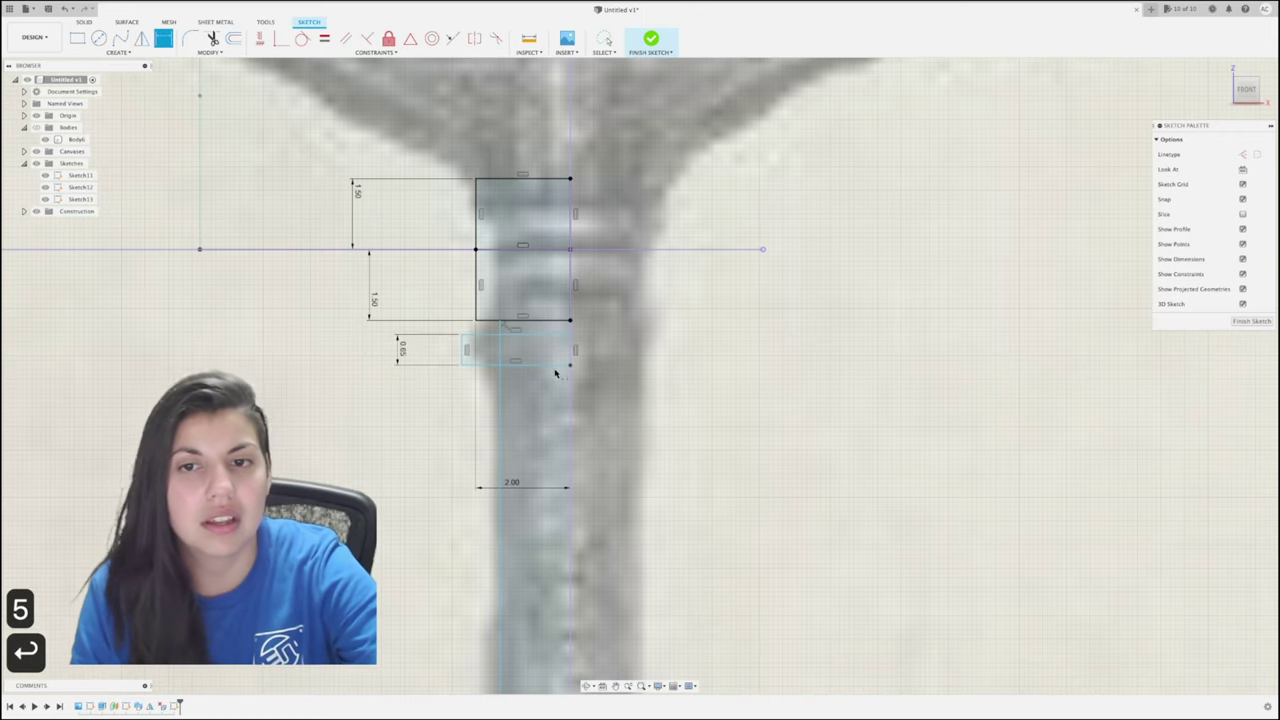
Dimension the width of the thin upper grip rectangle at 1.4 mm.
click(557, 366)
click(548, 394)
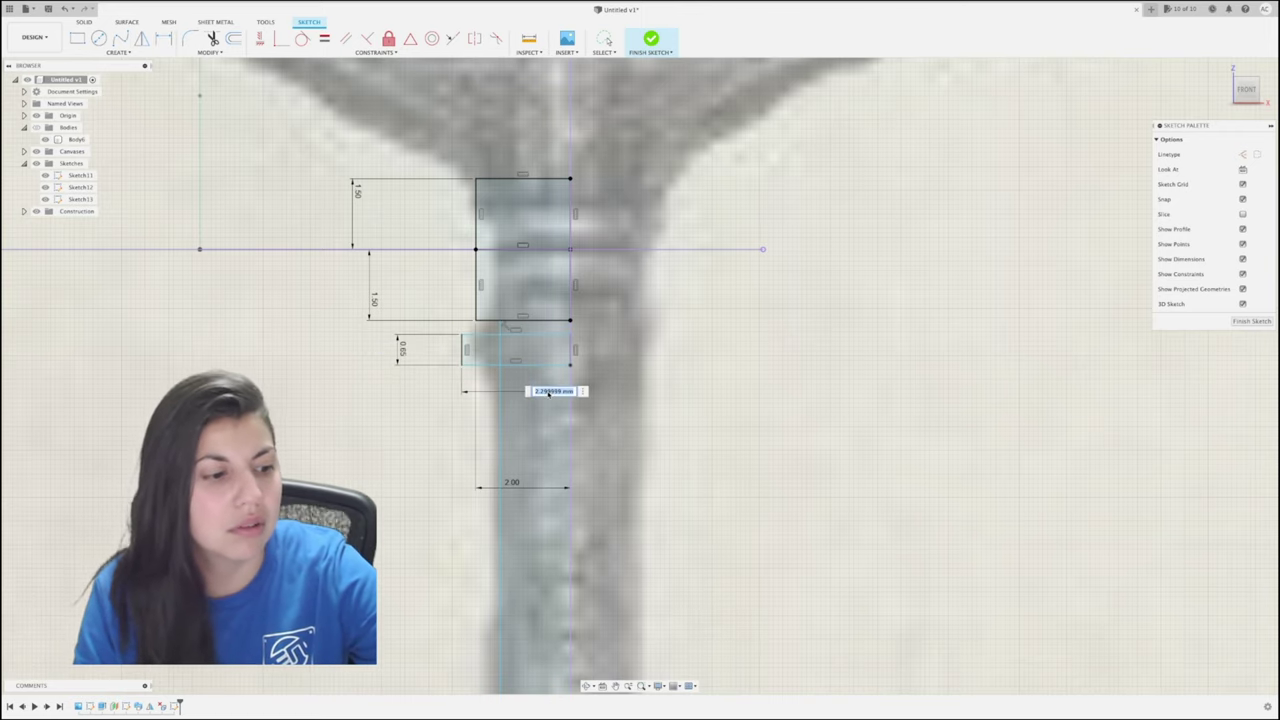
key(Tab)
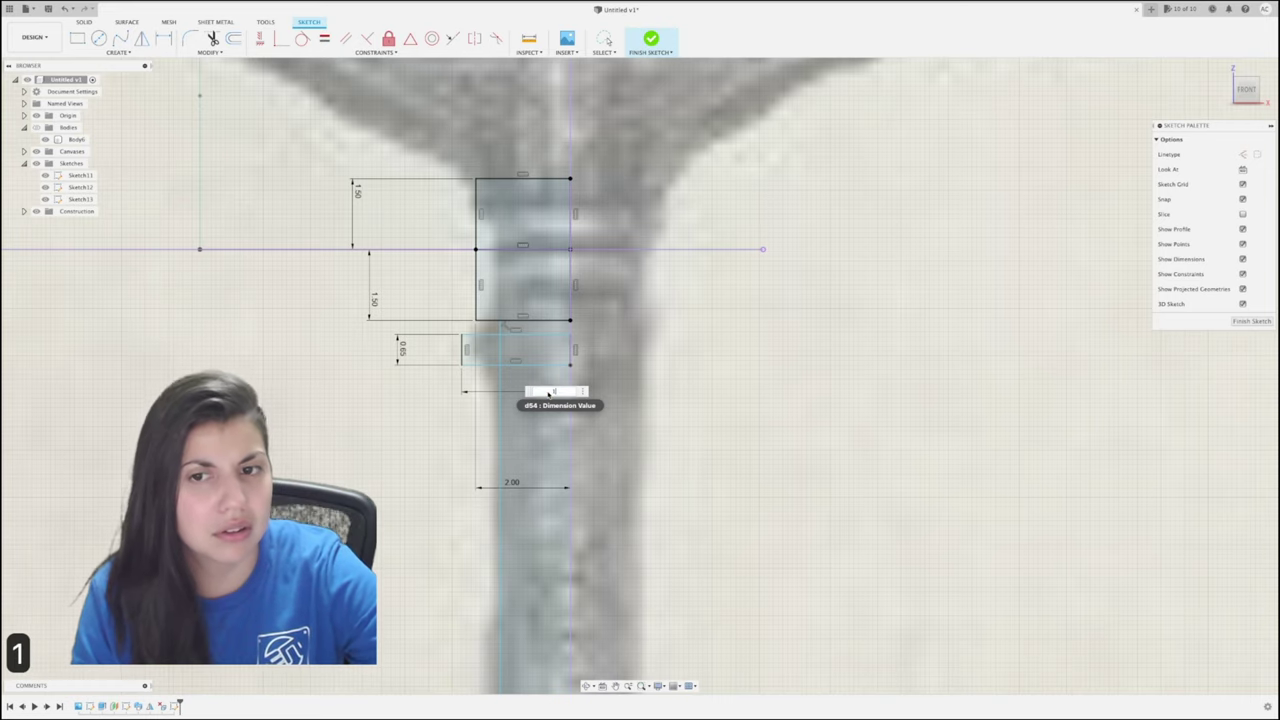
text(1.)
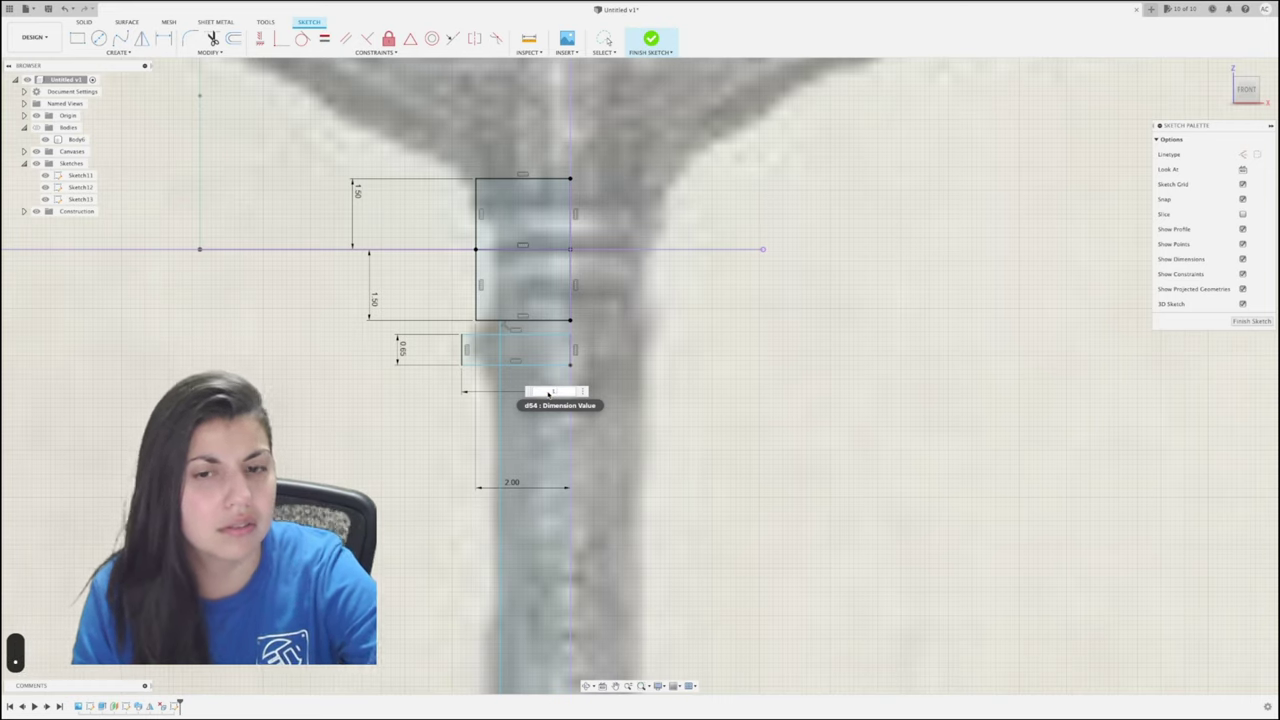
text(4)
key(Return)
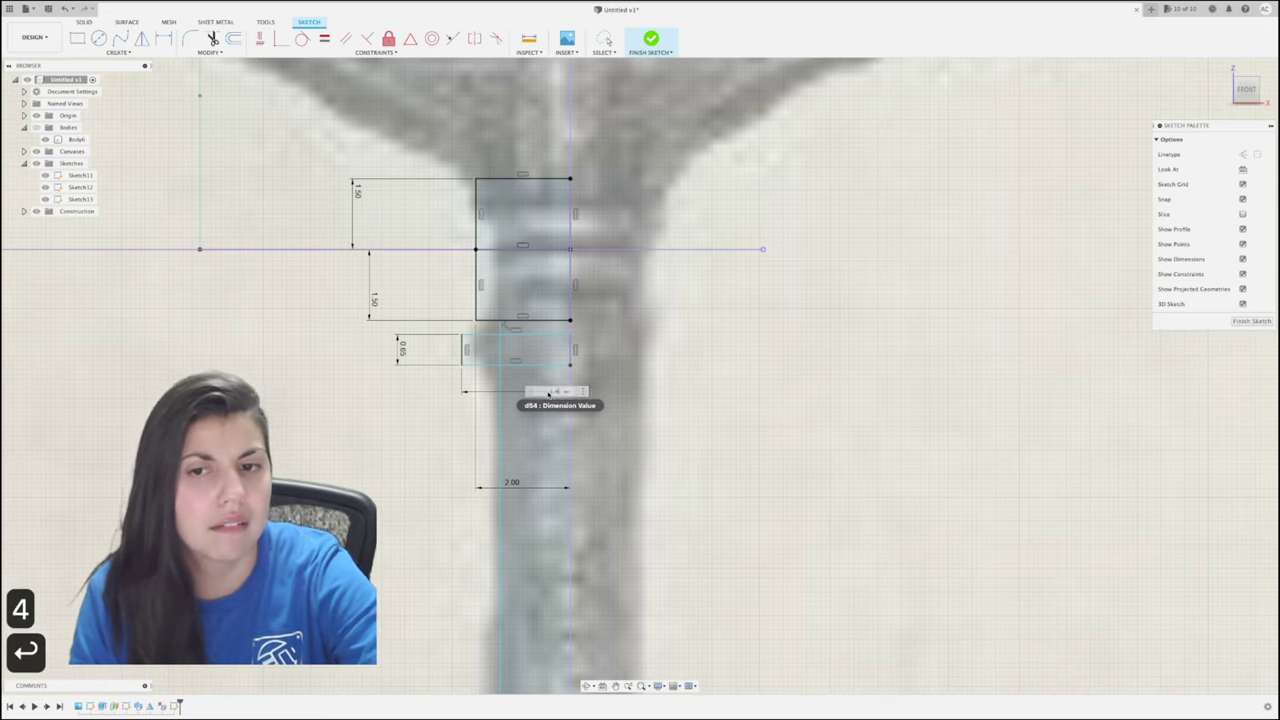
Correct the thin upper grip rectangle's width to 2.4 mm and finish the sketch.
middle_drag(662, 440, 543, 119)
scroll(658, 404, down, 3)
mouse_move(549, 411)
middle_down()
mouse_move(555, 229)
mouse_move(546, 535)
middle_up()
middle_drag(425, 215, 480, 462)
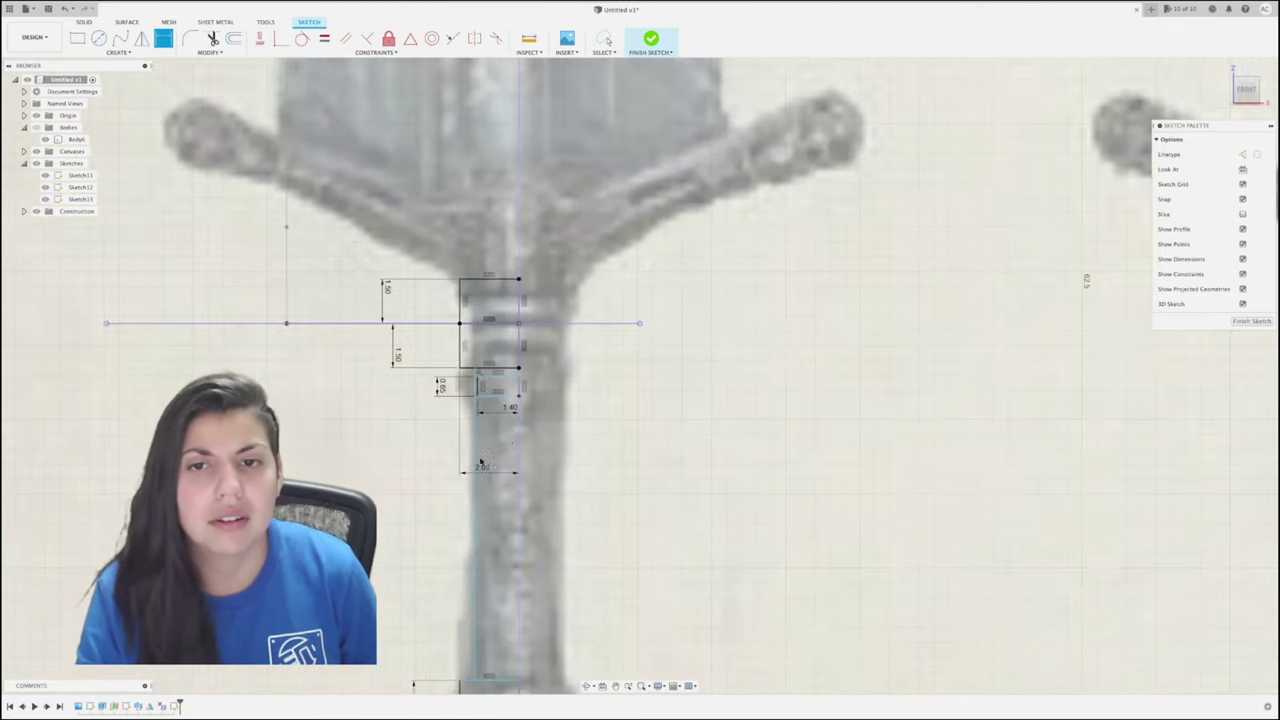
click(509, 408)
text(1.4)
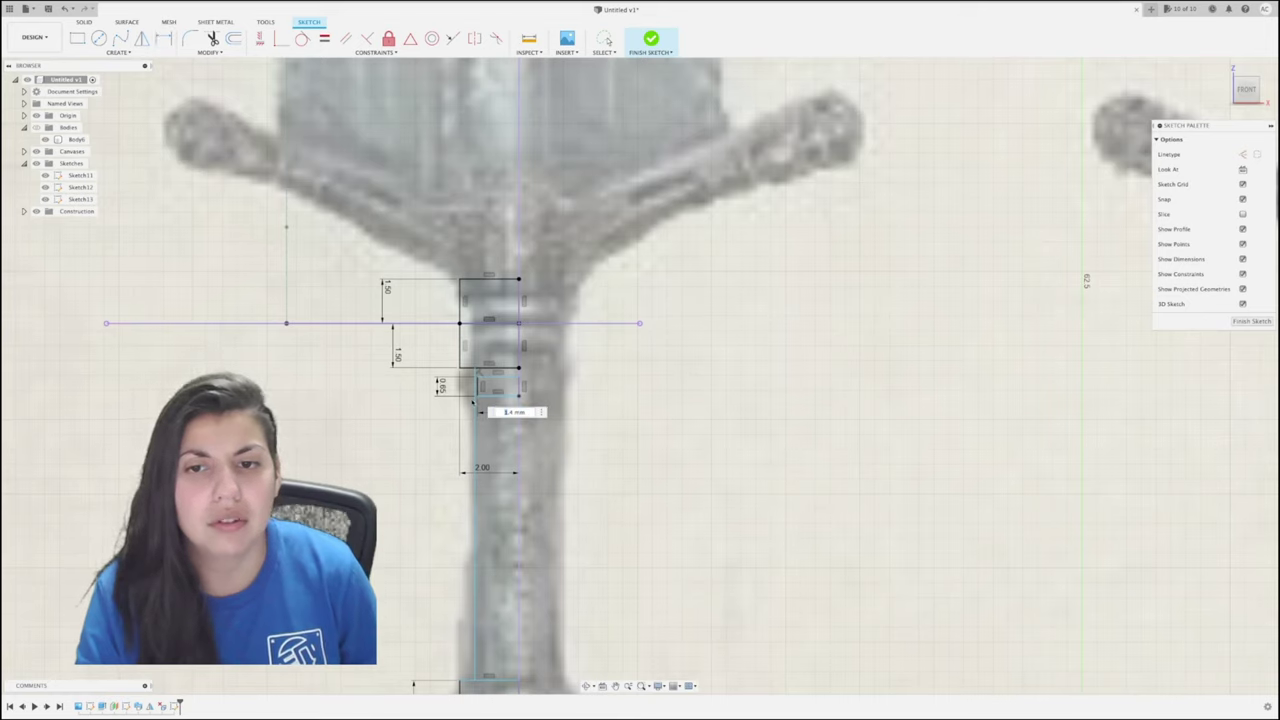
text(2)
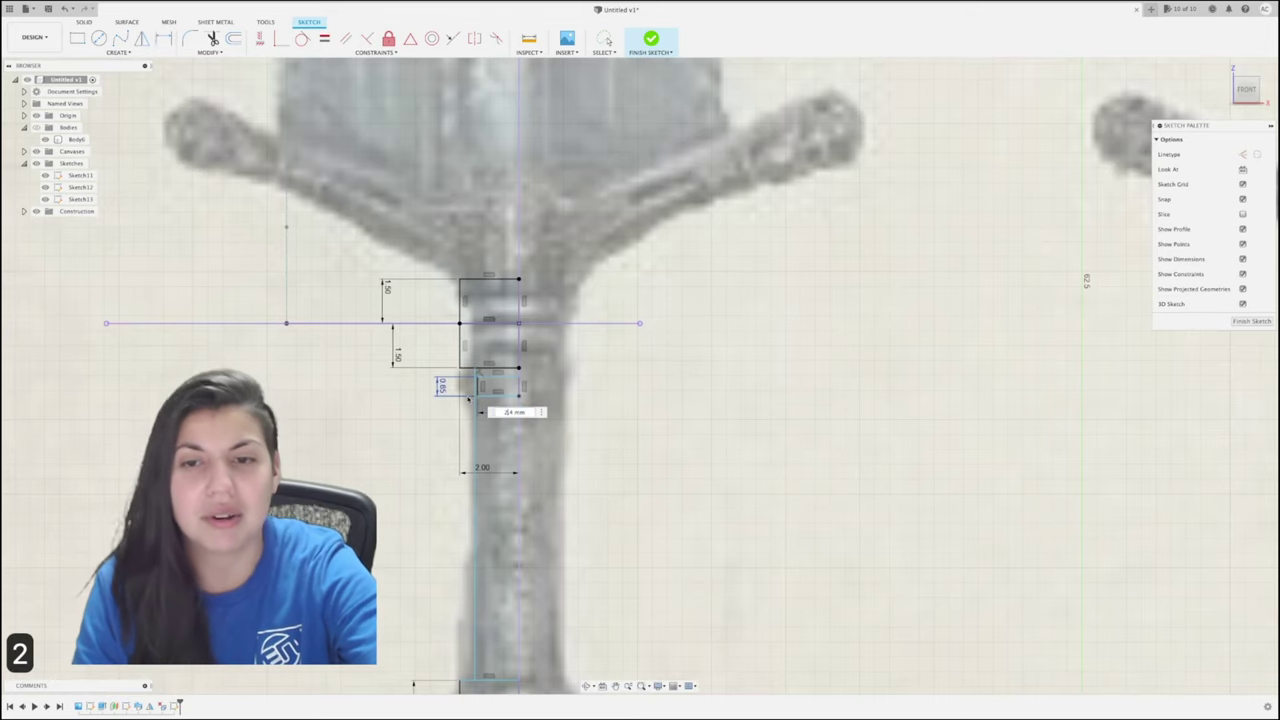
key(Return)
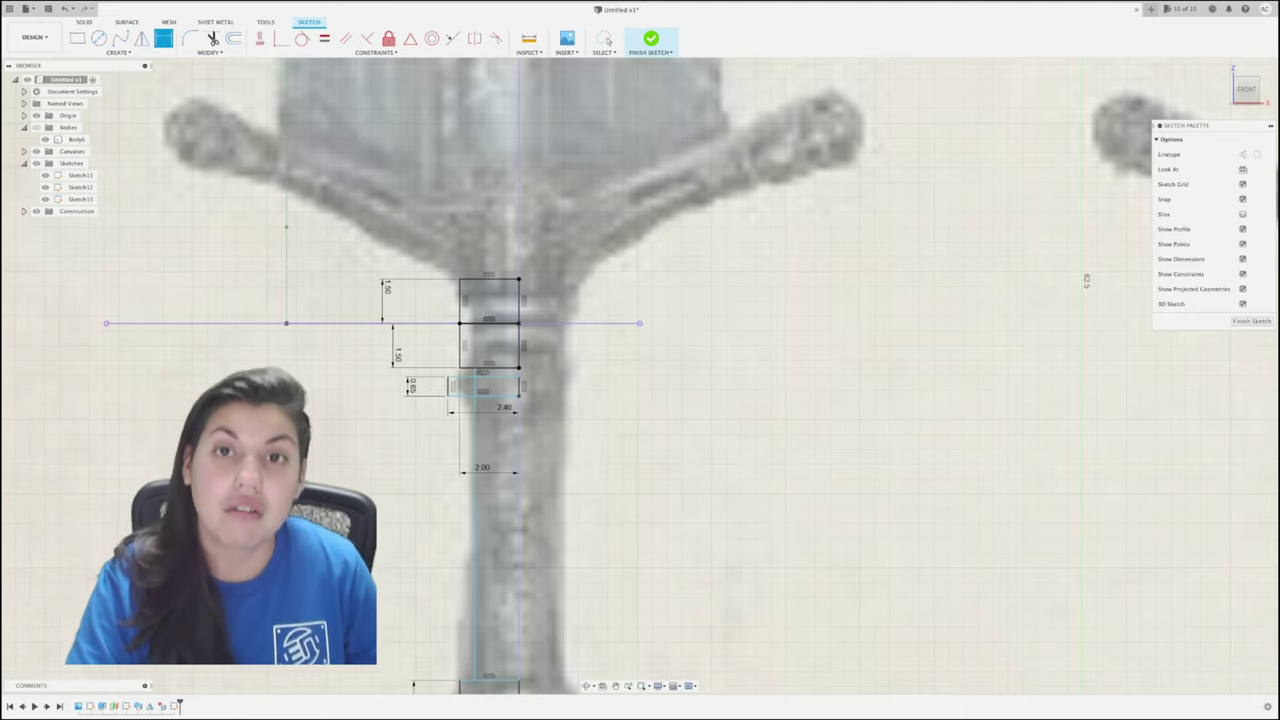
click(651, 40)
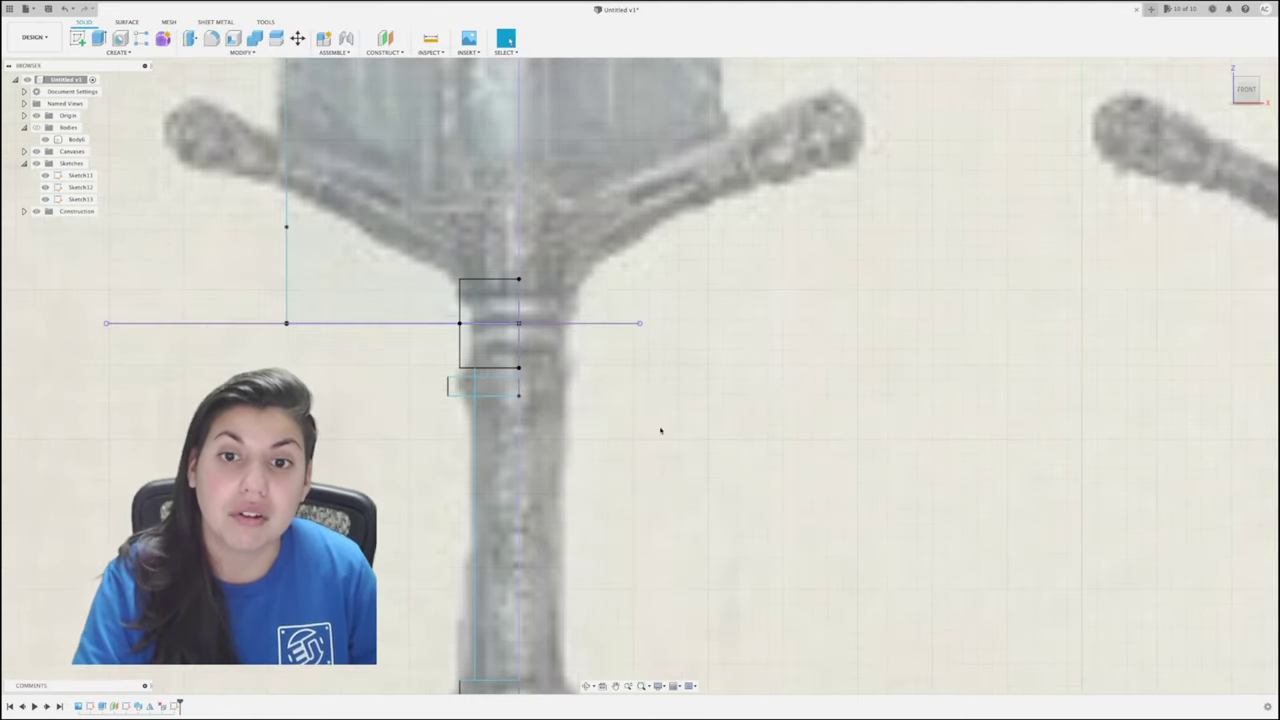
Start a Revolve and select the profile regions of the pommel and the lowest ring.
scroll(520, 340, up, 2)
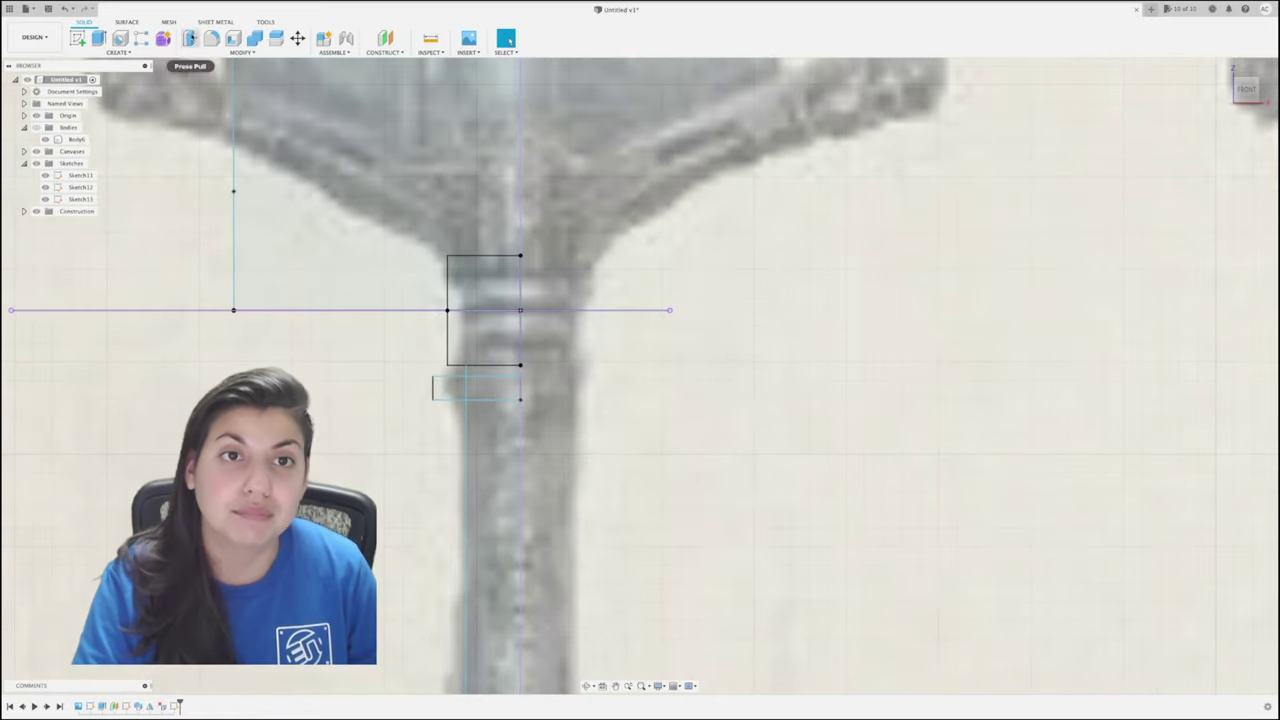
click(98, 38)
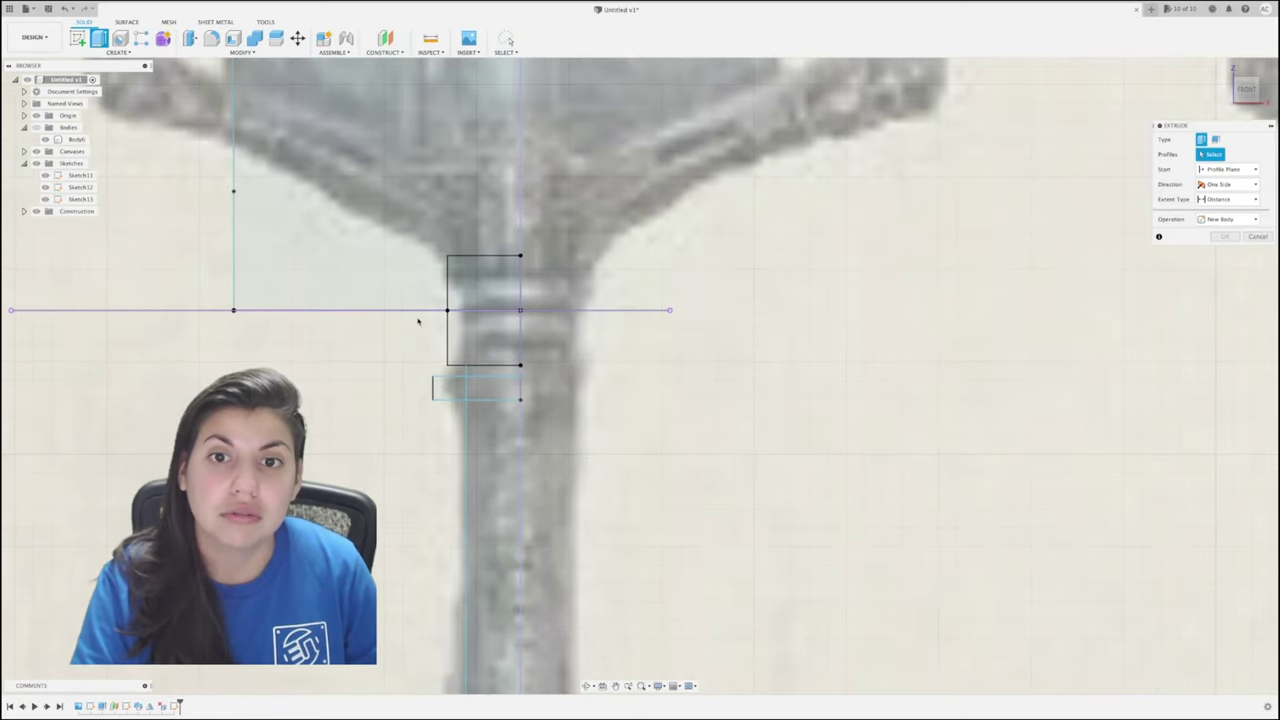
click(96, 51)
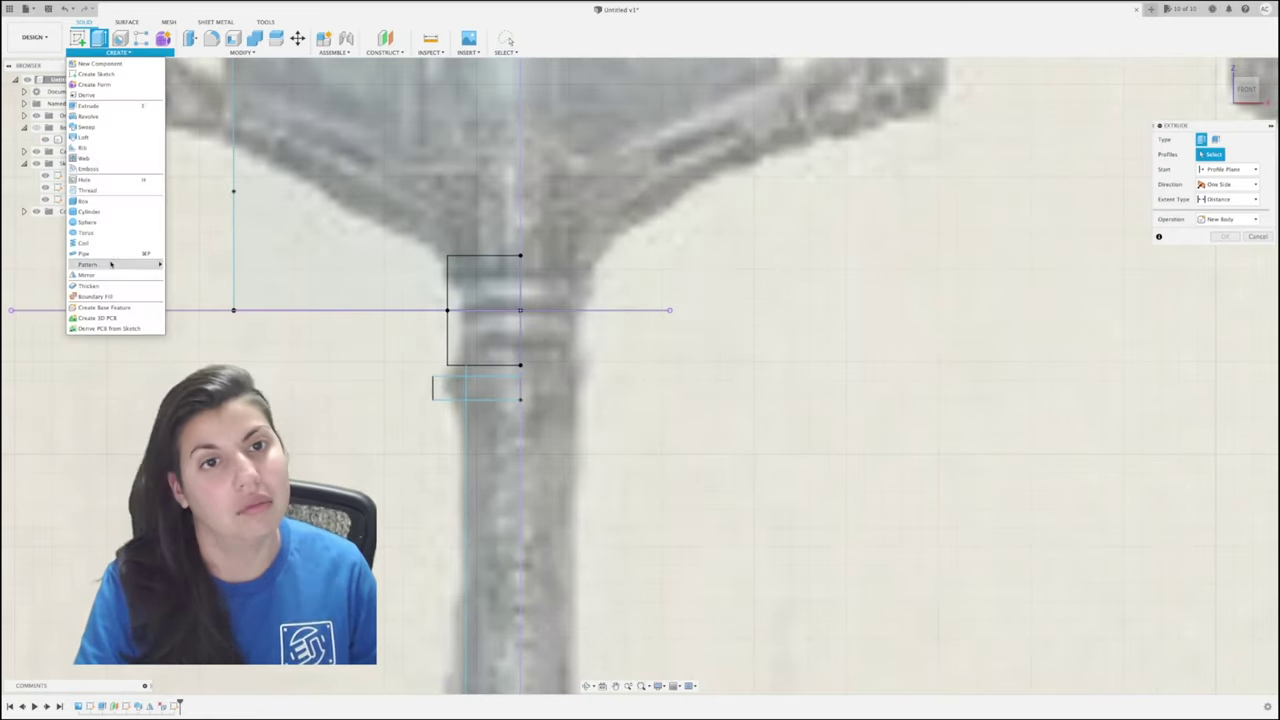
click(90, 116)
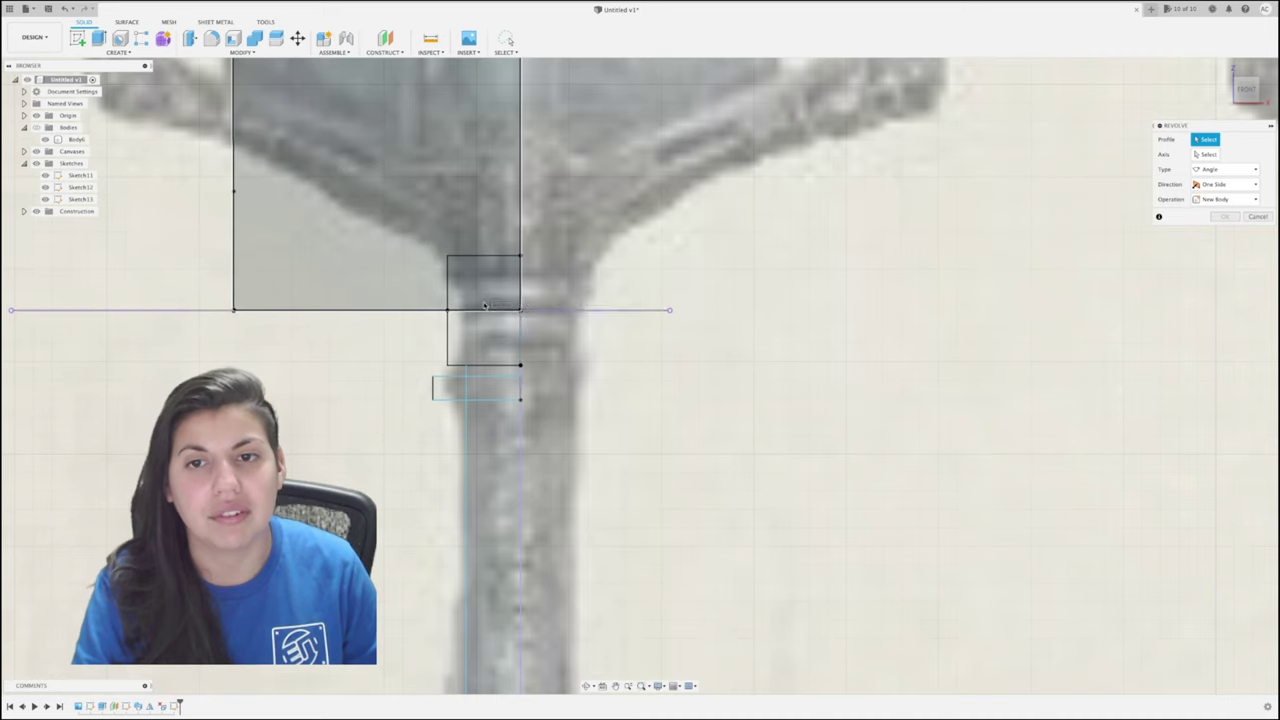
scroll(515, 418, down, 5)
middle_drag(526, 443, 508, 3)
scroll(490, 338, up, 3)
click(482, 303)
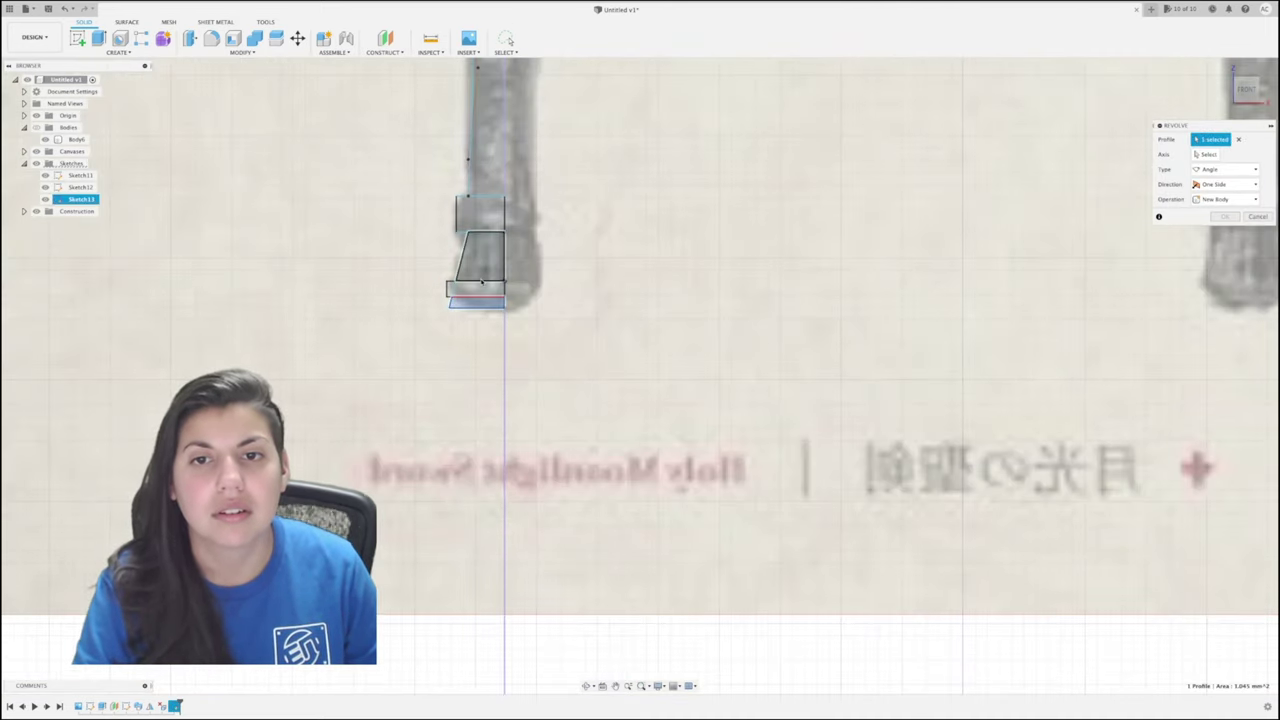
click(478, 262)
click(481, 212)
Add the remaining rings, both grip sections, the thin upper grip rectangle and the collar's lower half to the Revolve profile selection.
middle_drag(499, 256, 499, 449)
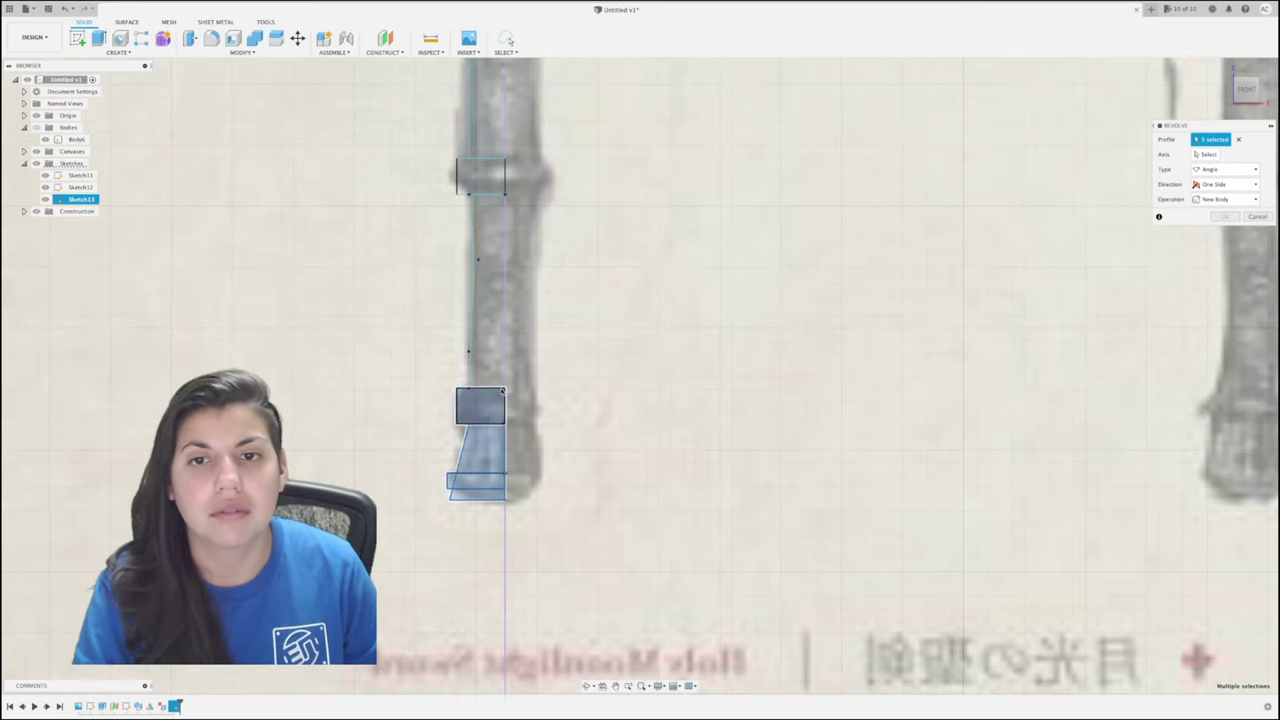
click(480, 305)
middle_drag(478, 305, 476, 477)
scroll(476, 477, down, 1)
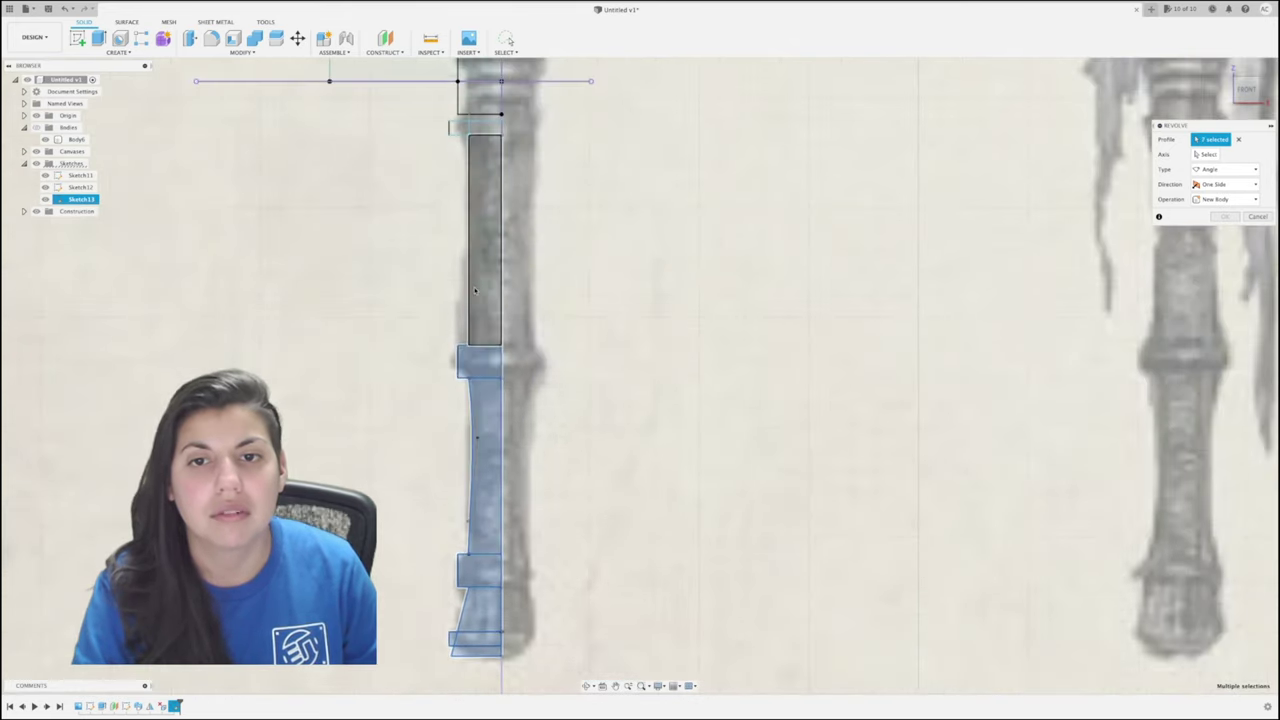
click(478, 240)
middle_drag(464, 126, 462, 345)
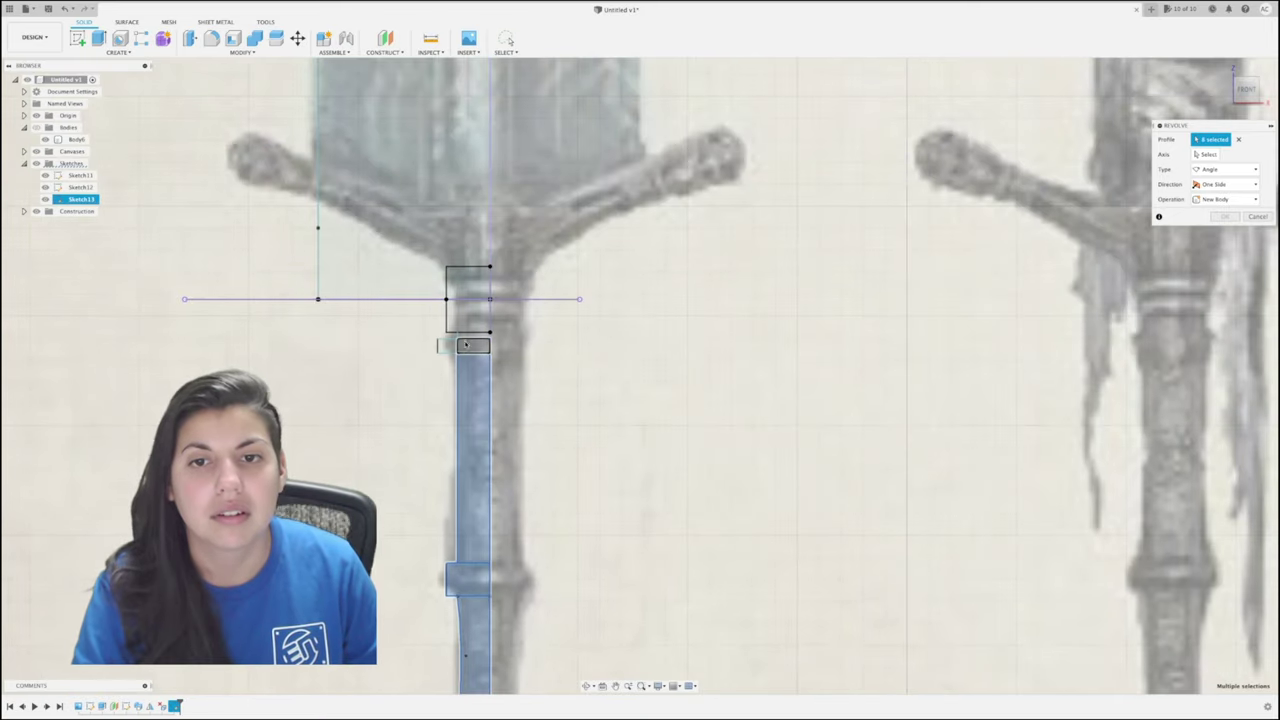
click(462, 346)
click(444, 345)
scroll(472, 340, up, 3)
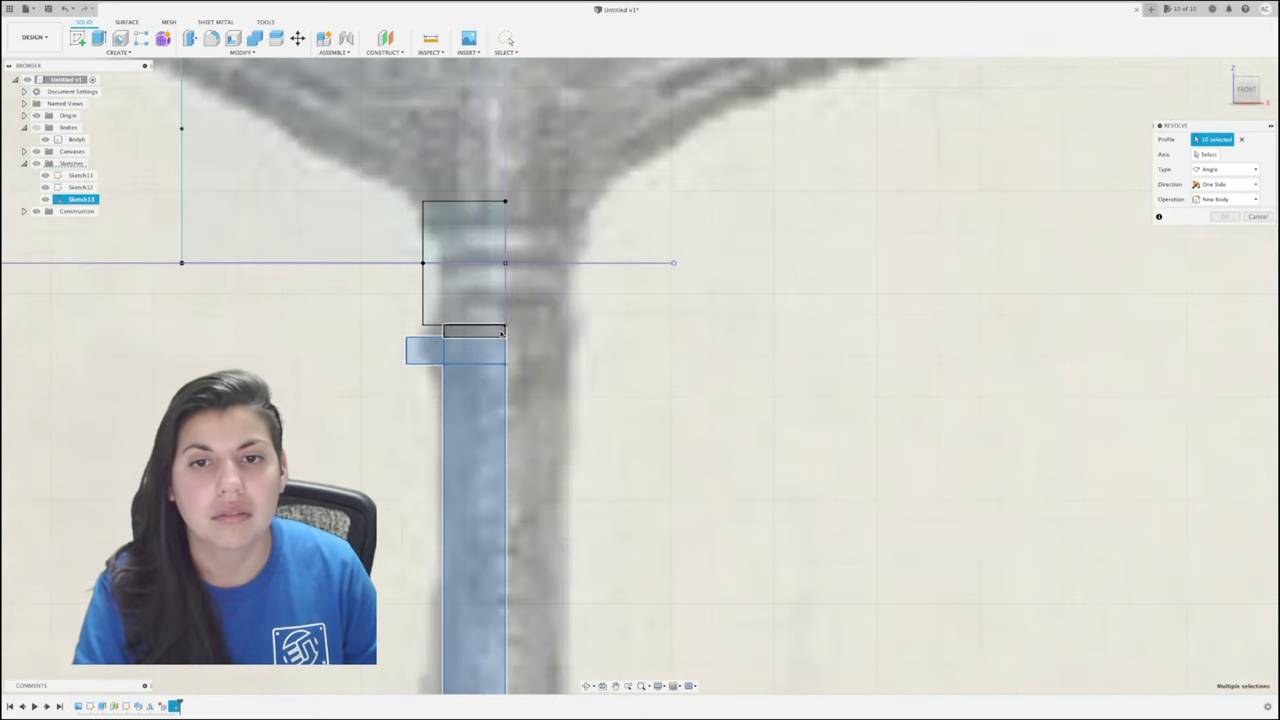
click(478, 331)
click(465, 300)
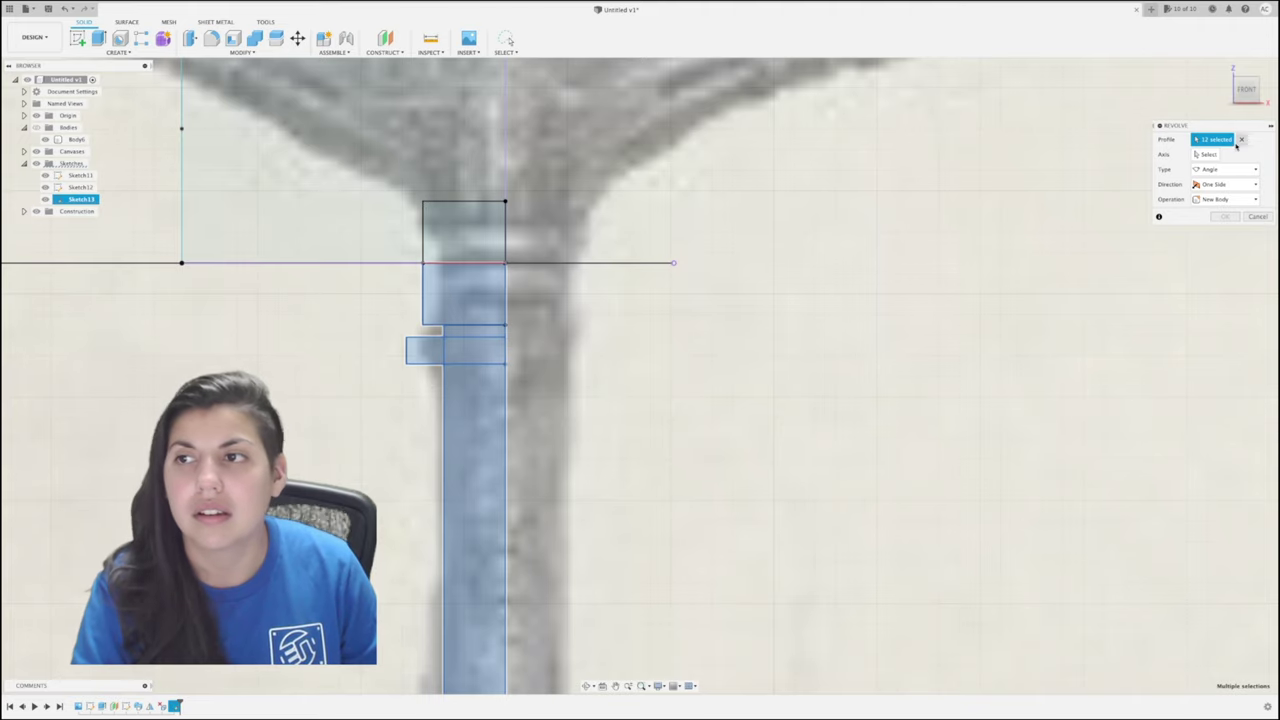
Revolve the selected profiles 360° around the vertical centreline as a new body, with the bodies shown and the blade body hidden.
click(1183, 156)
click(505, 162)
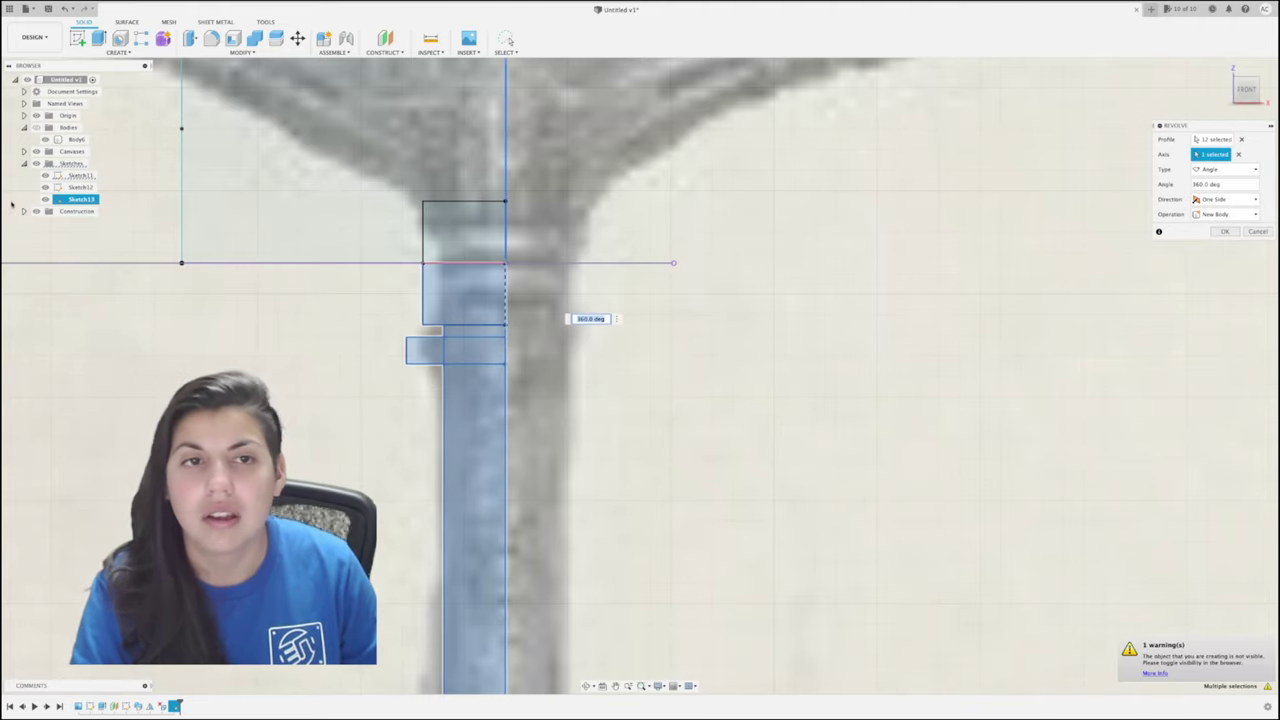
click(35, 127)
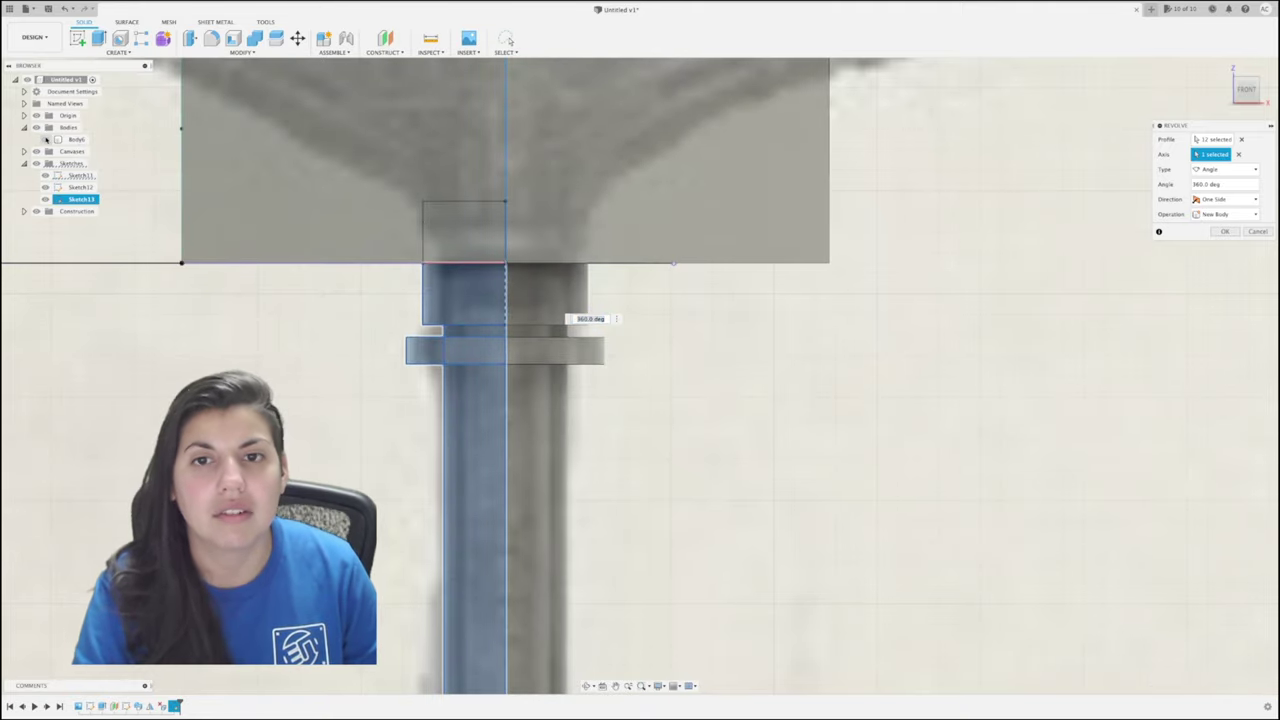
click(46, 139)
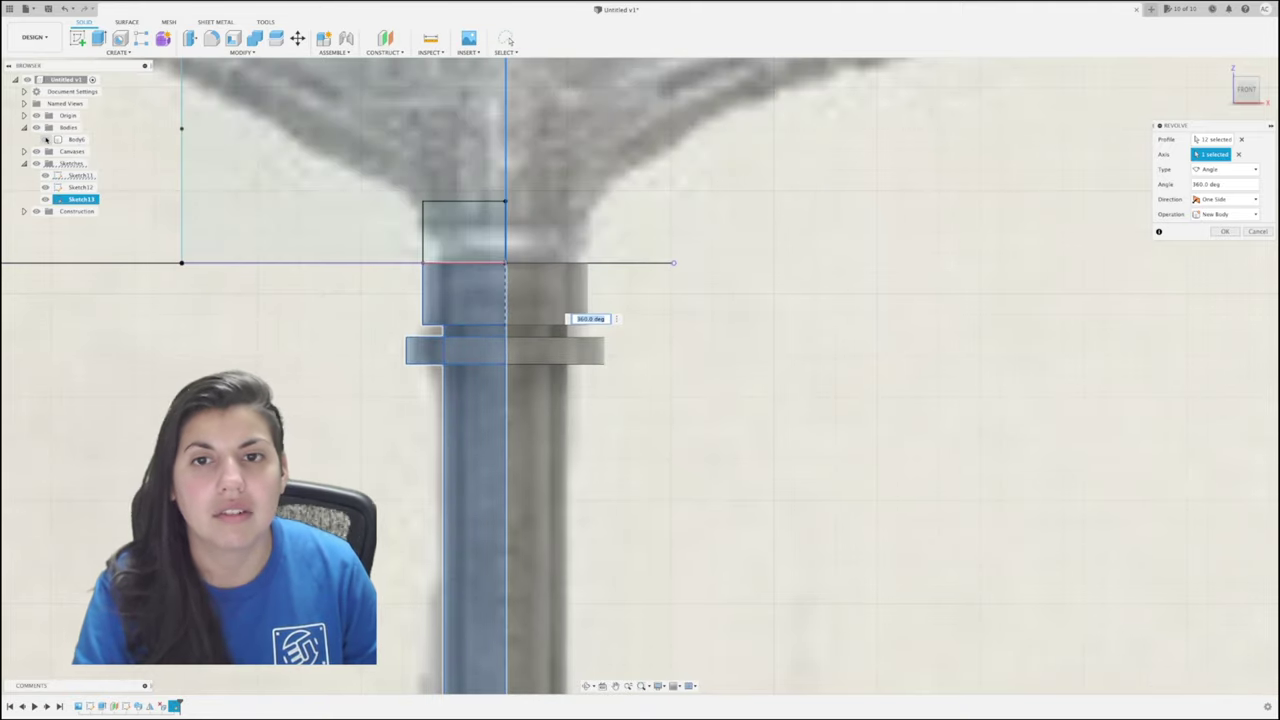
click(1218, 231)
scroll(900, 350, down, 3)
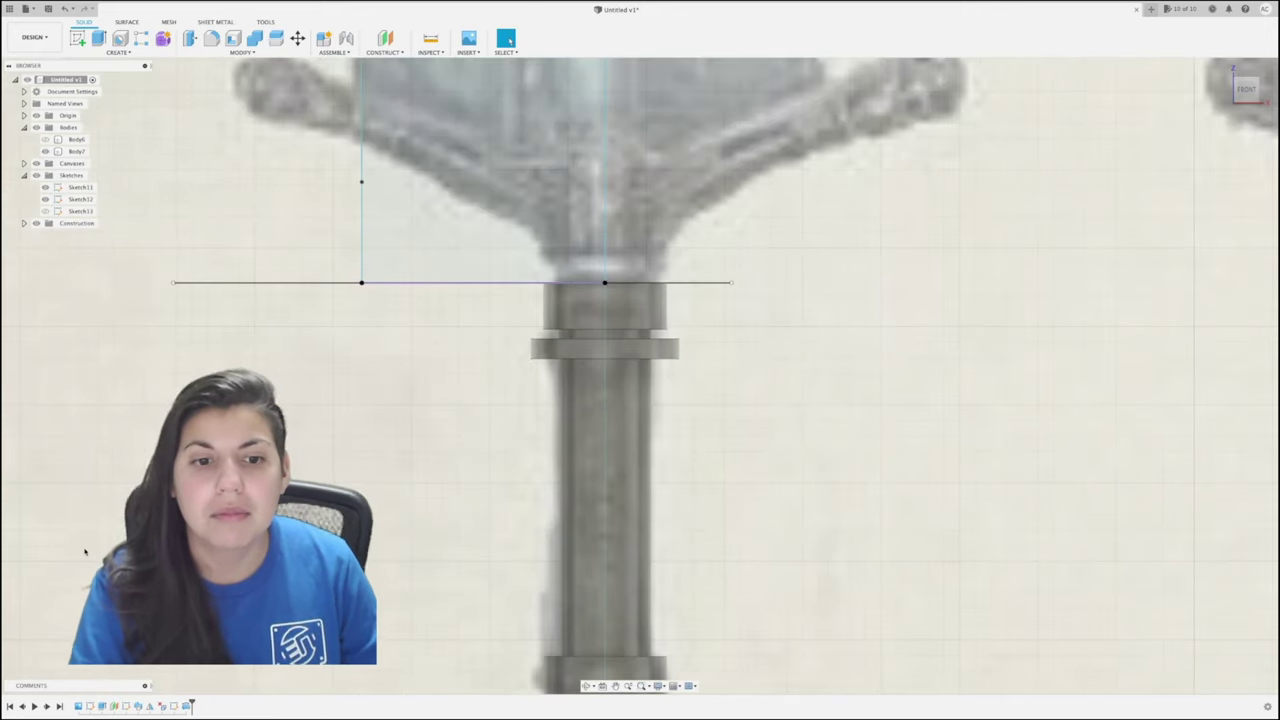
Show the hilt profile sketch again and hide the blade outline sketch, Sketch11.
click(46, 211)
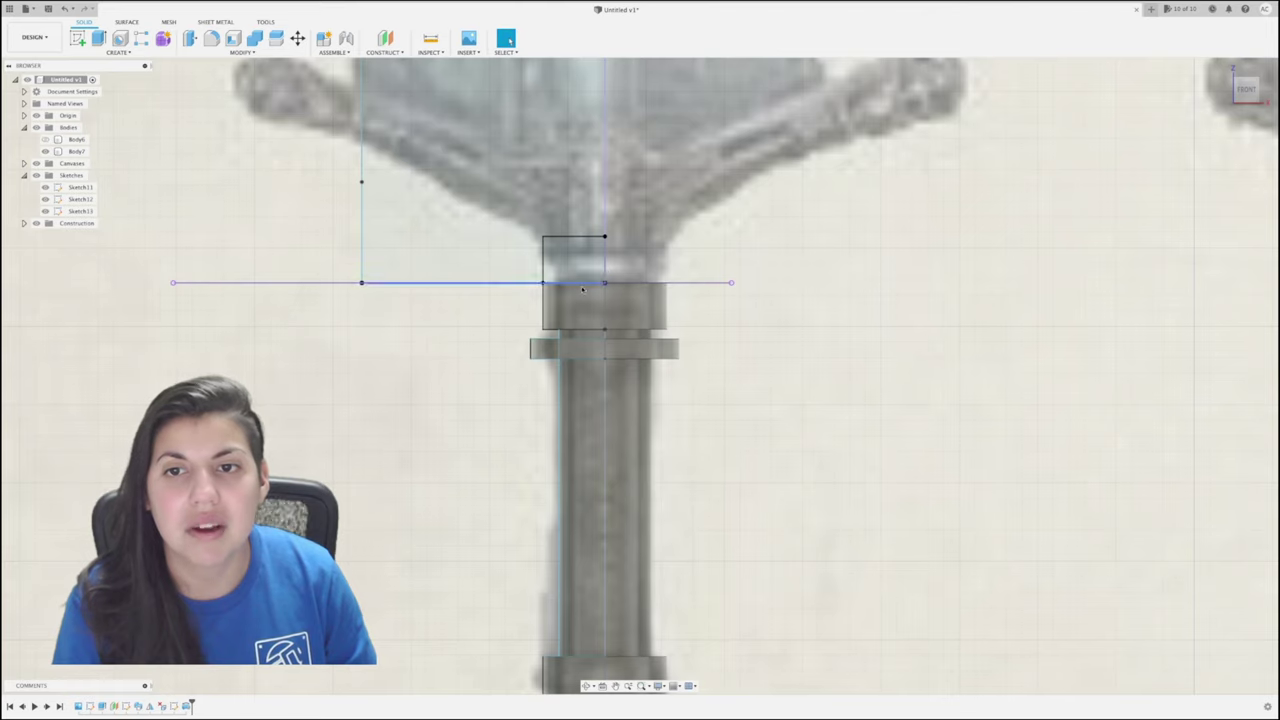
scroll(585, 292, up, 1)
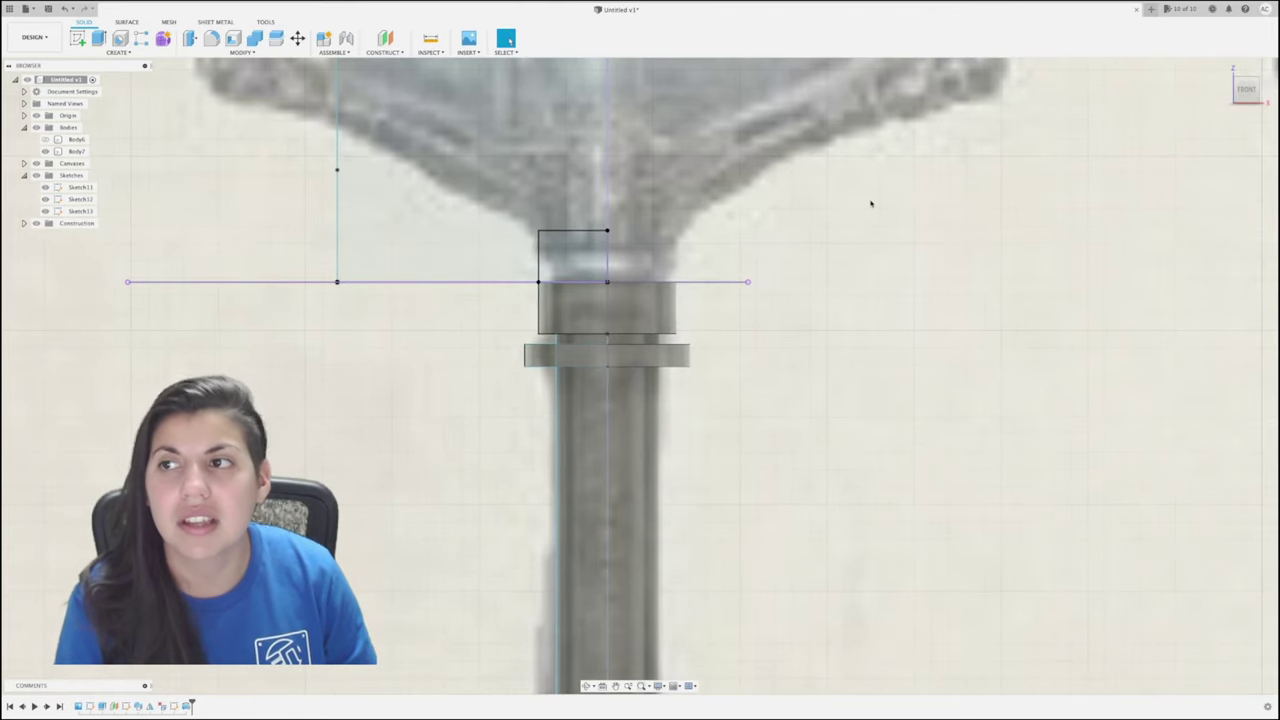
shift+middle_drag(640, 375, 635, 380)
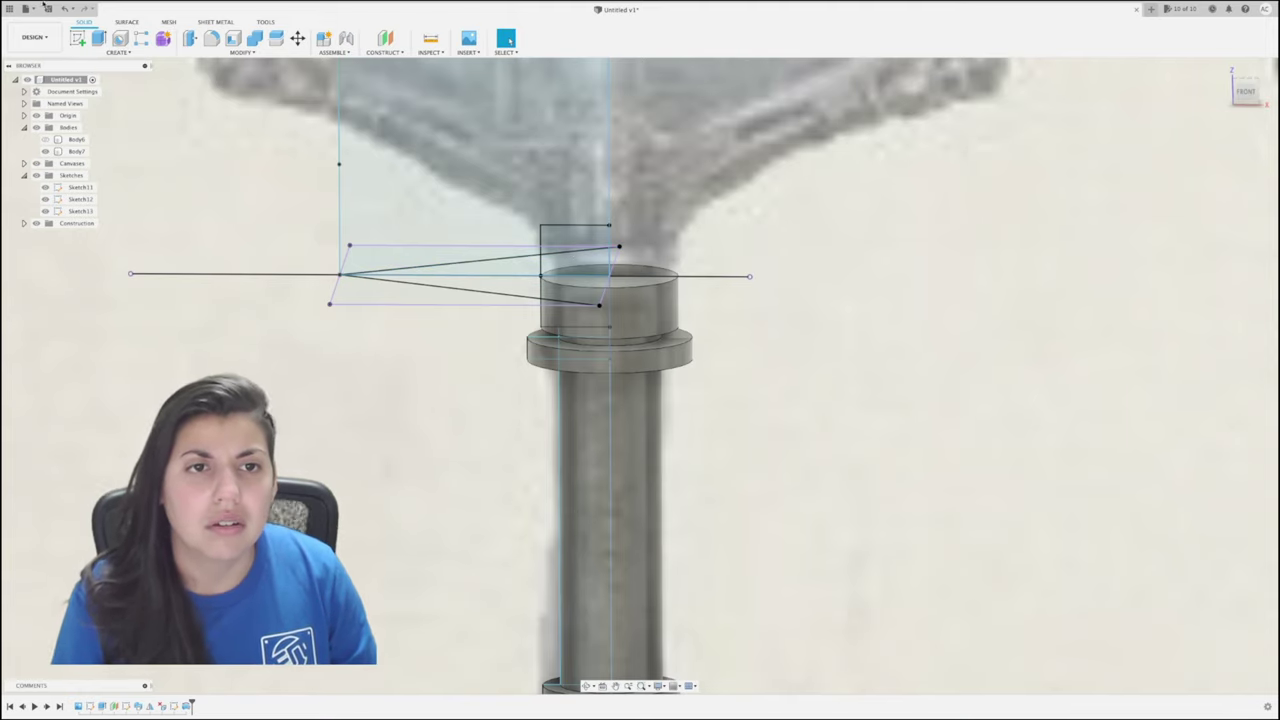
click(44, 187)
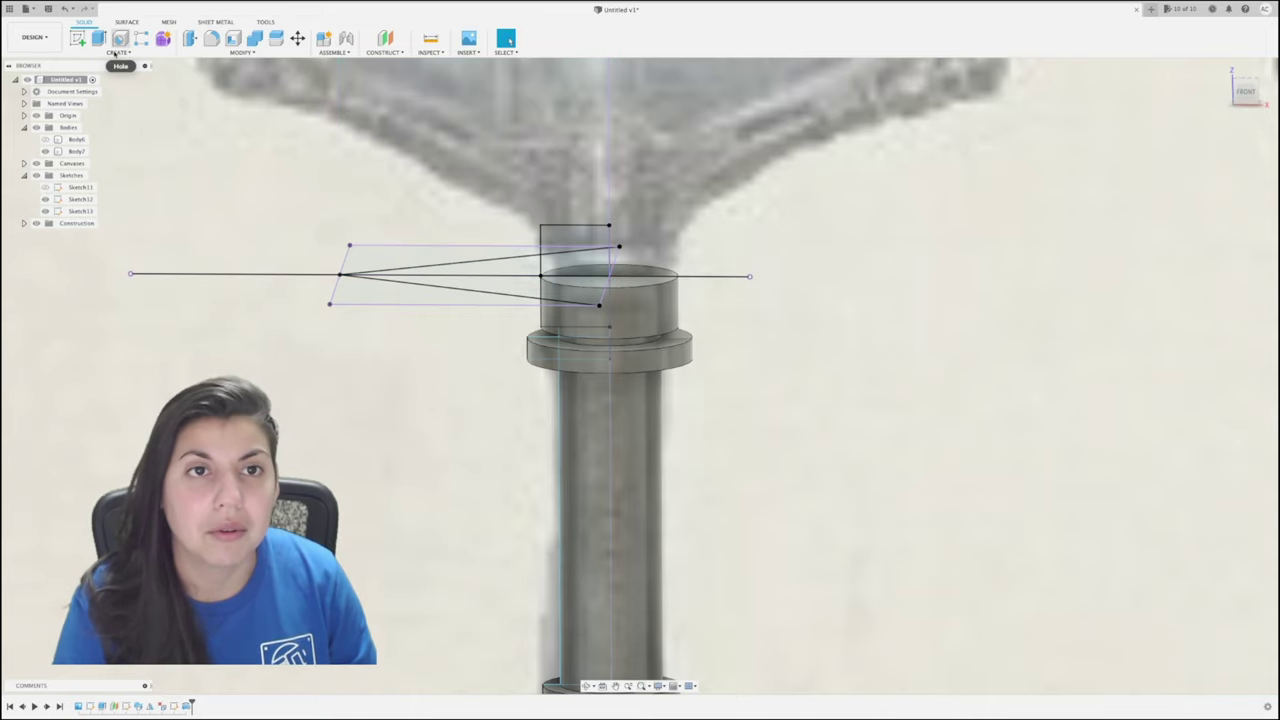
click(130, 52)
click(866, 410)
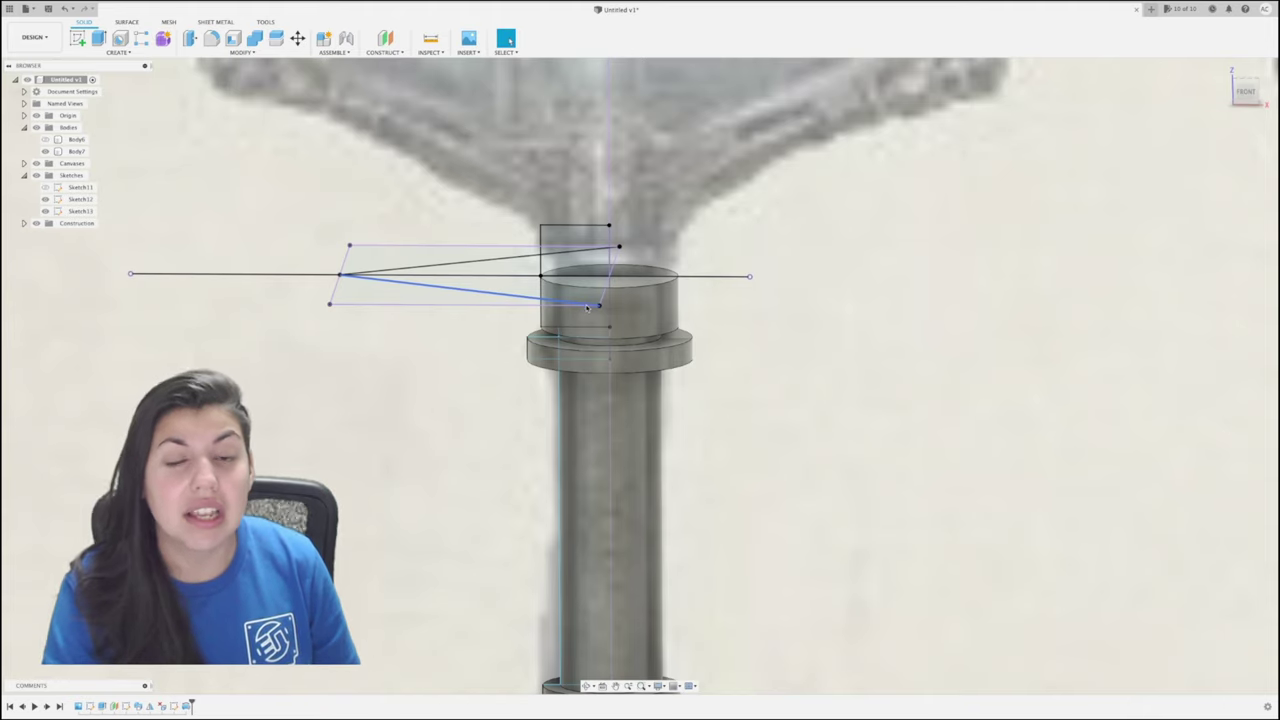
click(566, 432)
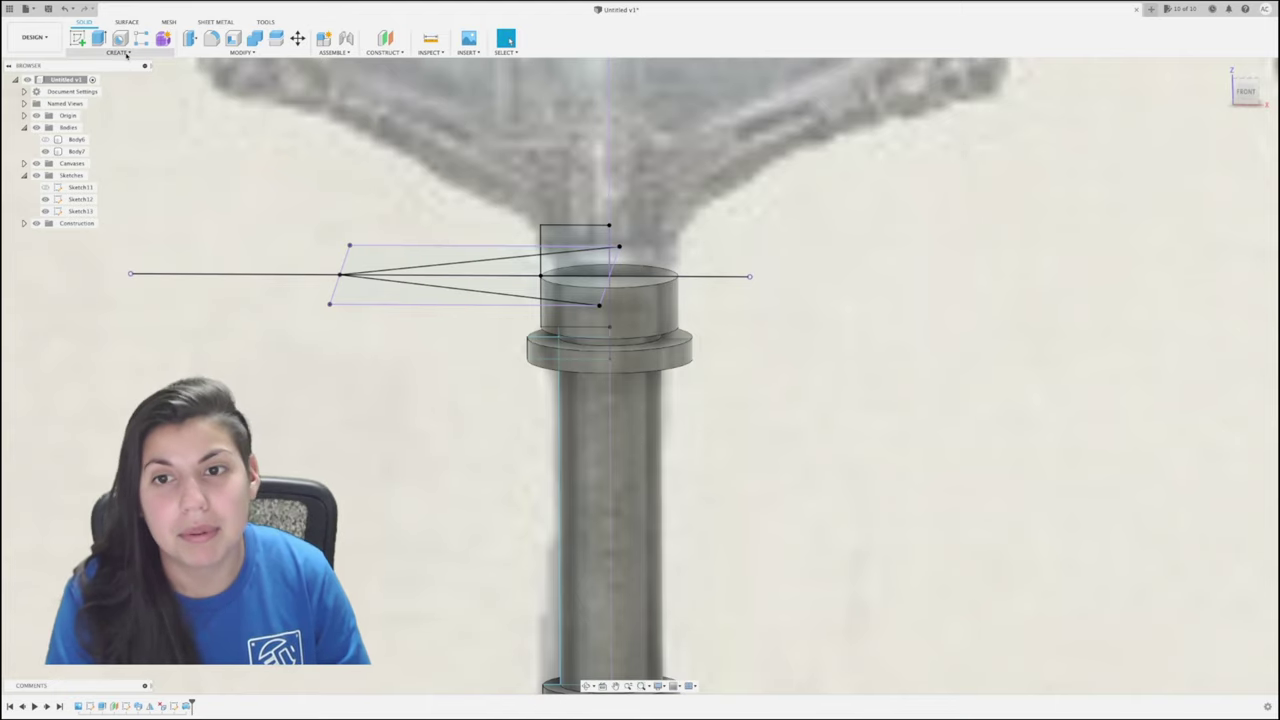
Revolve the collar's upper half 360° around the vertical centreline as a separate new body.
click(118, 52)
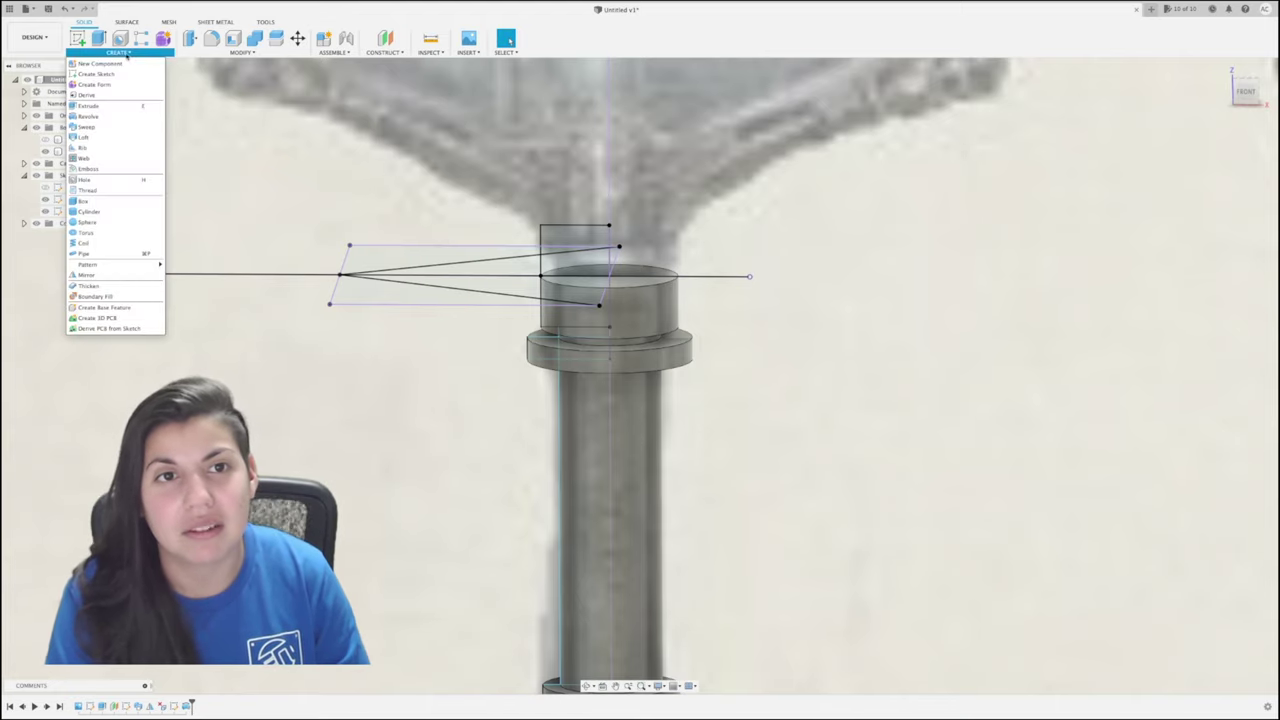
click(106, 119)
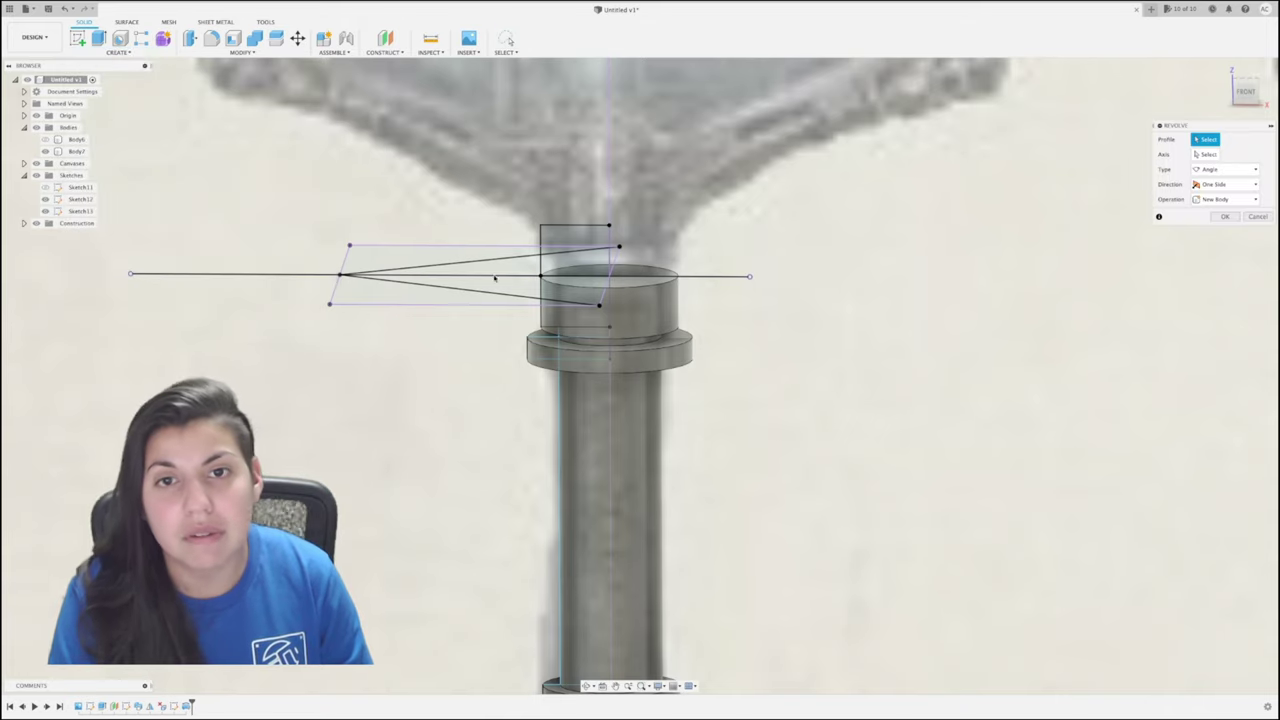
click(575, 267)
click(1216, 156)
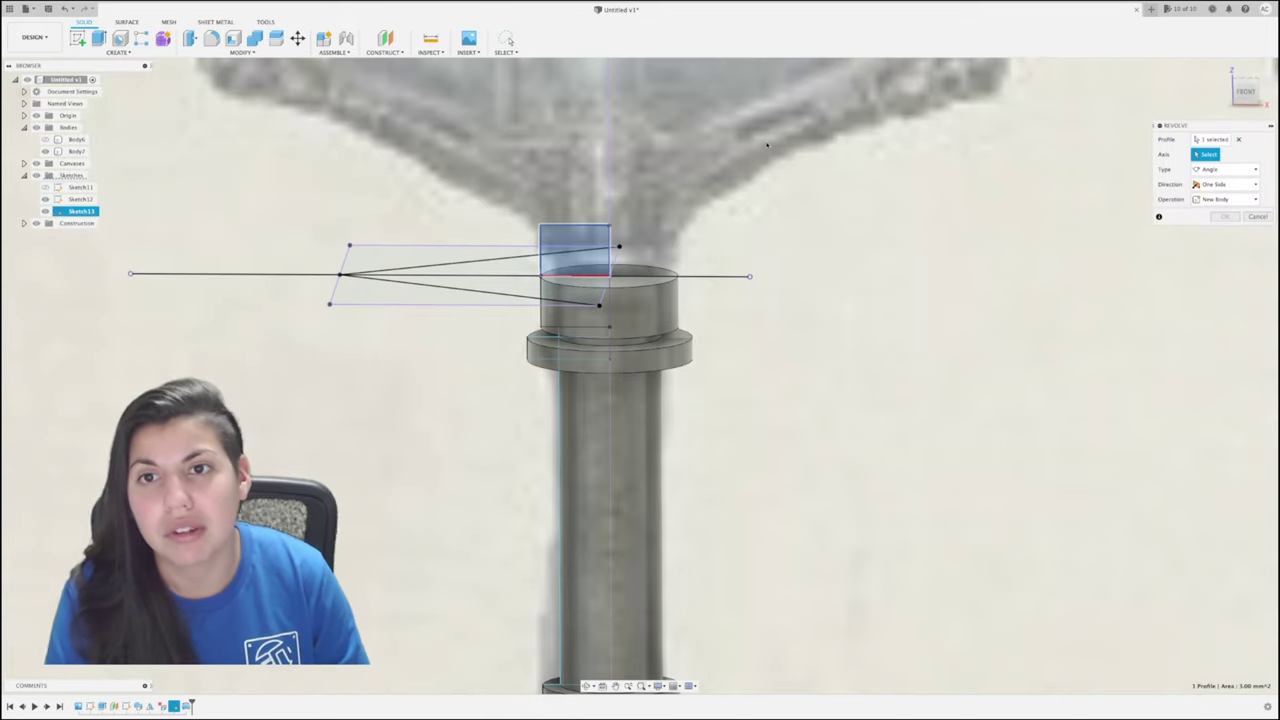
click(608, 177)
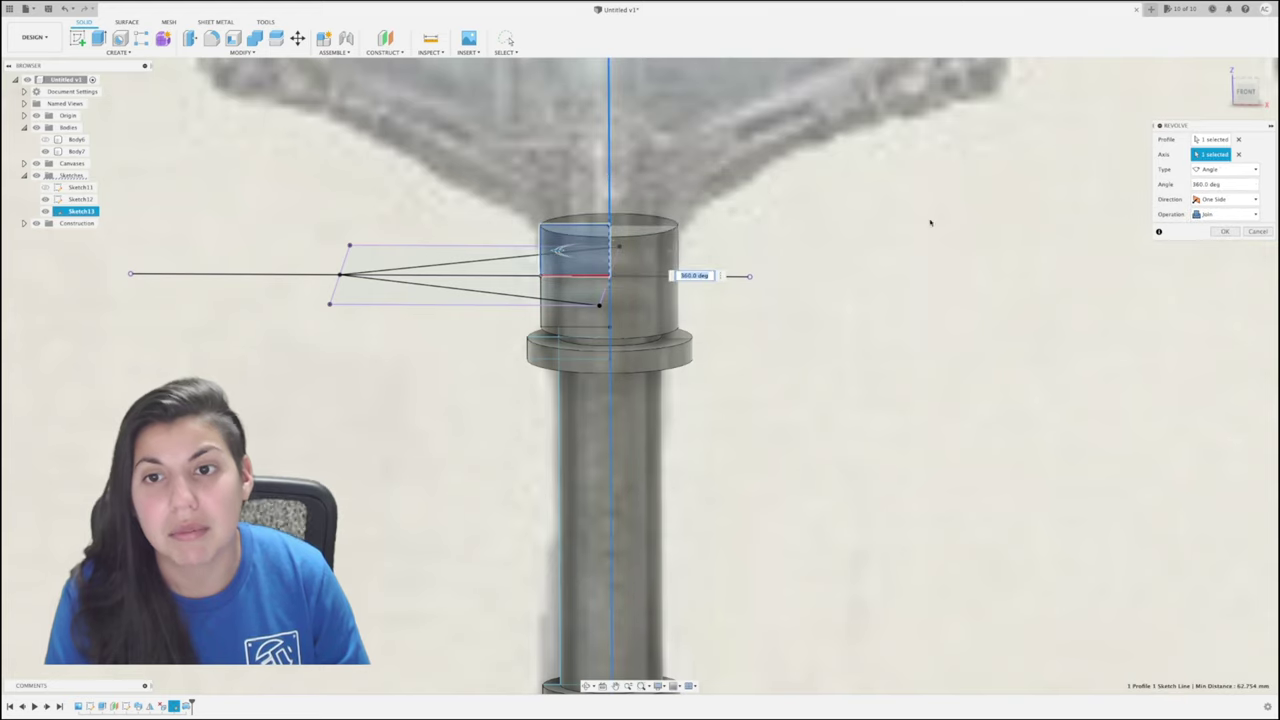
click(1225, 214)
click(1215, 259)
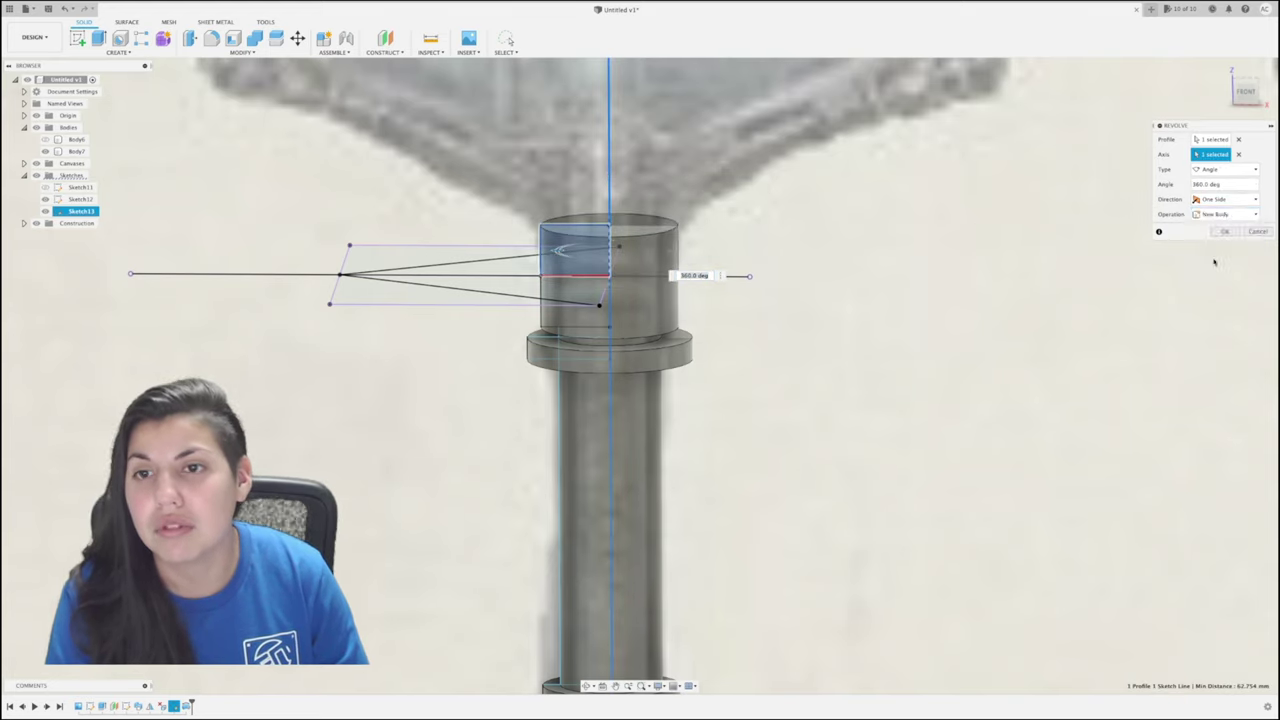
click(1222, 231)
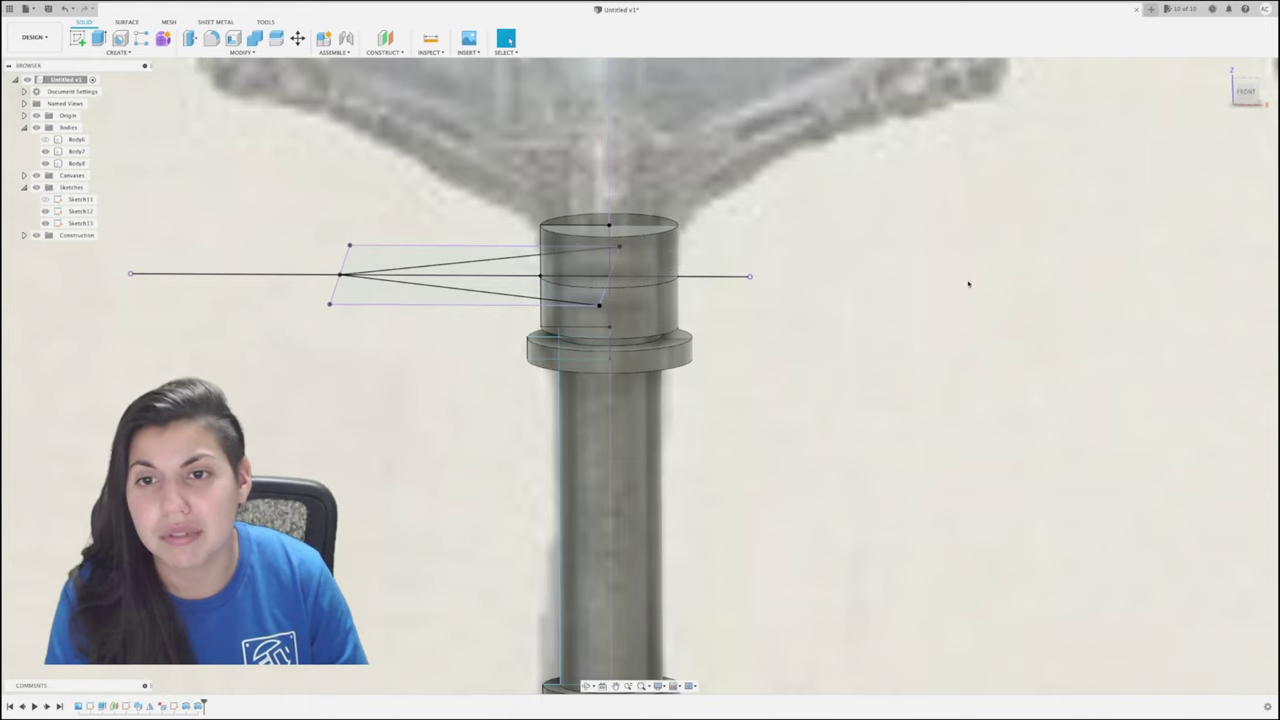
Try fillets of 1 mm and 0.5 mm on the upper collar and both grip rings together, and clear that selection set.
key(f)
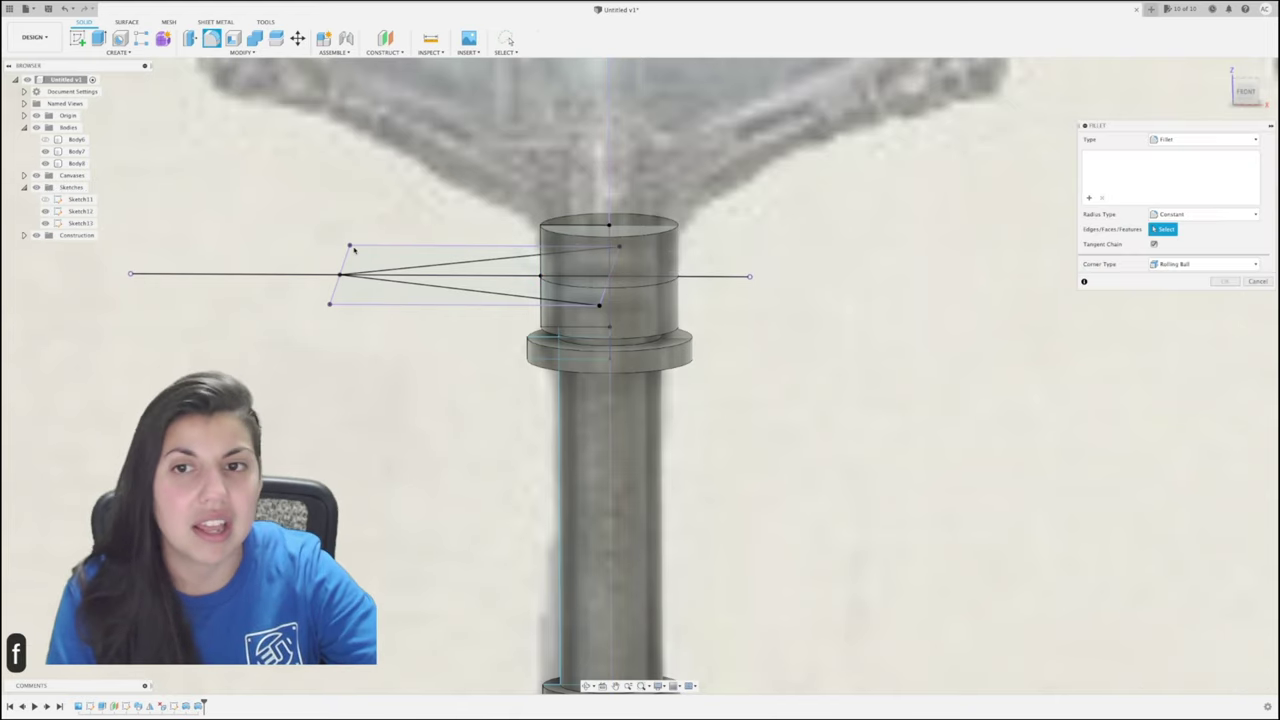
click(625, 280)
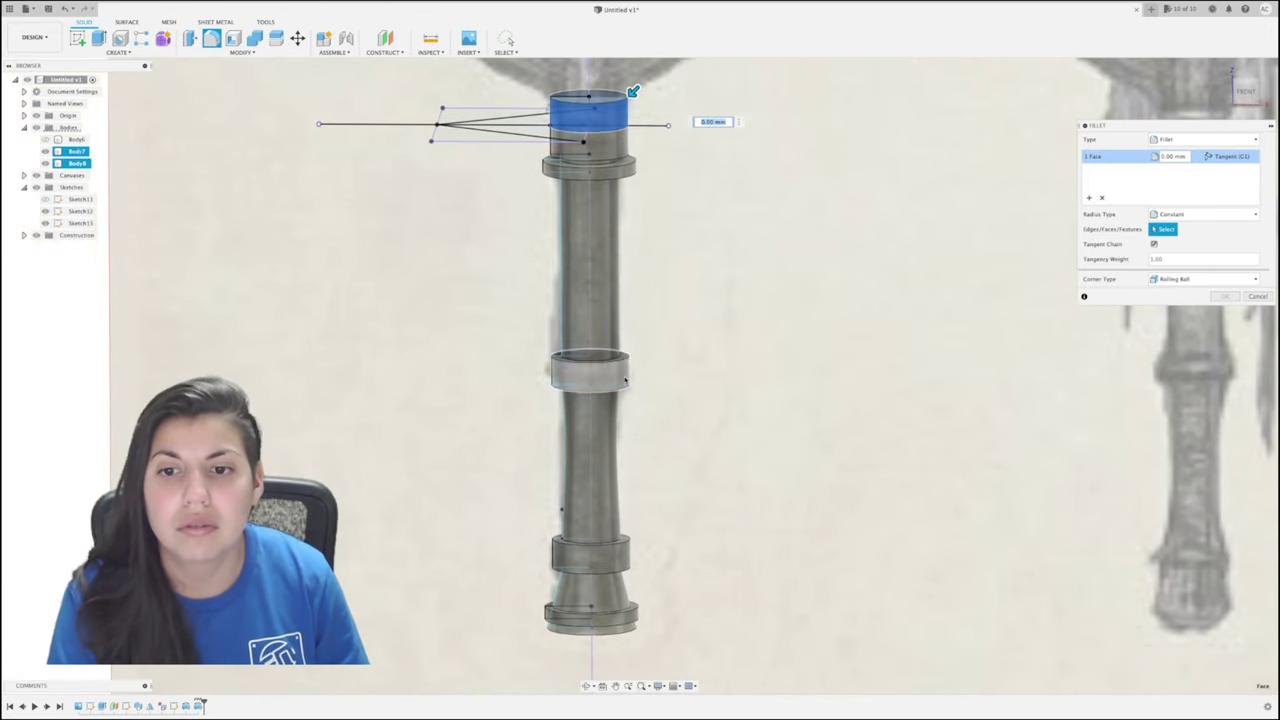
click(590, 370)
click(594, 567)
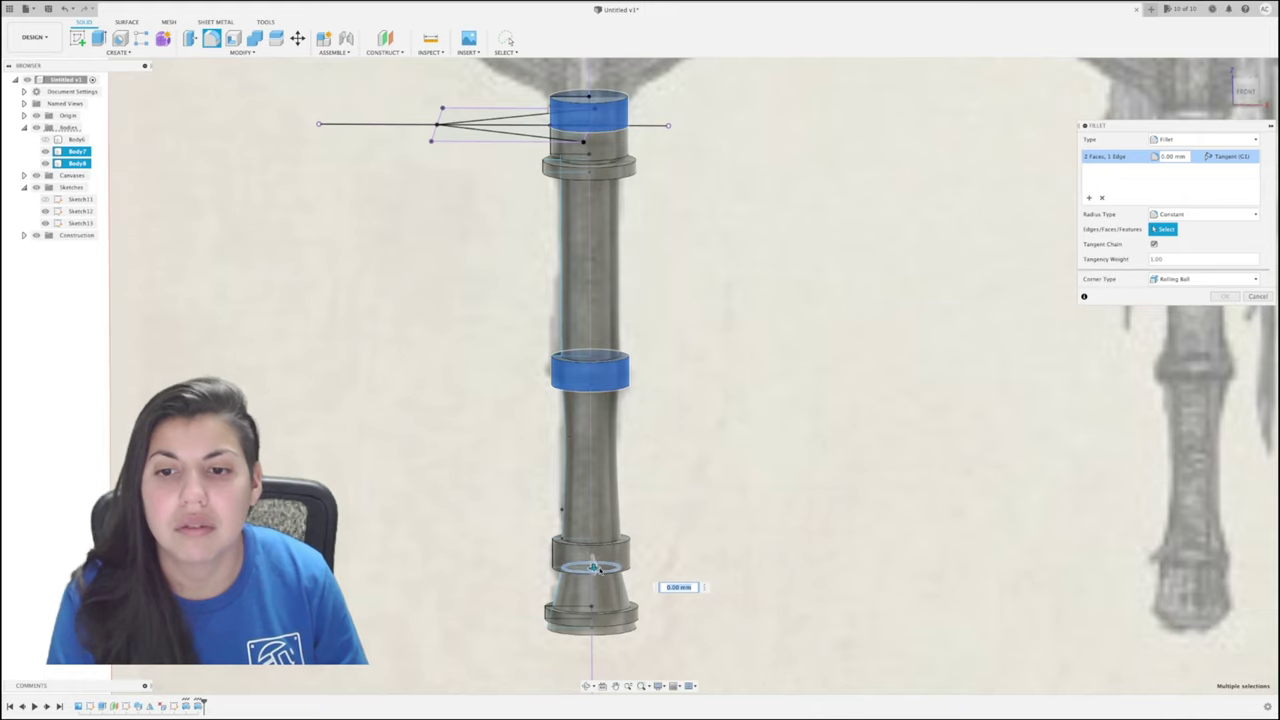
click(600, 568)
click(632, 536)
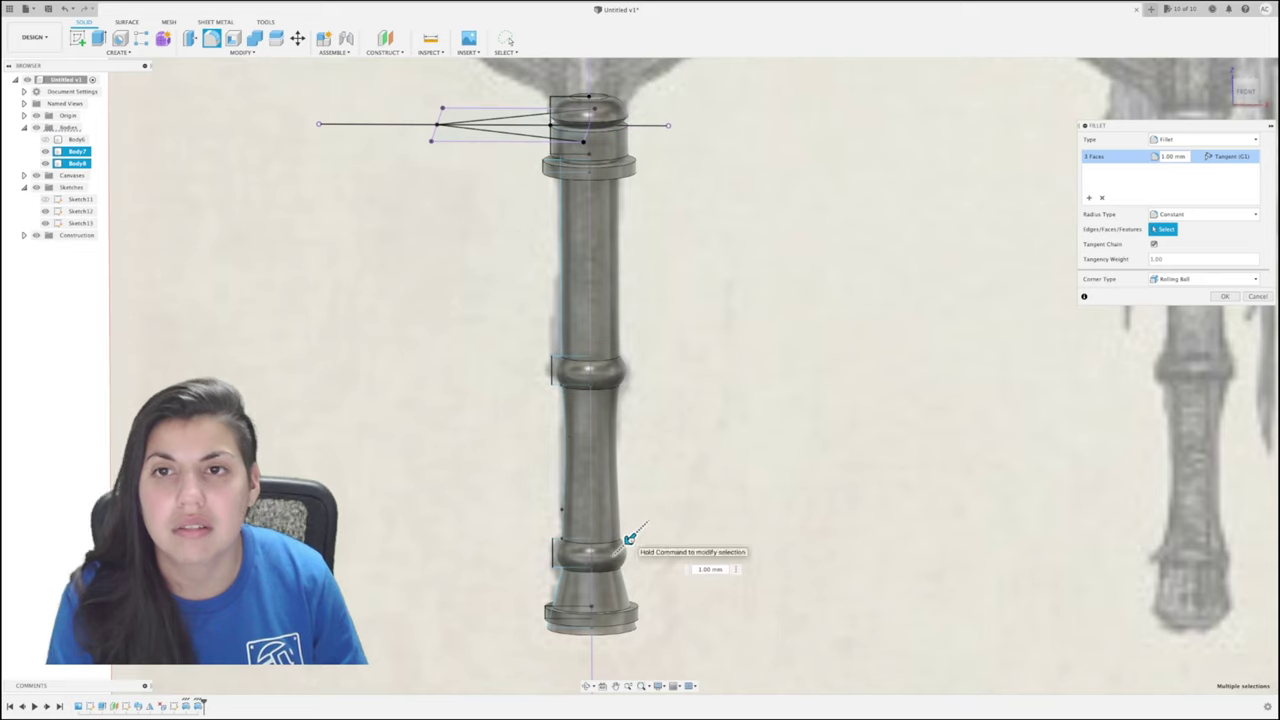
text(0.5)
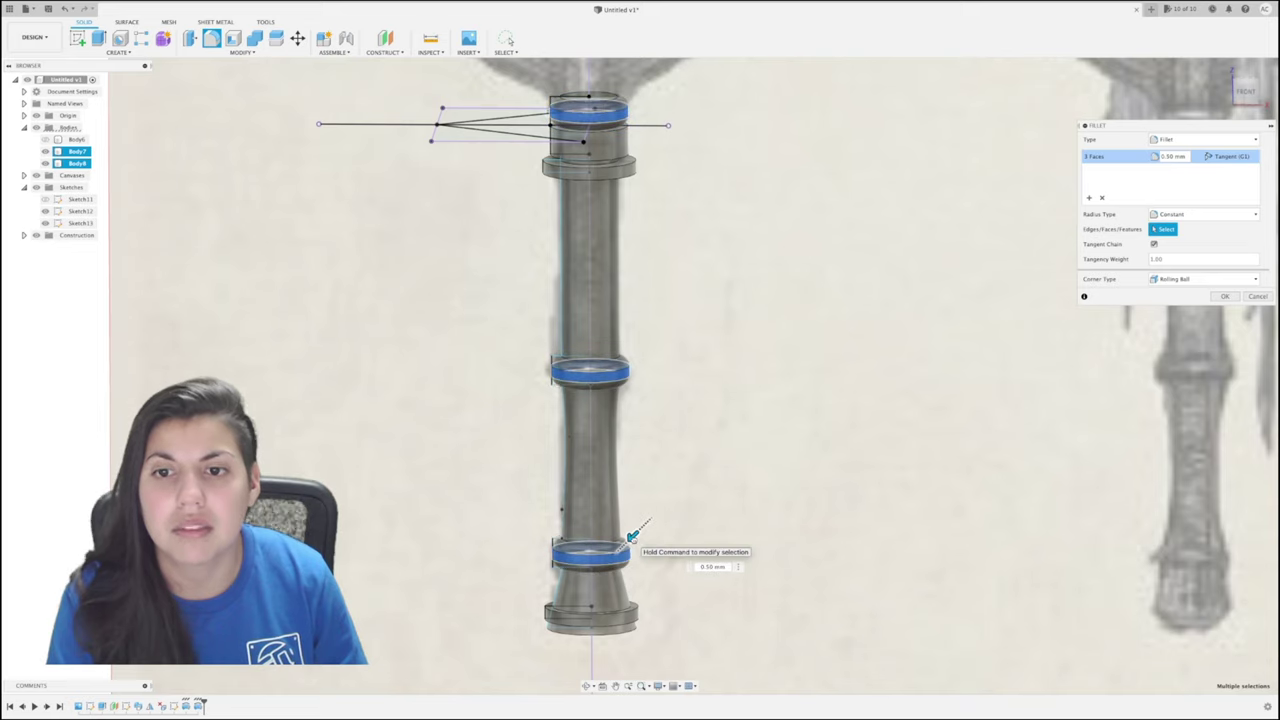
drag(632, 538, 629, 541)
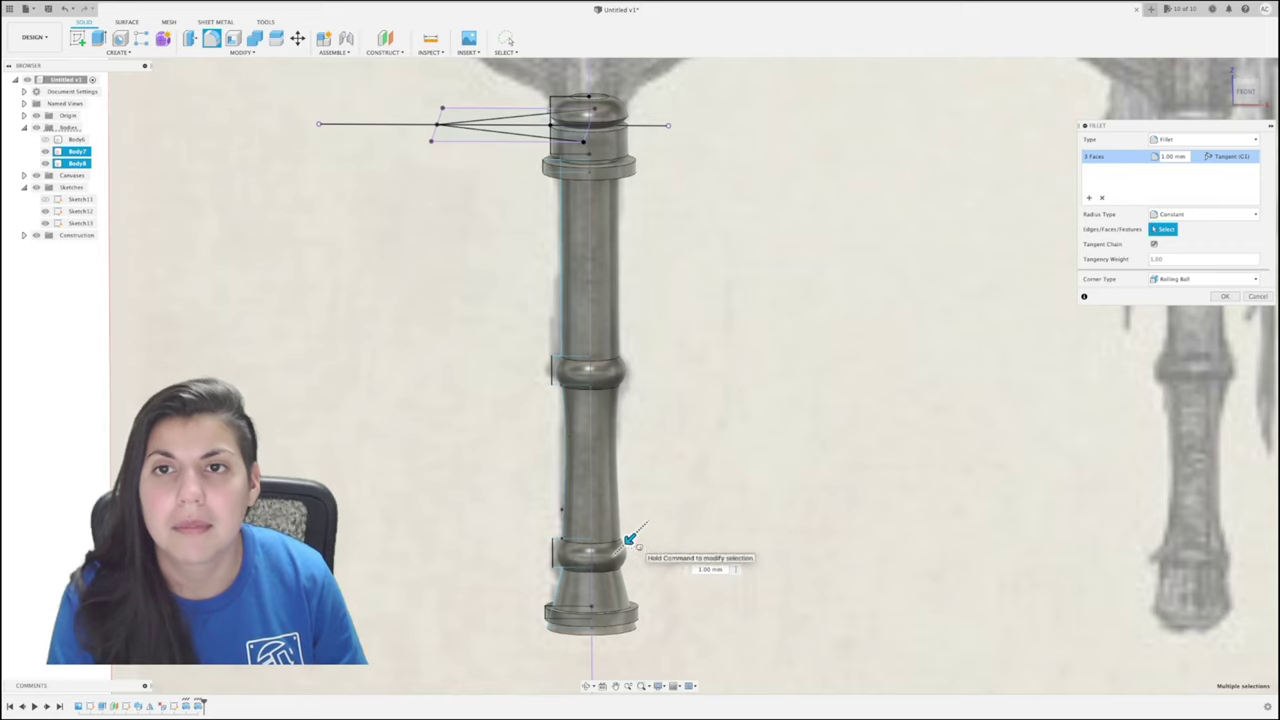
text(0.5)
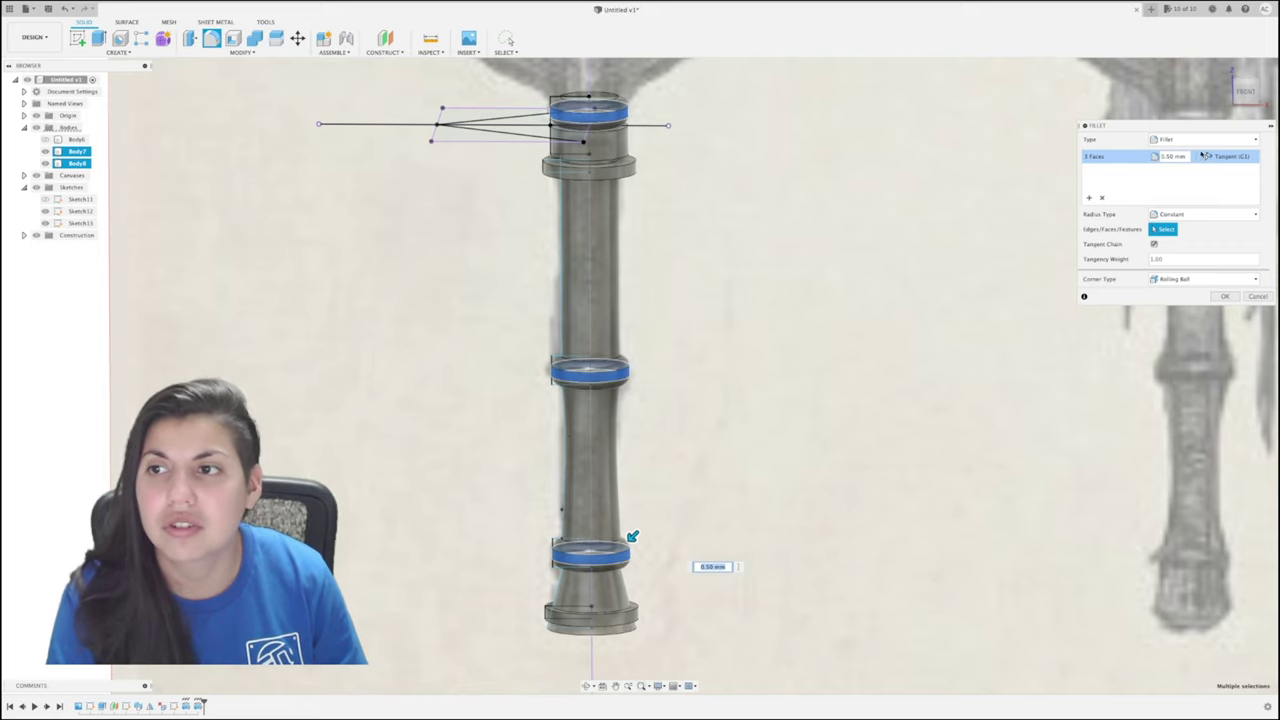
click(1102, 197)
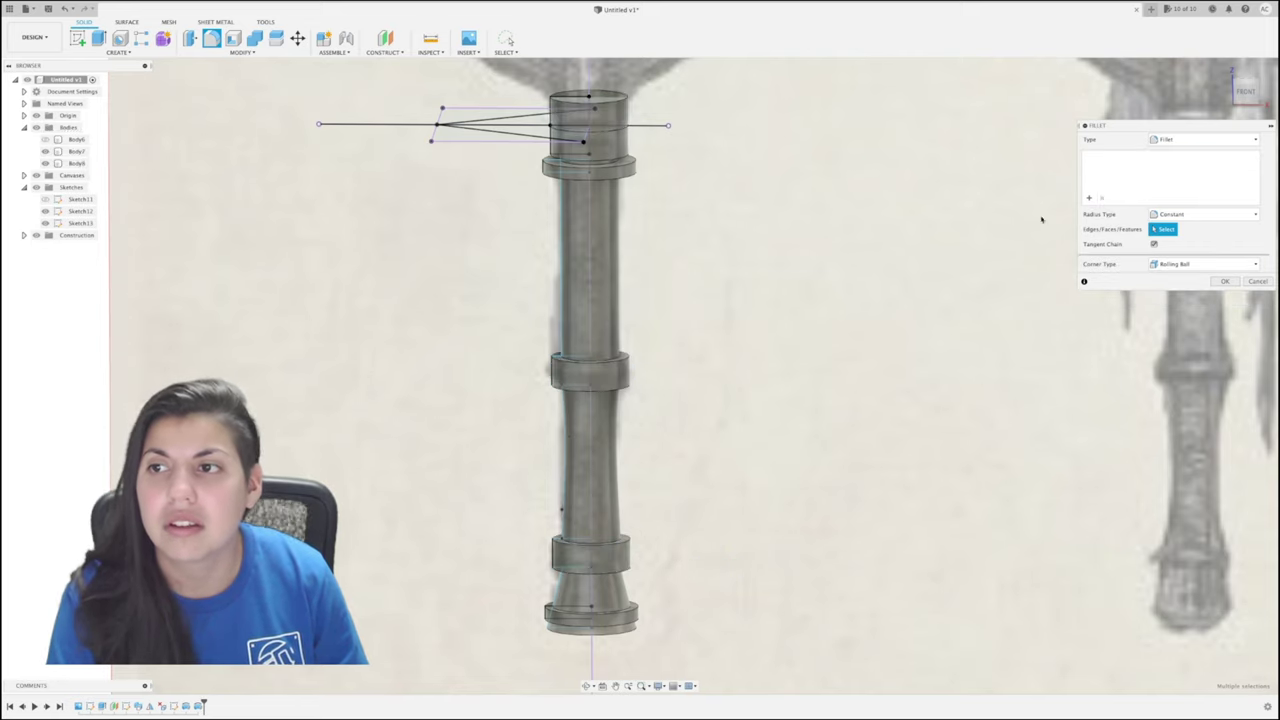
Fillet the outer faces of the middle and lower grip rings so that they are rounded into soft bulges.
click(614, 376)
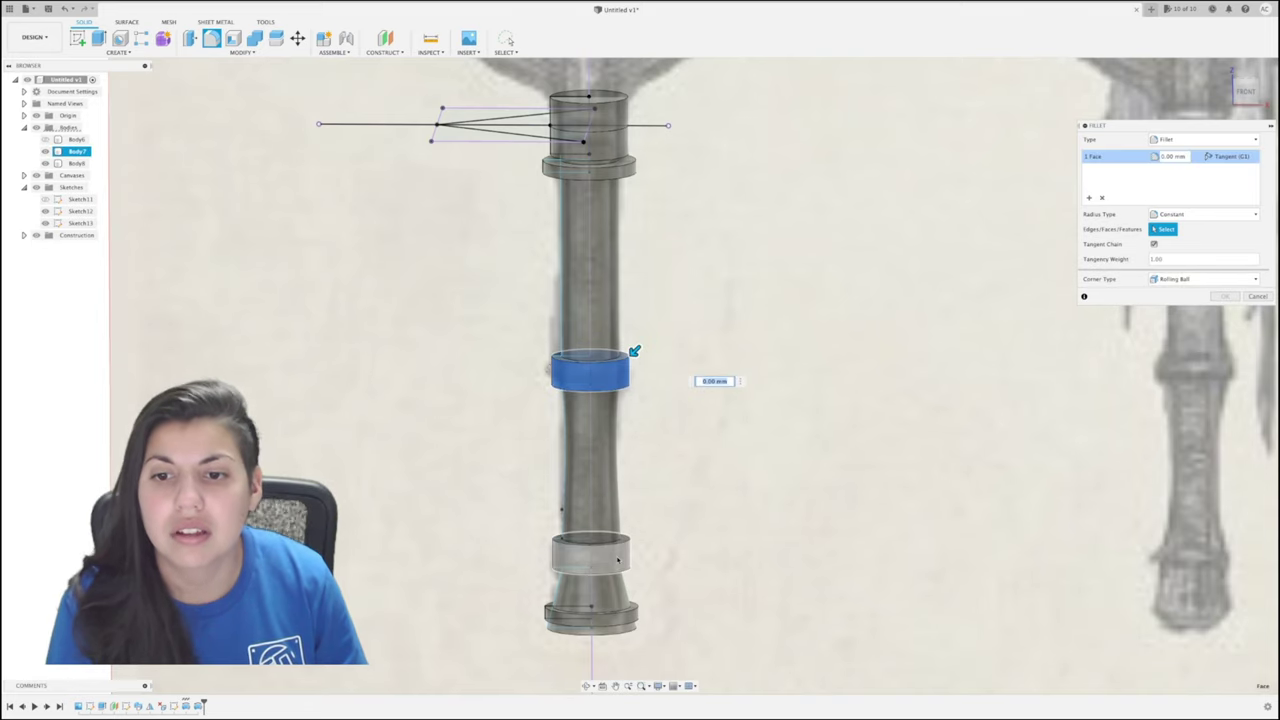
click(632, 536)
drag(634, 534, 629, 538)
scroll(628, 536, up, 4)
scroll(674, 474, down, 2)
scroll(674, 474, down, 3)
scroll(654, 532, up, 2)
middle_drag(687, 483, 721, 407)
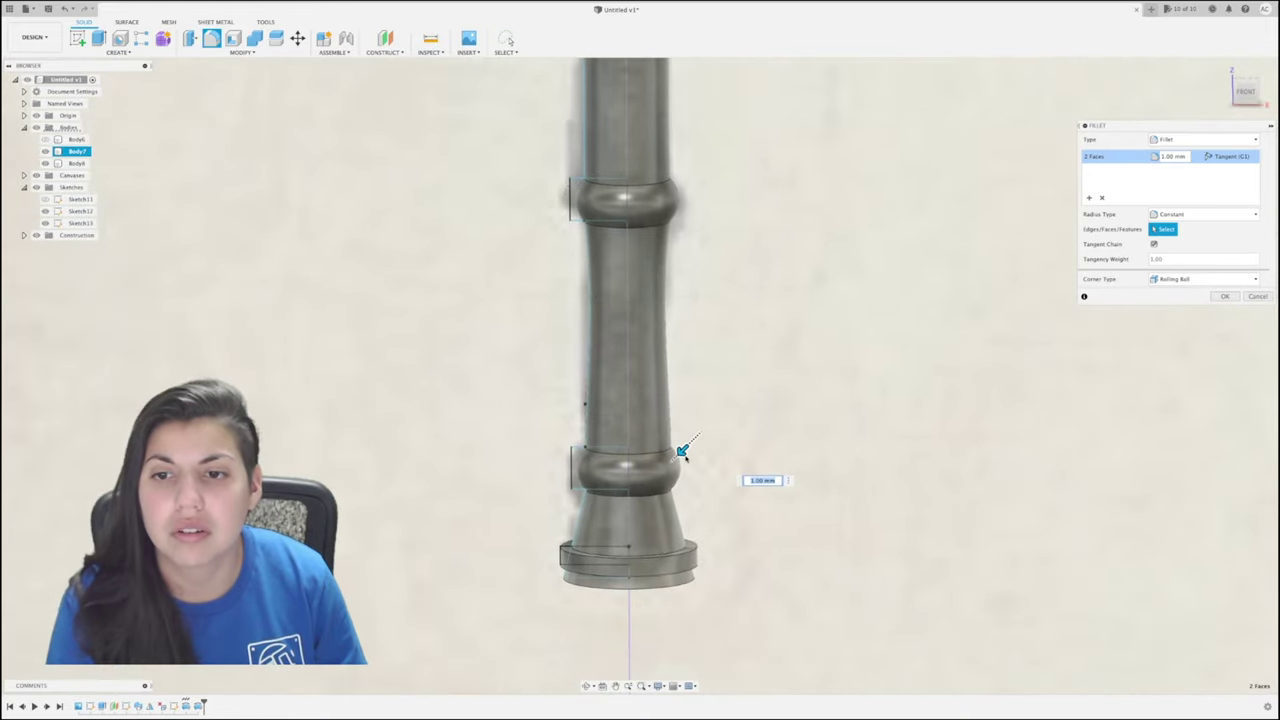
drag(686, 458, 689, 454)
click(1225, 296)
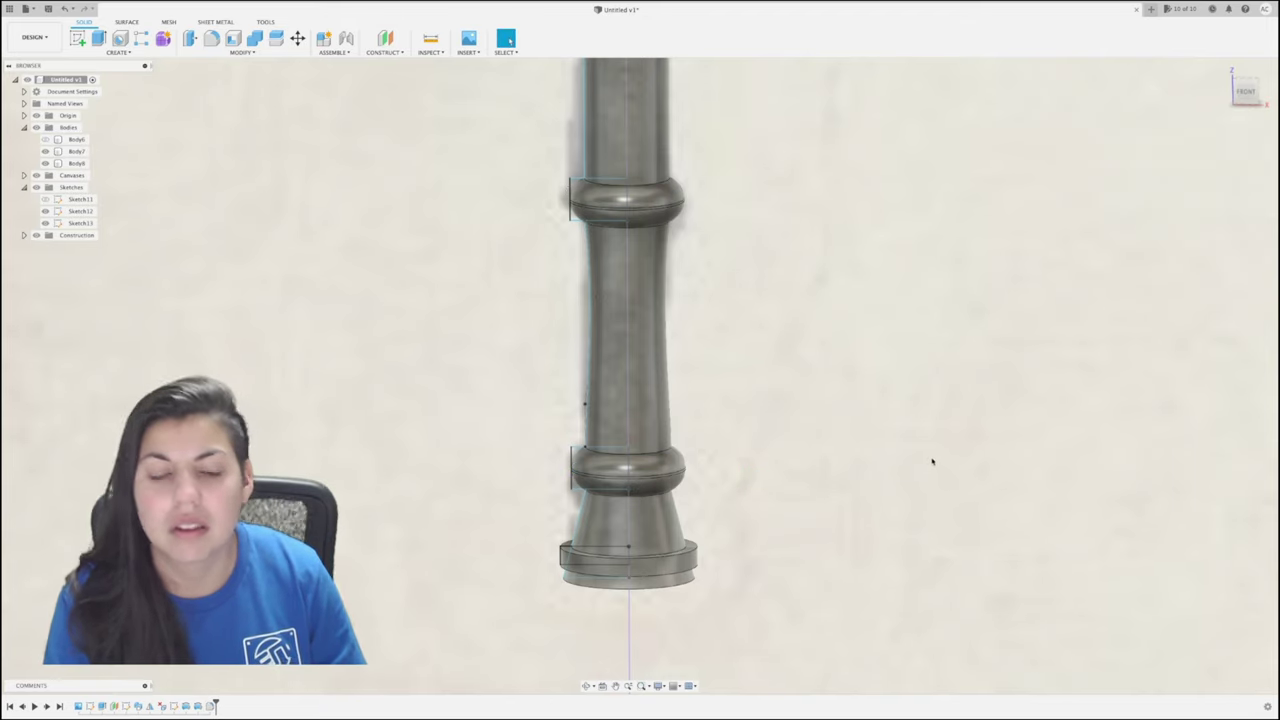
Fillet the outer face of the lowest ring at the pommel with a 0.25 mm radius.
key(f)
click(694, 550)
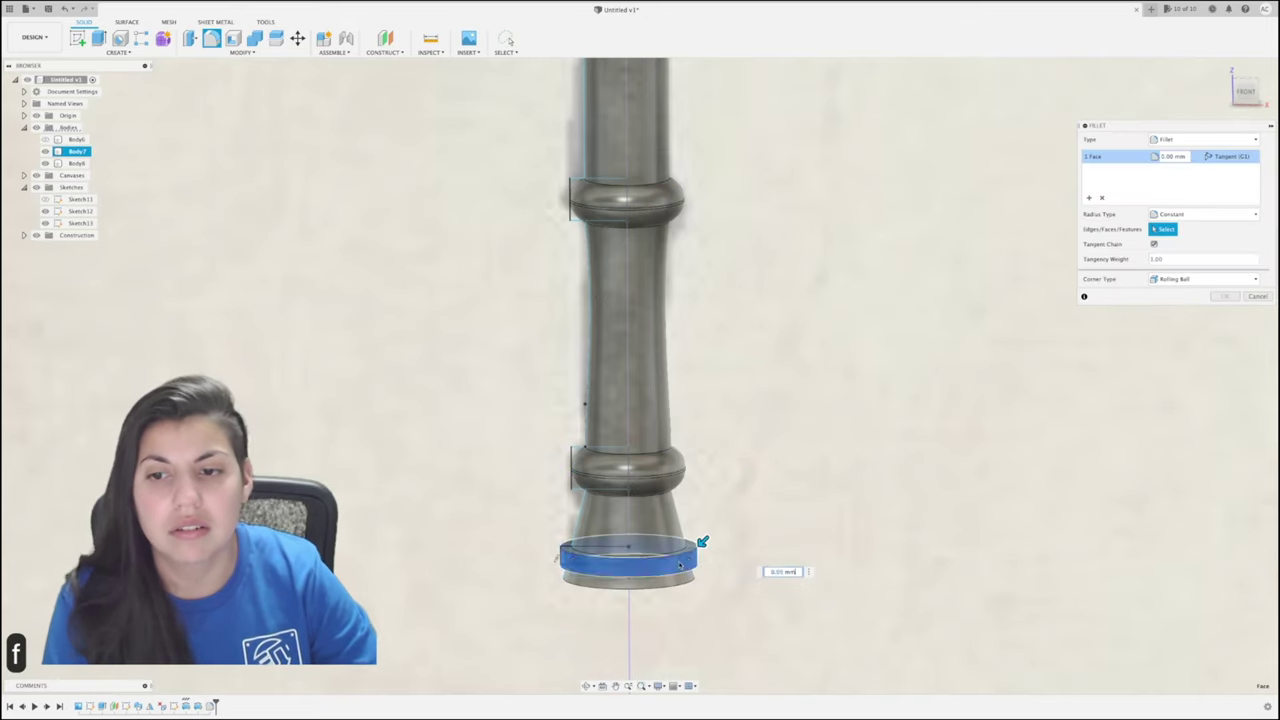
drag(702, 541, 700, 536)
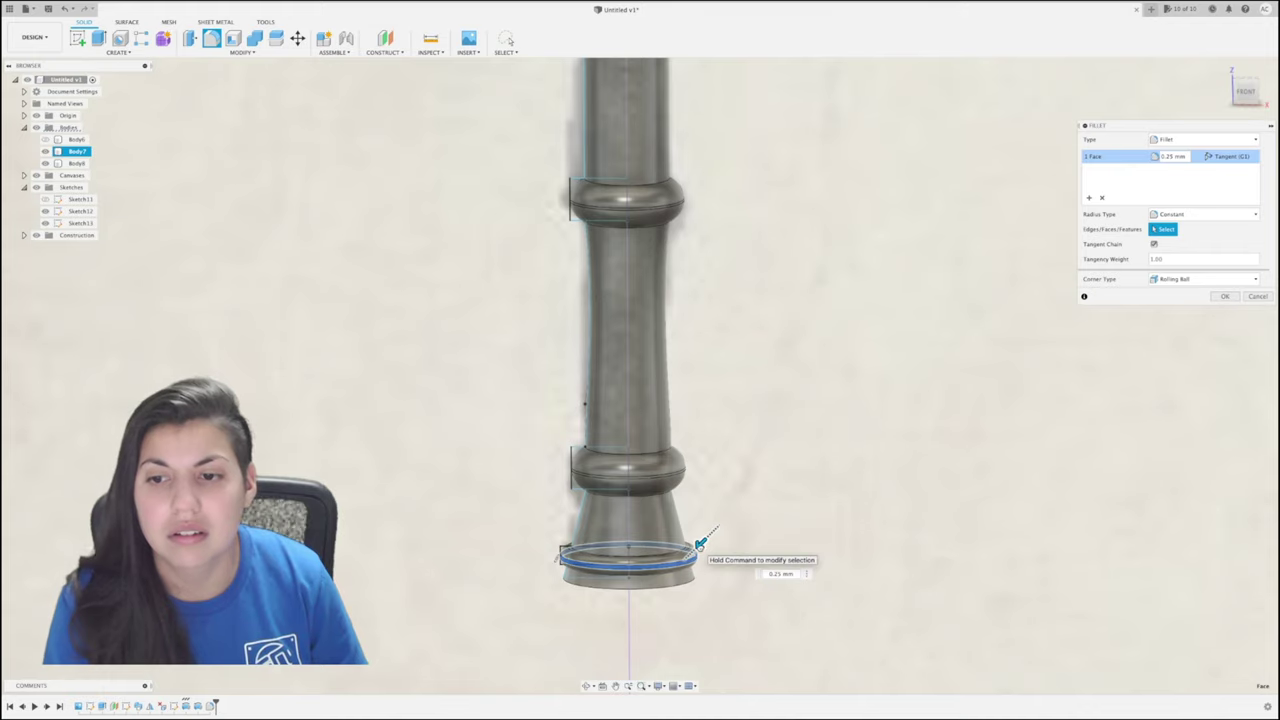
click(1226, 297)
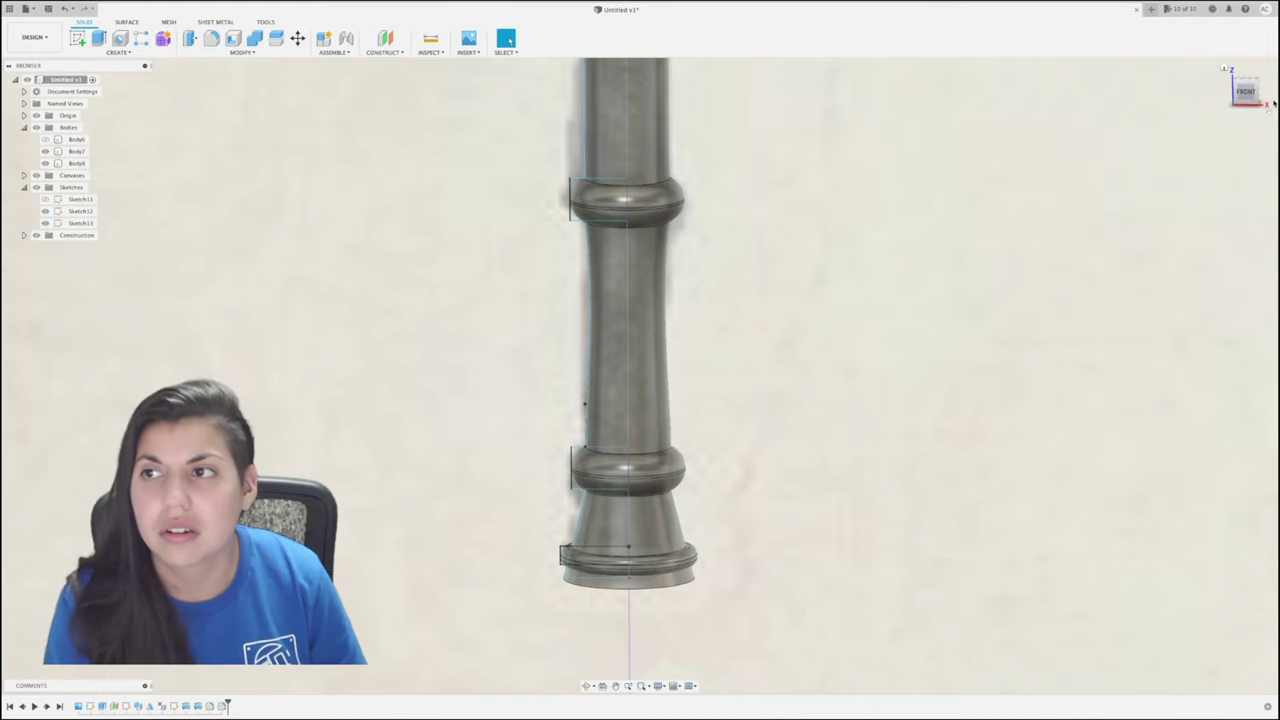
Fillet the flat bottom face of the pommel with a 0.5 mm radius.
drag(1251, 100, 1249, 78)
key(f)
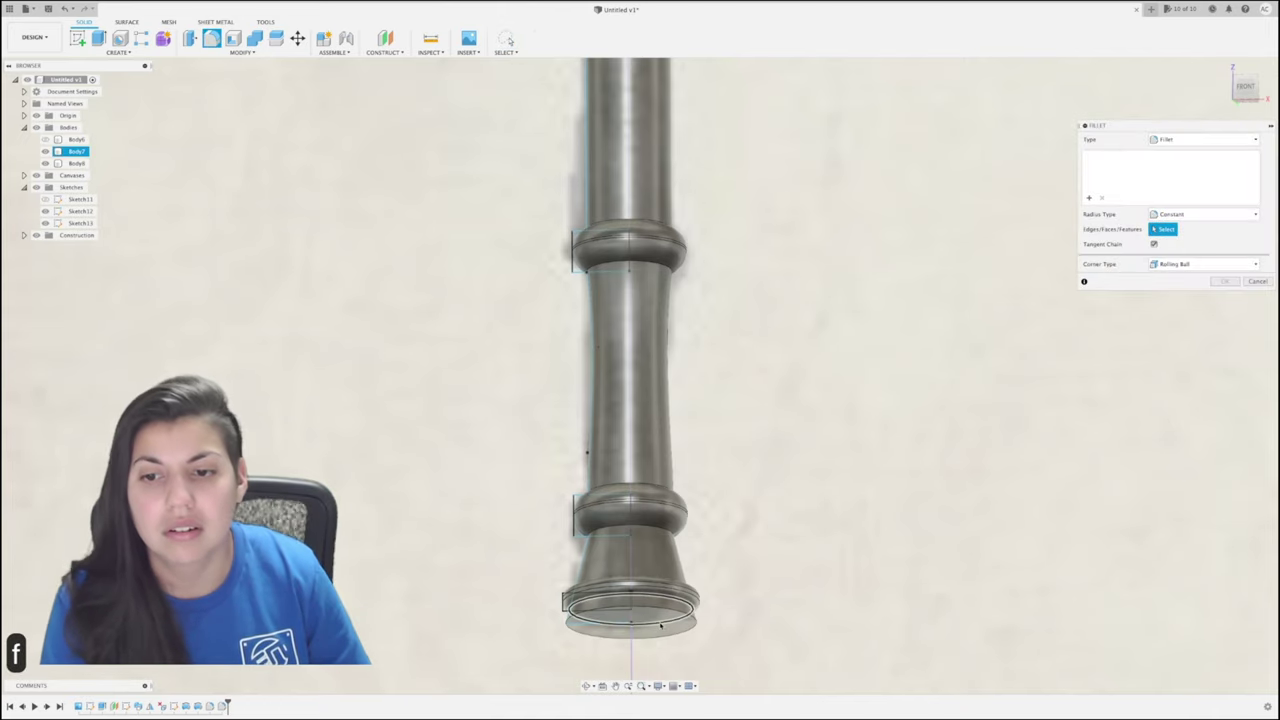
click(663, 628)
click(695, 624)
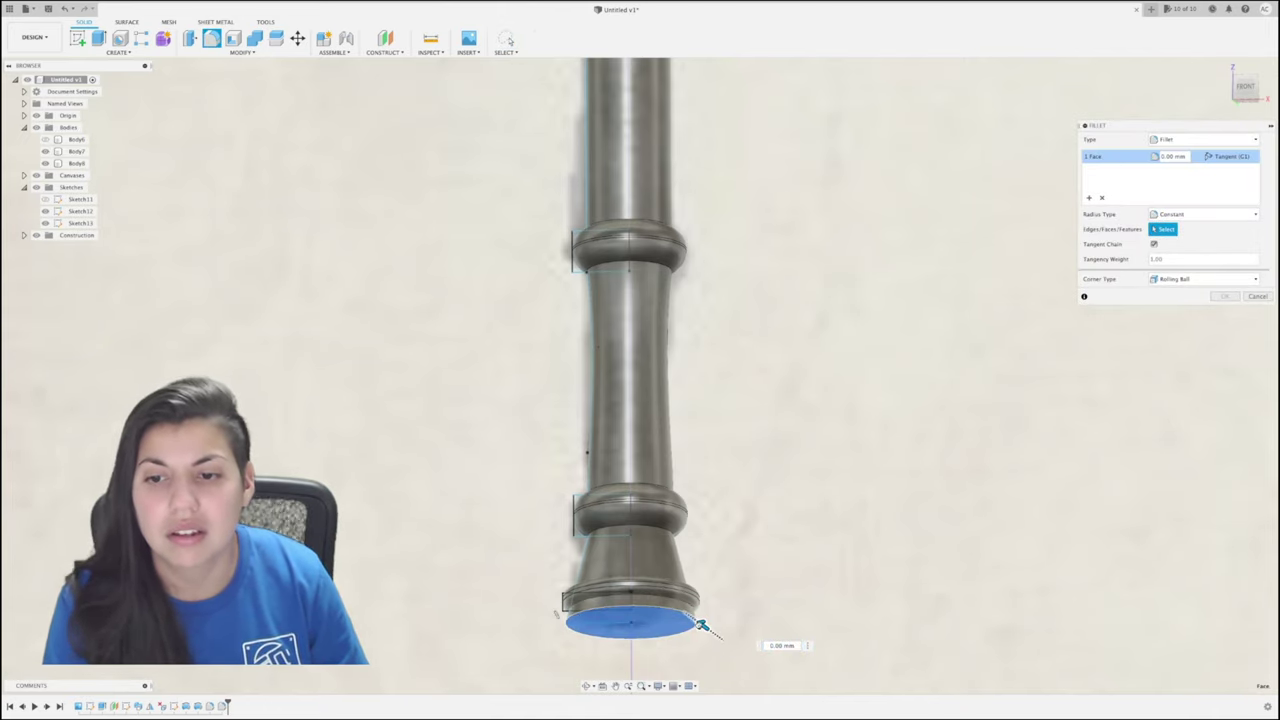
drag(702, 625, 698, 622)
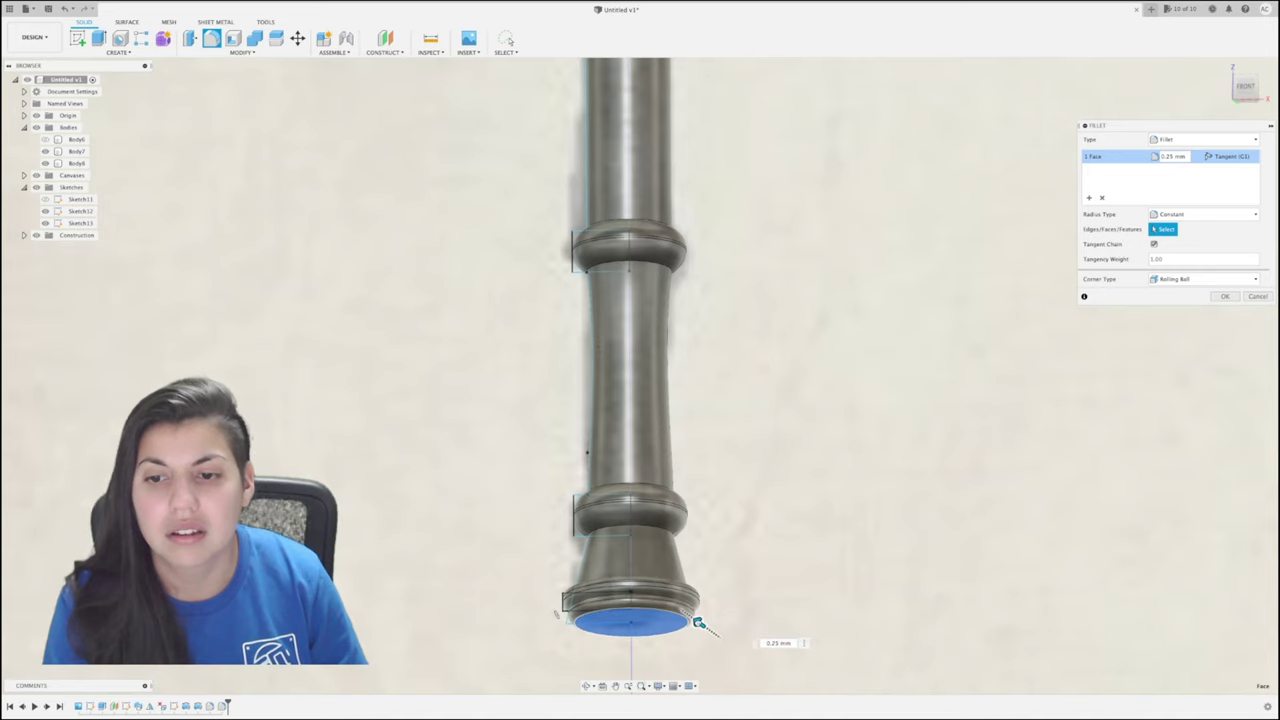
click(1247, 95)
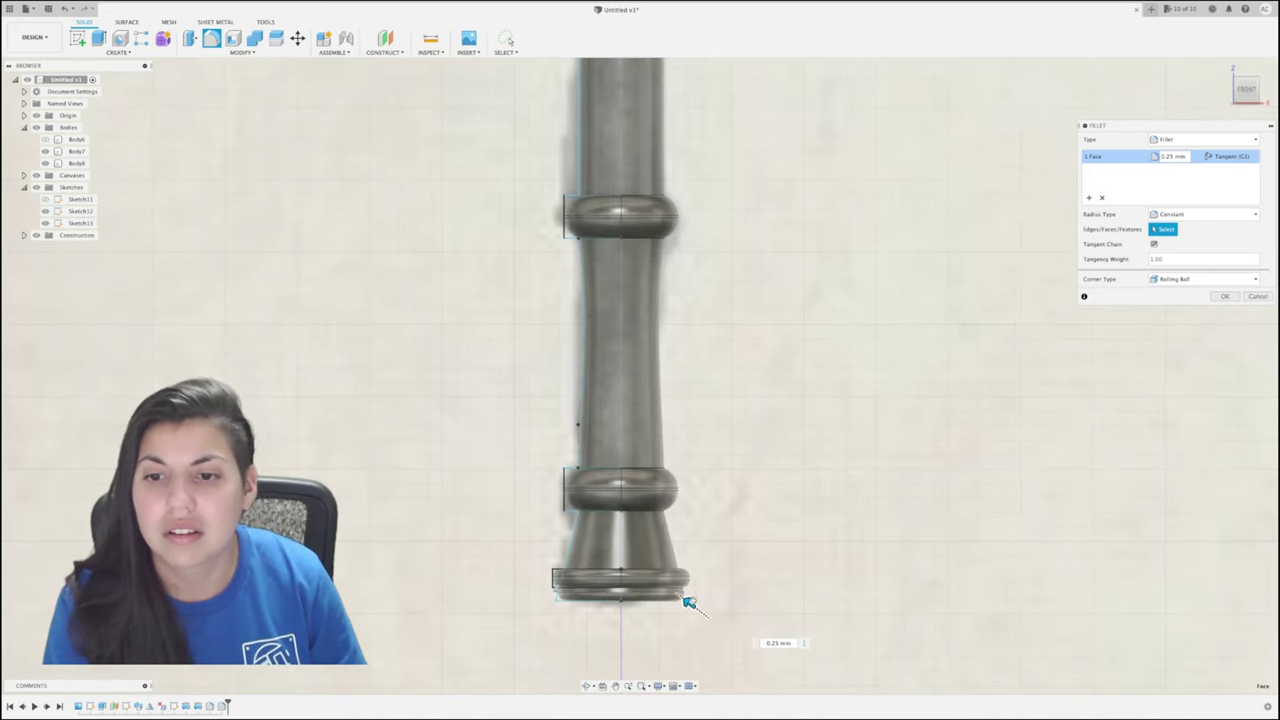
drag(689, 601, 684, 598)
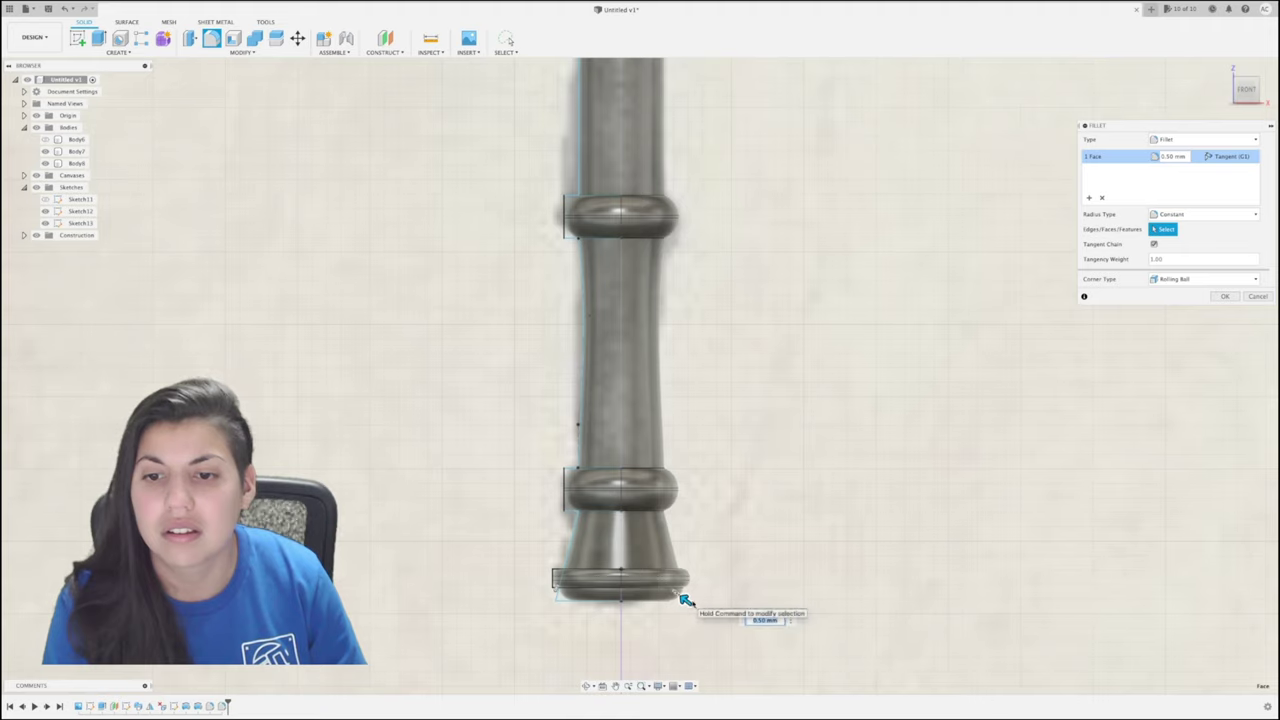
click(1224, 297)
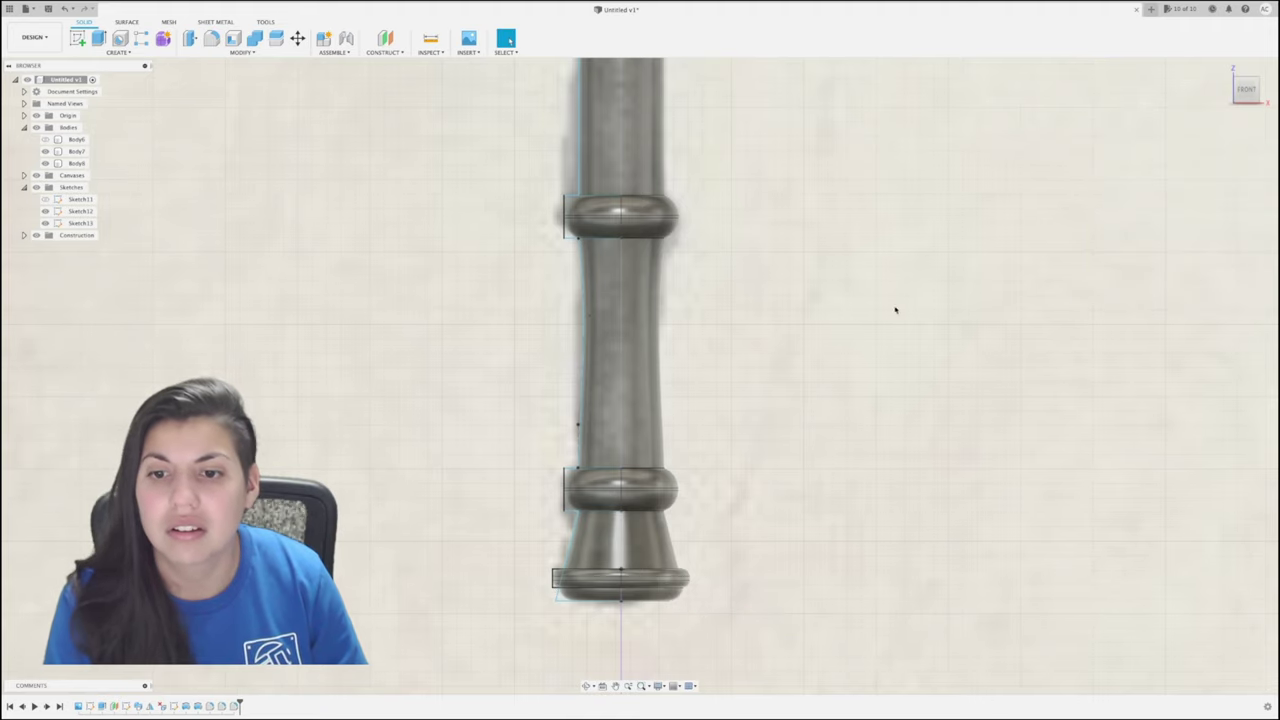
Fillet the outer face of the thin ring just below the collar with a 0.5 mm radius.
middle_drag(894, 309, 894, 357)
middle_drag(923, 286, 885, 424)
middle_drag(875, 267, 909, 470)
key(f)
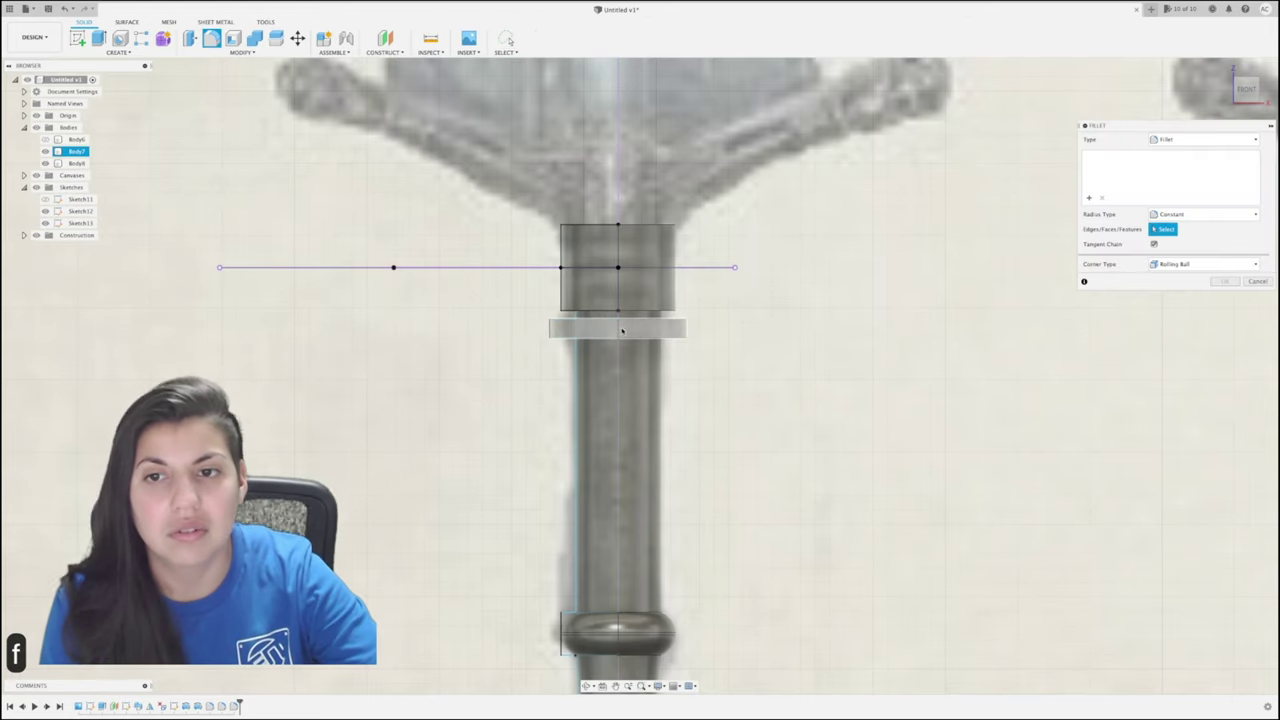
click(690, 316)
drag(697, 313, 692, 318)
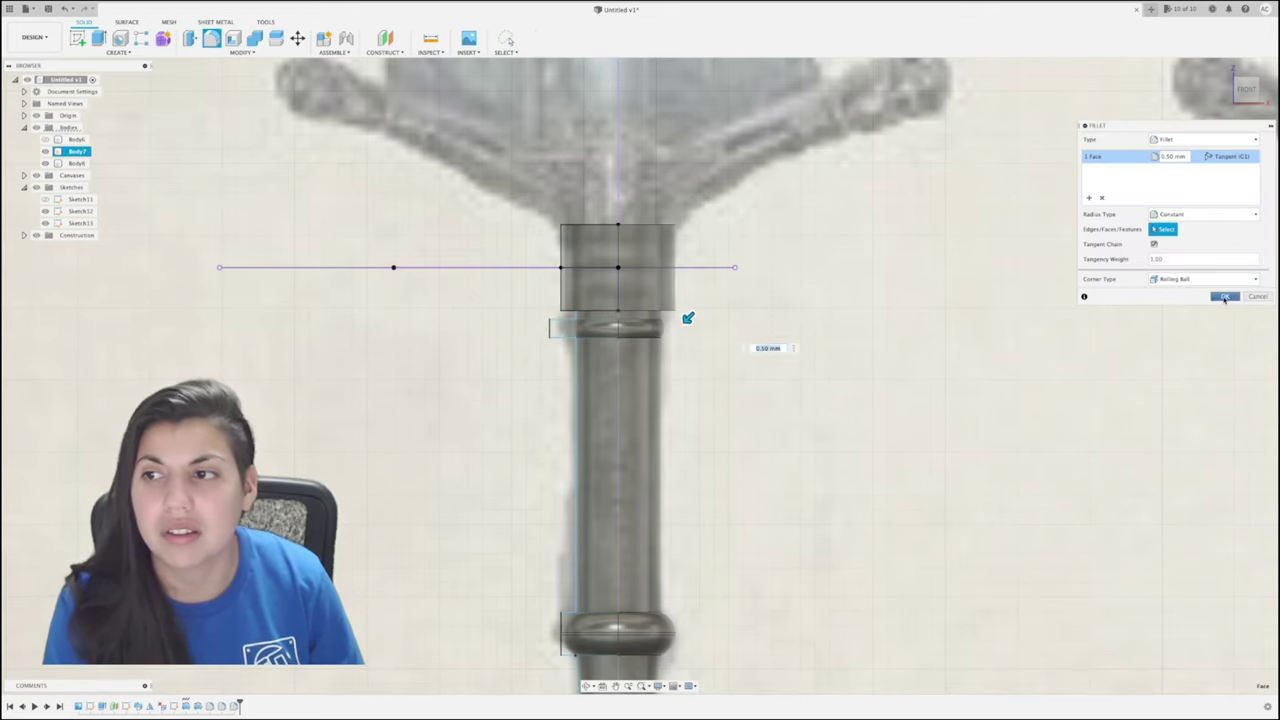
click(1225, 297)
Fillet the outer face of the collar's lower ring with a 0.8 mm radius.
click(661, 292)
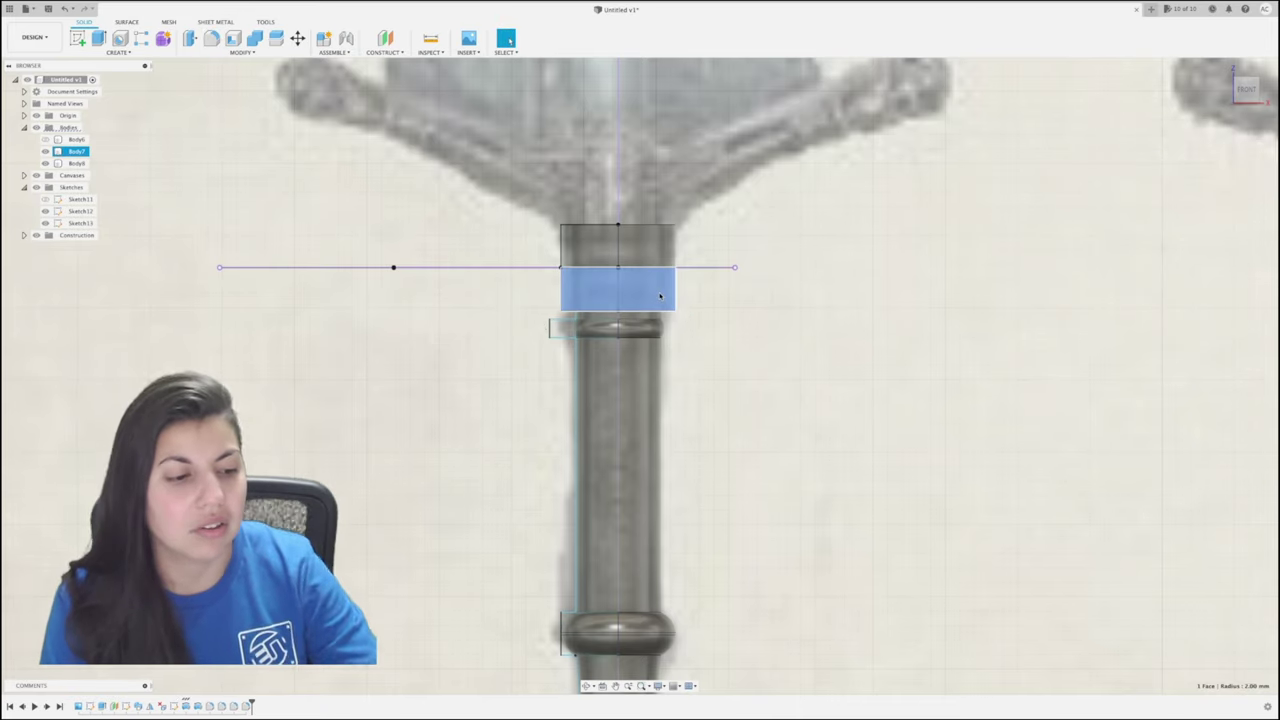
key(f)
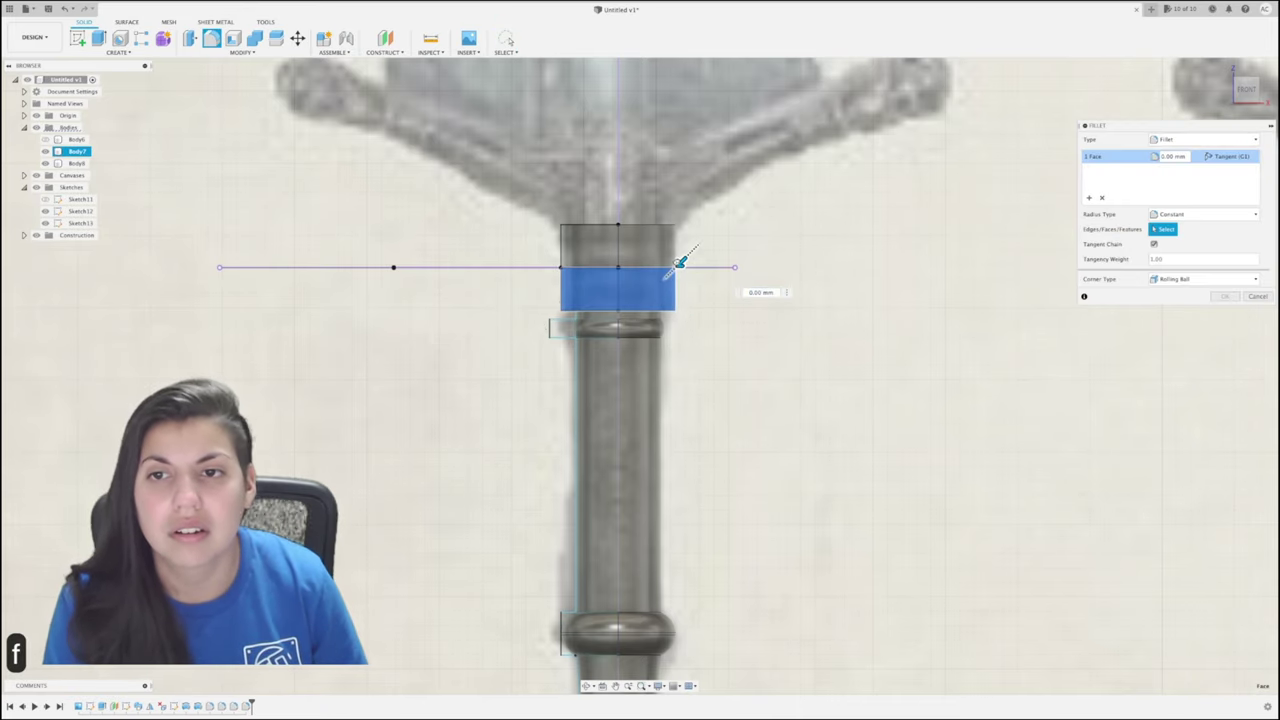
drag(680, 262, 674, 267)
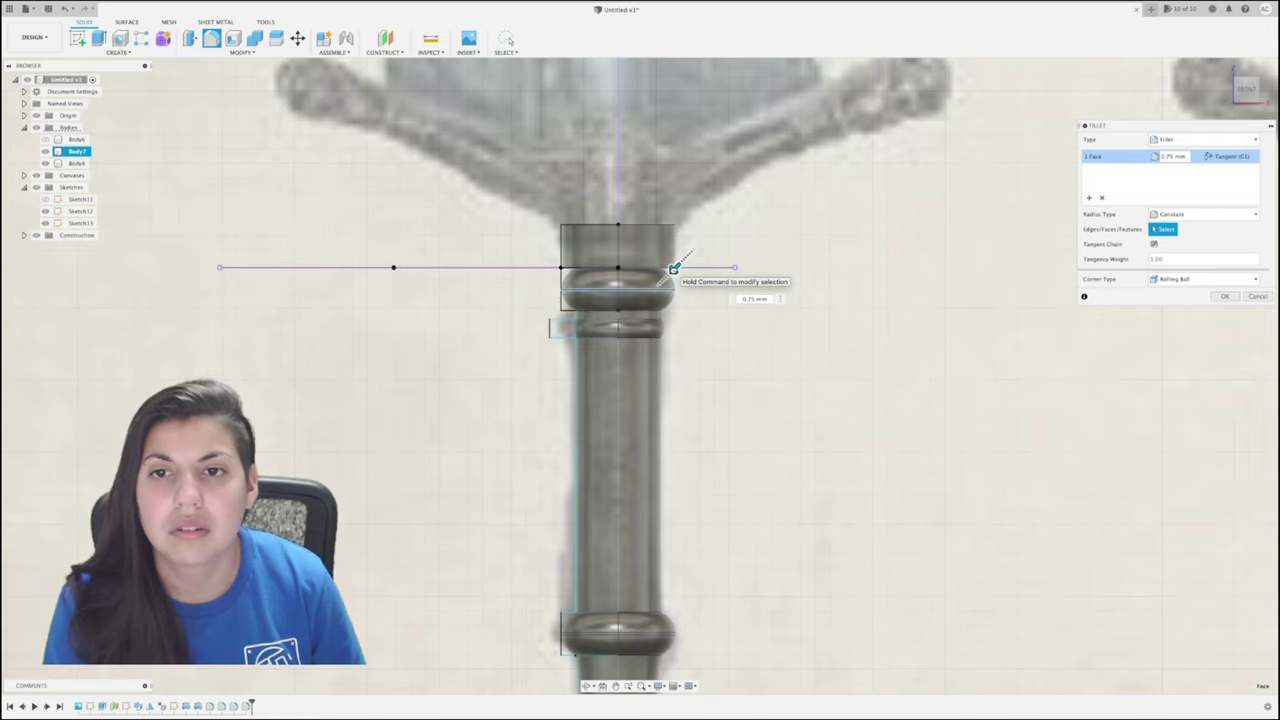
scroll(674, 267, up, 10)
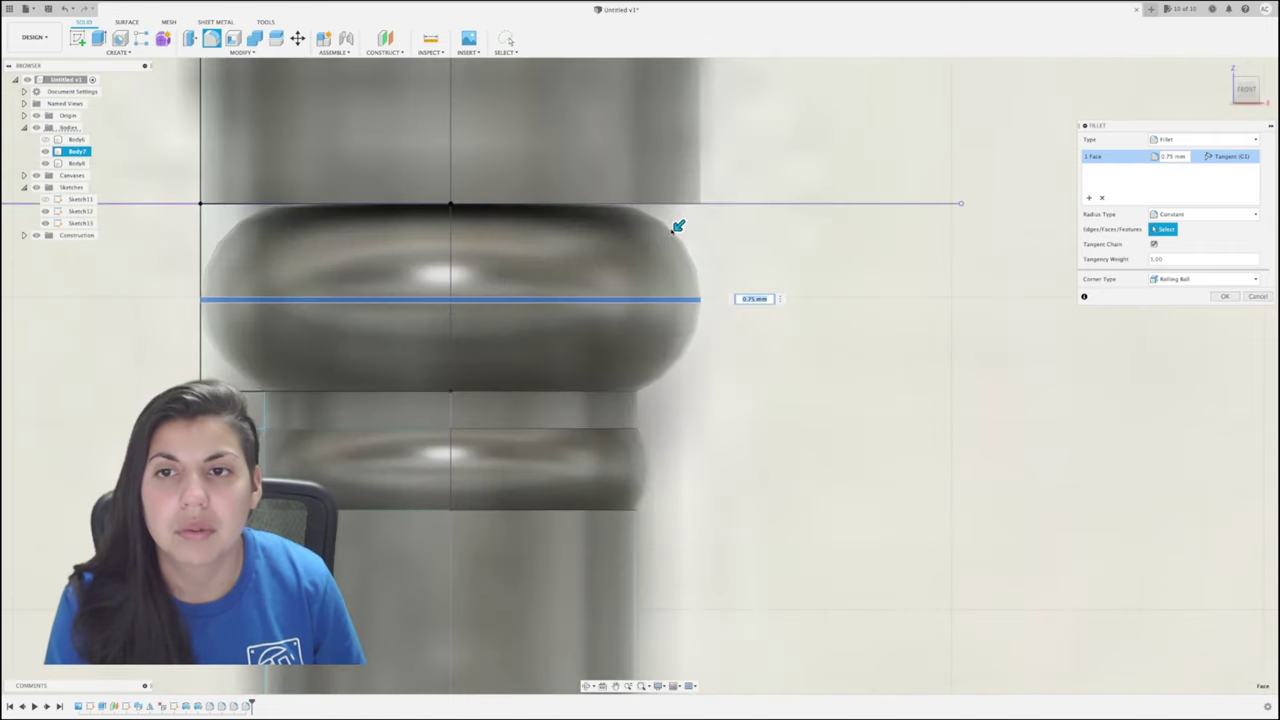
drag(673, 231, 667, 237)
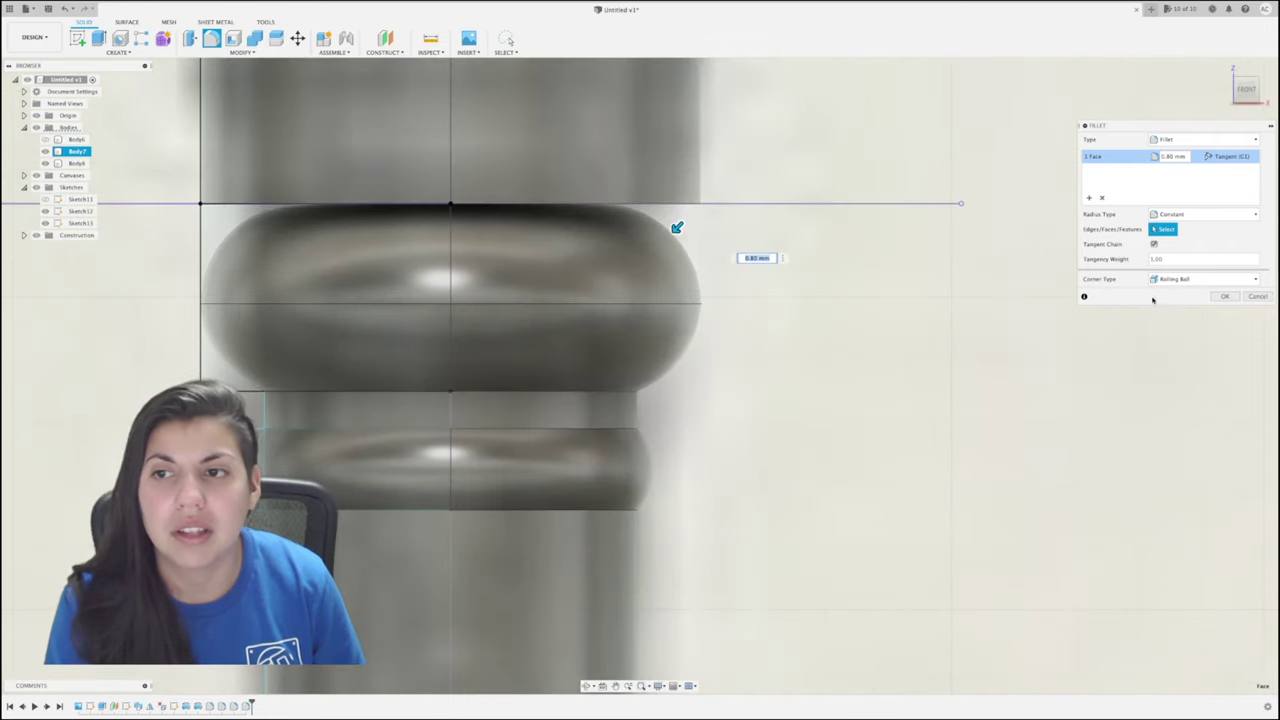
click(1235, 302)
Fillet the outer face of the collar's upper ring, a separate body, with a 0.75 mm radius.
middle_drag(943, 282, 963, 519)
click(743, 363)
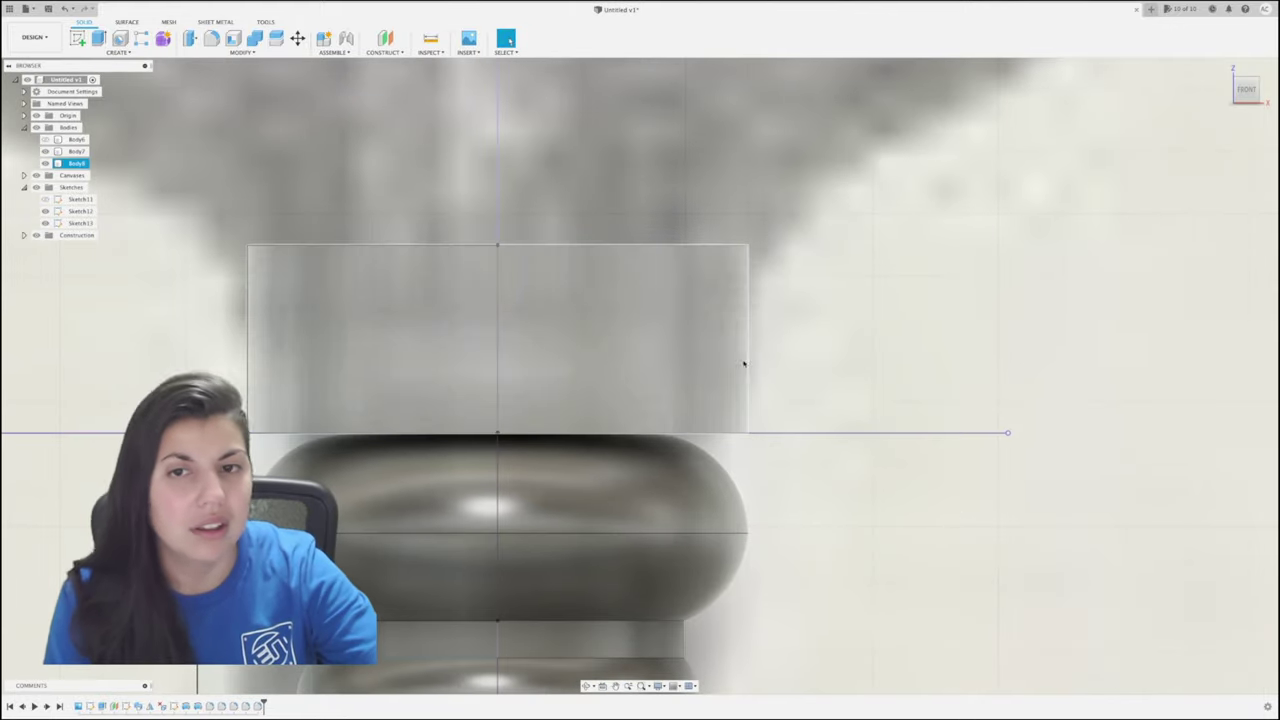
key(f)
click(709, 351)
drag(754, 239, 724, 268)
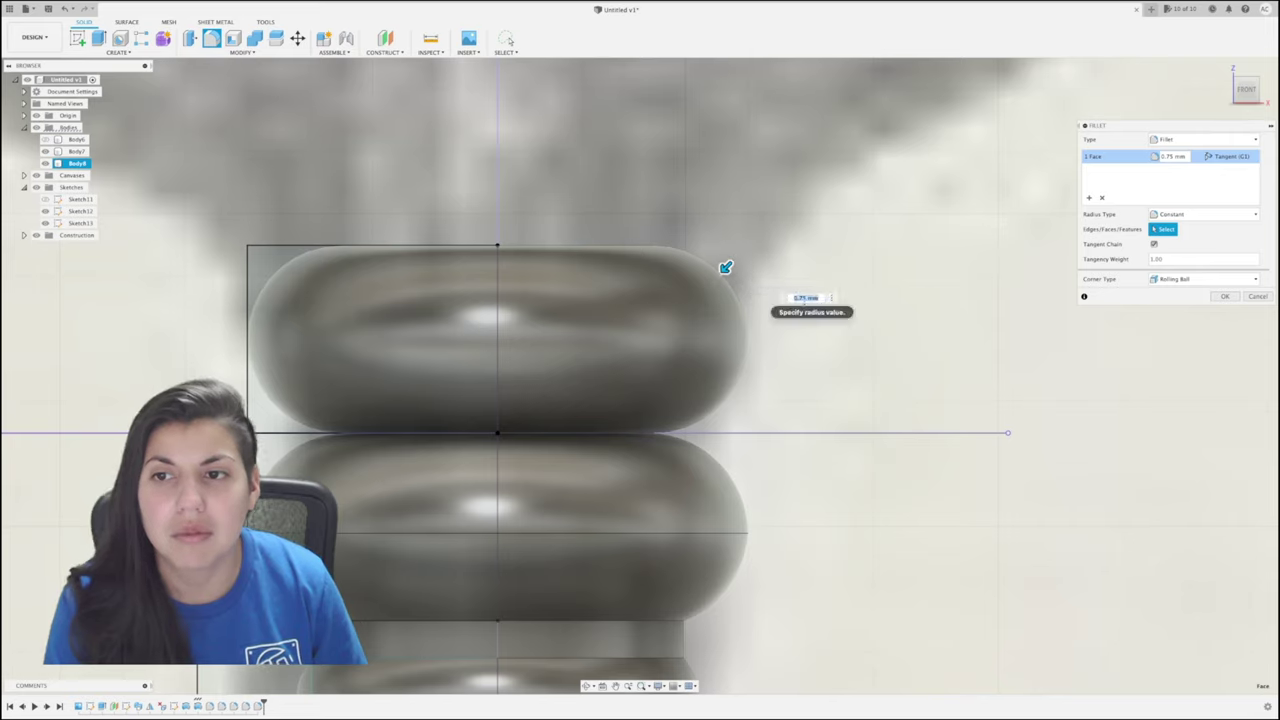
click(804, 299)
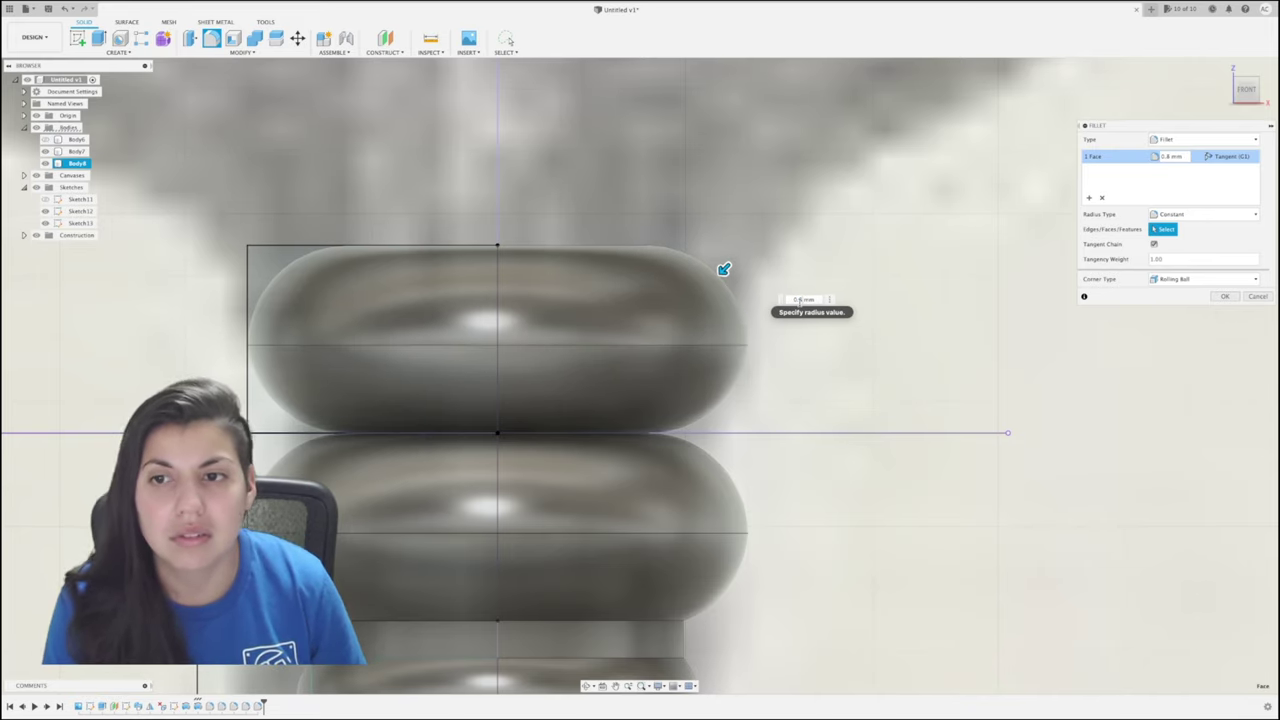
key(BackSpace)
text(75)
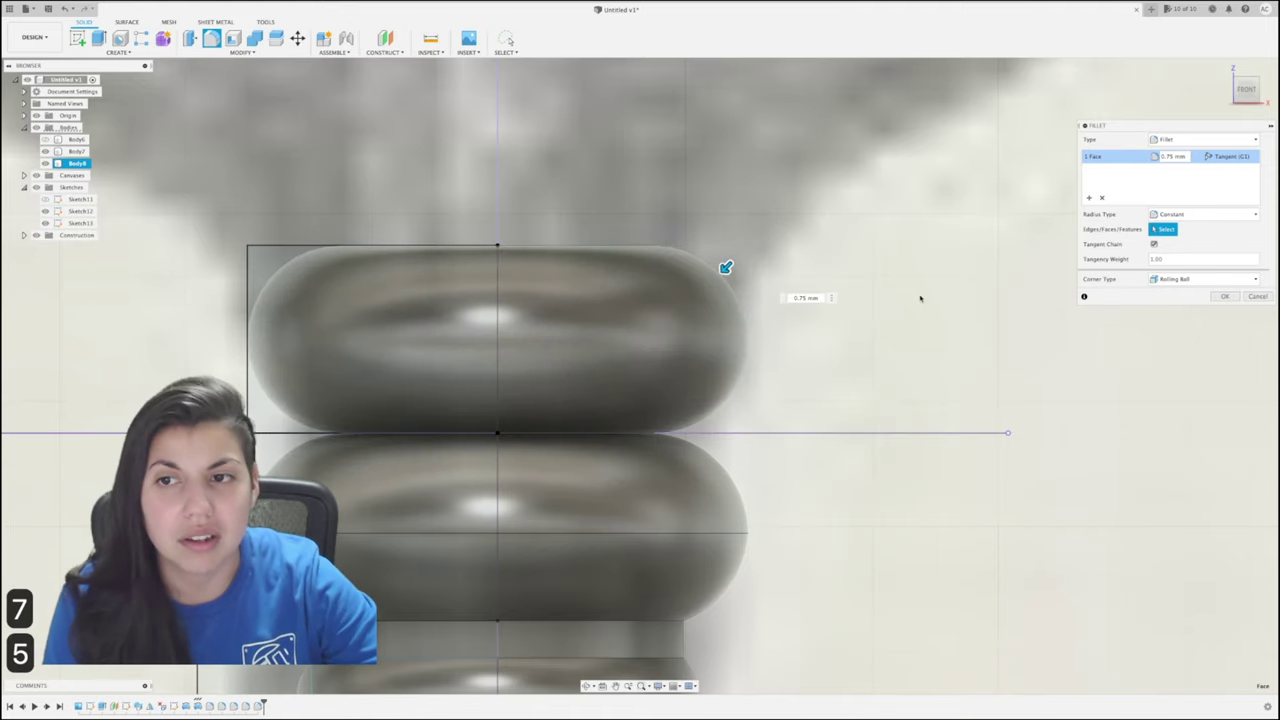
key(Return)
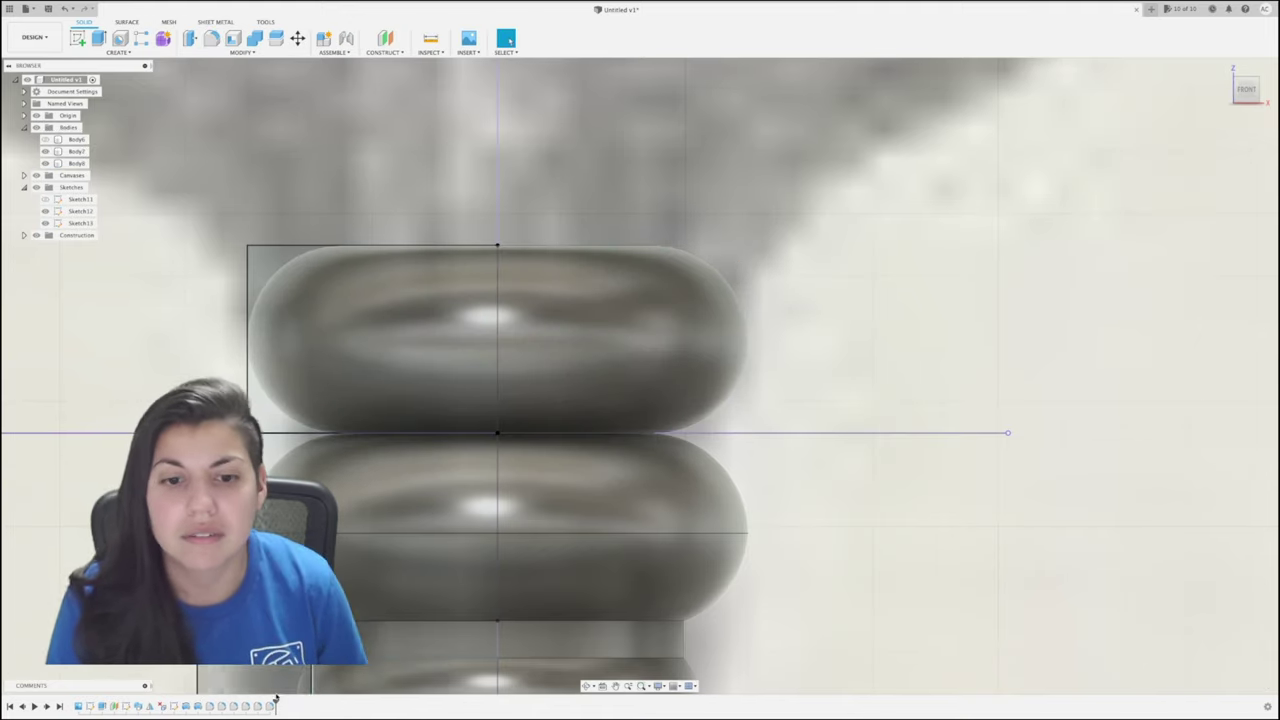
Edit the existing fillet on the collar's lower ring and set its radius to 0.75 mm.
right_click(257, 707)
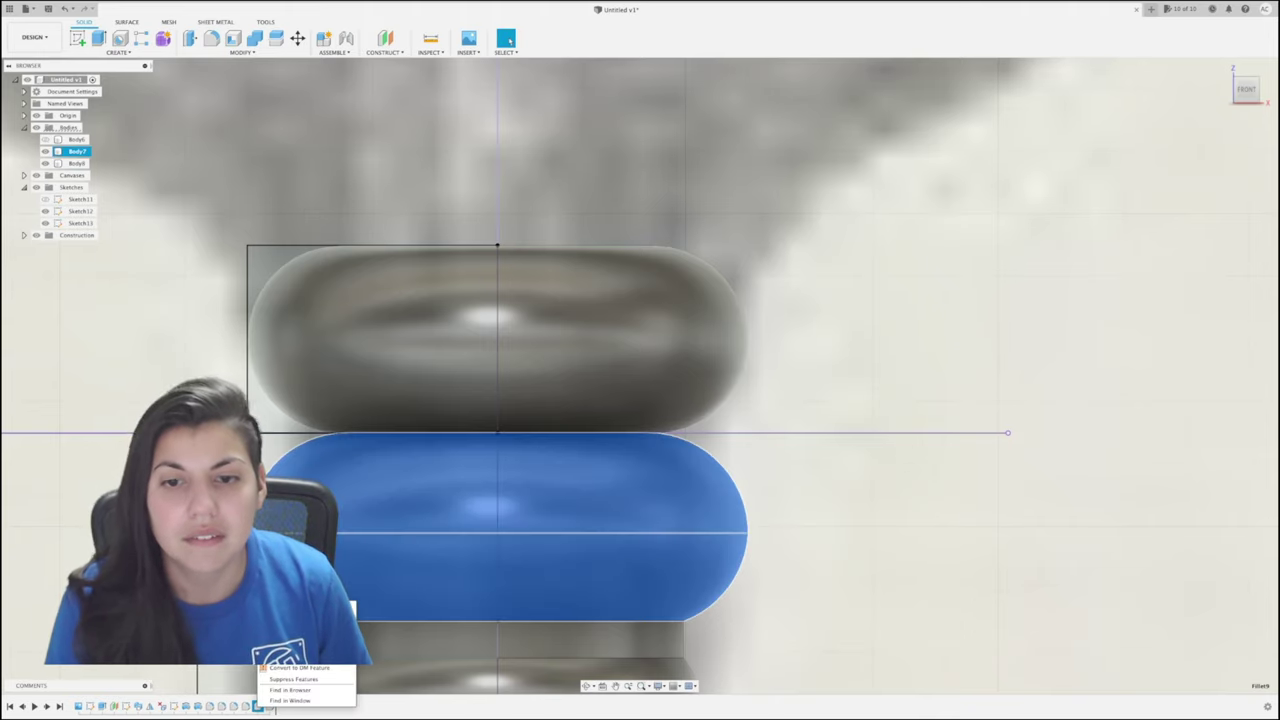
click(295, 608)
click(802, 488)
double_click(799, 489)
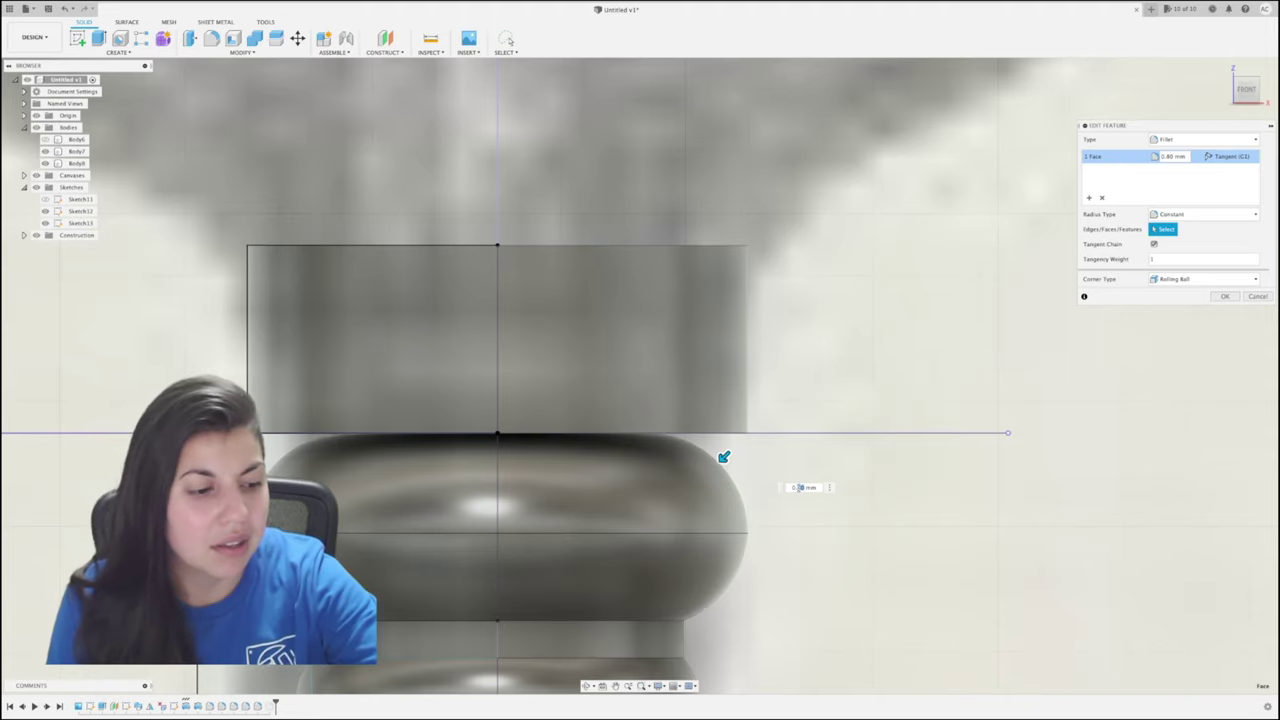
key(Return)
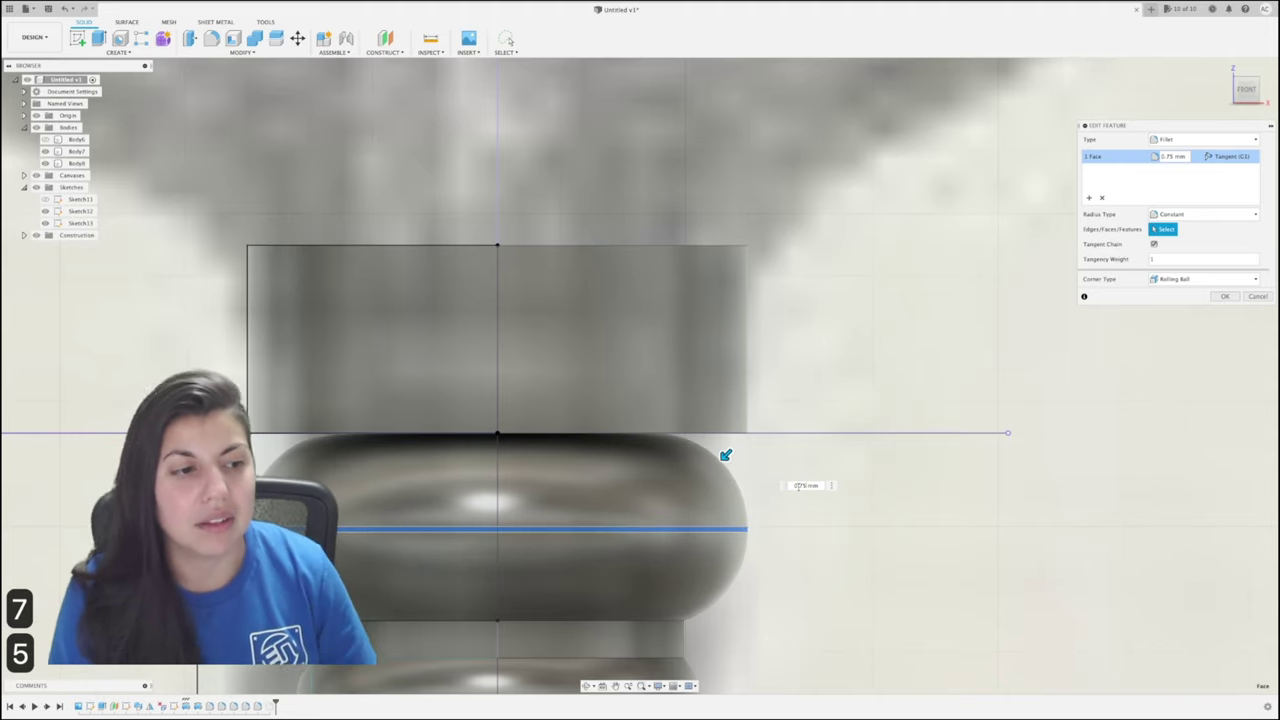
click(1223, 296)
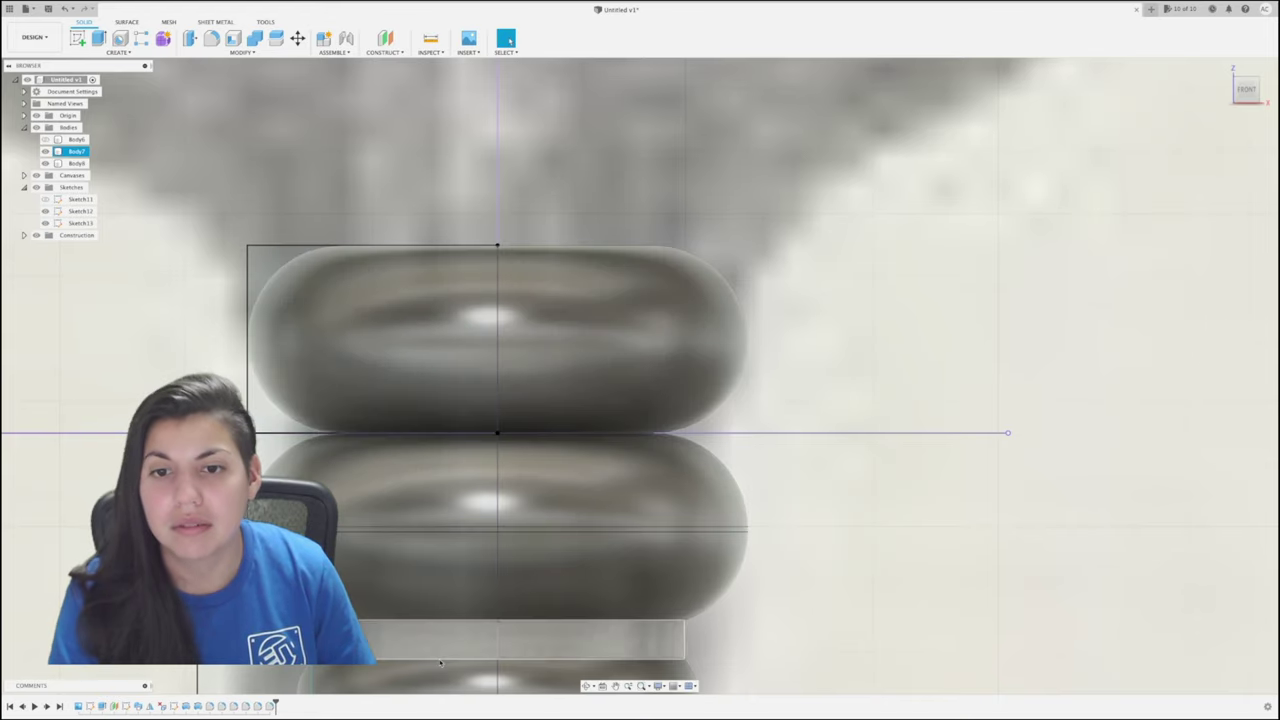
Readjust the fillet radius of the collar's lower ring to remove the narrow flat band around its middle.
right_click(258, 706)
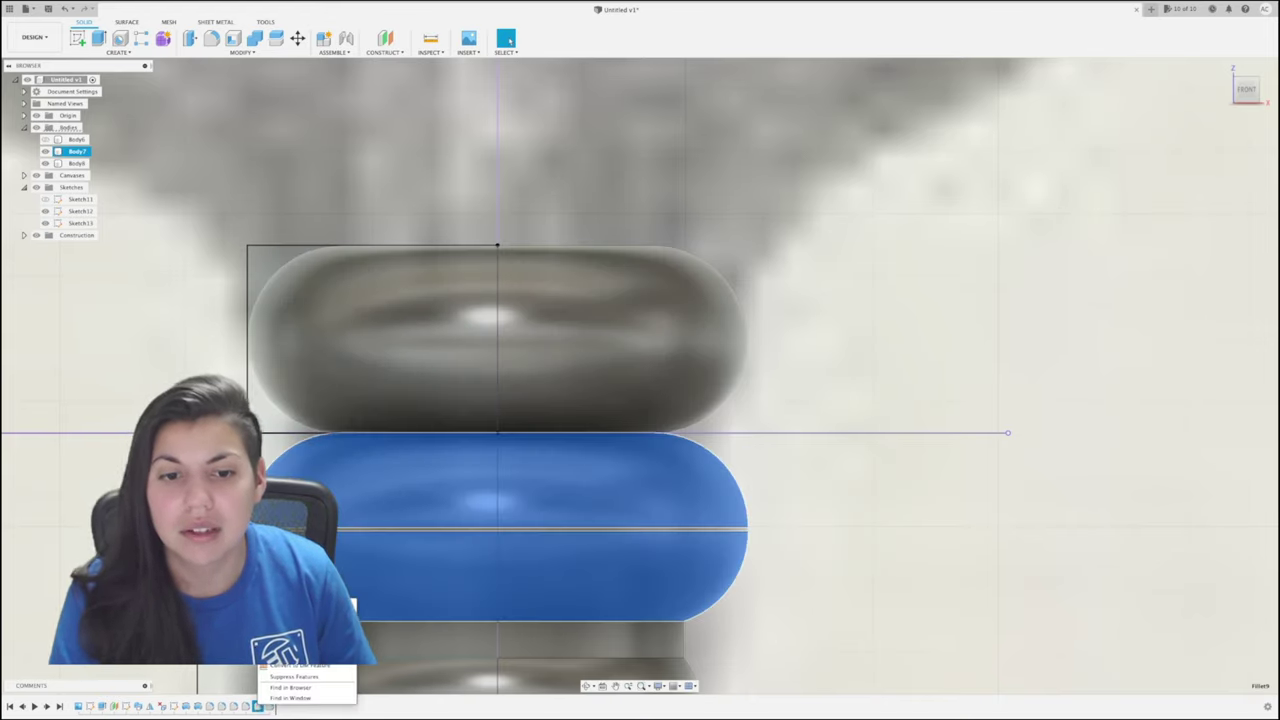
click(290, 606)
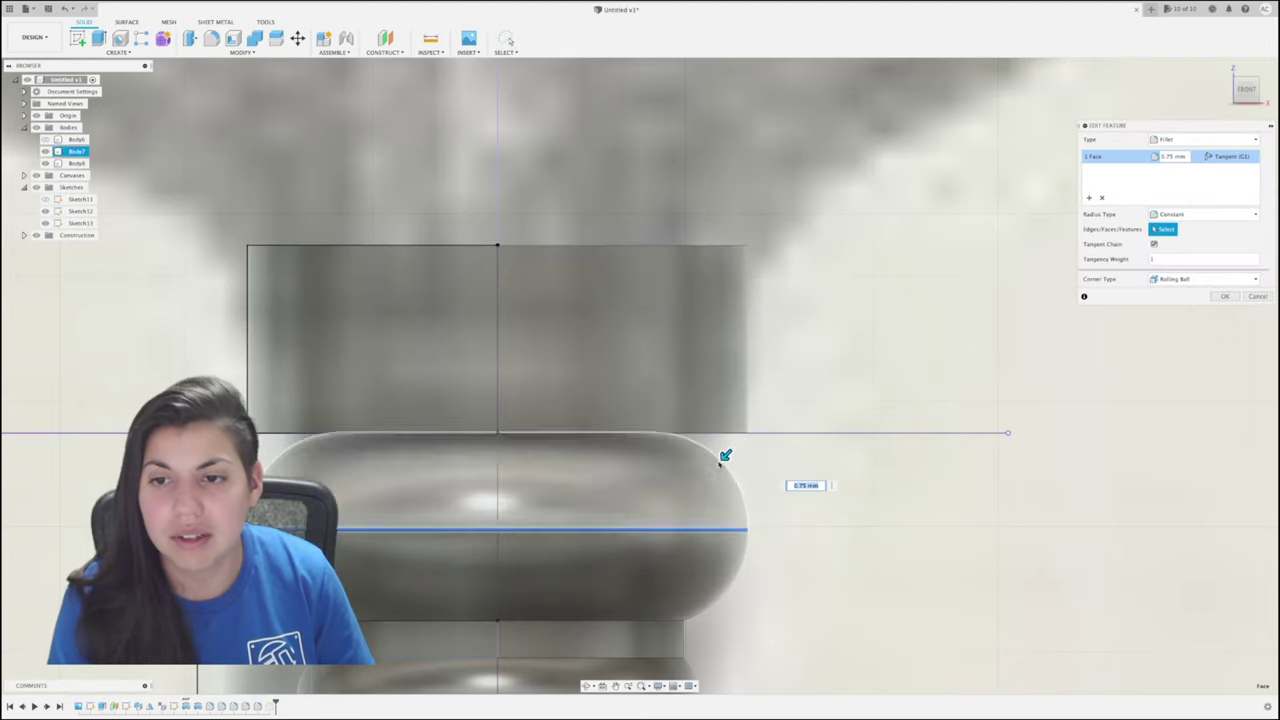
drag(726, 456, 723, 437)
scroll(720, 483, up, 4)
click(1224, 296)
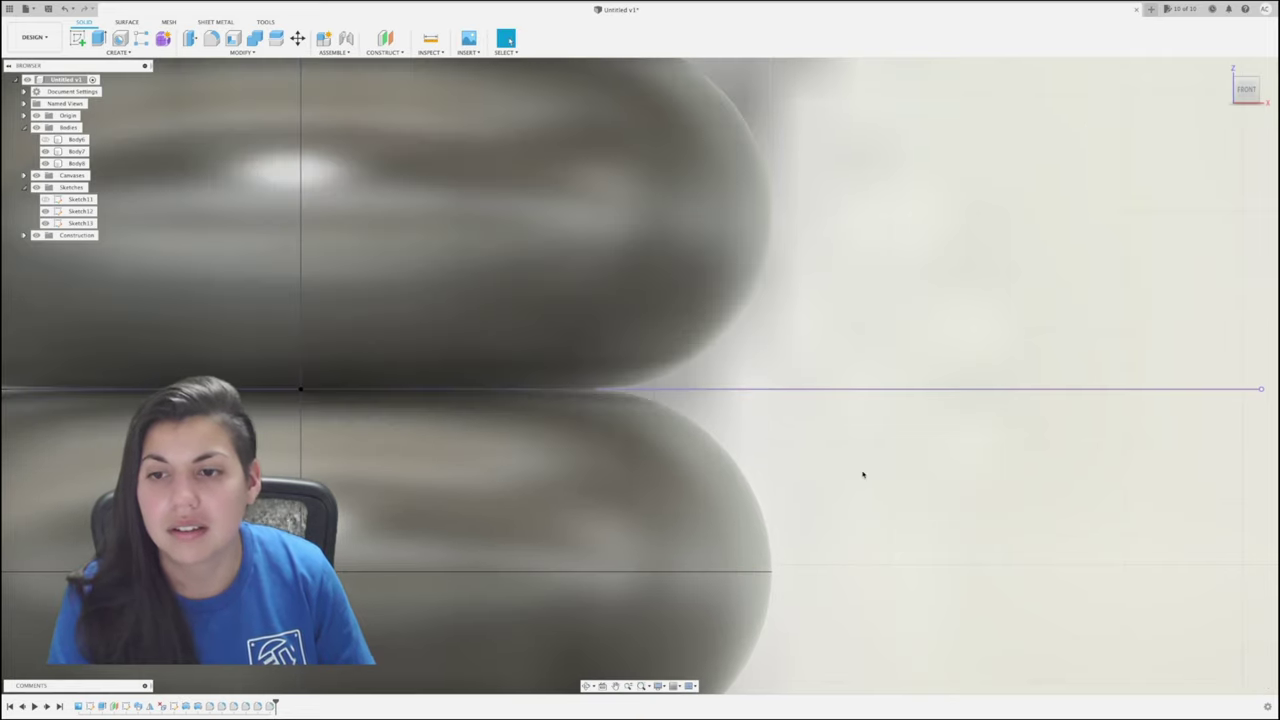
Combine the upper collar ring as target with the grip as tool body, using the Join operation.
scroll(863, 474, down, 4)
scroll(985, 460, down, 8)
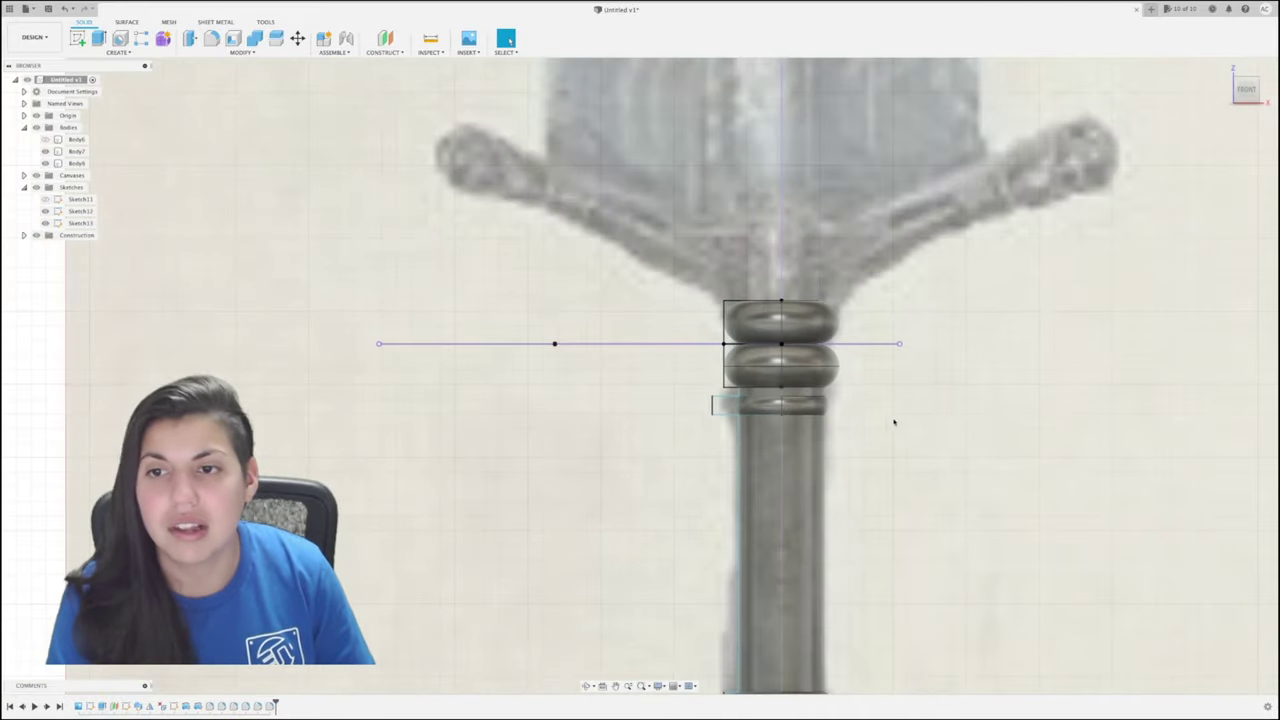
scroll(894, 422, down, 5)
middle_drag(937, 443, 817, 353)
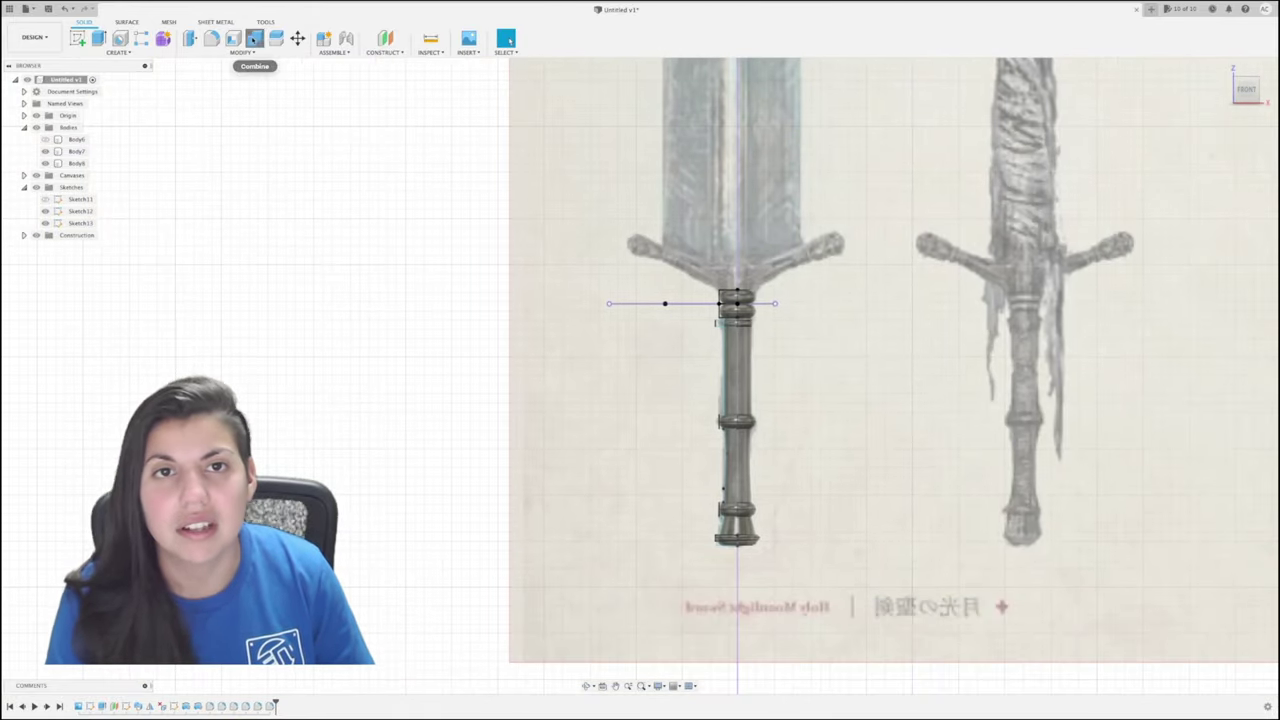
click(254, 38)
click(743, 340)
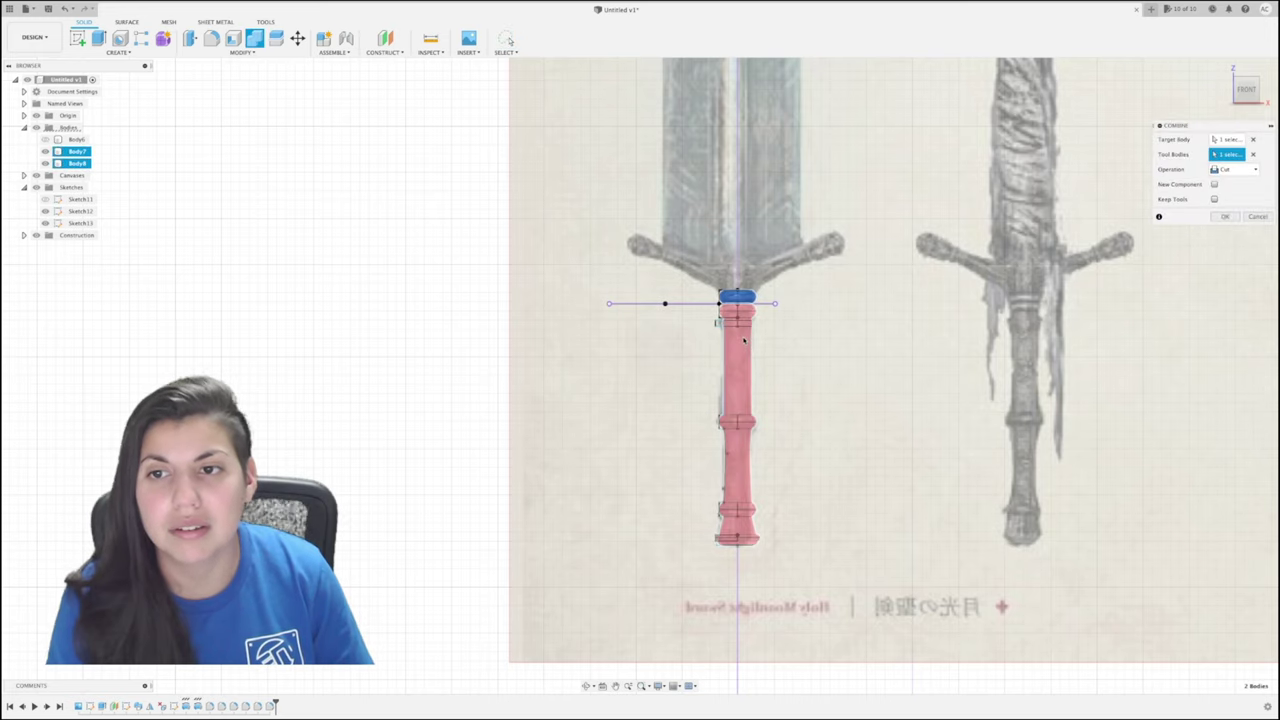
click(740, 380)
click(1236, 169)
click(1238, 184)
click(1227, 217)
scroll(930, 406, up, 2)
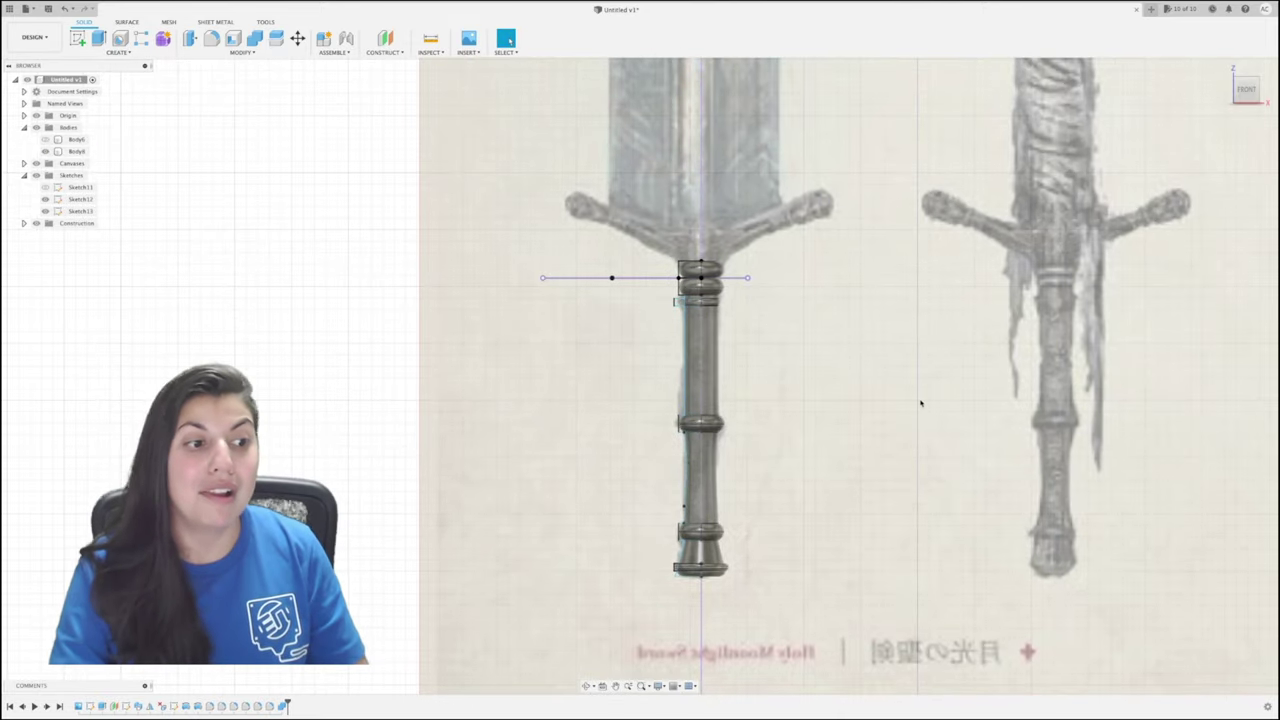
scroll(688, 302, up, 3)
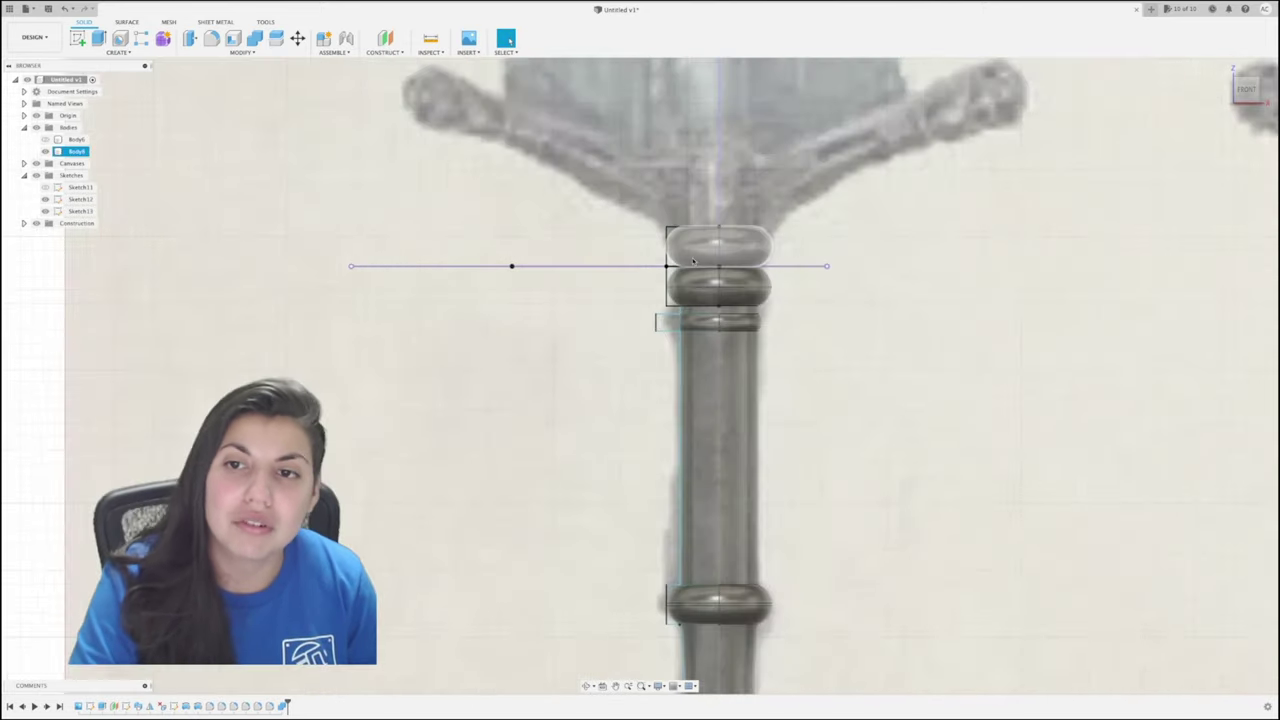